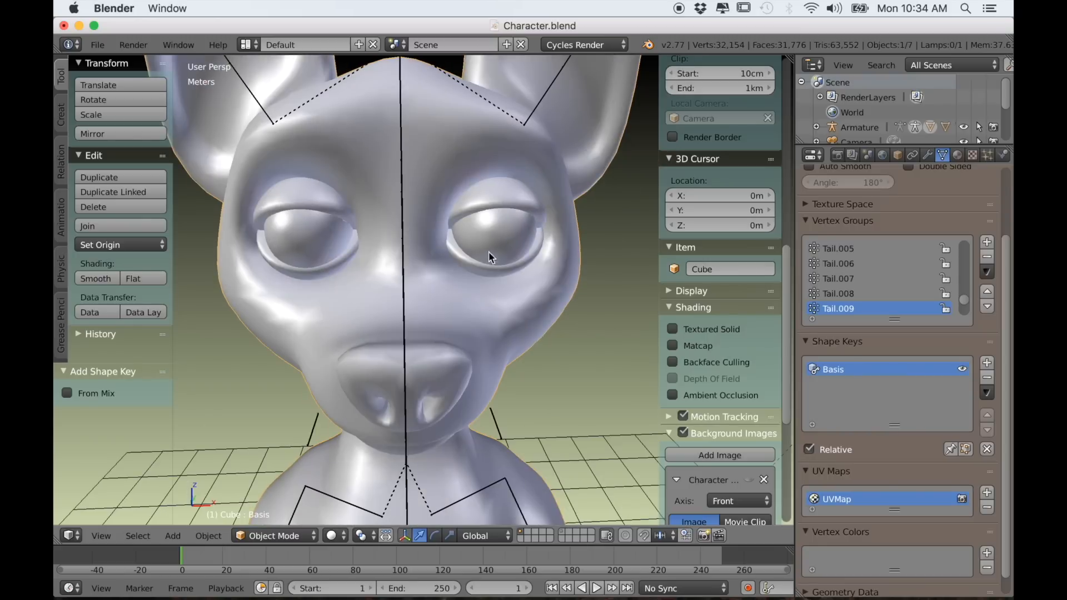
- Snap the 3D cursor to the character's left eyeball sphere
{"action": "right_click", "coordinate": [494, 245]}
{"action": "key", "text": "Tab"}
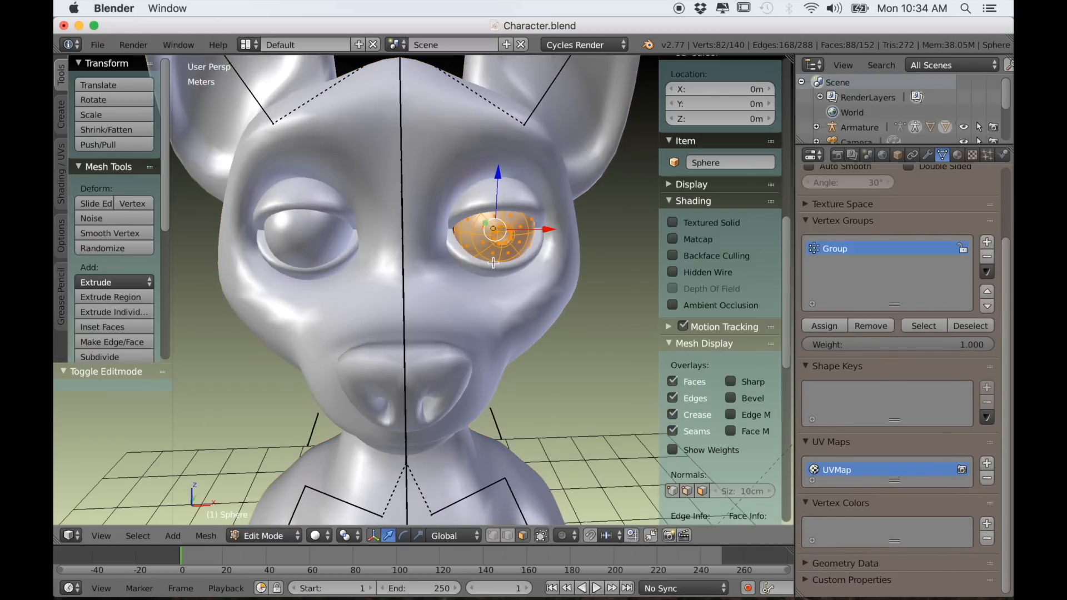
{"action": "middle_click_drag", "start_coordinate": [498, 296], "coordinate": [466, 292]}
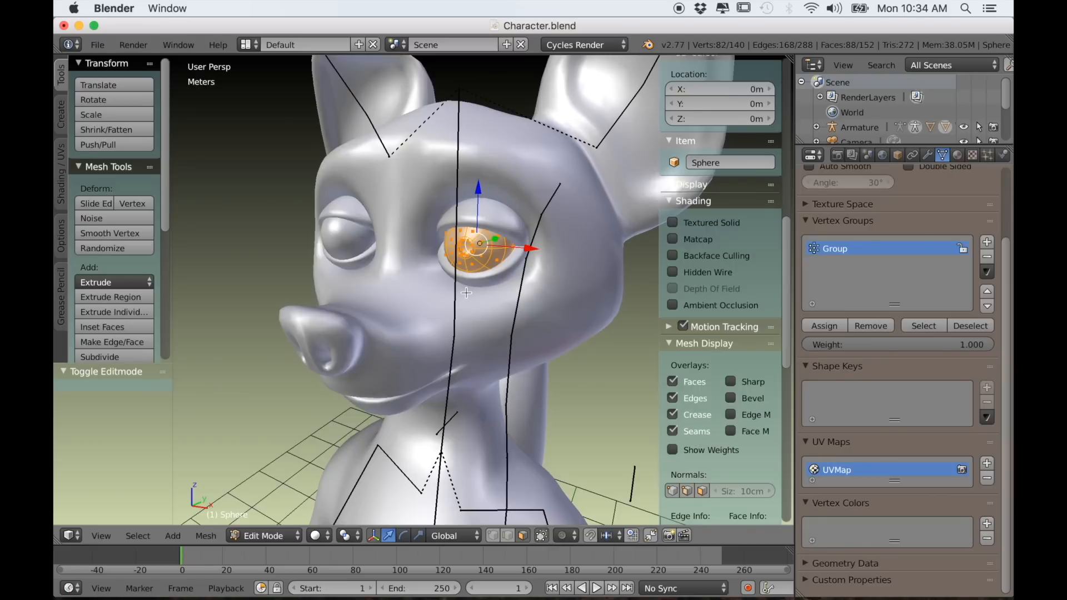
{"action": "key", "text": "Tab"}
{"action": "key", "text": "ctrl+s"}
{"action": "left_click", "coordinate": [466, 292]}
{"action": "key", "text": "shift+s"}
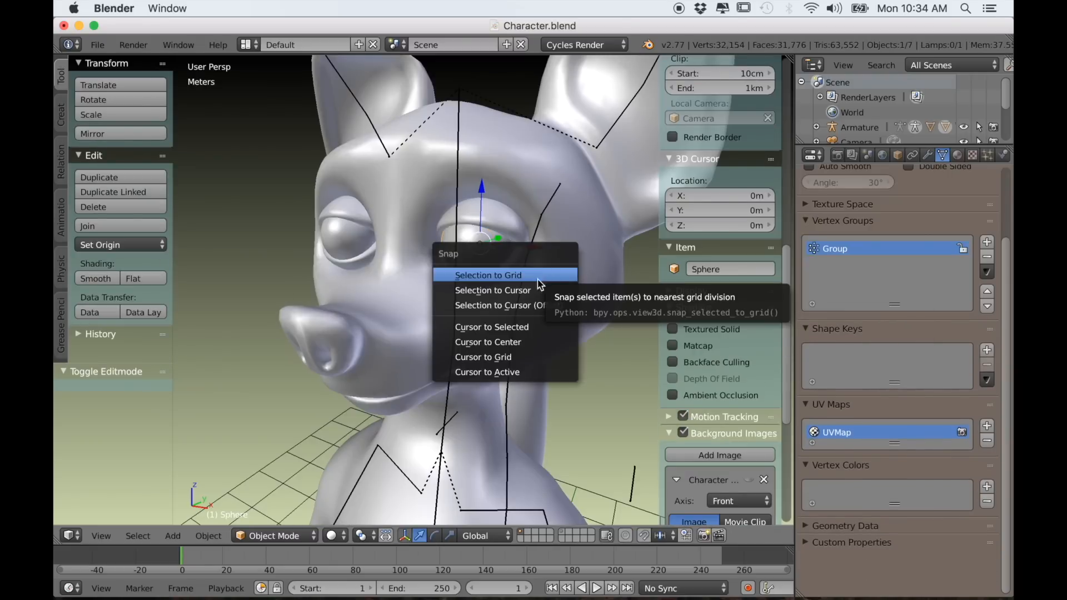
{"action": "left_click", "coordinate": [495, 325]}
{"action": "middle_click_drag", "start_coordinate": [496, 327], "coordinate": [532, 332]}
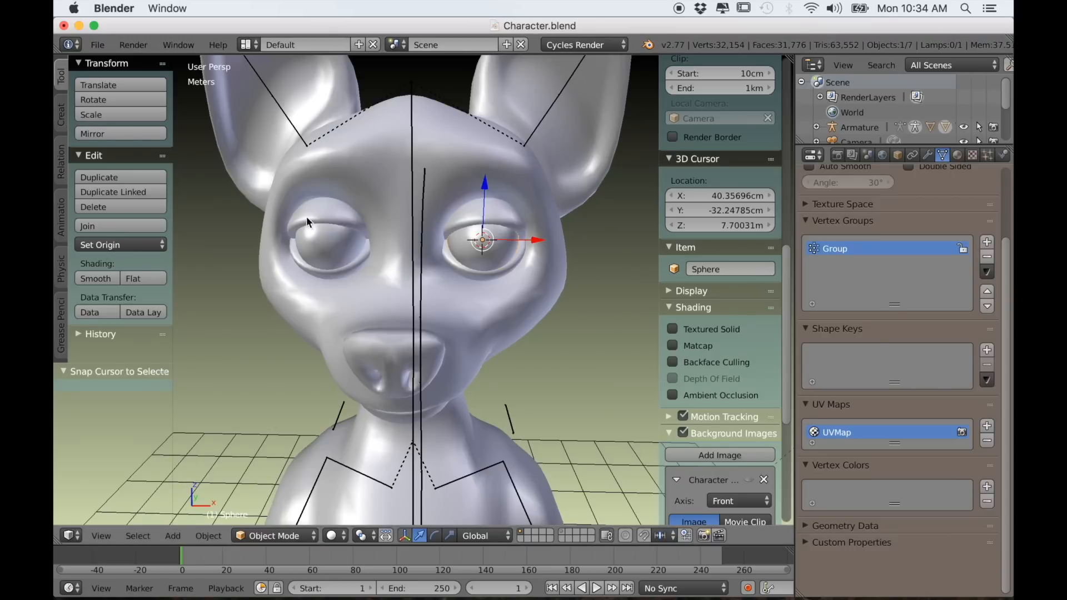
{"action": "key", "text": "Tab"}
{"action": "left_click", "coordinate": [59, 233]}
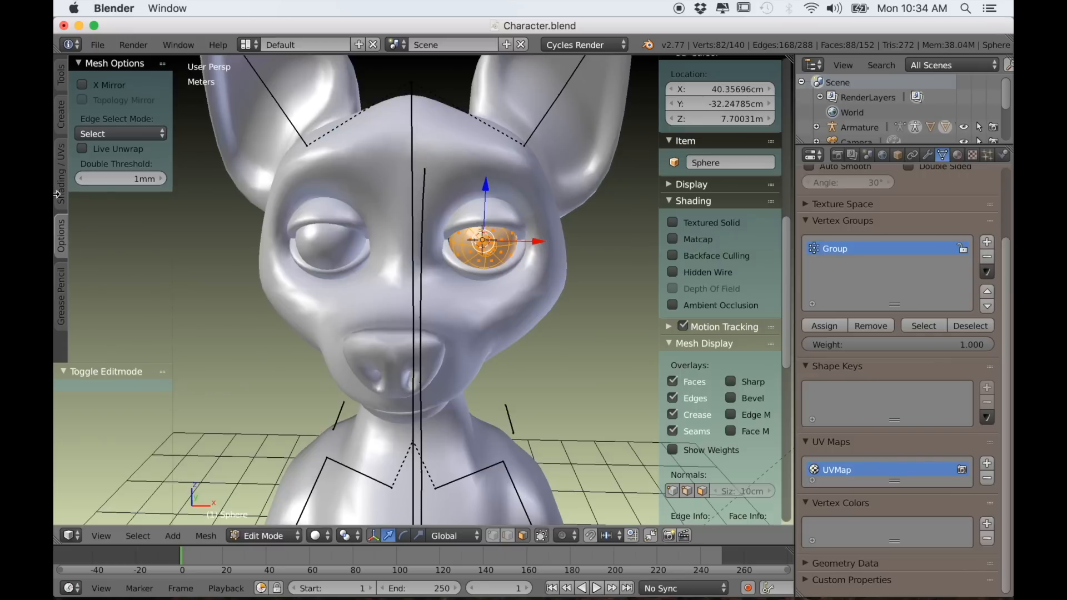
{"action": "left_click", "coordinate": [61, 78]}
{"action": "middle_click_drag", "start_coordinate": [425, 266], "coordinate": [476, 229]}
{"action": "key", "text": "Tab"}
{"action": "key", "text": "Tab"}
{"action": "key", "text": "Tab"}
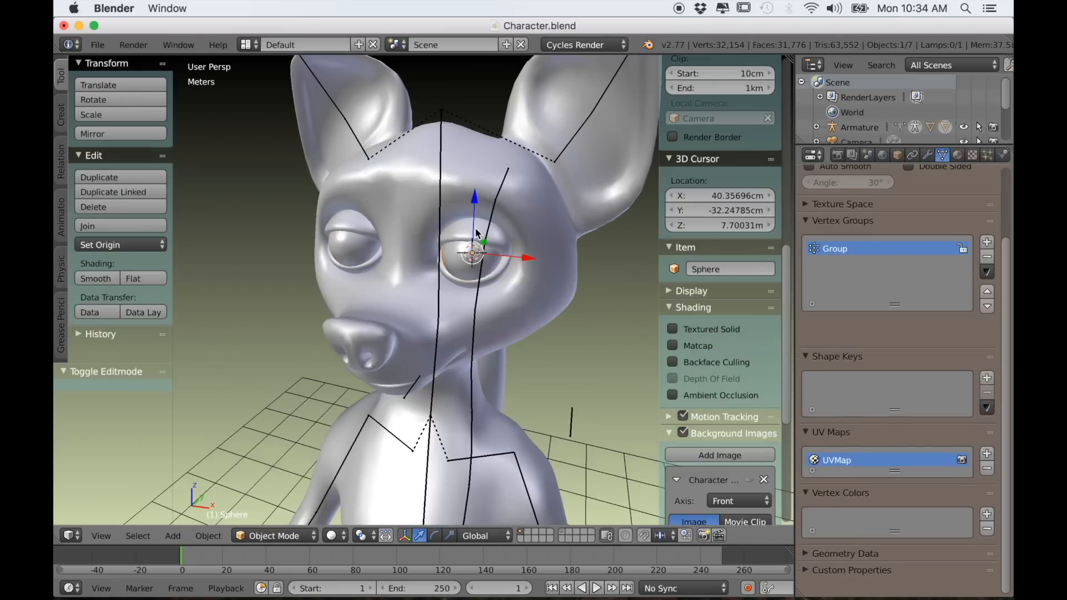
- Enter Edit Mode on the character's body mesh, show its mesh options with X Mirror, and deselect all geometry
{"action": "right_click", "coordinate": [423, 167]}
{"action": "key", "text": "Tab"}
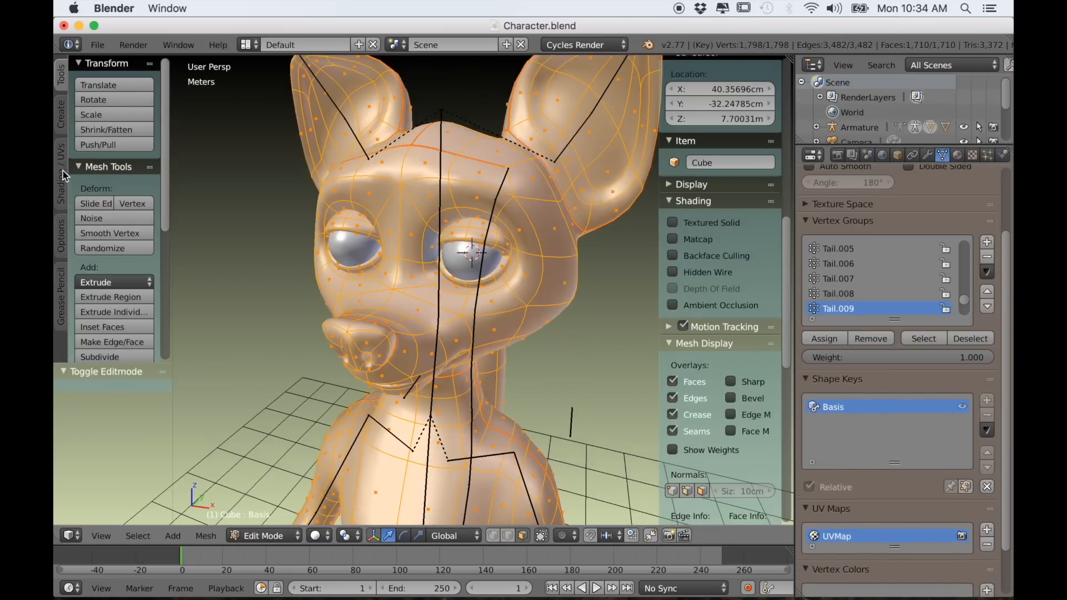
{"action": "left_click", "coordinate": [62, 235]}
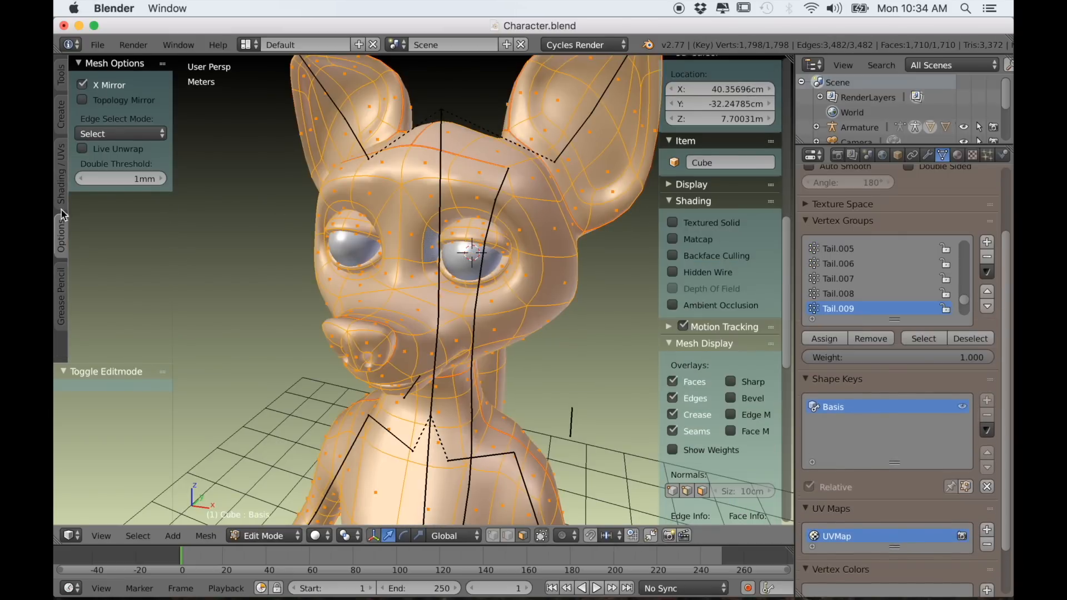
{"action": "key", "text": "a"}
{"action": "scroll", "coordinate": [400, 253], "scroll_direction": "up", "scroll_amount": 2}
{"action": "middle_click_drag", "start_coordinate": [401, 253], "coordinate": [431, 255]}
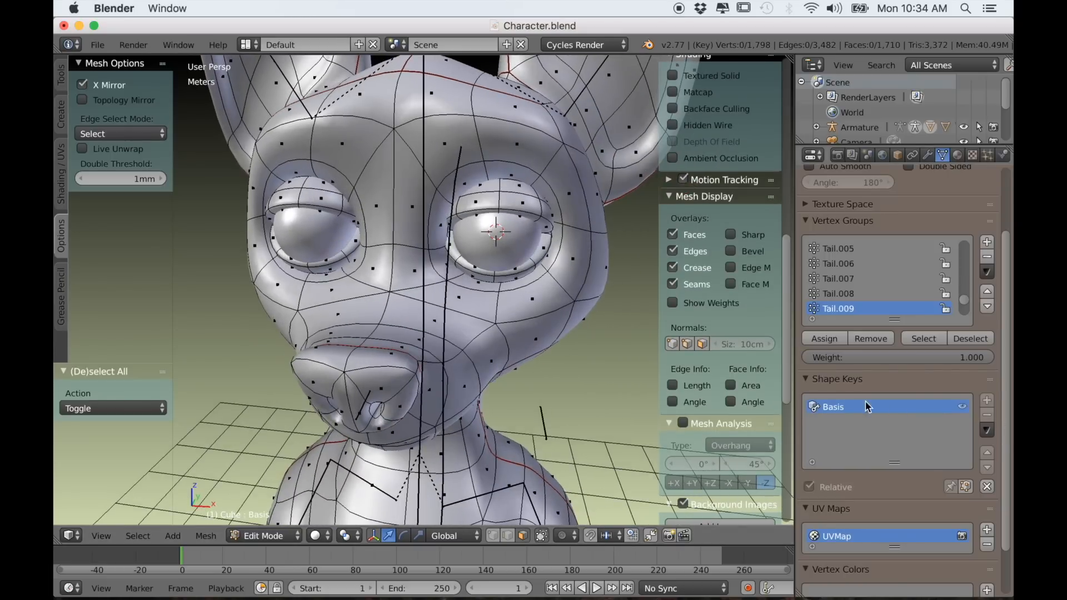
- Return to Object Mode and add a new shape key named Blink below Basis
{"action": "key", "text": "Tab"}
{"action": "left_click", "coordinate": [988, 363]}
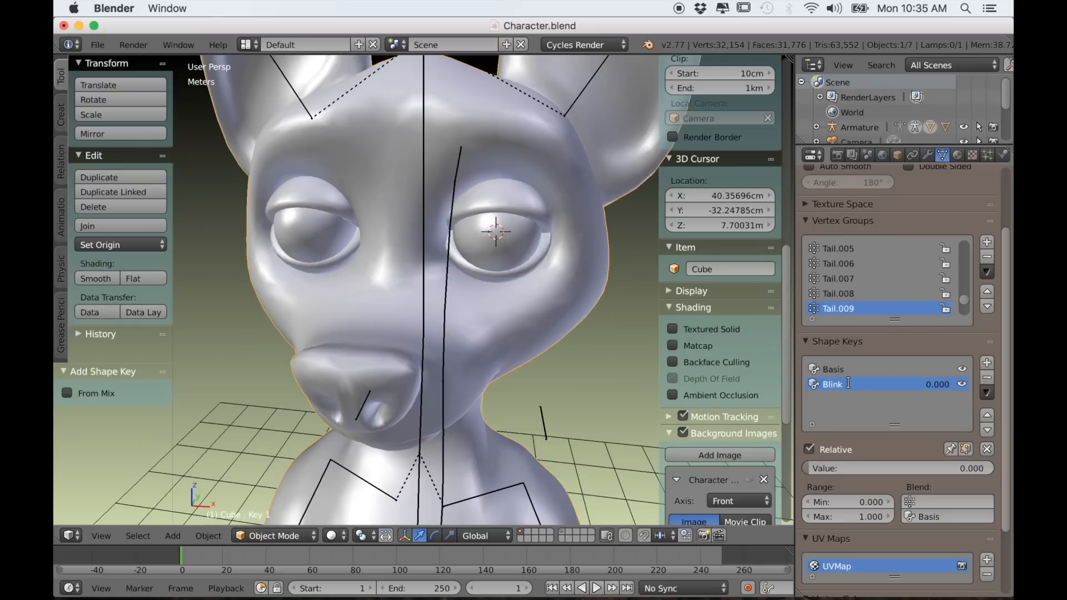
{"action": "scroll", "coordinate": [468, 286], "scroll_direction": "down", "scroll_amount": 2}
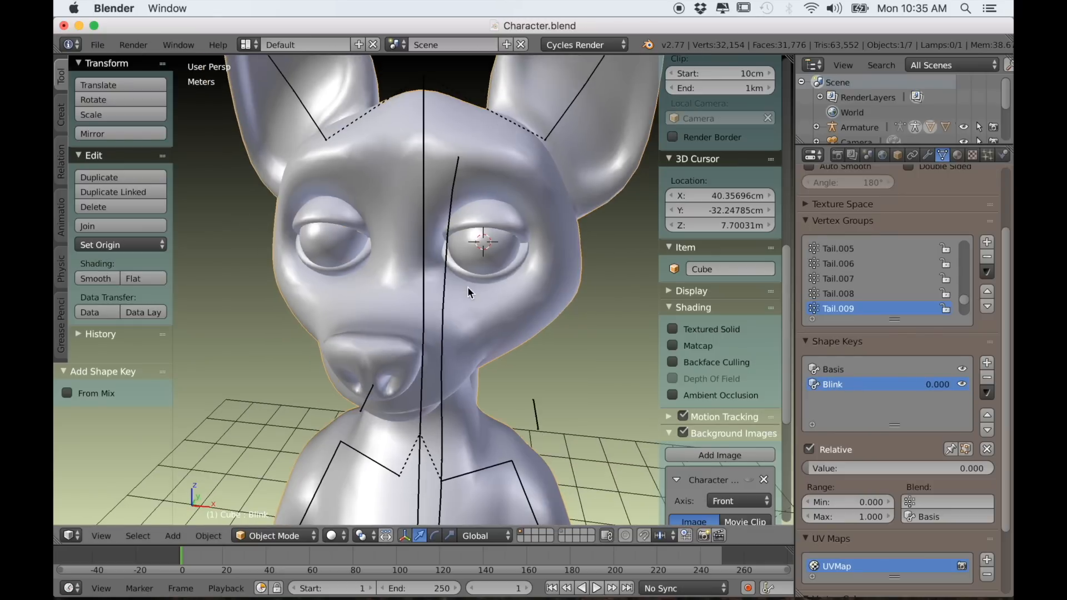
- Edit the Blink shape key and select all linked faces of the character's left upper eyelid
{"action": "key", "text": "Tab"}
{"action": "middle_click_drag", "start_coordinate": [501, 263], "coordinate": [491, 251]}
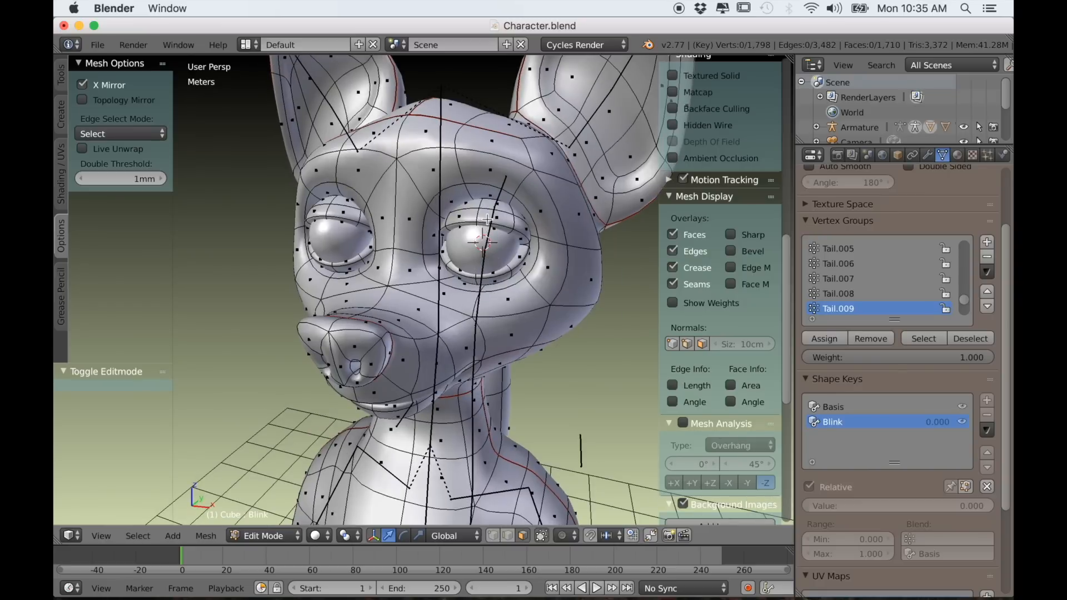
{"action": "key", "text": "l"}
{"action": "key", "text": "r"}
{"action": "key", "text": "x"}
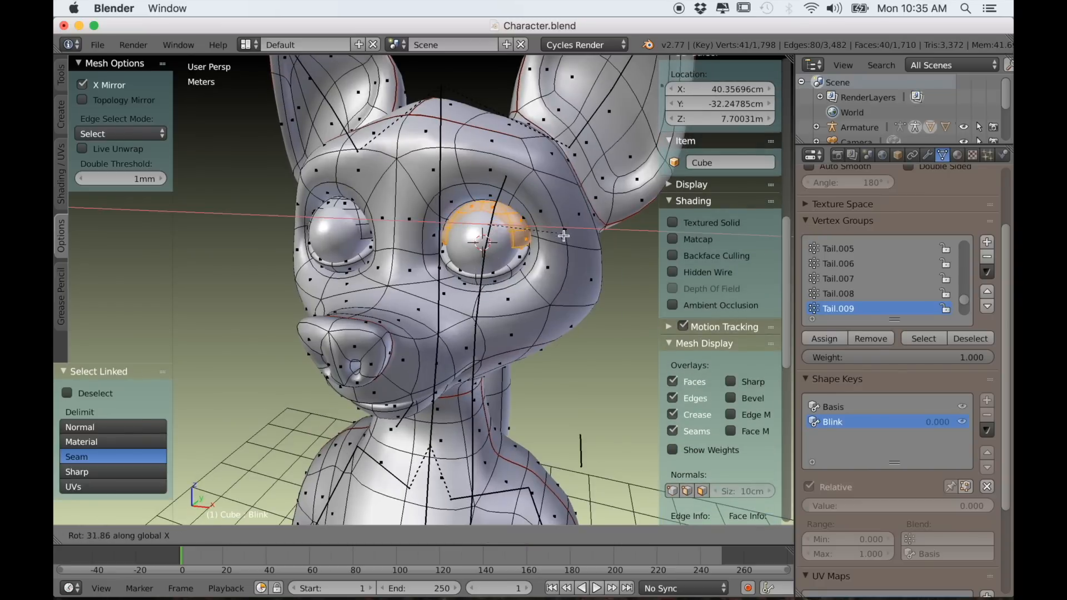
{"action": "left_click", "coordinate": [567, 248]}
{"action": "middle_click_drag", "start_coordinate": [472, 282], "coordinate": [493, 309]}
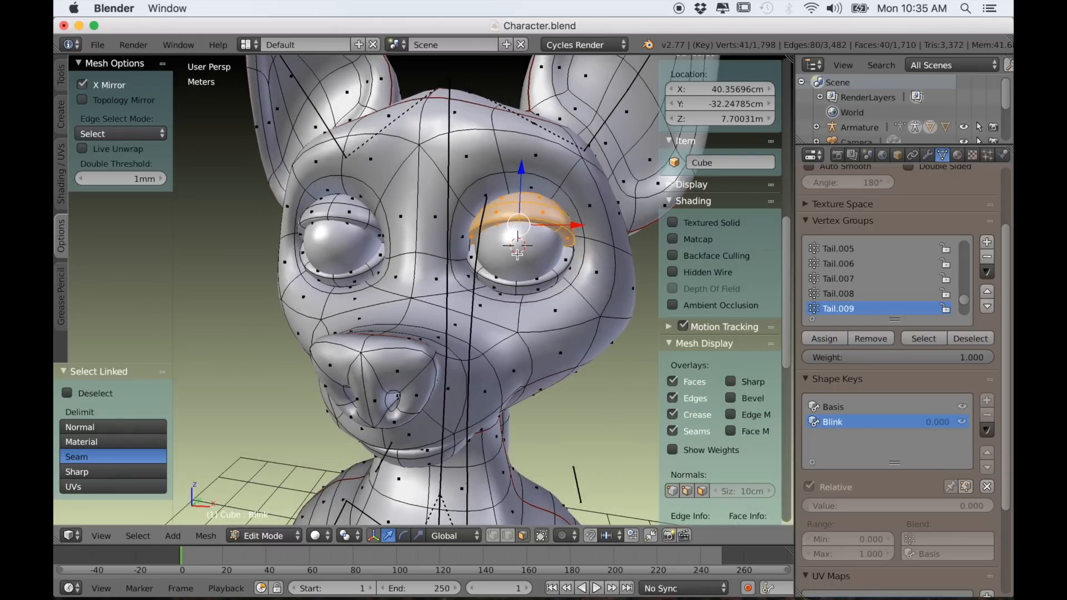
- Set the pivot point to 3D Cursor and rotate the selected upper eyelid down about 36° in the right side view
{"action": "left_click", "coordinate": [351, 535]}
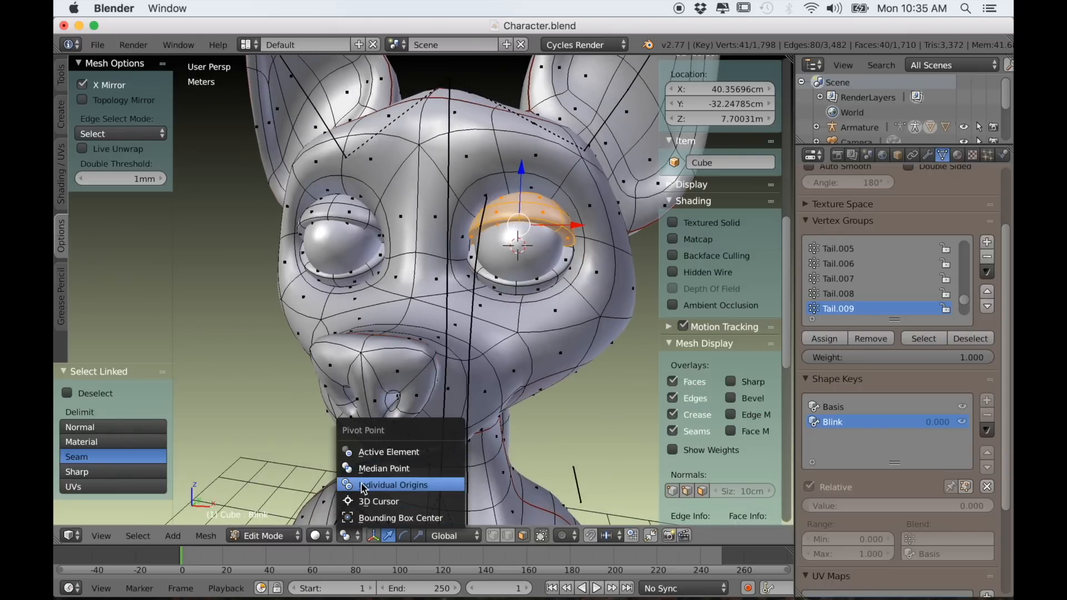
{"action": "left_click", "coordinate": [365, 501]}
{"action": "scroll", "coordinate": [541, 399], "scroll_direction": "down", "scroll_amount": 1}
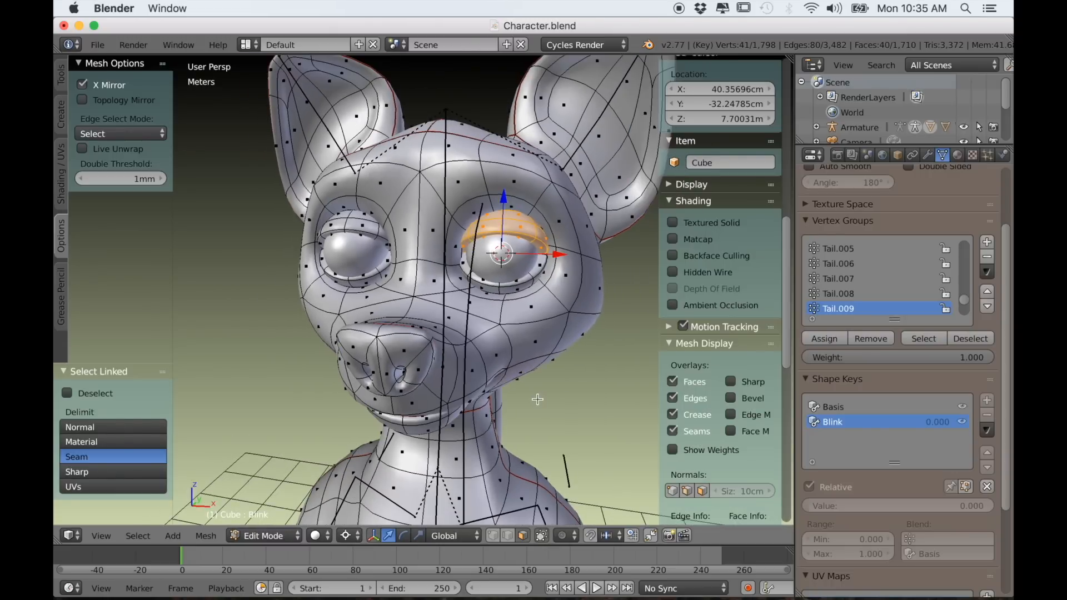
{"action": "key", "text": "KP_3"}
{"action": "scroll", "coordinate": [495, 402], "scroll_direction": "up", "scroll_amount": 3}
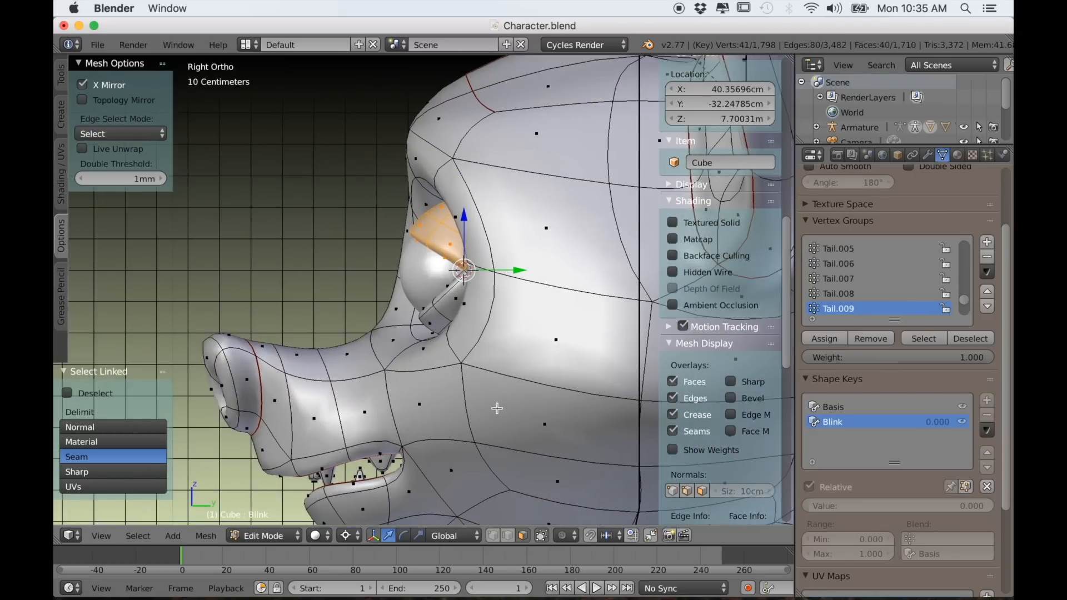
{"action": "middle_click_drag", "start_coordinate": [464, 354], "coordinate": [407, 352], "text": "shift"}
{"action": "scroll", "coordinate": [407, 352], "scroll_direction": "up", "scroll_amount": 1}
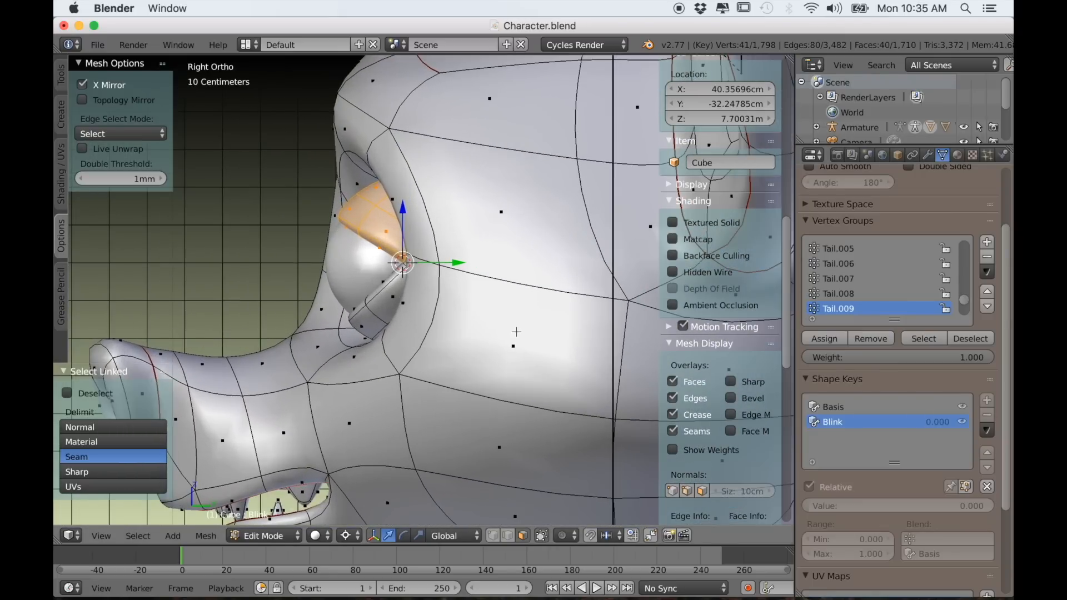
{"action": "key", "text": "r"}
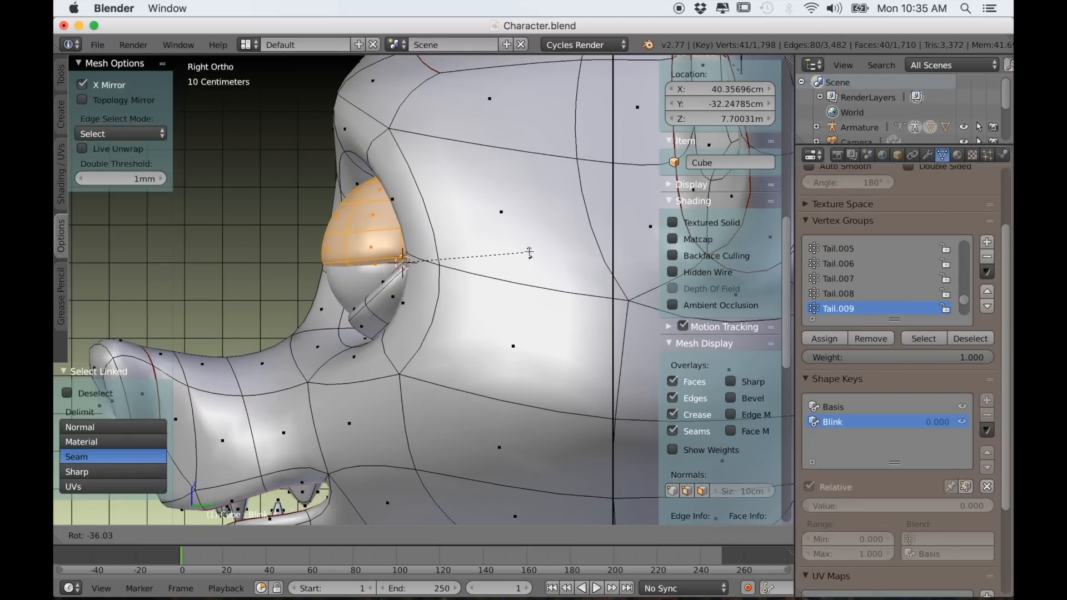
{"action": "left_click", "coordinate": [530, 253]}
- Select only the linked lower eyelid faces and rotate them up about 39° to meet the upper lid
{"action": "key", "text": "a"}
{"action": "key", "text": "l"}
{"action": "key", "text": "r"}
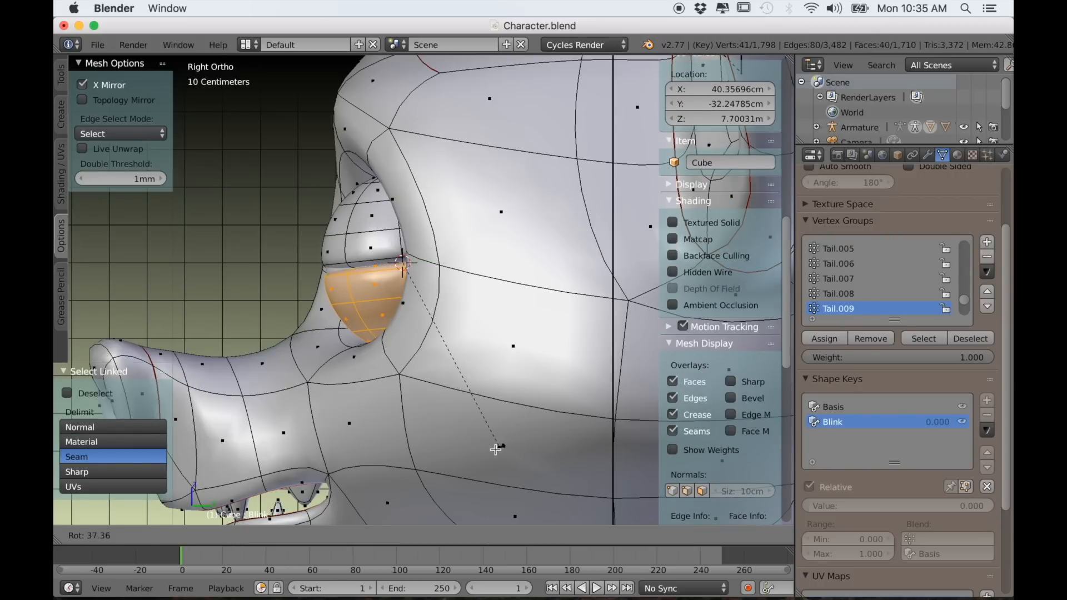
{"action": "left_click", "coordinate": [495, 451]}
{"action": "middle_click_drag", "start_coordinate": [300, 338], "coordinate": [394, 320]}
{"action": "scroll", "coordinate": [415, 318], "scroll_direction": "down", "scroll_amount": 4}
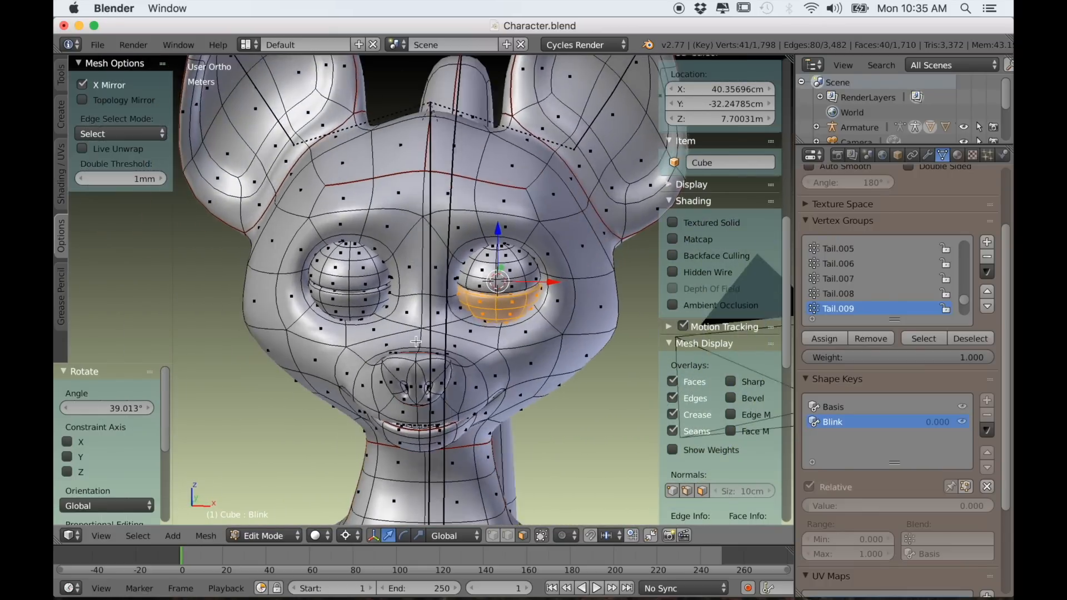
- Return to Object Mode and set the Blink shape key's value to 1.000
{"action": "key", "text": "Tab"}
{"action": "middle_click_drag", "start_coordinate": [457, 346], "coordinate": [505, 279]}
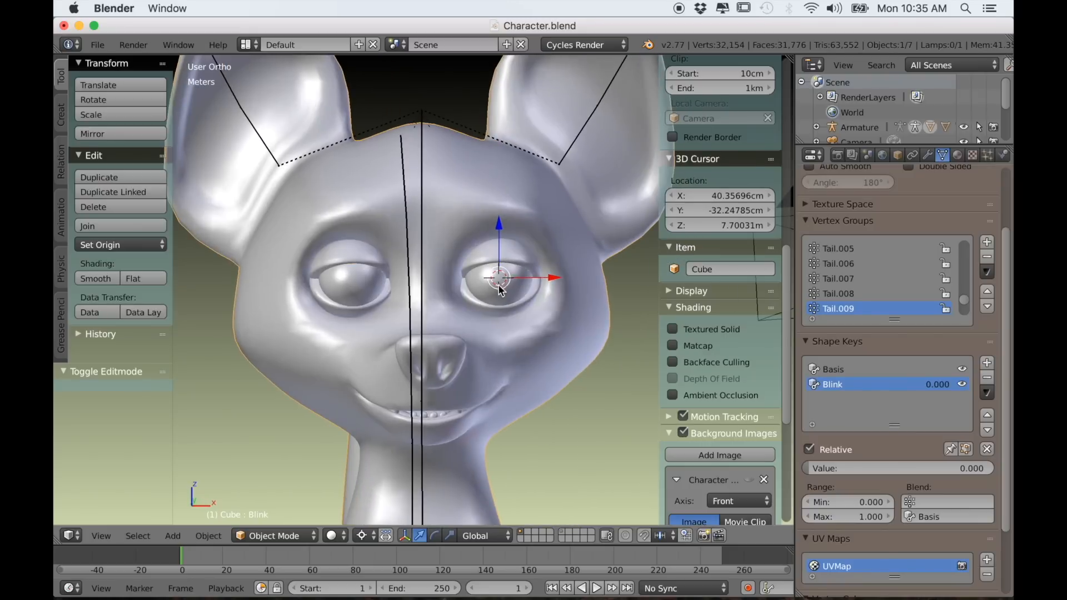
{"action": "left_click_drag", "start_coordinate": [823, 472], "coordinate": [994, 472]}
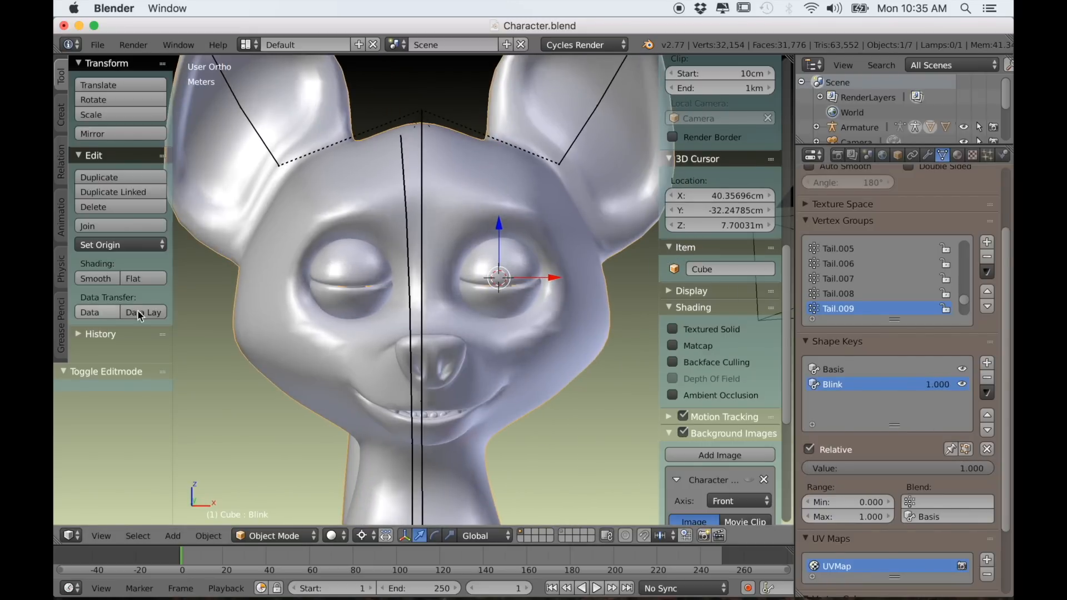
- Check the eyelid closure up close by lowering the Blink value to 0.629 and raising it back to 1.000
{"action": "scroll", "coordinate": [505, 351], "scroll_direction": "up", "scroll_amount": 3}
{"action": "middle_click_drag", "start_coordinate": [505, 351], "coordinate": [521, 328]}
{"action": "scroll", "coordinate": [429, 389], "scroll_direction": "up", "scroll_amount": 2}
{"action": "left_click_drag", "start_coordinate": [897, 471], "coordinate": [826, 472]}
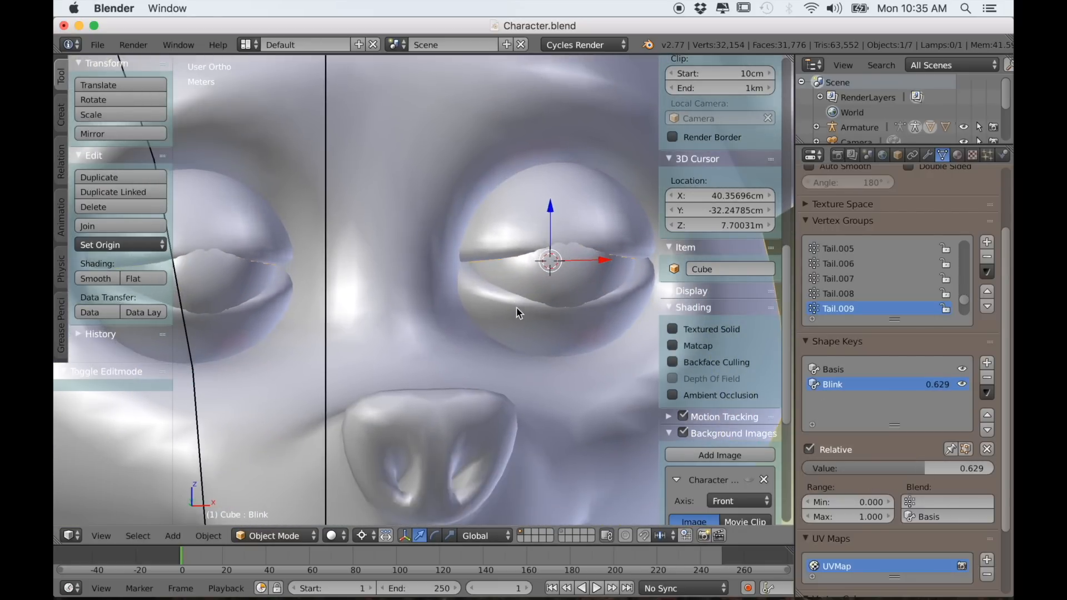
{"action": "scroll", "coordinate": [517, 312], "scroll_direction": "down", "scroll_amount": 2}
{"action": "left_click_drag", "start_coordinate": [927, 471], "coordinate": [990, 472]}
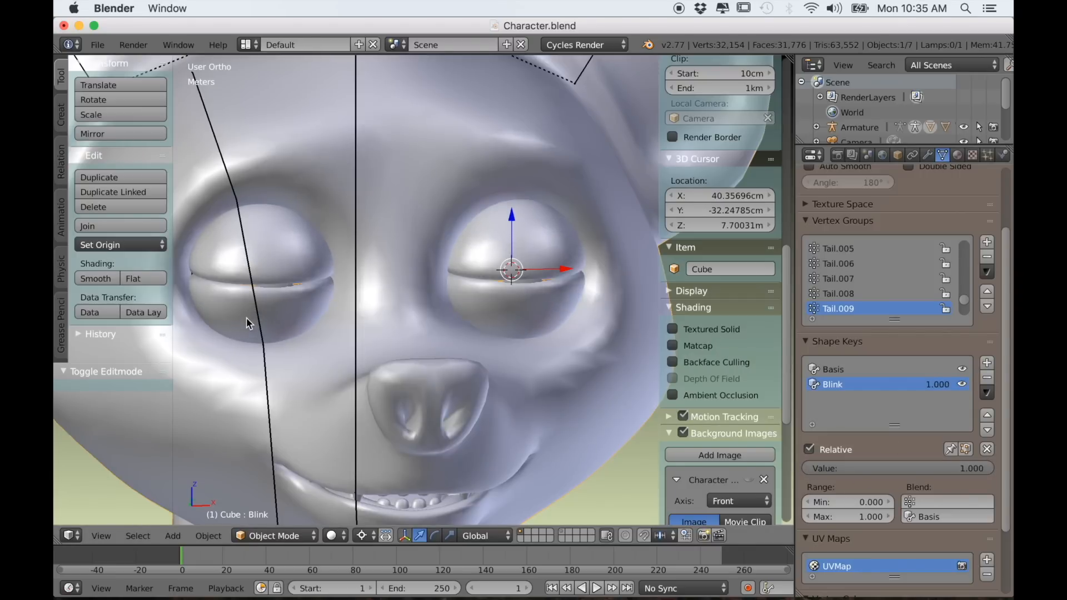
- Edit the Blink shape key and nudge the faces along the closed left eyelids' edges to cover the eyeball
{"action": "key", "text": "Tab"}
{"action": "scroll", "coordinate": [246, 310], "scroll_direction": "up", "scroll_amount": 2}
{"action": "middle_click_drag", "start_coordinate": [422, 304], "coordinate": [333, 305]}
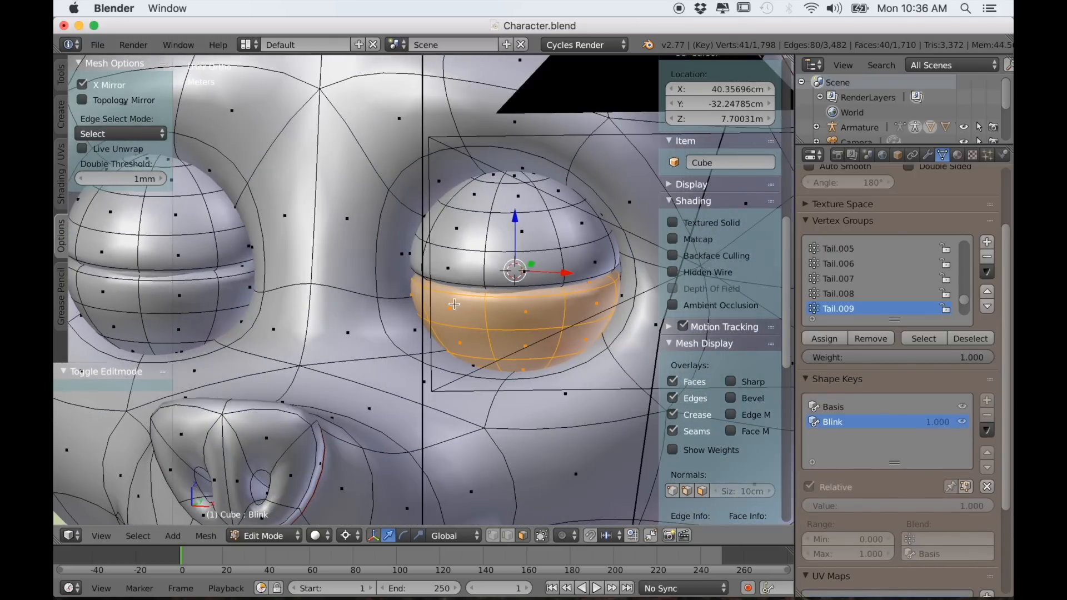
{"action": "right_click", "coordinate": [451, 304]}
{"action": "right_click", "coordinate": [490, 310]}
{"action": "right_click", "coordinate": [462, 302], "text": "shift"}
{"action": "right_click", "coordinate": [466, 279], "text": "shift"}
{"action": "right_click", "coordinate": [514, 275], "text": "shift"}
{"action": "scroll", "coordinate": [528, 272], "scroll_direction": "up", "scroll_amount": 1}
{"action": "middle_click_drag", "start_coordinate": [538, 270], "coordinate": [517, 280]}
{"action": "left_click_drag", "start_coordinate": [525, 275], "coordinate": [521, 282]}
- Select two adjoining faces at the left eyelid's edge near the inner corner and return to Object Mode
{"action": "right_click", "coordinate": [429, 293]}
{"action": "right_click", "coordinate": [441, 297], "text": "shift"}
{"action": "scroll", "coordinate": [501, 289], "scroll_direction": "down", "scroll_amount": 4}
{"action": "key", "text": "Tab"}
{"action": "scroll", "coordinate": [452, 299], "scroll_direction": "down", "scroll_amount": 3}
{"action": "middle_click_drag", "start_coordinate": [452, 298], "coordinate": [404, 333]}
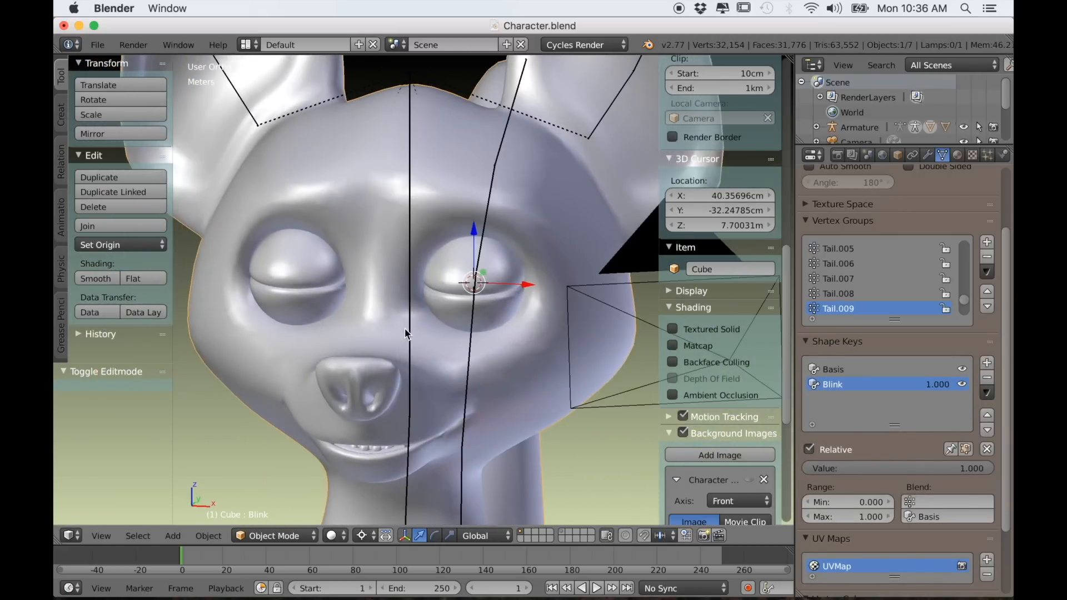
- Set the Blink value back to 0.000 and switch the view to perspective
{"action": "scroll", "coordinate": [417, 350], "scroll_direction": "down", "scroll_amount": 2}
{"action": "left_click_drag", "start_coordinate": [912, 469], "coordinate": [730, 468]}
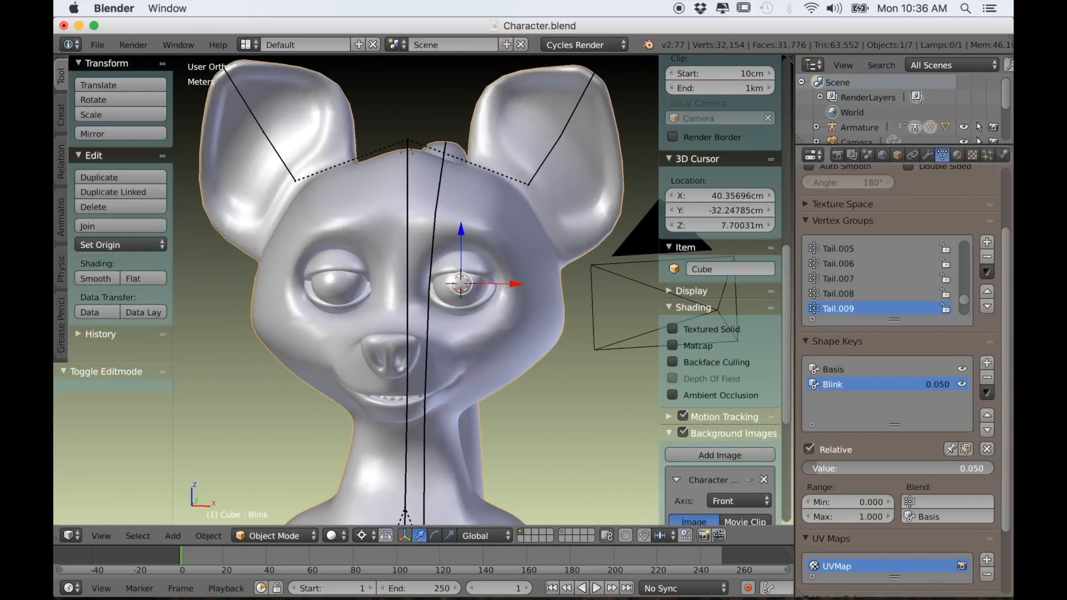
{"action": "mouse_move", "coordinate": [817, 468]}
{"action": "left_mouse_down"}
{"action": "mouse_move", "coordinate": [994, 469]}
{"action": "mouse_move", "coordinate": [804, 468]}
{"action": "left_mouse_up"}
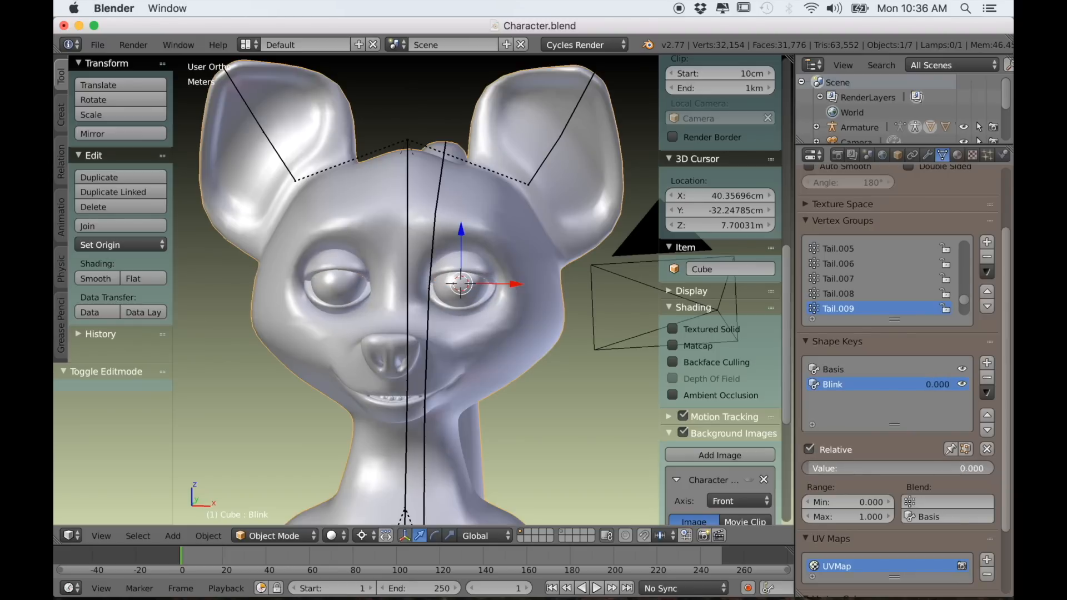
{"action": "scroll", "coordinate": [277, 367], "scroll_direction": "down", "scroll_amount": 1}
{"action": "key", "text": "KP_5"}
{"action": "middle_click_drag", "start_coordinate": [324, 357], "coordinate": [383, 389]}
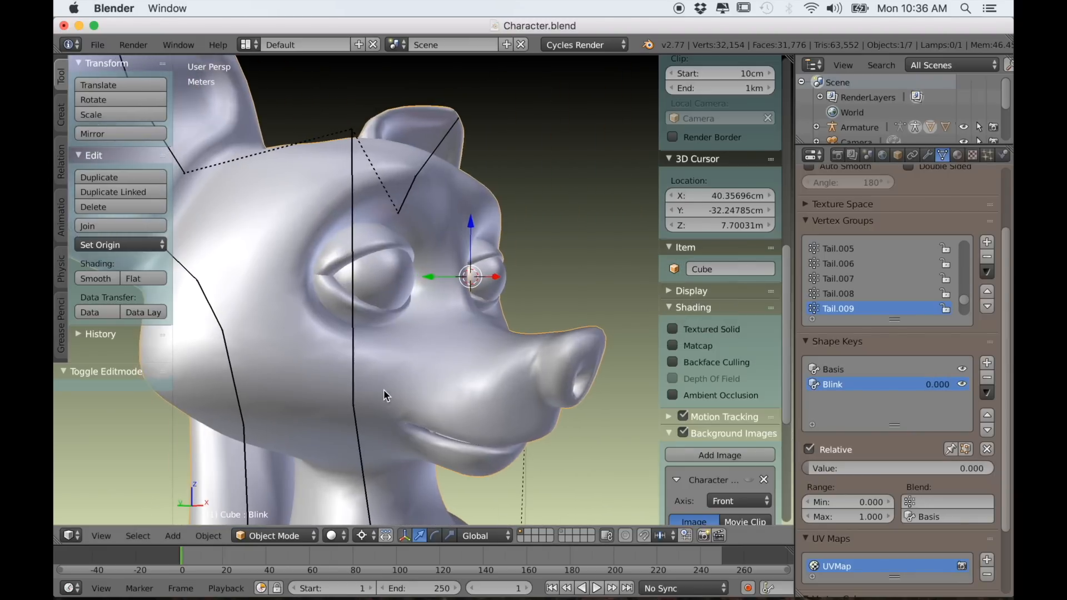
{"action": "mouse_move", "coordinate": [827, 467]}
{"action": "left_mouse_down"}
{"action": "mouse_move", "coordinate": [978, 469]}
{"action": "mouse_move", "coordinate": [829, 469]}
{"action": "left_mouse_up"}
- Inspect the Blink key's eyelid geometry up close in Edit Mode, including the outer eye corner, and return to Object Mode
{"action": "scroll", "coordinate": [493, 352], "scroll_direction": "up", "scroll_amount": 2}
{"action": "middle_click_drag", "start_coordinate": [362, 362], "coordinate": [414, 352], "text": "shift"}
{"action": "scroll", "coordinate": [433, 366], "scroll_direction": "up", "scroll_amount": 1}
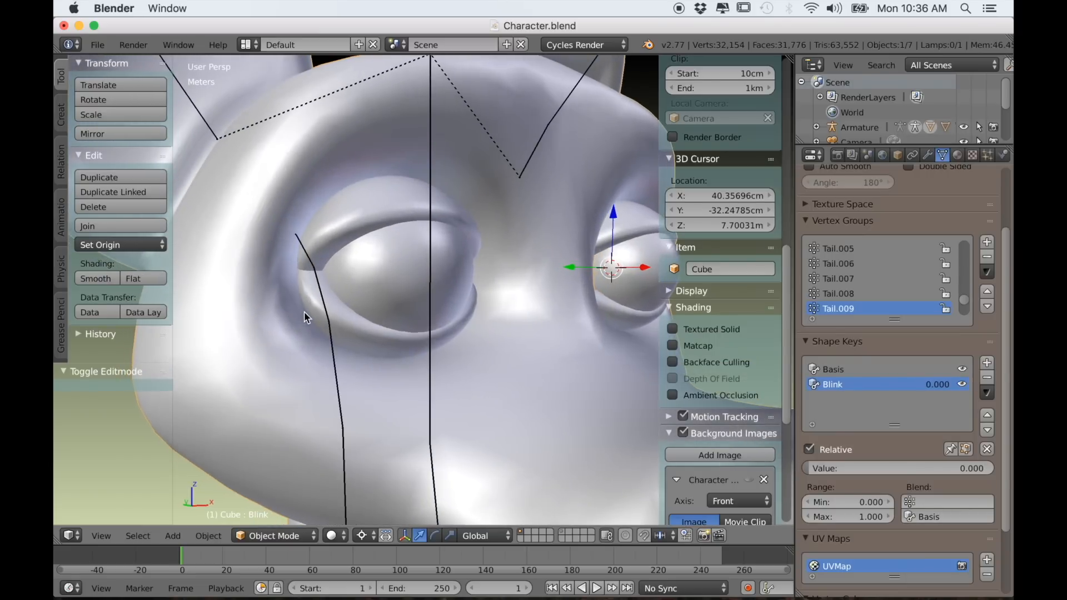
{"action": "key", "text": "Tab"}
{"action": "middle_click_drag", "start_coordinate": [431, 347], "coordinate": [337, 348]}
{"action": "middle_click_drag", "start_coordinate": [436, 368], "coordinate": [379, 372], "text": "shift"}
{"action": "middle_click_drag", "start_coordinate": [379, 372], "coordinate": [379, 394], "text": "ctrl"}
{"action": "scroll", "coordinate": [421, 394], "scroll_direction": "down", "scroll_amount": 6}
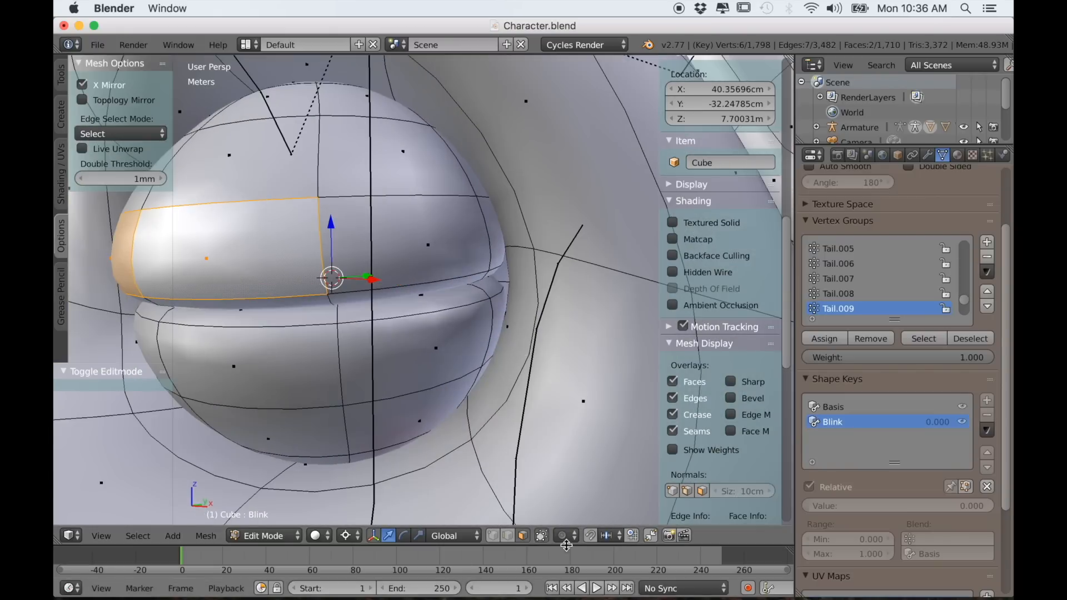
{"action": "key", "text": "Tab"}
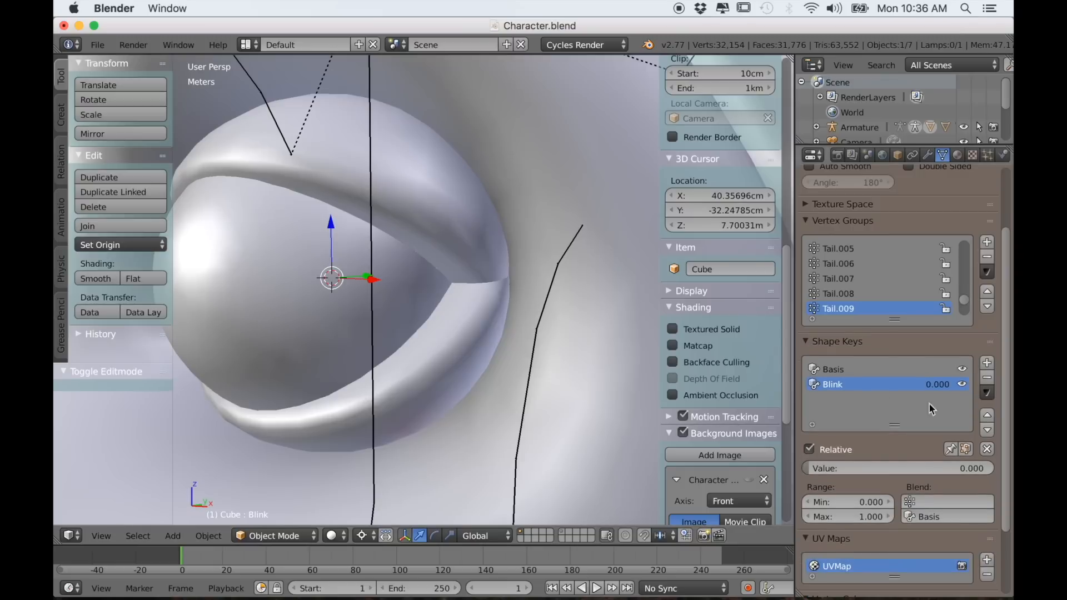
- In the Basis key, select the face ring around the left eye and scale it down to about 0.976
{"action": "left_click", "coordinate": [850, 369]}
{"action": "key", "text": "Tab"}
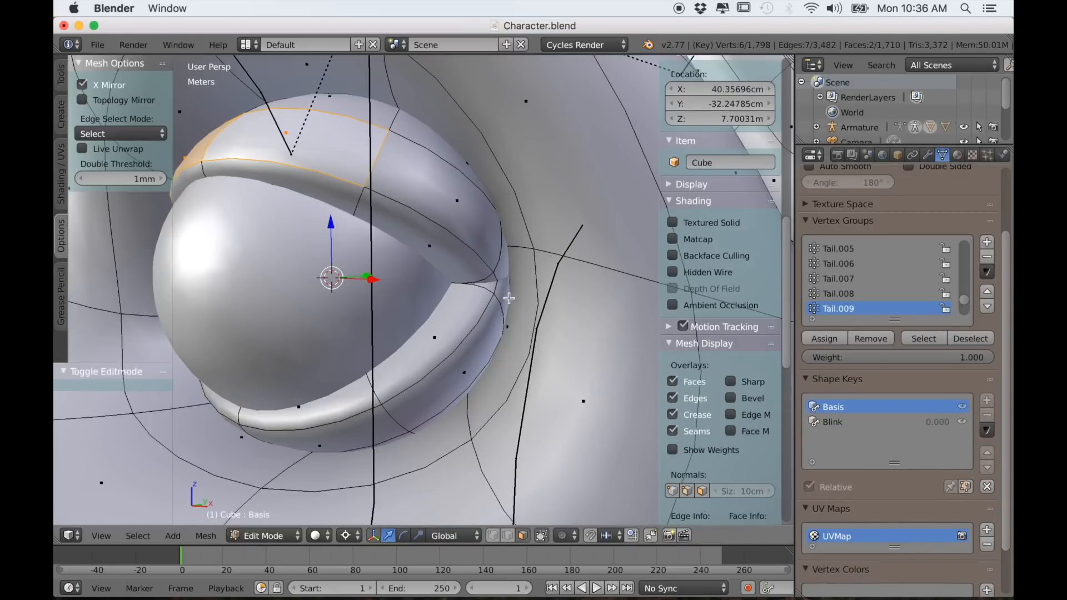
{"action": "scroll", "coordinate": [508, 298], "scroll_direction": "up", "scroll_amount": 6}
{"action": "scroll", "coordinate": [554, 350], "scroll_direction": "down", "scroll_amount": 2}
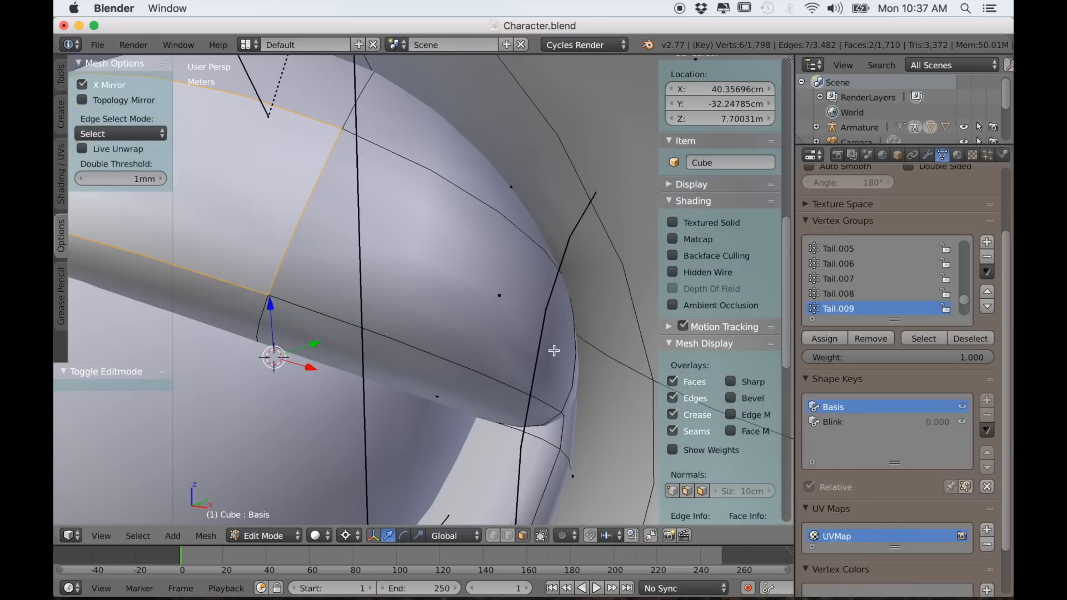
{"action": "right_click", "coordinate": [603, 359], "text": "alt"}
{"action": "scroll", "coordinate": [605, 378], "scroll_direction": "down", "scroll_amount": 8}
{"action": "middle_click_drag", "start_coordinate": [605, 382], "coordinate": [618, 398]}
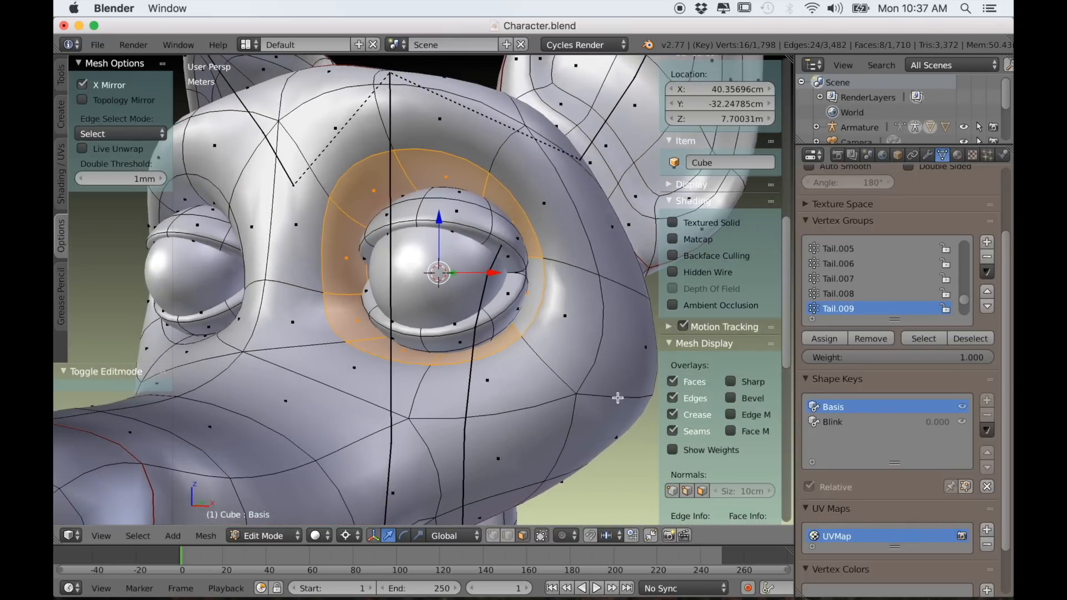
{"action": "key", "text": "s"}
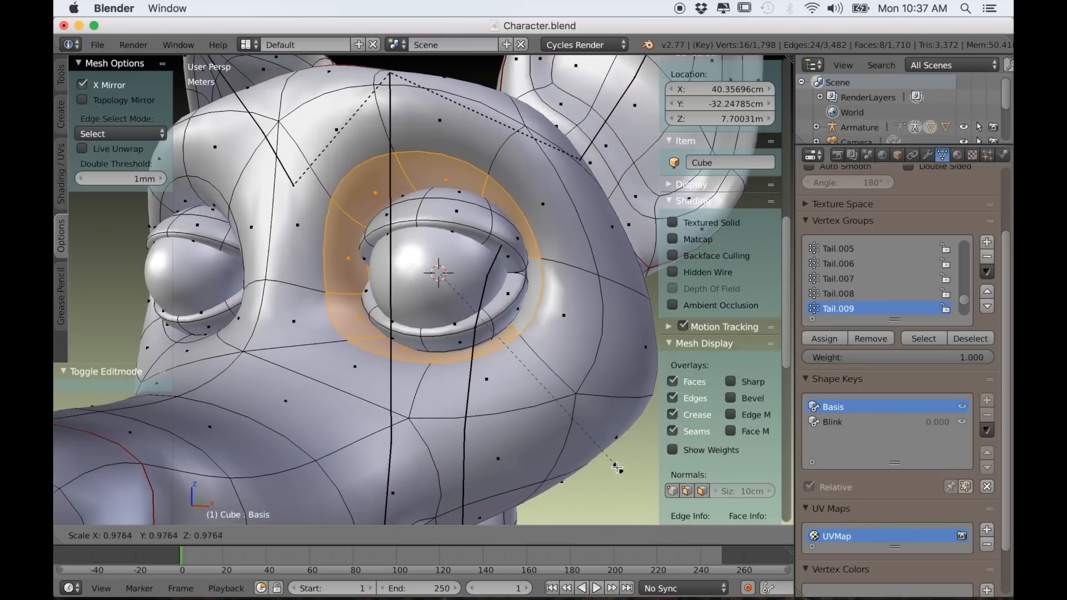
{"action": "left_click", "coordinate": [615, 462]}
- Select the Blink key, preview it at 1.000 from several angles, and reset its value to 0.000
{"action": "scroll", "coordinate": [338, 458], "scroll_direction": "down", "scroll_amount": 5}
{"action": "middle_click_drag", "start_coordinate": [338, 457], "coordinate": [461, 449]}
{"action": "key", "text": "Tab"}
{"action": "scroll", "coordinate": [389, 466], "scroll_direction": "down", "scroll_amount": 3}
{"action": "key", "text": "Tab"}
{"action": "scroll", "coordinate": [385, 467], "scroll_direction": "up", "scroll_amount": 5}
{"action": "key", "text": "Tab"}
{"action": "left_click", "coordinate": [834, 384]}
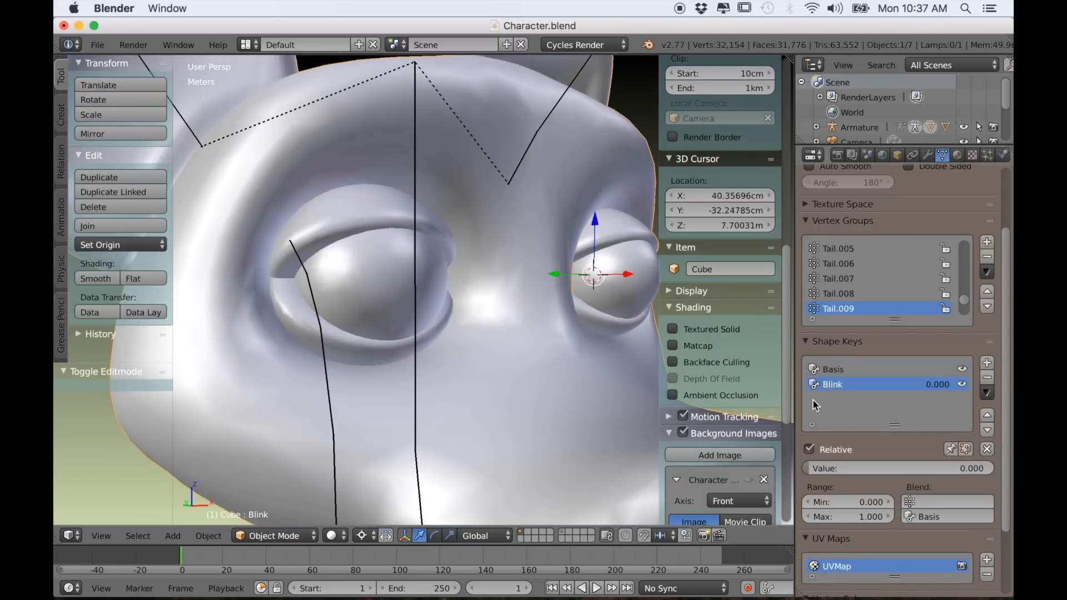
{"action": "left_click_drag", "start_coordinate": [822, 469], "coordinate": [912, 469]}
{"action": "mouse_move", "coordinate": [340, 418]}
{"action": "middle_mouse_down"}
{"action": "mouse_move", "coordinate": [358, 416]}
{"action": "mouse_move", "coordinate": [347, 418]}
{"action": "middle_mouse_up"}
{"action": "scroll", "coordinate": [472, 425], "scroll_direction": "down", "scroll_amount": 4}
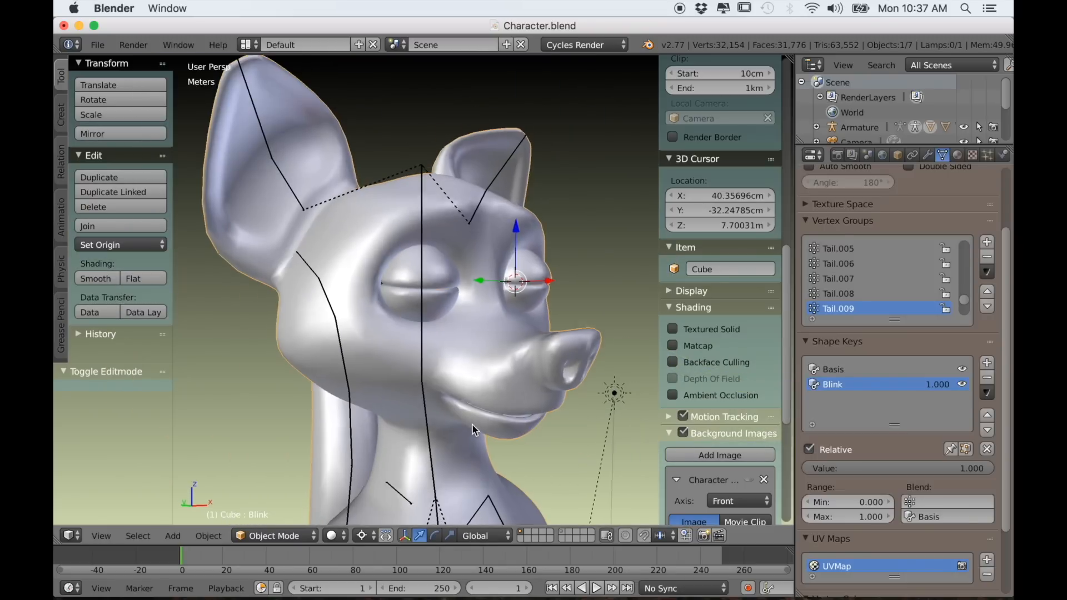
{"action": "middle_click_drag", "start_coordinate": [473, 426], "coordinate": [445, 426]}
{"action": "scroll", "coordinate": [472, 424], "scroll_direction": "up", "scroll_amount": 4}
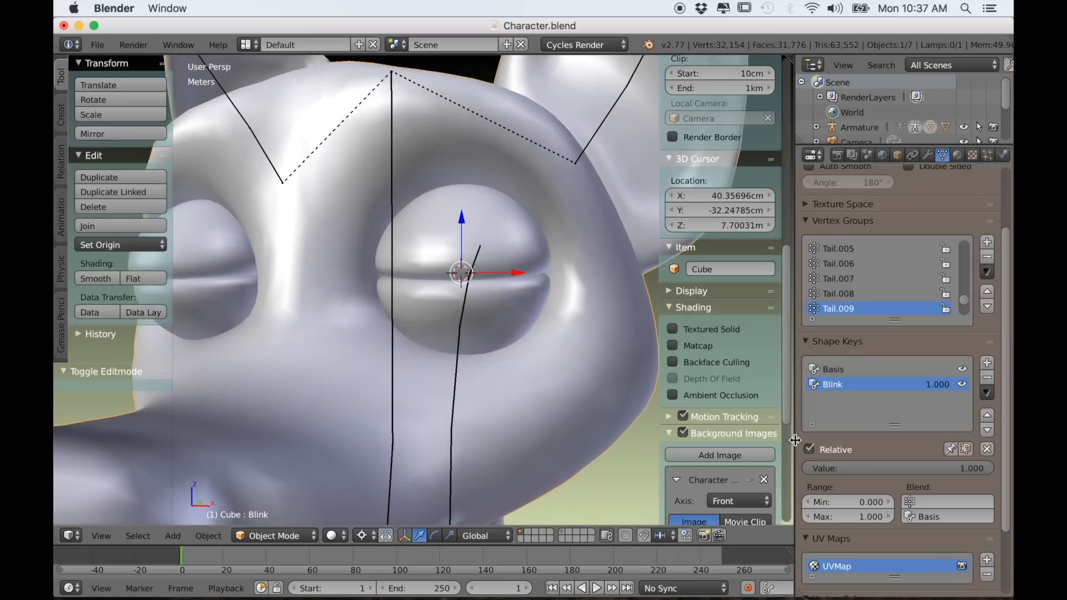
{"action": "left_click_drag", "start_coordinate": [876, 471], "coordinate": [761, 455]}
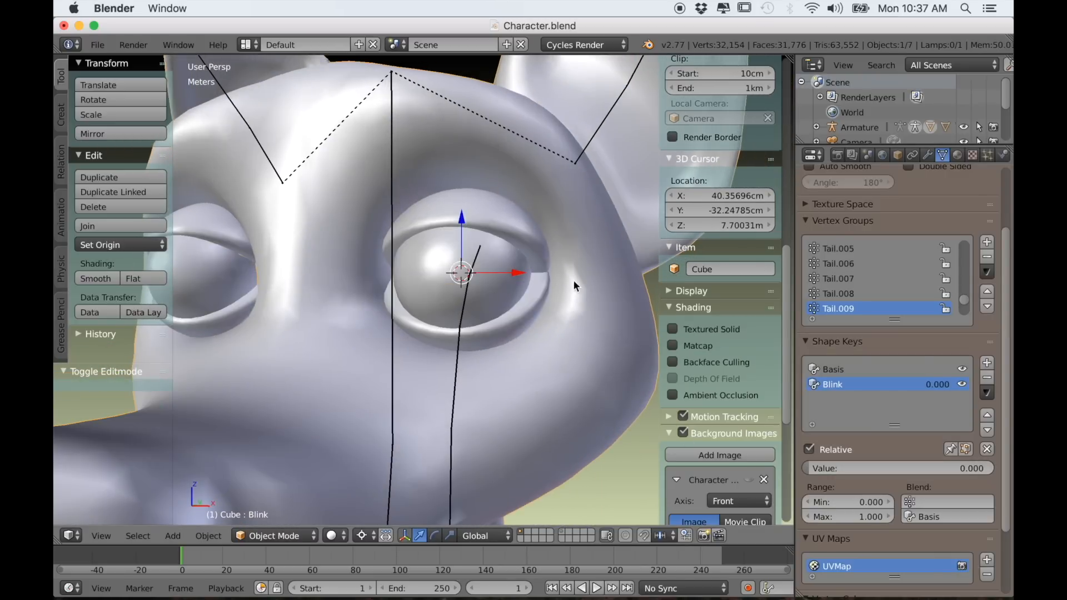
- In the Blink key, scale the face ring around the left eye to 0.962
{"action": "key", "text": "Tab"}
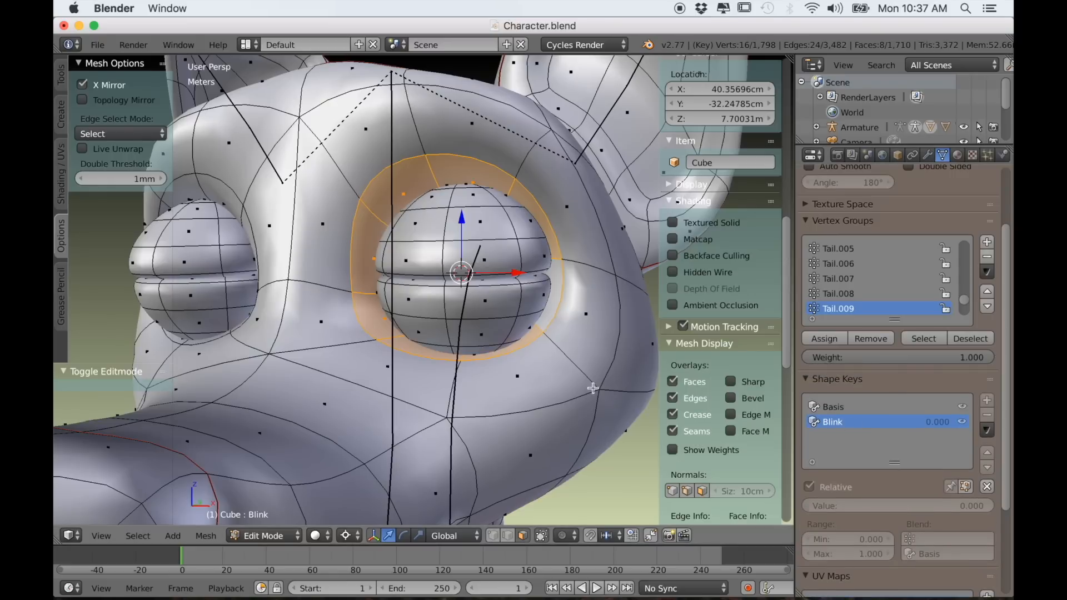
{"action": "key", "text": "s"}
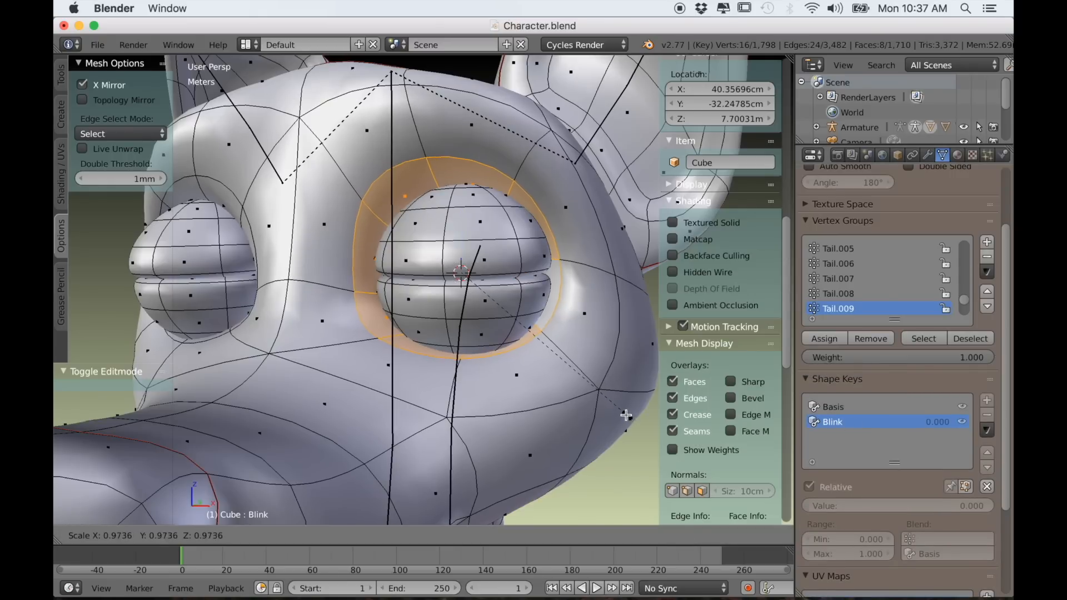
{"action": "left_click", "coordinate": [626, 415]}
{"action": "scroll", "coordinate": [400, 405], "scroll_direction": "down", "scroll_amount": 3}
{"action": "middle_click_drag", "start_coordinate": [400, 405], "coordinate": [499, 407]}
{"action": "scroll", "coordinate": [519, 406], "scroll_direction": "up", "scroll_amount": 3}
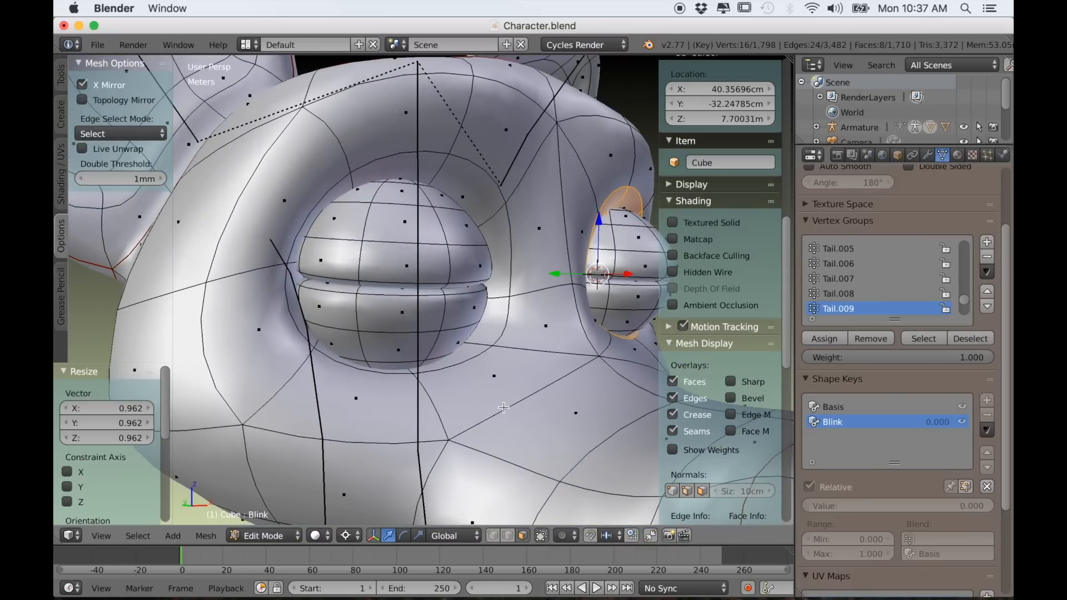
- Return to Object Mode, set Blink to 1.000 and examine the closed eyelids from the side and front
{"action": "key", "text": "Tab"}
{"action": "scroll", "coordinate": [528, 419], "scroll_direction": "up", "scroll_amount": 5}
{"action": "left_click_drag", "start_coordinate": [840, 471], "coordinate": [992, 469]}
{"action": "scroll", "coordinate": [462, 409], "scroll_direction": "down", "scroll_amount": 2}
{"action": "middle_click_drag", "start_coordinate": [456, 408], "coordinate": [462, 408]}
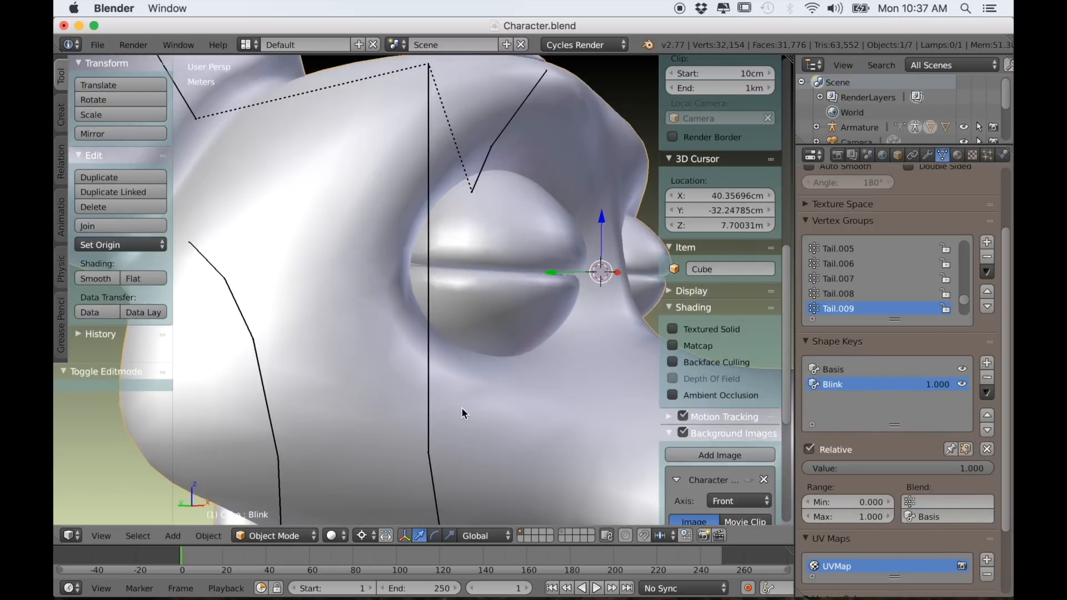
{"action": "scroll", "coordinate": [445, 412], "scroll_direction": "down", "scroll_amount": 4}
{"action": "key", "text": "Tab"}
{"action": "key", "text": "Tab"}
{"action": "scroll", "coordinate": [449, 431], "scroll_direction": "up", "scroll_amount": 2}
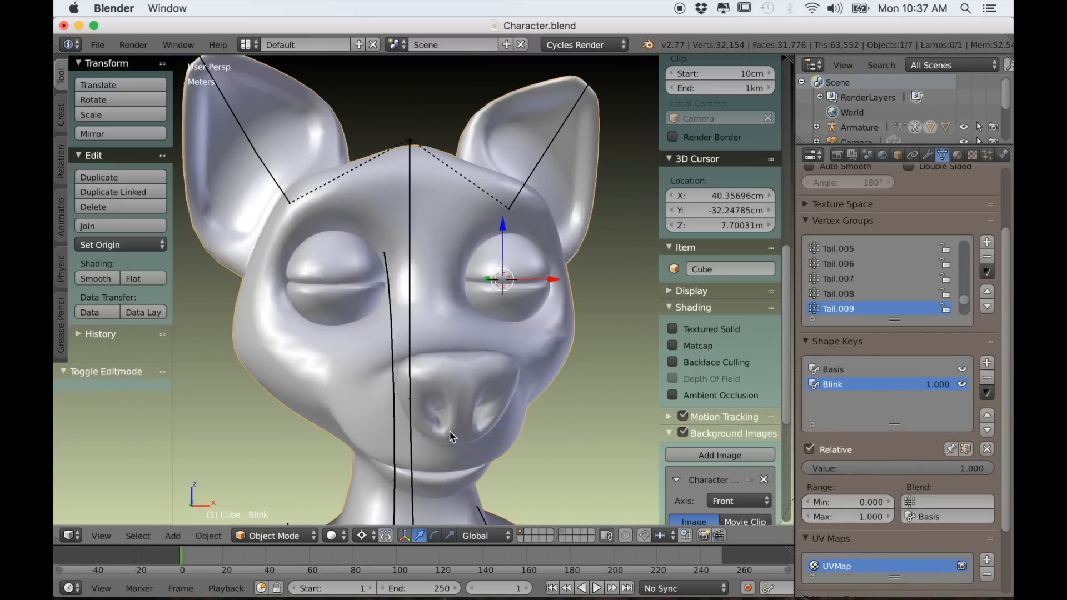
- Reset Blink to 0.000, preview the eyelids partly closed at about 0.427, and return the value to 0.000
{"action": "left_click_drag", "start_coordinate": [989, 468], "coordinate": [804, 469]}
{"action": "scroll", "coordinate": [436, 339], "scroll_direction": "down", "scroll_amount": 2}
{"action": "middle_click_drag", "start_coordinate": [436, 339], "coordinate": [432, 376]}
{"action": "scroll", "coordinate": [433, 376], "scroll_direction": "up", "scroll_amount": 3}
{"action": "mouse_move", "coordinate": [823, 468]}
{"action": "left_mouse_down"}
{"action": "mouse_move", "coordinate": [973, 468]}
{"action": "mouse_move", "coordinate": [806, 469]}
{"action": "left_mouse_up"}
{"action": "scroll", "coordinate": [583, 402], "scroll_direction": "down", "scroll_amount": 2}
{"action": "middle_click_drag", "start_coordinate": [583, 401], "coordinate": [592, 403]}
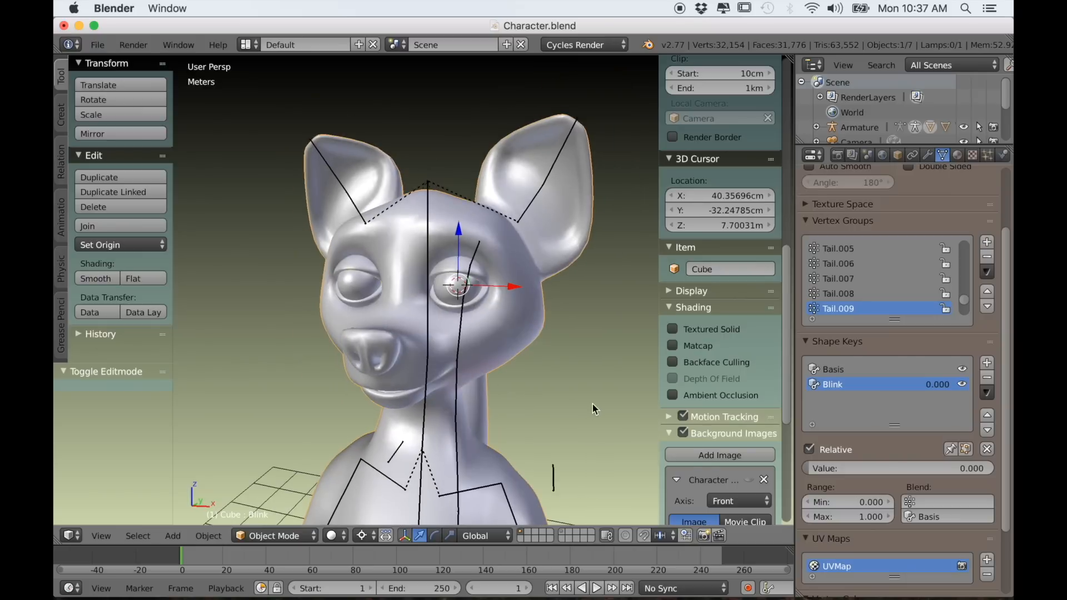
{"action": "left_click_drag", "start_coordinate": [828, 470], "coordinate": [892, 468]}
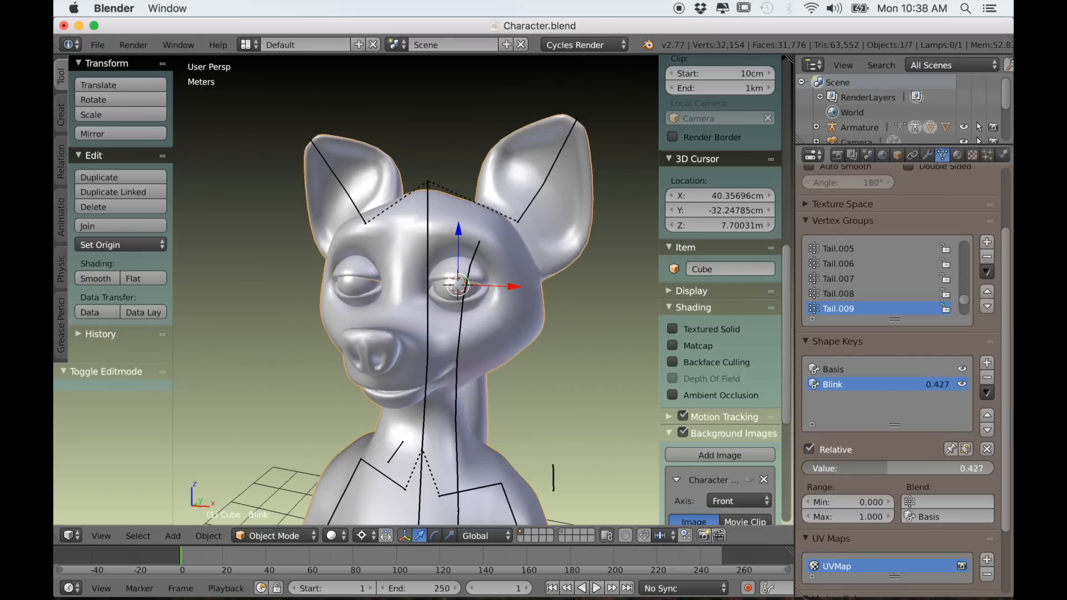
{"action": "left_click_drag", "start_coordinate": [820, 468], "coordinate": [804, 468]}
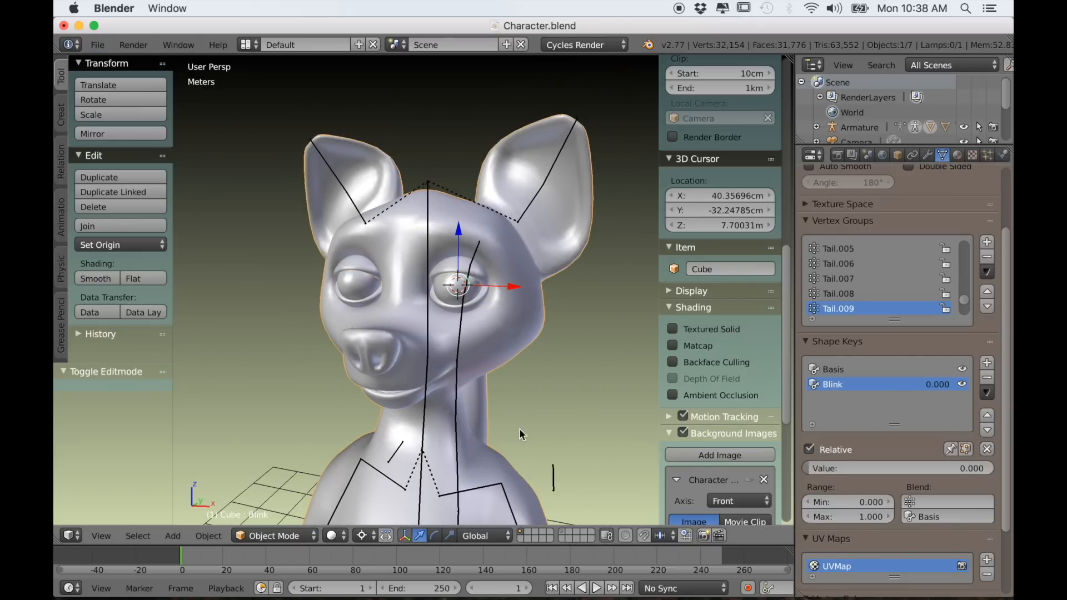
- Add a new shape key and name it Brow.L
{"action": "mouse_move", "coordinate": [445, 433]}
{"action": "middle_mouse_down"}
{"action": "mouse_move", "coordinate": [474, 443]}
{"action": "mouse_move", "coordinate": [486, 429]}
{"action": "mouse_move", "coordinate": [478, 420]}
{"action": "mouse_move", "coordinate": [422, 433]}
{"action": "mouse_move", "coordinate": [487, 438]}
{"action": "mouse_move", "coordinate": [422, 433]}
{"action": "mouse_move", "coordinate": [503, 471]}
{"action": "mouse_move", "coordinate": [474, 486]}
{"action": "mouse_move", "coordinate": [439, 443]}
{"action": "mouse_move", "coordinate": [446, 433]}
{"action": "middle_mouse_up"}
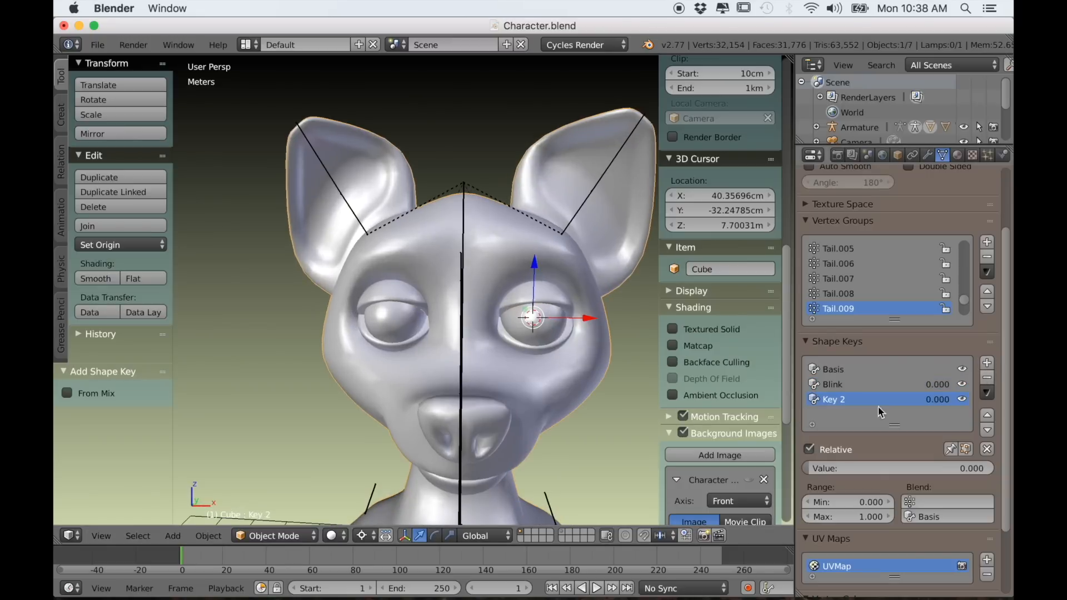
{"action": "double_click", "coordinate": [854, 402]}
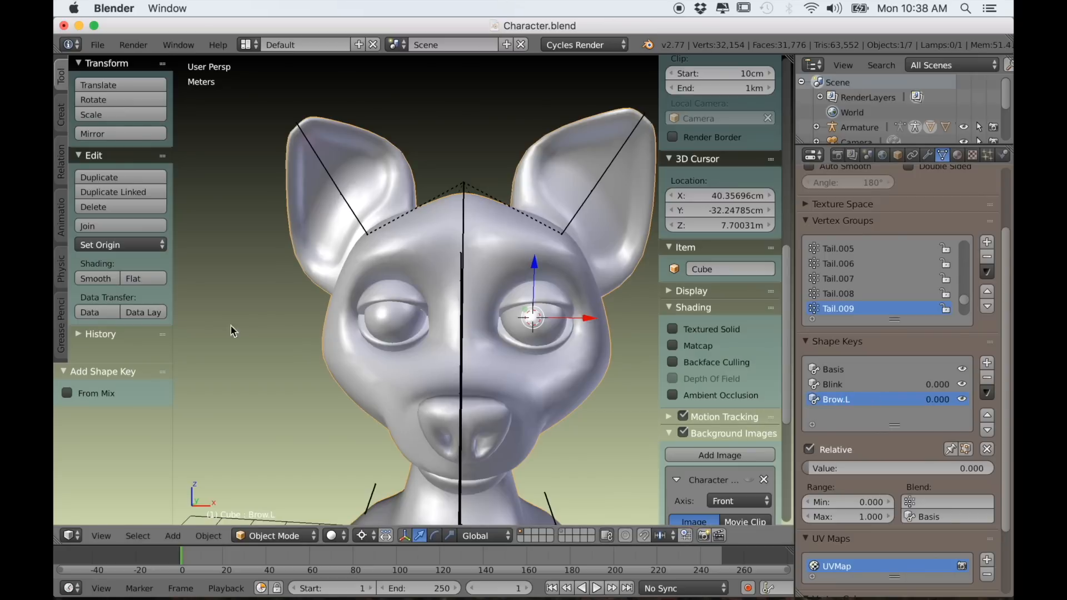
- Turn off X Mirror in the mesh editing options for the Brow.L key
{"action": "left_click", "coordinate": [62, 216]}
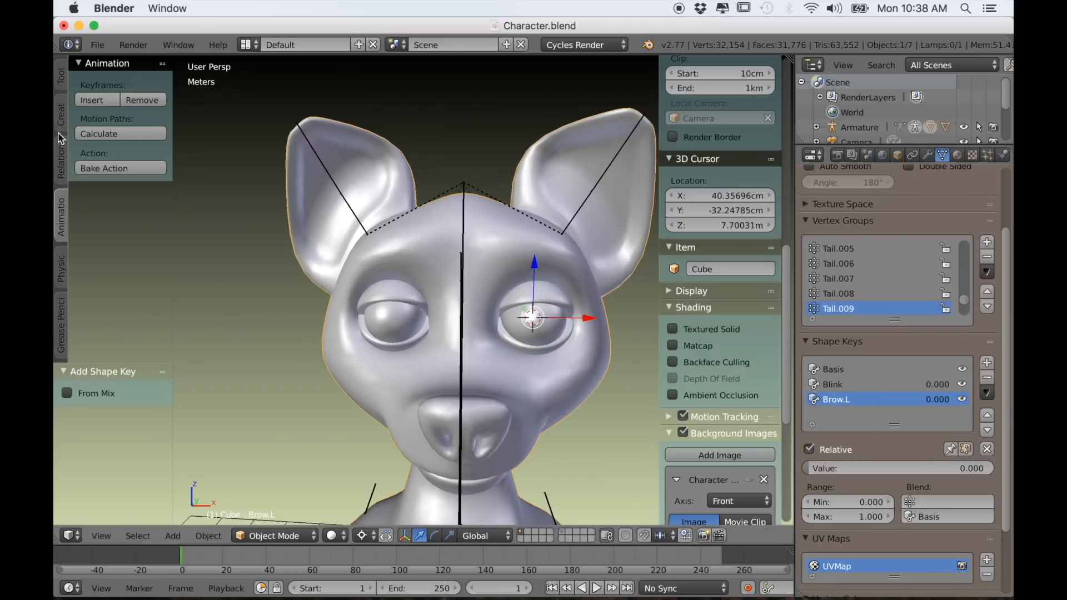
{"action": "left_click", "coordinate": [62, 111]}
{"action": "key", "text": "Tab"}
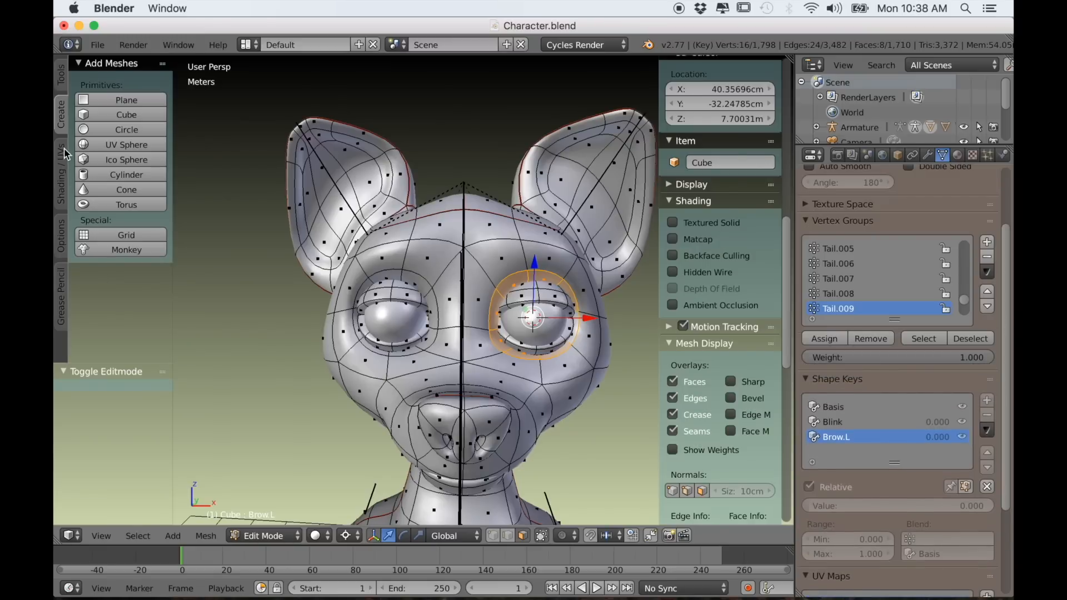
{"action": "left_click", "coordinate": [62, 234]}
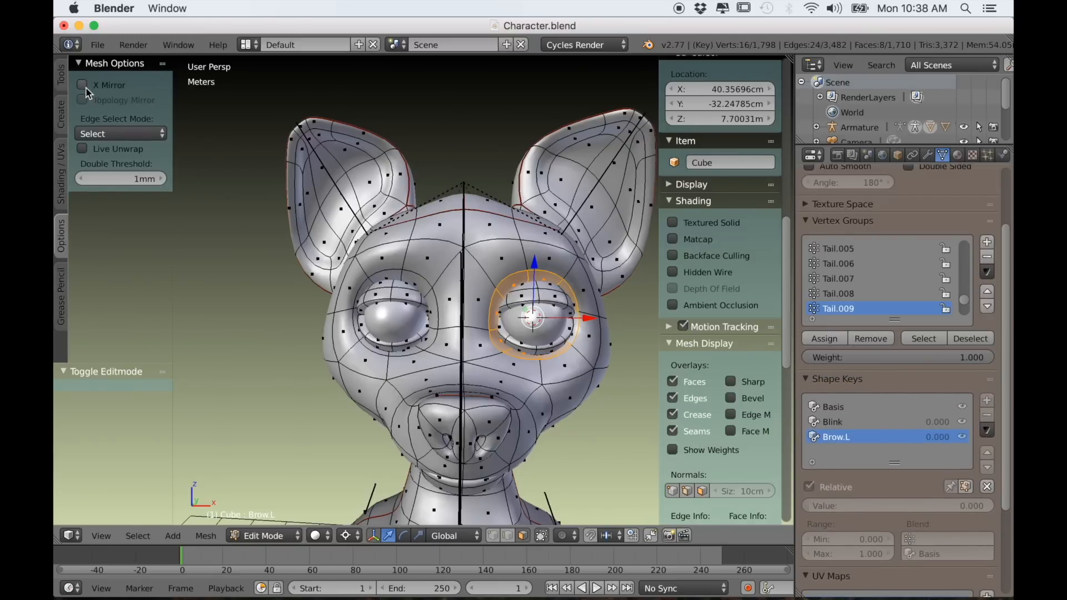
{"action": "key", "text": "Tab"}
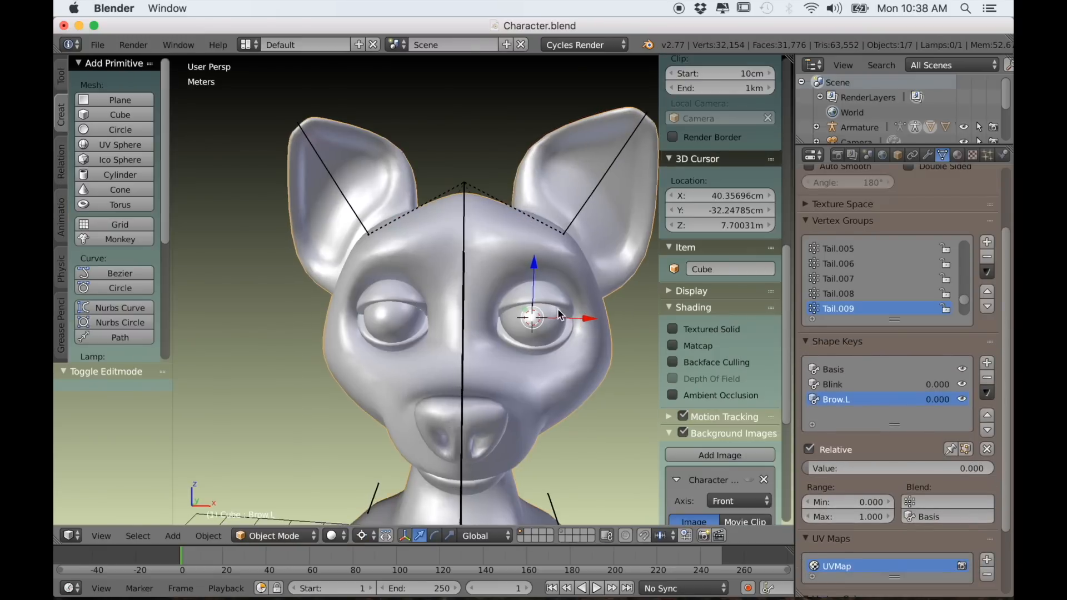
- Edit the Brow.L key with vertex selection and enable proportional editing
{"action": "key", "text": "Tab"}
{"action": "middle_click_drag", "start_coordinate": [512, 315], "coordinate": [513, 282]}
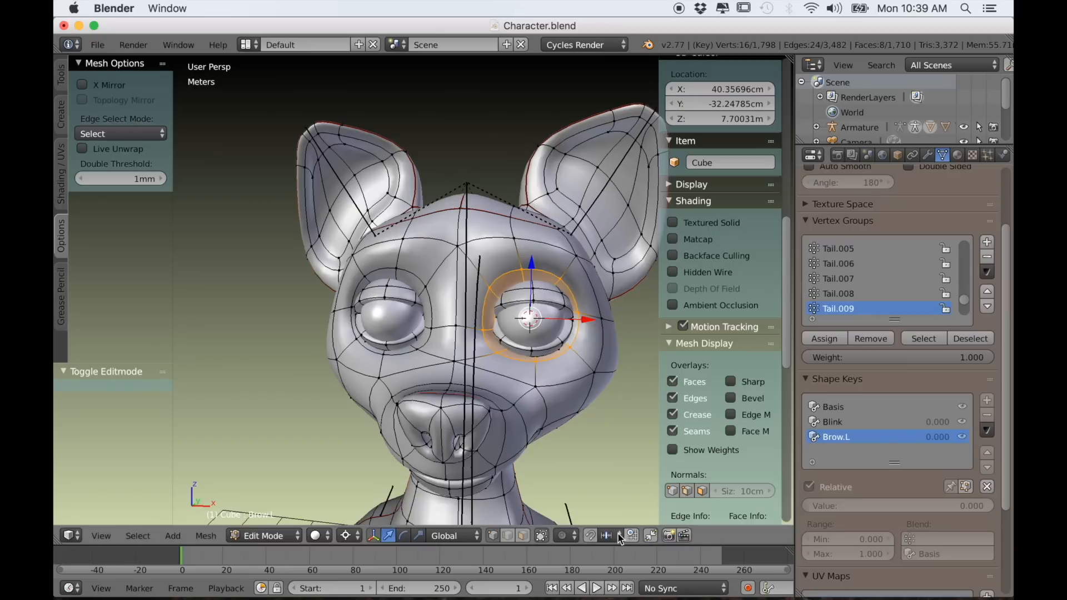
{"action": "left_click", "coordinate": [573, 535]}
{"action": "left_click", "coordinate": [569, 471]}
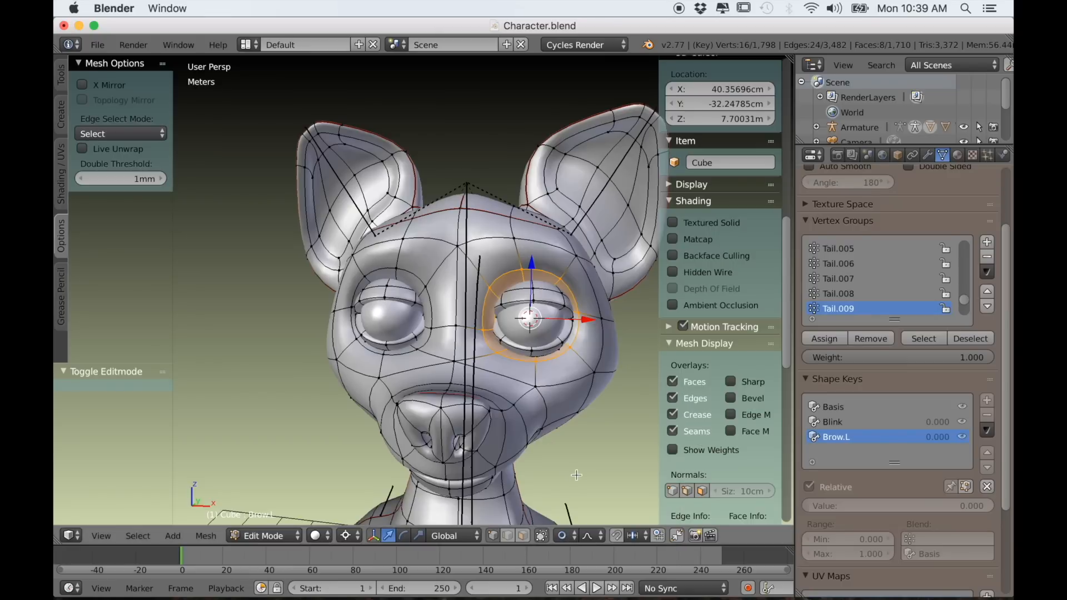
- Slide the vertex between the brows along its edge by a factor of about 0.295
{"action": "right_click", "coordinate": [459, 247]}
{"action": "mouse_move", "coordinate": [459, 246]}
{"action": "middle_mouse_down"}
{"action": "mouse_move", "coordinate": [472, 264]}
{"action": "mouse_move", "coordinate": [456, 249]}
{"action": "middle_mouse_up"}
{"action": "key", "text": "shift+v"}
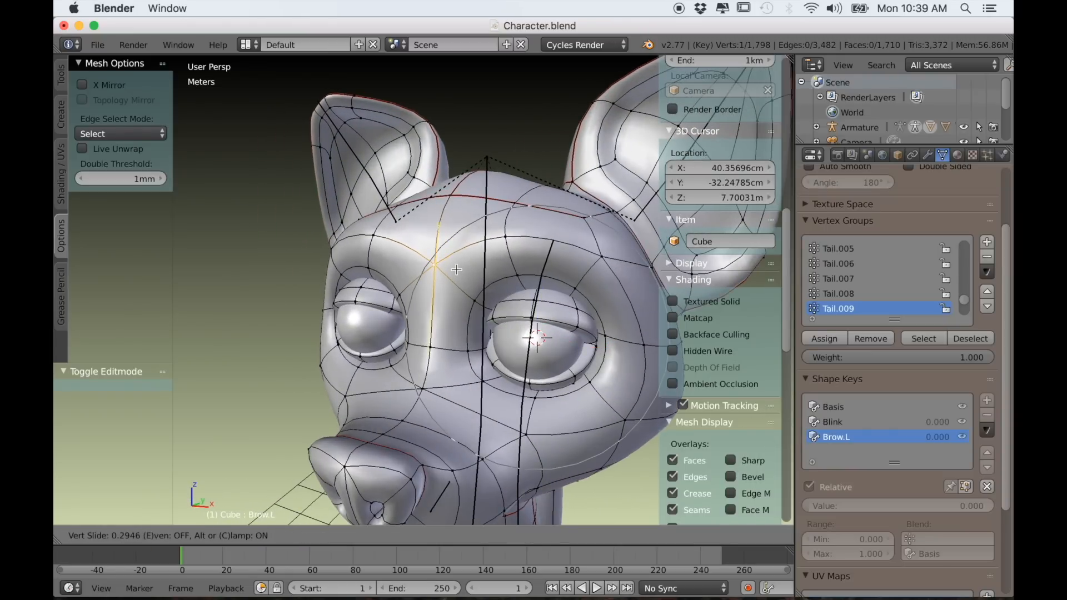
{"action": "left_click", "coordinate": [456, 269]}
{"action": "middle_click_drag", "start_coordinate": [457, 269], "coordinate": [566, 274]}
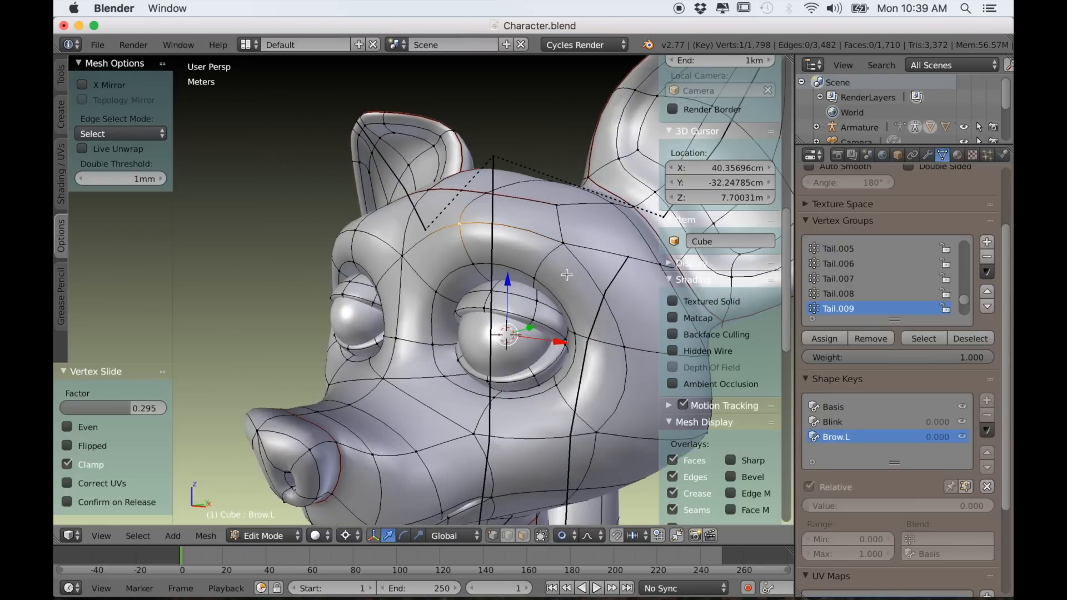
- Select two adjoining vertices on the ridge above the left eye and raise them about 20 cm with proportional falloff
{"action": "right_click", "coordinate": [562, 245], "text": "shift"}
{"action": "middle_click_drag", "start_coordinate": [517, 313], "coordinate": [529, 310]}
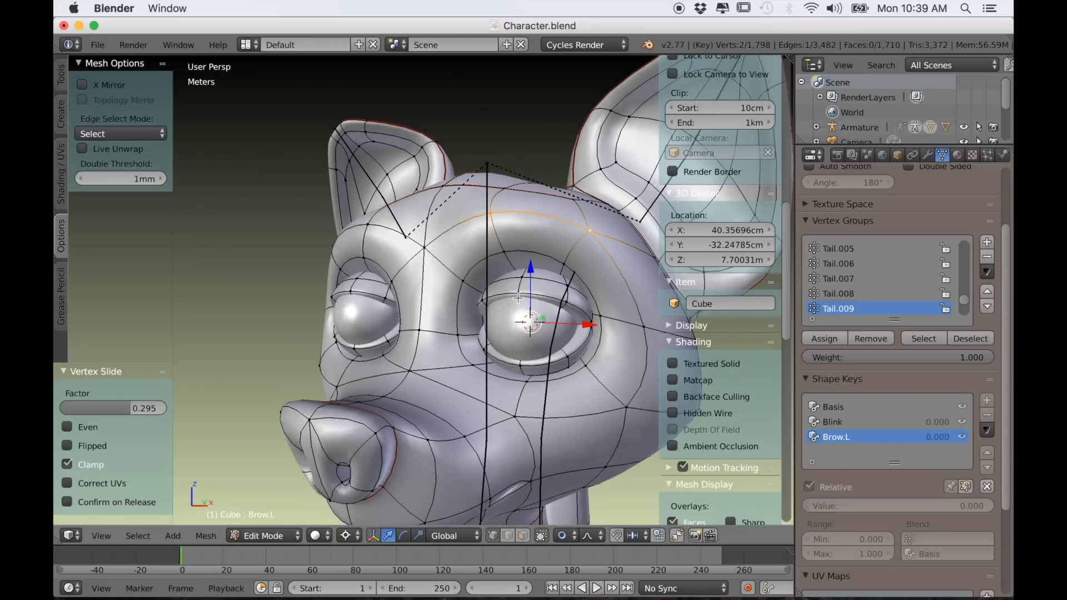
{"action": "key", "text": "g"}
{"action": "left_click", "coordinate": [521, 250]}
{"action": "middle_click_drag", "start_coordinate": [522, 250], "coordinate": [488, 330]}
- Select the forehead vertex behind the left brow ridge and lower it about 4.9 cm along Z
{"action": "right_click", "coordinate": [472, 234]}
{"action": "middle_click_drag", "start_coordinate": [471, 234], "coordinate": [382, 338]}
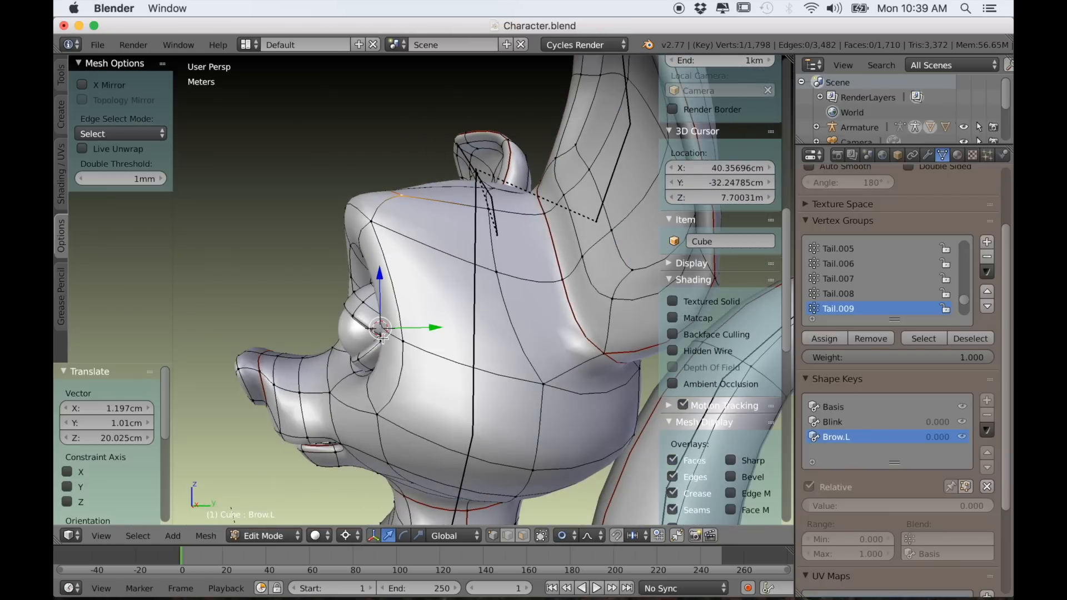
{"action": "left_click_drag", "start_coordinate": [380, 274], "coordinate": [384, 288]}
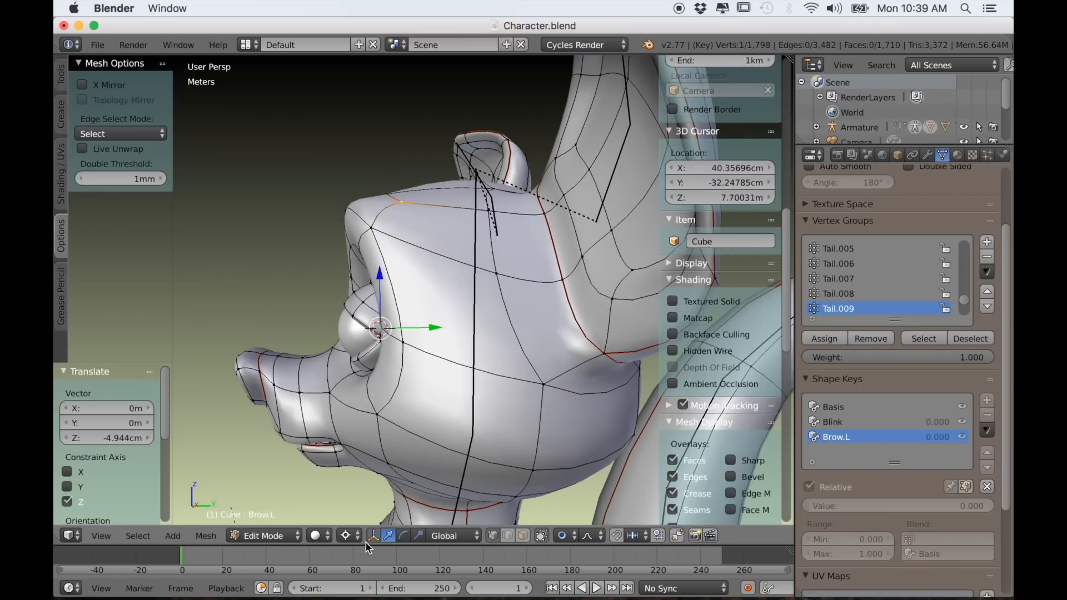
- Set the pivot to Median Point and move a vertex behind the left brow down about 10 cm with proportional size 0.35
{"action": "left_click", "coordinate": [349, 536]}
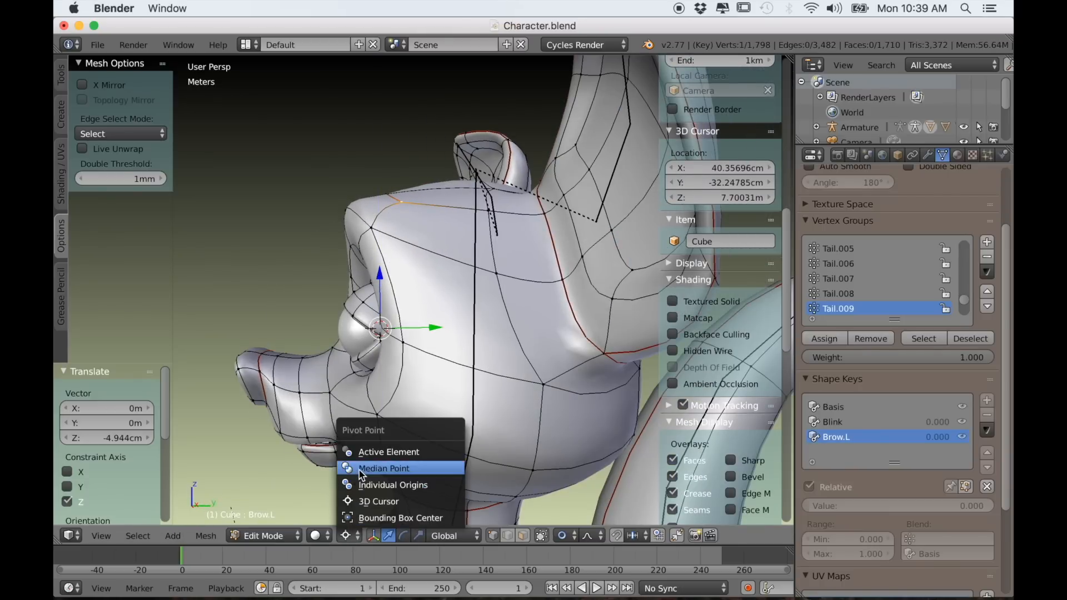
{"action": "left_click", "coordinate": [359, 471]}
{"action": "middle_click_drag", "start_coordinate": [356, 407], "coordinate": [417, 410]}
{"action": "middle_click_drag", "start_coordinate": [548, 309], "coordinate": [519, 306]}
{"action": "key", "text": "g"}
{"action": "scroll", "coordinate": [531, 302], "scroll_direction": "up", "scroll_amount": 4}
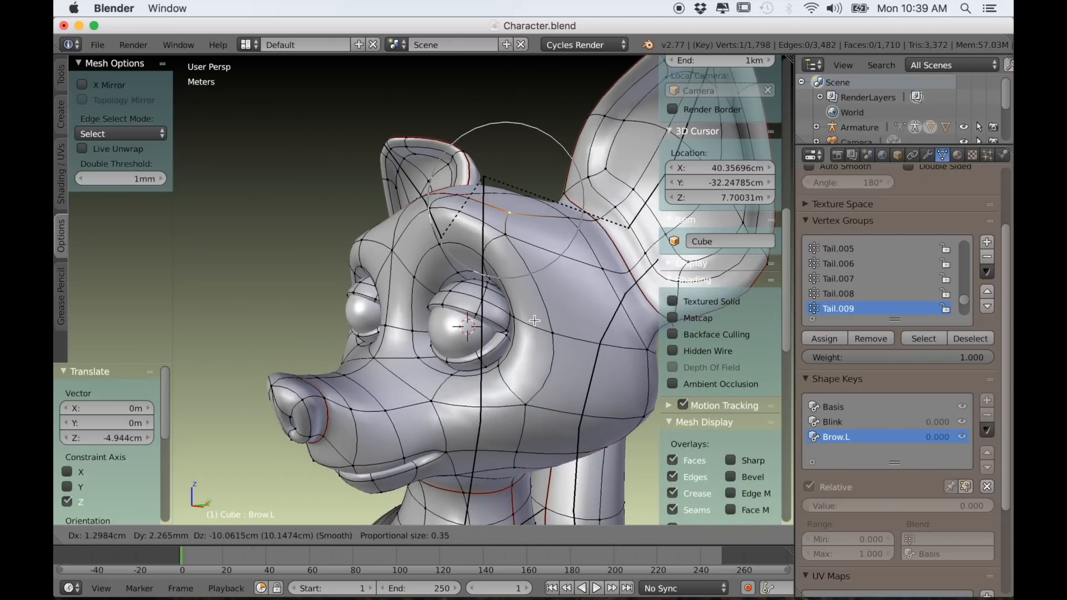
{"action": "left_click", "coordinate": [534, 321]}
{"action": "middle_click_drag", "start_coordinate": [534, 321], "coordinate": [531, 218]}
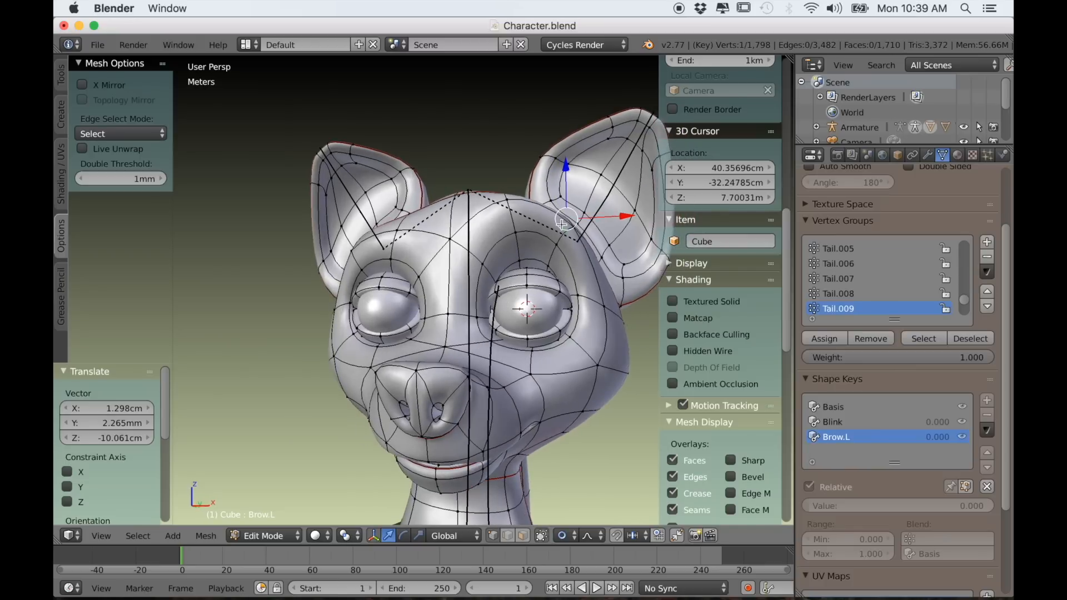
- From the front view, raise the selected vertex beside the left brow by about 2.96 cm
{"action": "middle_click_drag", "start_coordinate": [510, 298], "coordinate": [485, 357]}
{"action": "key", "text": "KP_1"}
{"action": "key", "text": "g"}
{"action": "left_click", "coordinate": [539, 276]}
{"action": "scroll", "coordinate": [531, 305], "scroll_direction": "down", "scroll_amount": 3}
{"action": "scroll", "coordinate": [506, 336], "scroll_direction": "up", "scroll_amount": 2}
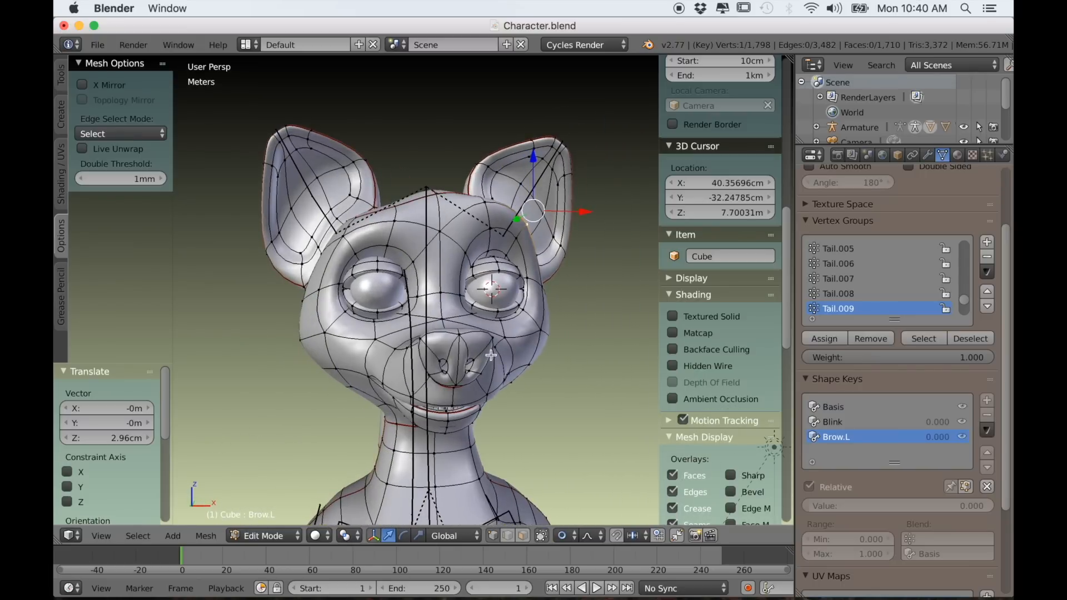
- In Object Mode, preview the Brow.L key, reset its value to 0.000 and set its range minimum to -1.000
{"action": "key", "text": "Tab"}
{"action": "mouse_move", "coordinate": [823, 464]}
{"action": "left_mouse_down"}
{"action": "mouse_move", "coordinate": [992, 465]}
{"action": "mouse_move", "coordinate": [806, 468]}
{"action": "mouse_move", "coordinate": [994, 468]}
{"action": "mouse_move", "coordinate": [806, 468]}
{"action": "left_mouse_up"}
{"action": "left_click_drag", "start_coordinate": [877, 468], "coordinate": [809, 468]}
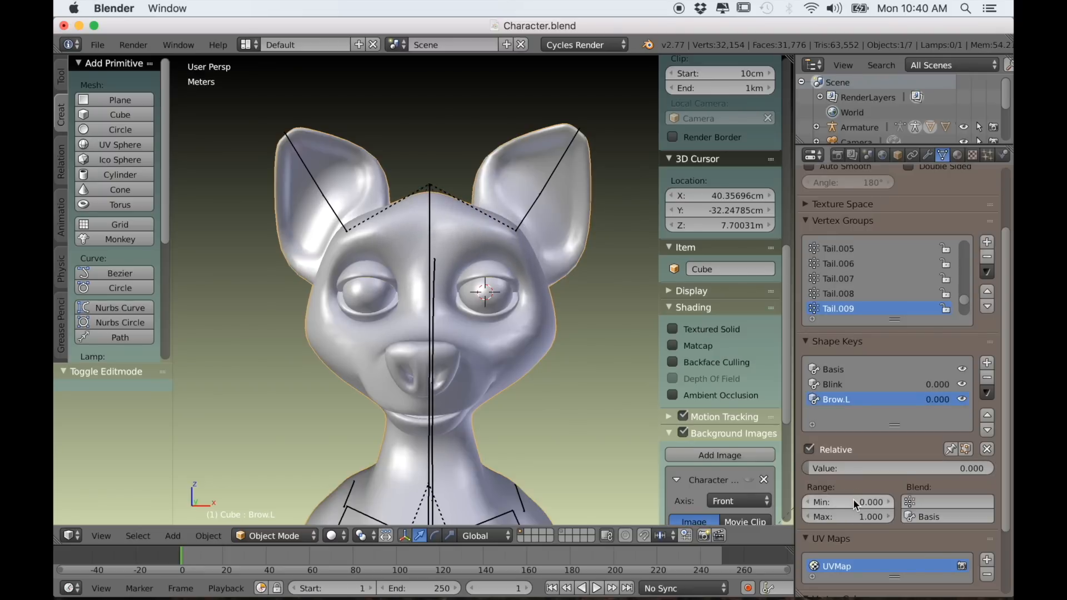
{"action": "left_click_drag", "start_coordinate": [853, 500], "coordinate": [817, 500]}
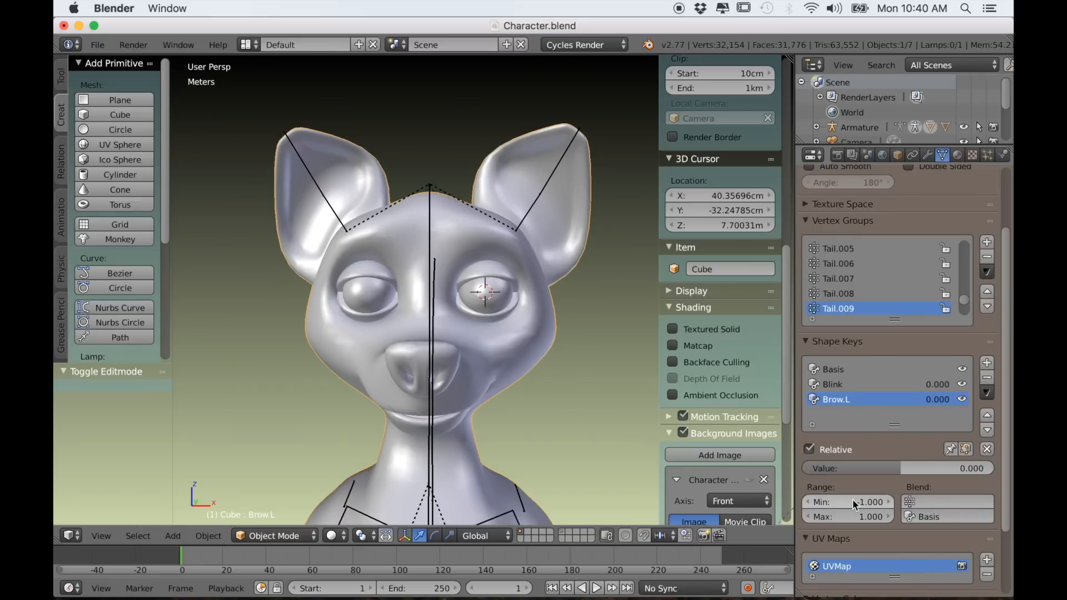
- Preview the Brow.L key at -1.000 from several angles and return its value to 0.000
{"action": "left_click_drag", "start_coordinate": [892, 468], "coordinate": [806, 468]}
{"action": "scroll", "coordinate": [583, 347], "scroll_direction": "up", "scroll_amount": 3}
{"action": "mouse_move", "coordinate": [557, 378]}
{"action": "middle_mouse_down"}
{"action": "mouse_move", "coordinate": [539, 382]}
{"action": "mouse_move", "coordinate": [565, 387]}
{"action": "middle_mouse_up"}
{"action": "mouse_move", "coordinate": [819, 468]}
{"action": "left_mouse_down"}
{"action": "mouse_move", "coordinate": [993, 468]}
{"action": "mouse_move", "coordinate": [806, 468]}
{"action": "left_mouse_up"}
{"action": "scroll", "coordinate": [502, 364], "scroll_direction": "down", "scroll_amount": 4}
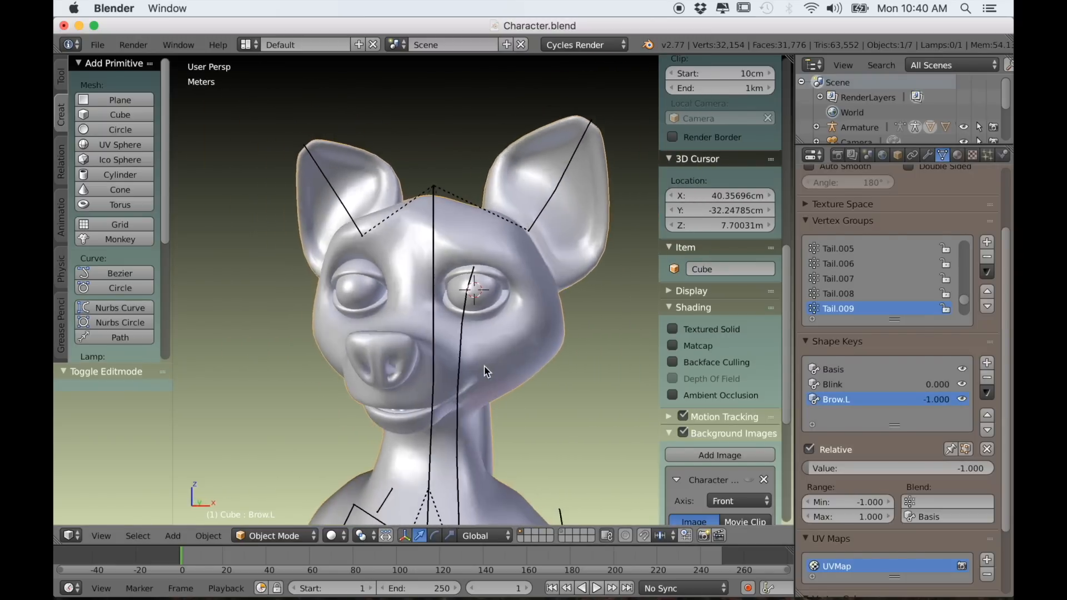
{"action": "left_click_drag", "start_coordinate": [822, 468], "coordinate": [881, 468]}
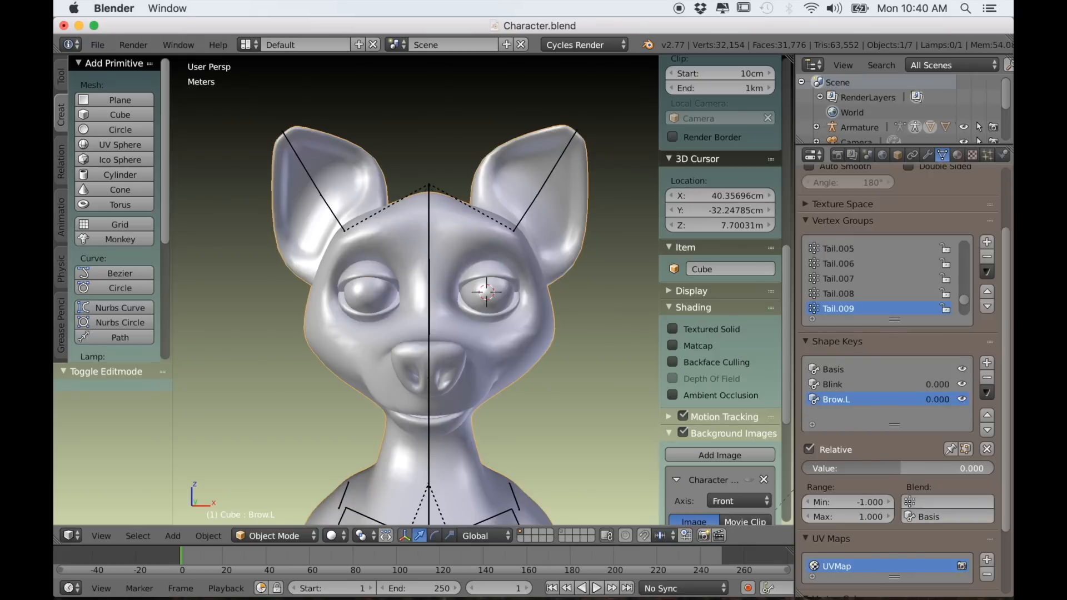
- Add a shape key named Brow.R and, in Edit Mode, slide the vertex at the middle of the forehead along its edge
{"action": "left_click", "coordinate": [987, 364]}
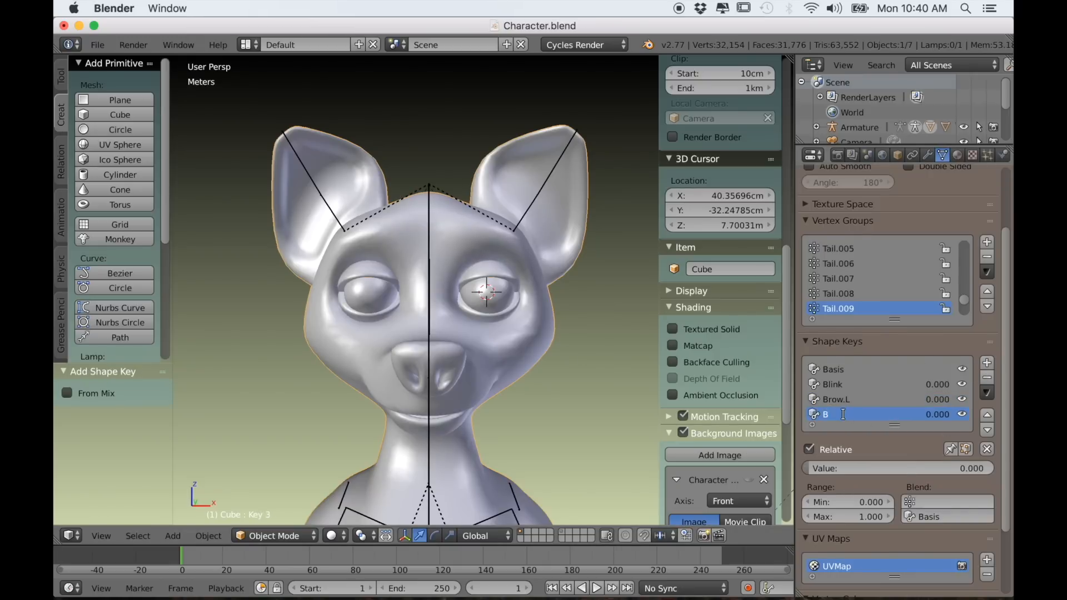
{"action": "key", "text": "Tab"}
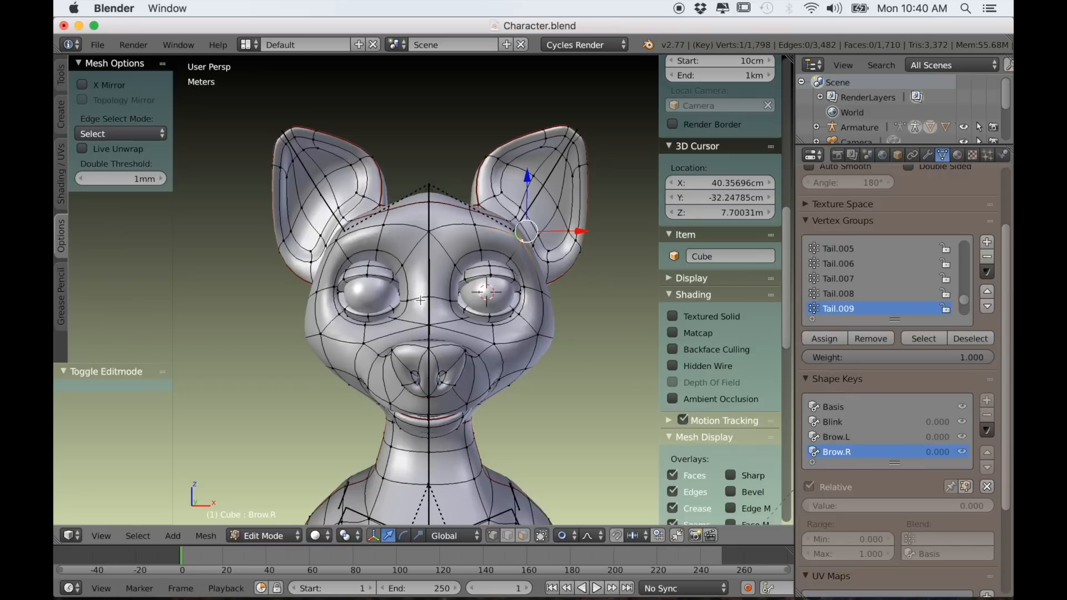
{"action": "right_click", "coordinate": [392, 228]}
{"action": "middle_click_drag", "start_coordinate": [382, 305], "coordinate": [401, 316]}
{"action": "scroll", "coordinate": [401, 316], "scroll_direction": "up", "scroll_amount": 1}
{"action": "right_click", "coordinate": [492, 240]}
{"action": "key", "text": "g"}
{"action": "key", "text": "g"}
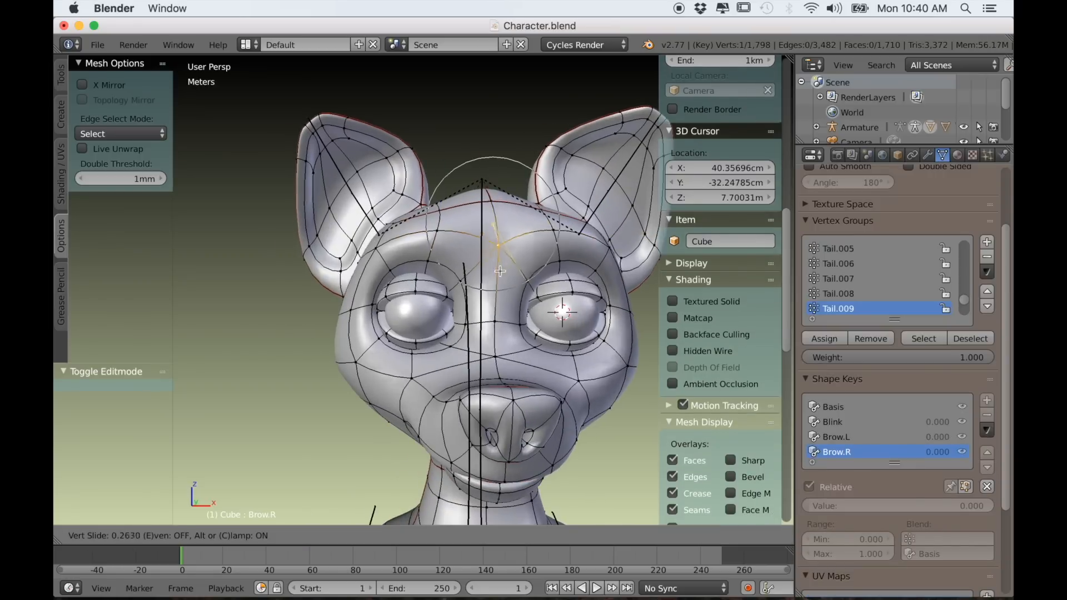
{"action": "left_click", "coordinate": [493, 263]}
- Select two vertices along the character's right brow ridge and raise them with proportional editing
{"action": "right_click", "coordinate": [437, 225]}
{"action": "right_click", "coordinate": [380, 242], "text": "shift"}
{"action": "key", "text": "g"}
{"action": "scroll", "coordinate": [404, 226], "scroll_direction": "up", "scroll_amount": 2}
{"action": "left_click", "coordinate": [405, 222]}
- Select the vertex behind the right brow and lower it about 3.07 cm along Z
{"action": "middle_click_drag", "start_coordinate": [405, 222], "coordinate": [378, 239]}
{"action": "right_click", "coordinate": [413, 243]}
{"action": "left_click", "coordinate": [416, 210]}
{"action": "left_click_drag", "start_coordinate": [414, 209], "coordinate": [415, 217]}
{"action": "middle_click_drag", "start_coordinate": [344, 312], "coordinate": [401, 292]}
{"action": "scroll", "coordinate": [384, 239], "scroll_direction": "down", "scroll_amount": 2}
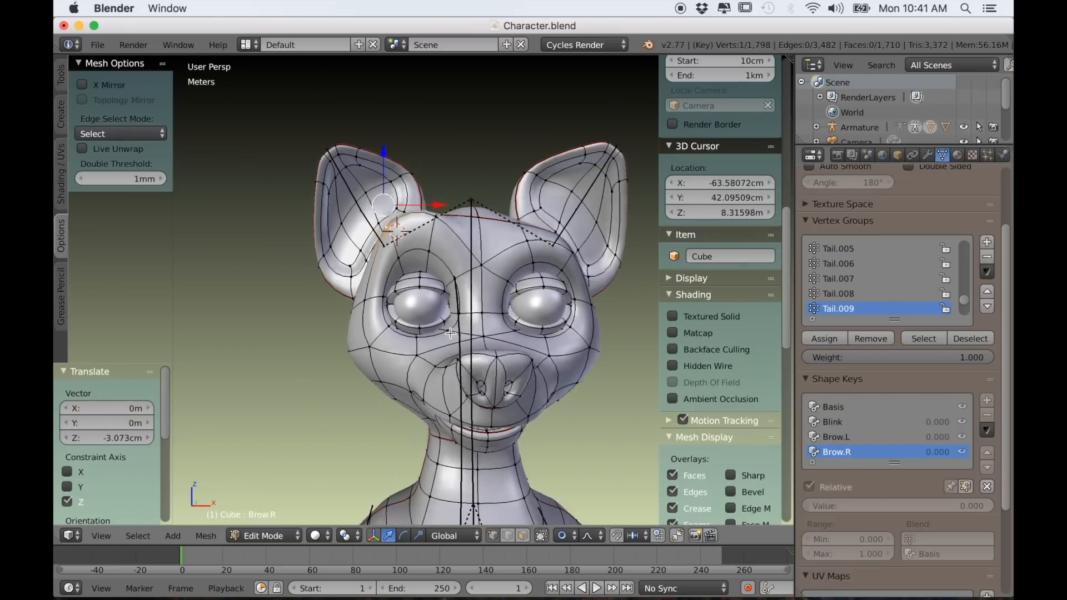
- In Object Mode, set the Brow.R key's range minimum to -1.000 and preview the key, leaving its value at 0.000
{"action": "key", "text": "Tab"}
{"action": "scroll", "coordinate": [529, 416], "scroll_direction": "up", "scroll_amount": 1}
{"action": "mouse_move", "coordinate": [848, 502]}
{"action": "left_mouse_down"}
{"action": "mouse_move", "coordinate": [804, 502]}
{"action": "mouse_move", "coordinate": [859, 502]}
{"action": "left_mouse_up"}
{"action": "left_click_drag", "start_coordinate": [901, 468], "coordinate": [849, 468]}
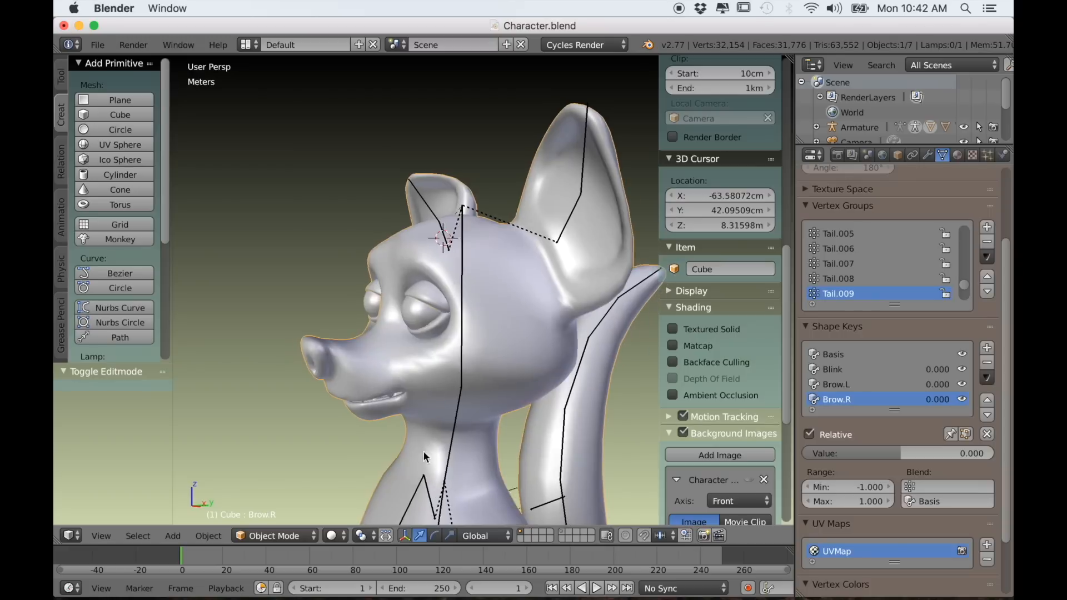
{"action": "middle_click_drag", "start_coordinate": [422, 451], "coordinate": [453, 452]}
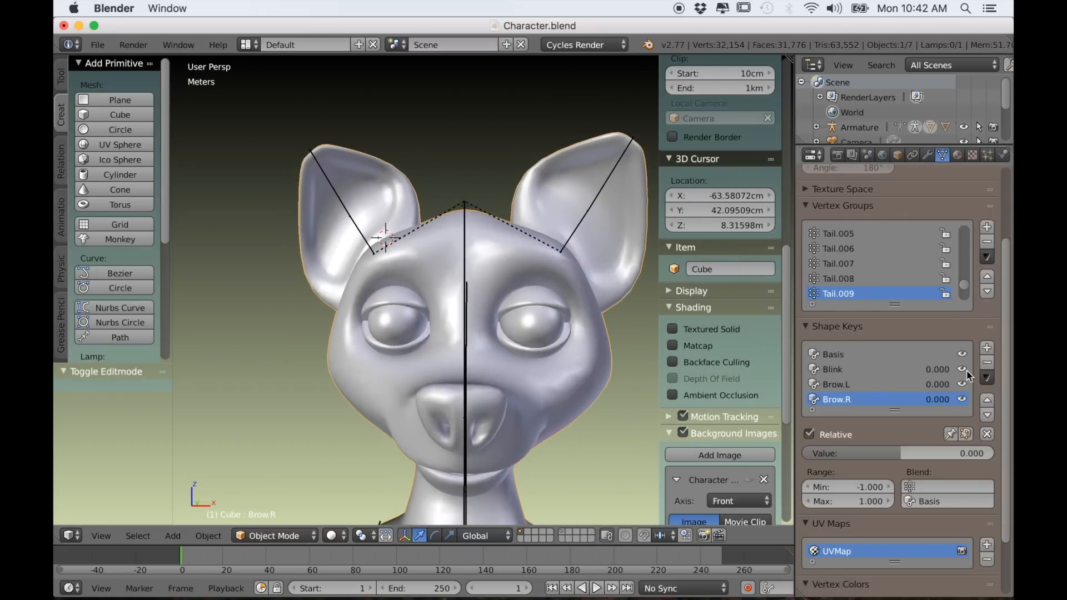
- Add a shape key named Angry and slide the middle forehead vertex down between the eyes by a factor of 1.000
{"action": "left_click", "coordinate": [988, 348]}
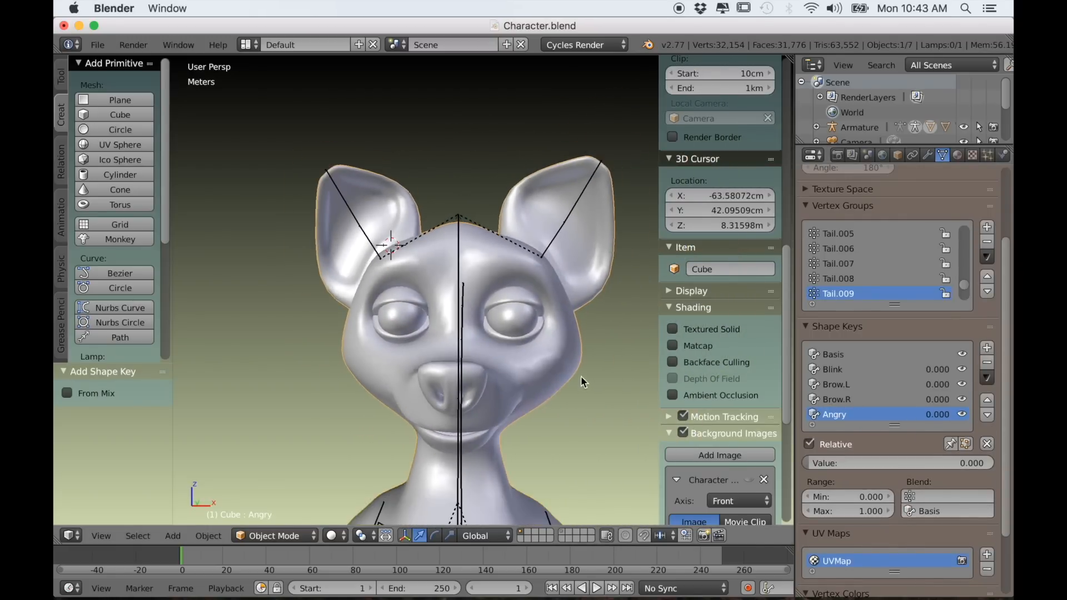
{"action": "key", "text": "Tab"}
{"action": "right_click", "coordinate": [461, 254]}
{"action": "middle_click_drag", "start_coordinate": [461, 254], "coordinate": [445, 255]}
{"action": "key", "text": "g"}
{"action": "key", "text": "g"}
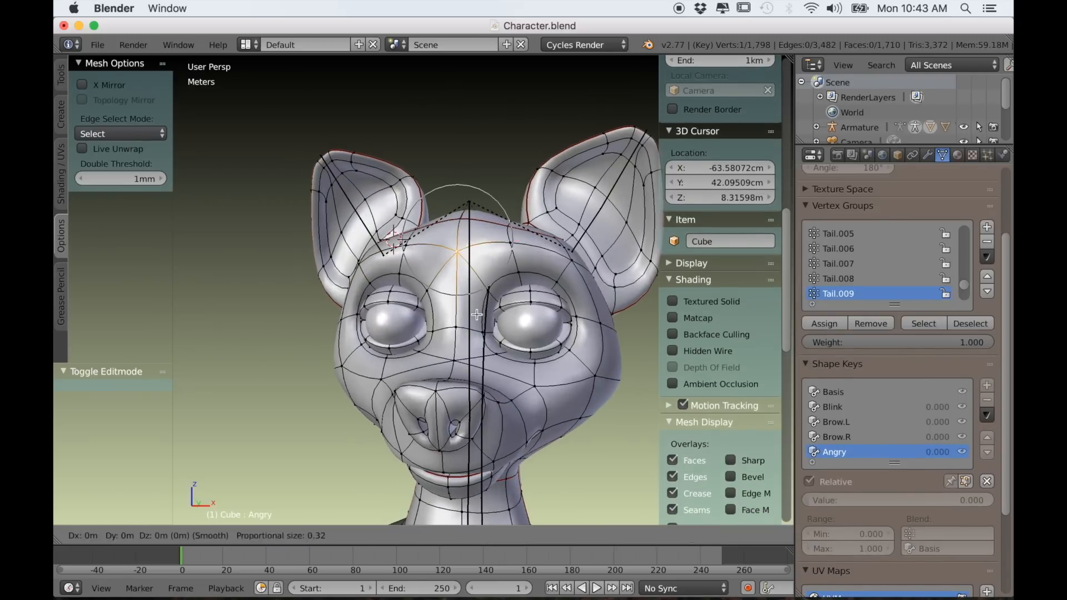
{"action": "left_click", "coordinate": [487, 412]}
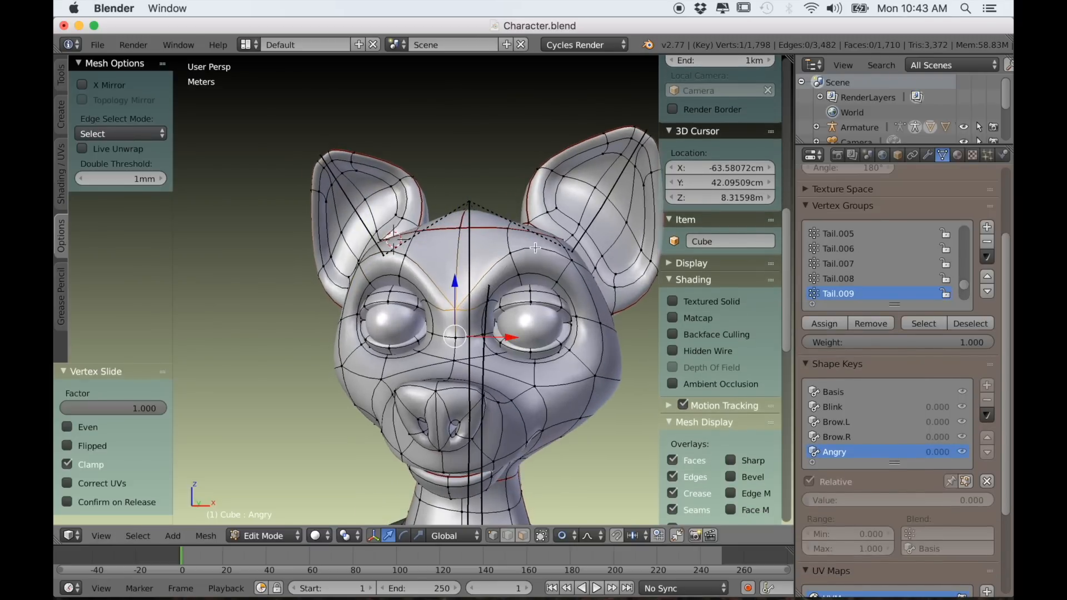
- Select four vertices above the left eye, enable X Mirror and lower them about 13 cm in front orthographic view with proportional size 0.32
{"action": "right_click", "coordinate": [513, 249], "text": "shift"}
{"action": "right_click", "coordinate": [563, 279], "text": "shift"}
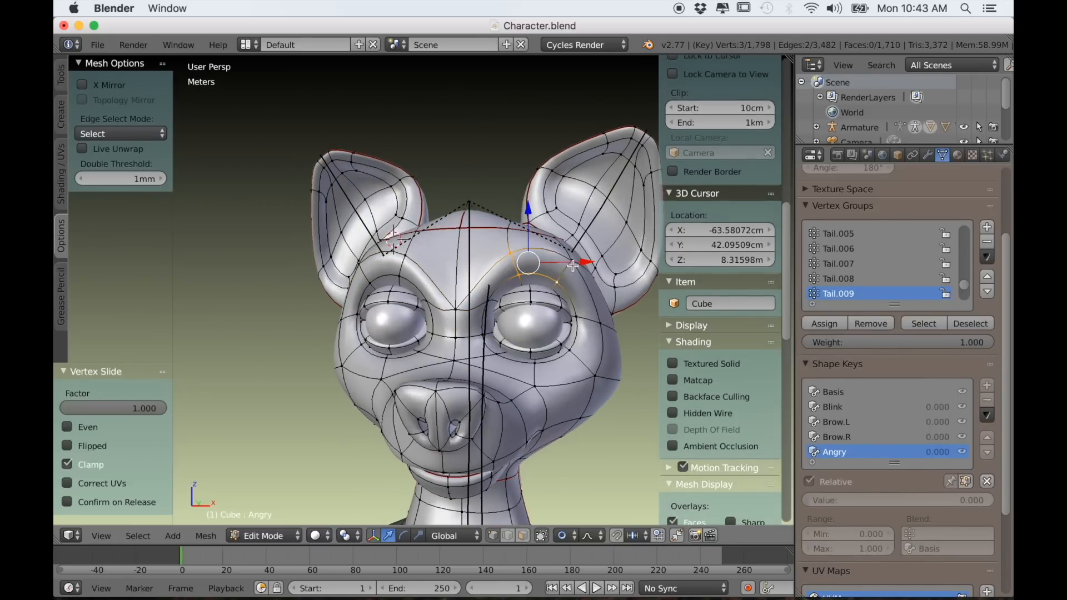
{"action": "right_click", "coordinate": [576, 257], "text": "shift"}
{"action": "scroll", "coordinate": [568, 287], "scroll_direction": "up", "scroll_amount": 1}
{"action": "middle_click_drag", "start_coordinate": [583, 295], "coordinate": [587, 296]}
{"action": "scroll", "coordinate": [586, 296], "scroll_direction": "down", "scroll_amount": 1}
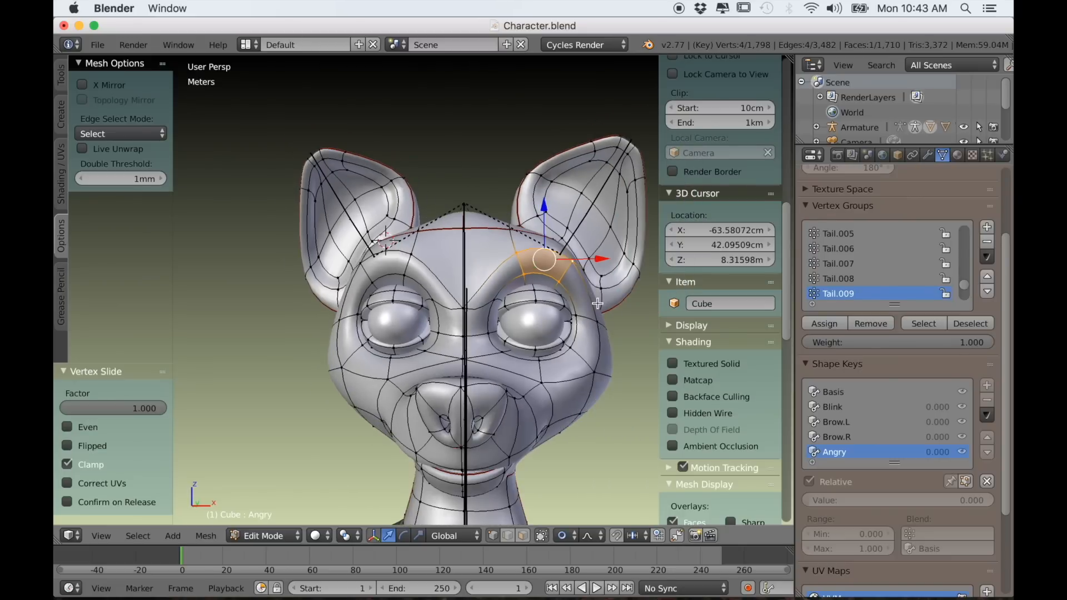
{"action": "key", "text": "KP_1"}
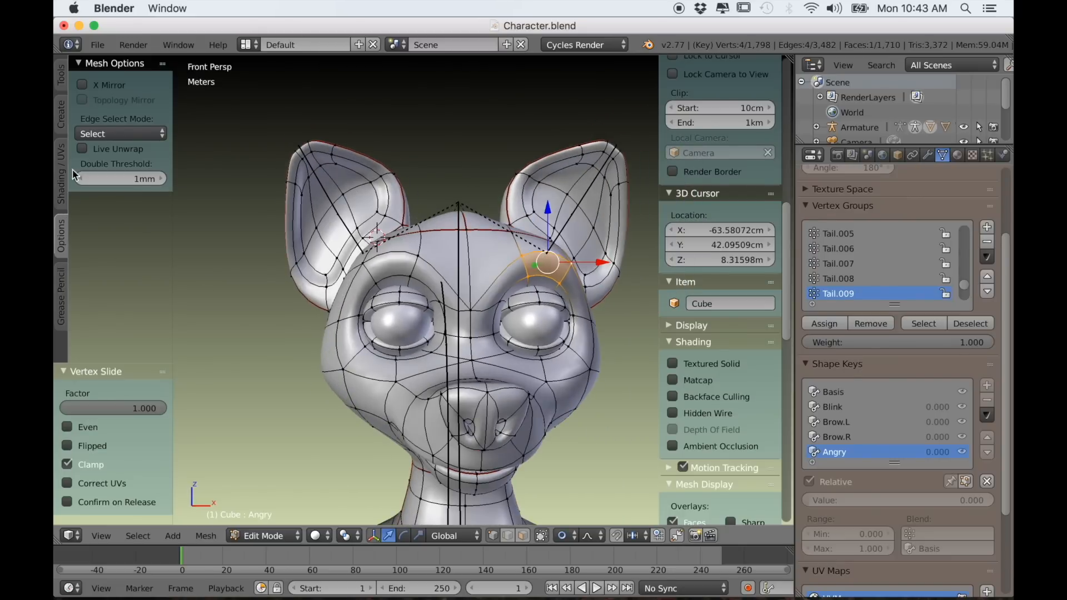
{"action": "key", "text": "KP_5"}
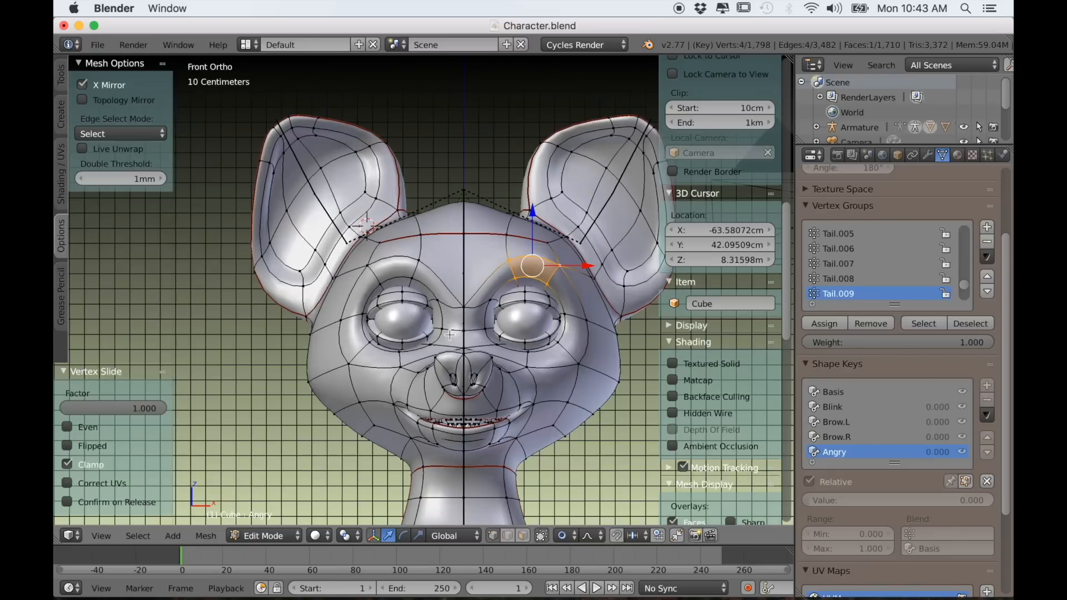
{"action": "scroll", "coordinate": [536, 328], "scroll_direction": "up", "scroll_amount": 1}
{"action": "key", "text": "g"}
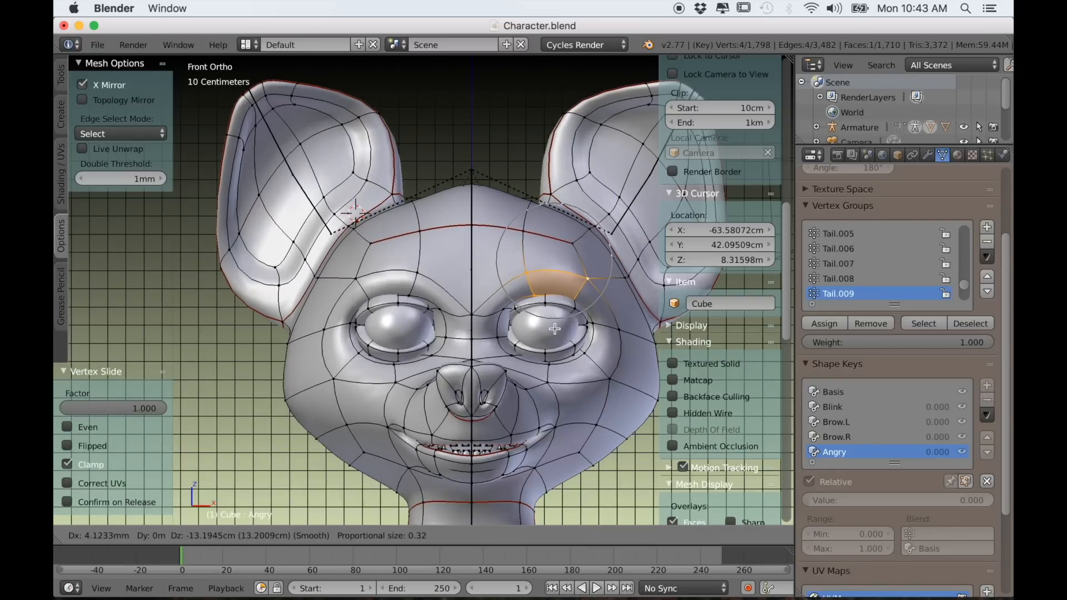
{"action": "left_click", "coordinate": [555, 330]}
- Shift the selected left brow vertices along the Y axis and switch back to perspective view
{"action": "middle_click_drag", "start_coordinate": [567, 342], "coordinate": [495, 405]}
{"action": "key", "text": "g"}
{"action": "key", "text": "y"}
{"action": "left_click", "coordinate": [433, 318]}
{"action": "scroll", "coordinate": [495, 405], "scroll_direction": "down", "scroll_amount": 2}
{"action": "key", "text": "KP_5"}
{"action": "middle_click_drag", "start_coordinate": [513, 364], "coordinate": [442, 311]}
- Refine the angry left brow by nudging its vertices along single axes and lowering them slightly
{"action": "left_click_drag", "start_coordinate": [448, 231], "coordinate": [442, 232]}
{"action": "right_click", "coordinate": [442, 233]}
{"action": "middle_click_drag", "start_coordinate": [442, 232], "coordinate": [424, 269]}
{"action": "left_click_drag", "start_coordinate": [424, 271], "coordinate": [414, 273]}
{"action": "left_click_drag", "start_coordinate": [366, 224], "coordinate": [364, 239]}
{"action": "middle_click_drag", "start_coordinate": [364, 239], "coordinate": [426, 356]}
{"action": "mouse_move", "coordinate": [425, 356]}
{"action": "middle_mouse_down"}
{"action": "mouse_move", "coordinate": [479, 356]}
{"action": "mouse_move", "coordinate": [421, 356]}
{"action": "middle_mouse_up"}
- In Object Mode, preview the Angry key at 1.000 and reset its value to 0.000
{"action": "key", "text": "Tab"}
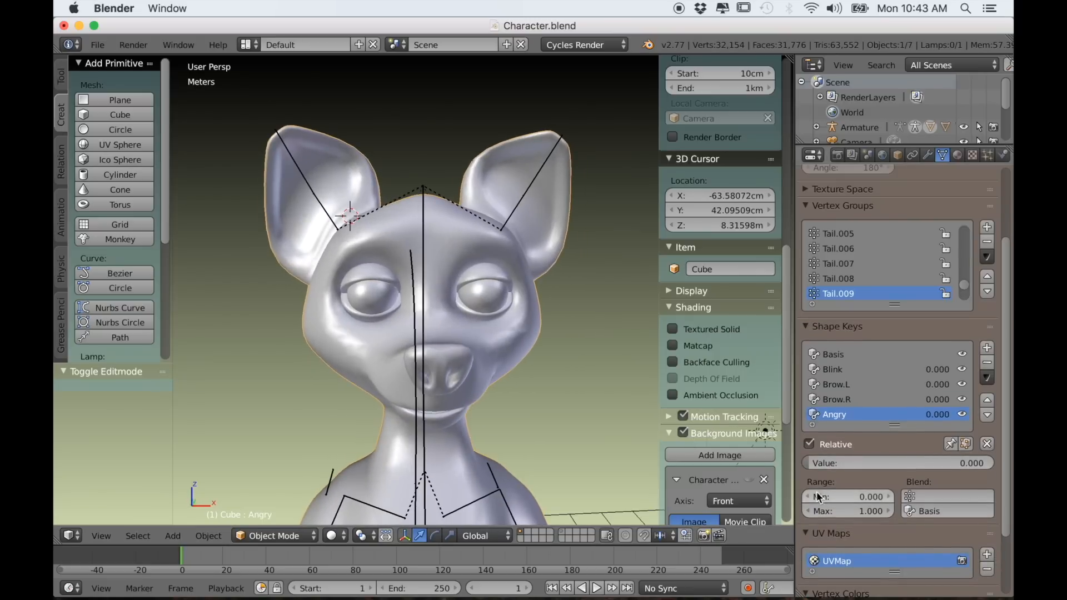
{"action": "left_click_drag", "start_coordinate": [819, 465], "coordinate": [945, 464]}
{"action": "middle_click_drag", "start_coordinate": [282, 446], "coordinate": [303, 482]}
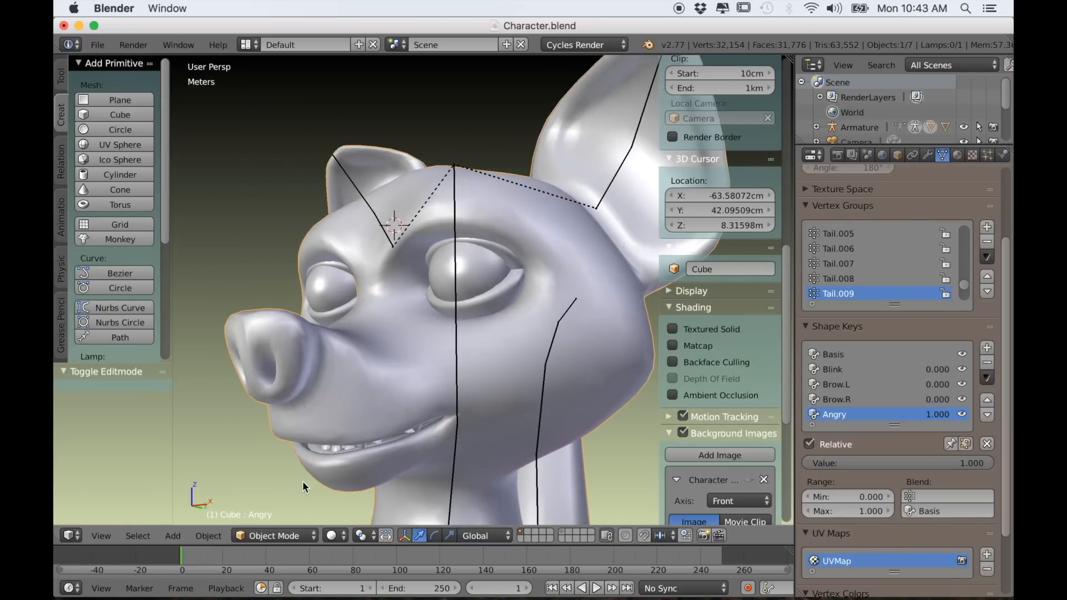
{"action": "left_click_drag", "start_coordinate": [984, 463], "coordinate": [806, 463]}
{"action": "middle_click_drag", "start_coordinate": [573, 382], "coordinate": [639, 422]}
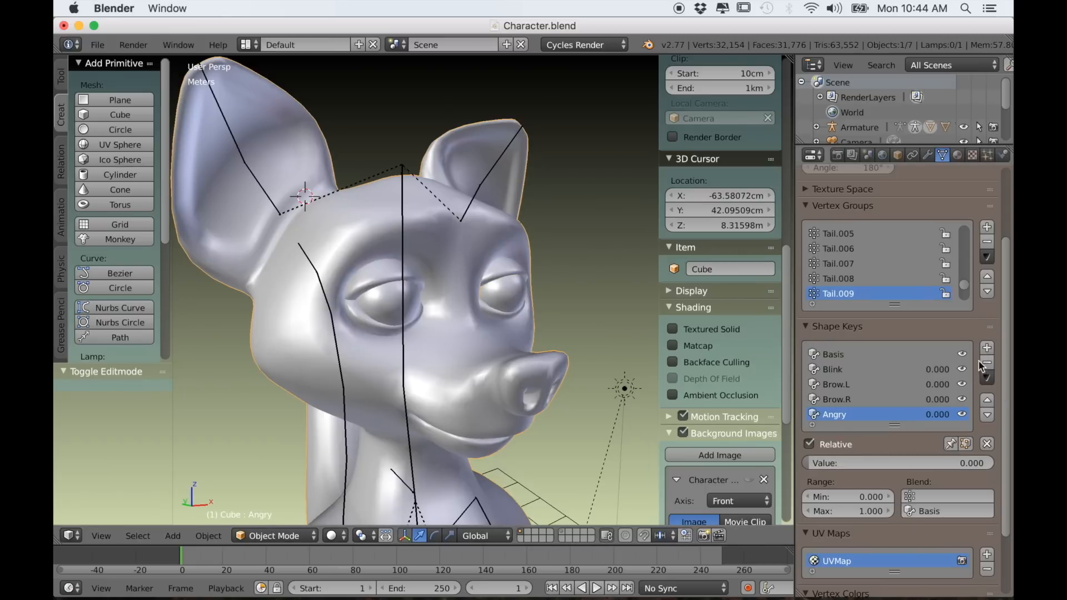
- Add a shape key named Sad and move two vertices beside the left eye's outer corner about 5.6 cm in X and -11.2 cm in Z
{"action": "left_click", "coordinate": [987, 348]}
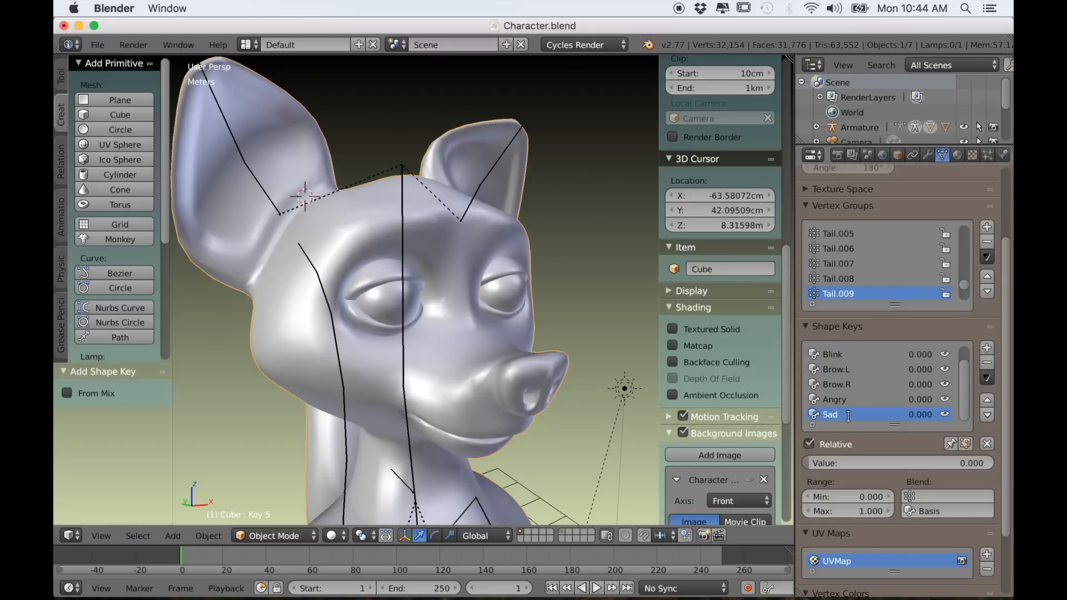
{"action": "middle_click_drag", "start_coordinate": [375, 342], "coordinate": [383, 364]}
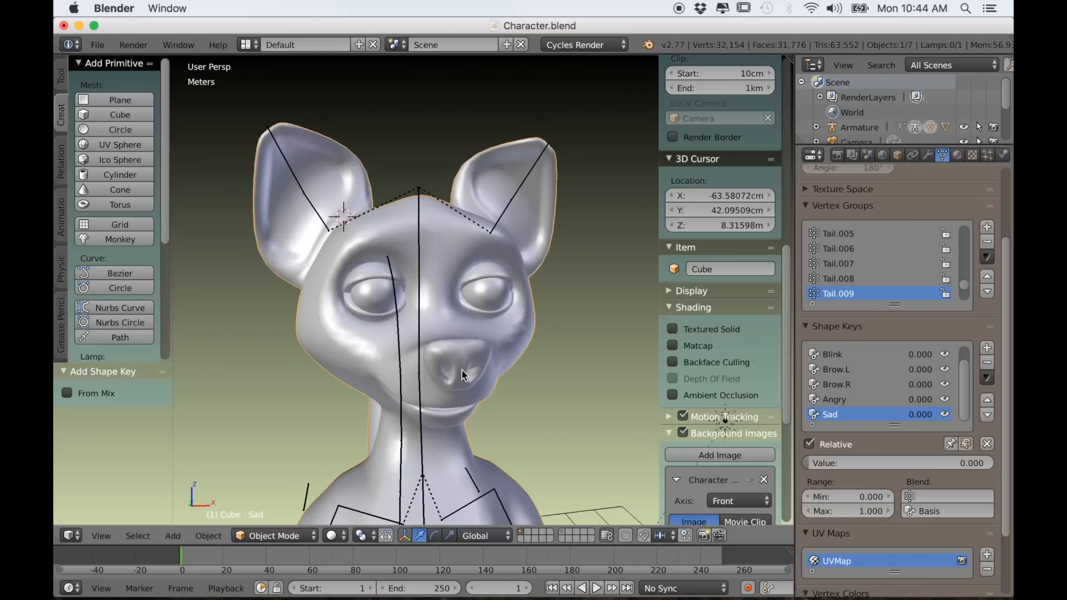
{"action": "key", "text": "Tab"}
{"action": "middle_click_drag", "start_coordinate": [463, 377], "coordinate": [519, 370]}
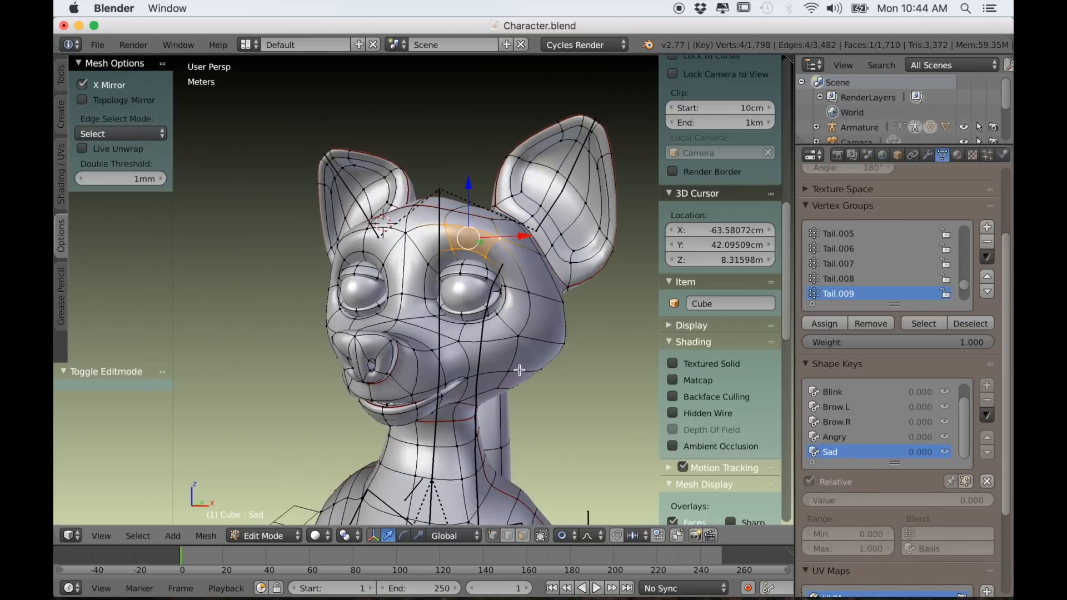
{"action": "right_click", "coordinate": [507, 286]}
{"action": "middle_click_drag", "start_coordinate": [507, 286], "coordinate": [538, 307]}
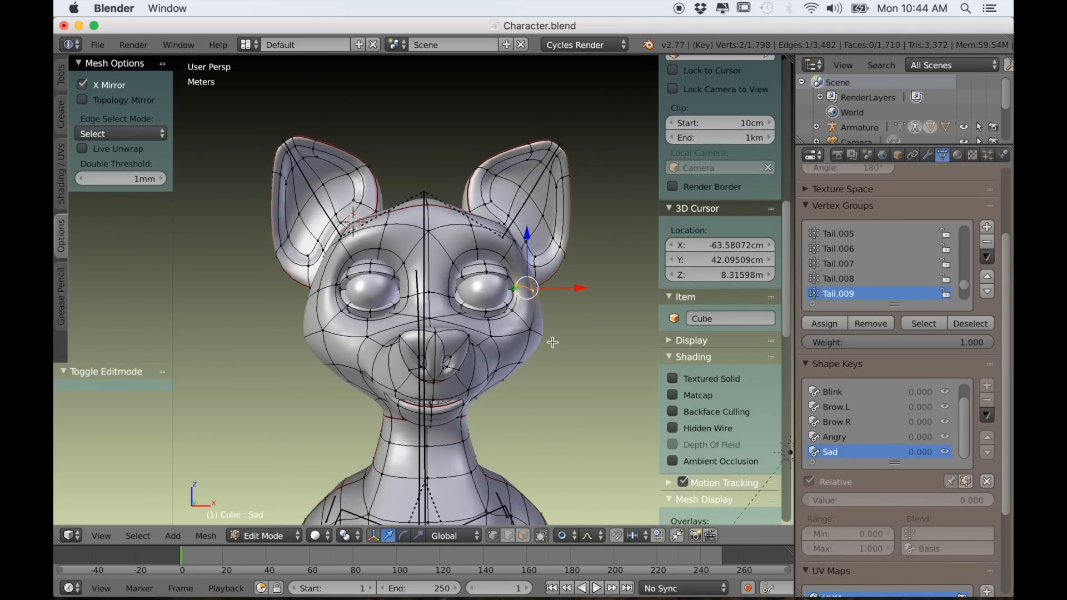
{"action": "key", "text": "KP_1"}
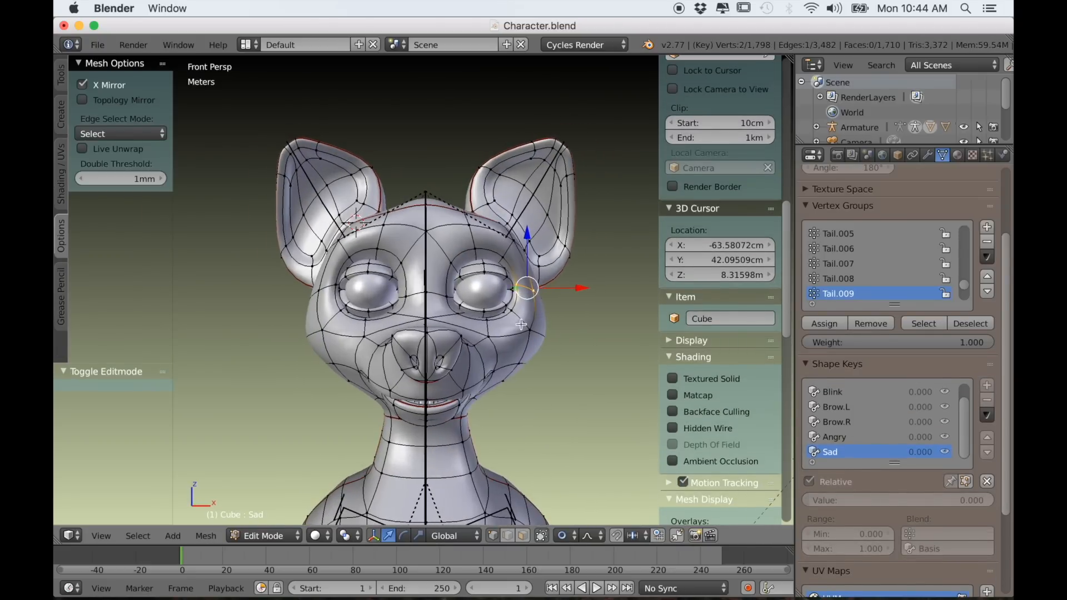
{"action": "key", "text": "g"}
{"action": "left_click", "coordinate": [532, 340]}
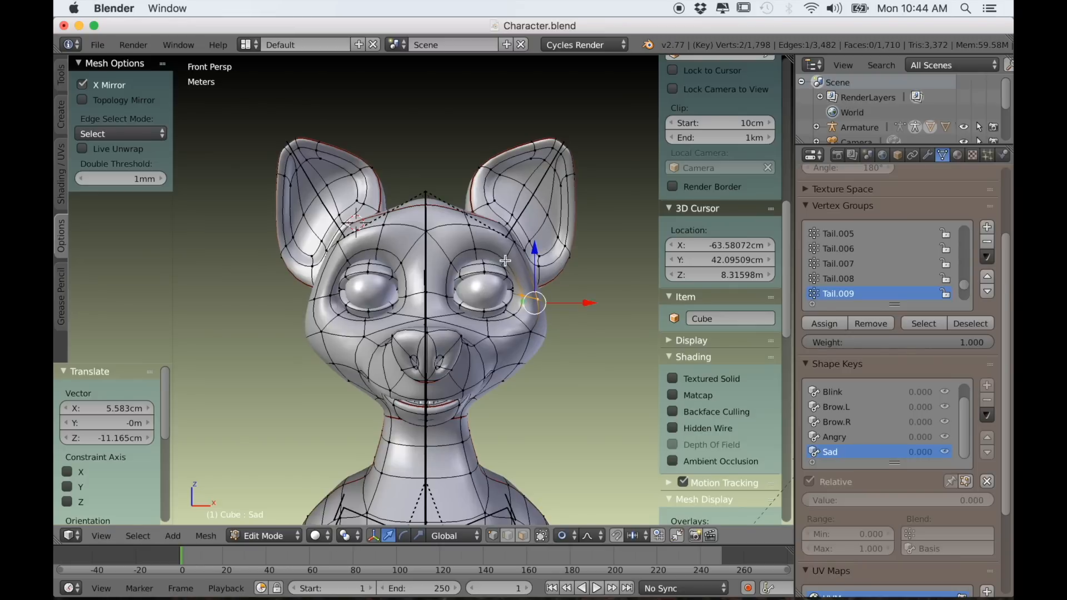
- Move the two outer brow vertices above the left eye about 2.6 cm in X, -19.8 cm in Z and -7.3 cm in Y
{"action": "scroll", "coordinate": [524, 283], "scroll_direction": "up", "scroll_amount": 1}
{"action": "key", "text": "g"}
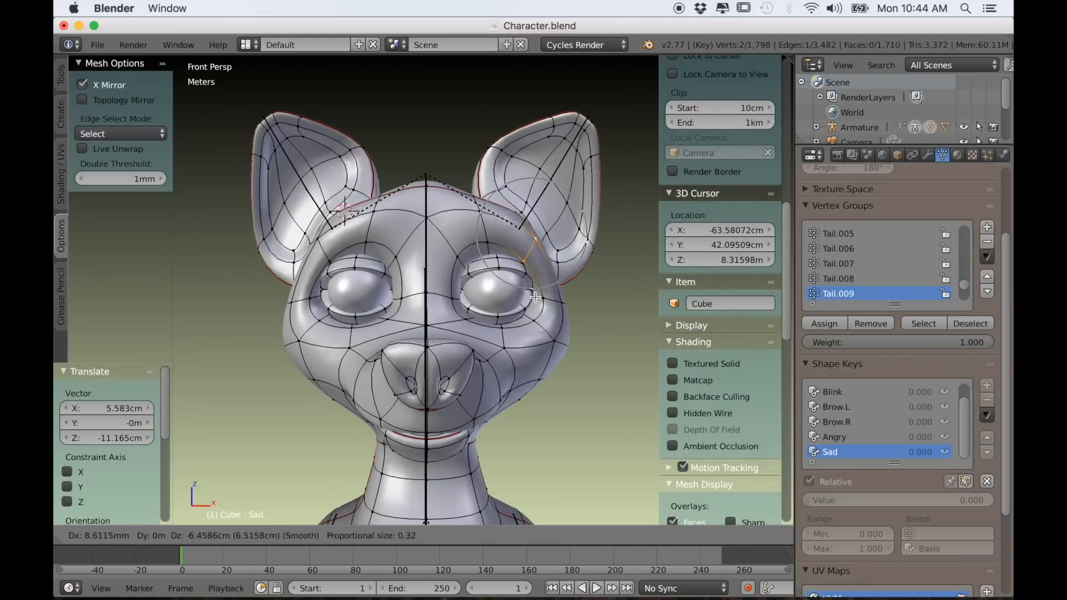
{"action": "left_click", "coordinate": [536, 313]}
{"action": "middle_click_drag", "start_coordinate": [536, 313], "coordinate": [487, 316]}
{"action": "key", "text": "g"}
{"action": "key", "text": "y"}
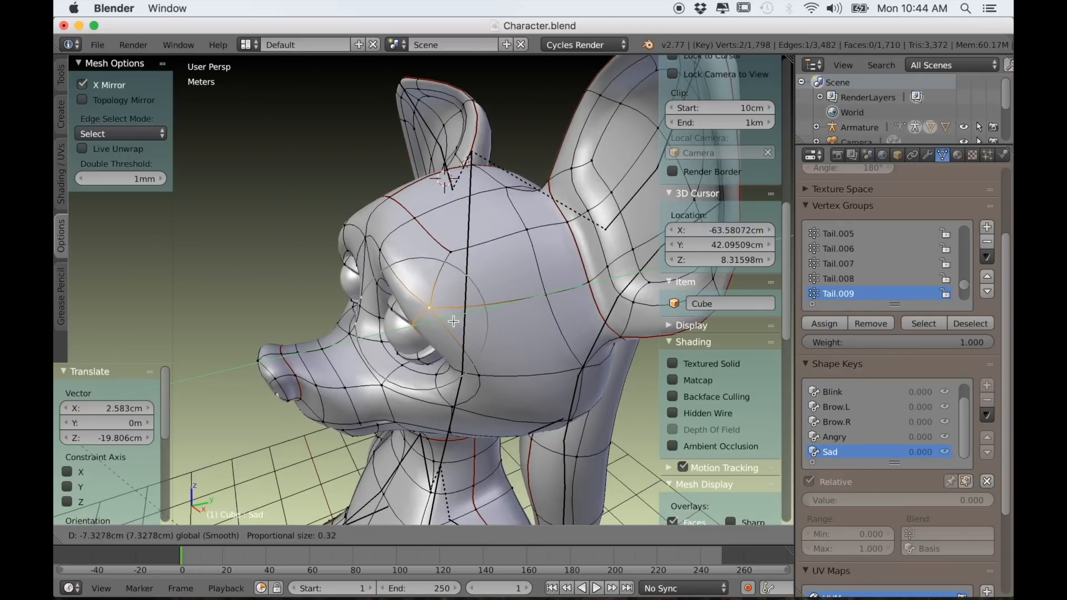
{"action": "left_click", "coordinate": [454, 321]}
{"action": "middle_click_drag", "start_coordinate": [453, 321], "coordinate": [503, 385]}
- Lower the outer left brow slightly further along Z and shift it about -1.68 cm along Y
{"action": "middle_click_drag", "start_coordinate": [460, 396], "coordinate": [378, 388]}
{"action": "left_click_drag", "start_coordinate": [519, 204], "coordinate": [519, 216]}
{"action": "middle_click_drag", "start_coordinate": [519, 216], "coordinate": [458, 302]}
{"action": "left_click_drag", "start_coordinate": [458, 302], "coordinate": [452, 303]}
{"action": "middle_click_drag", "start_coordinate": [452, 303], "coordinate": [490, 308]}
{"action": "middle_click_drag", "start_coordinate": [492, 416], "coordinate": [453, 389]}
- Select the vertex at the left mouth corner and move it about -5.2 cm in X and -12.5 cm in Z from the front view
{"action": "right_click", "coordinate": [425, 318]}
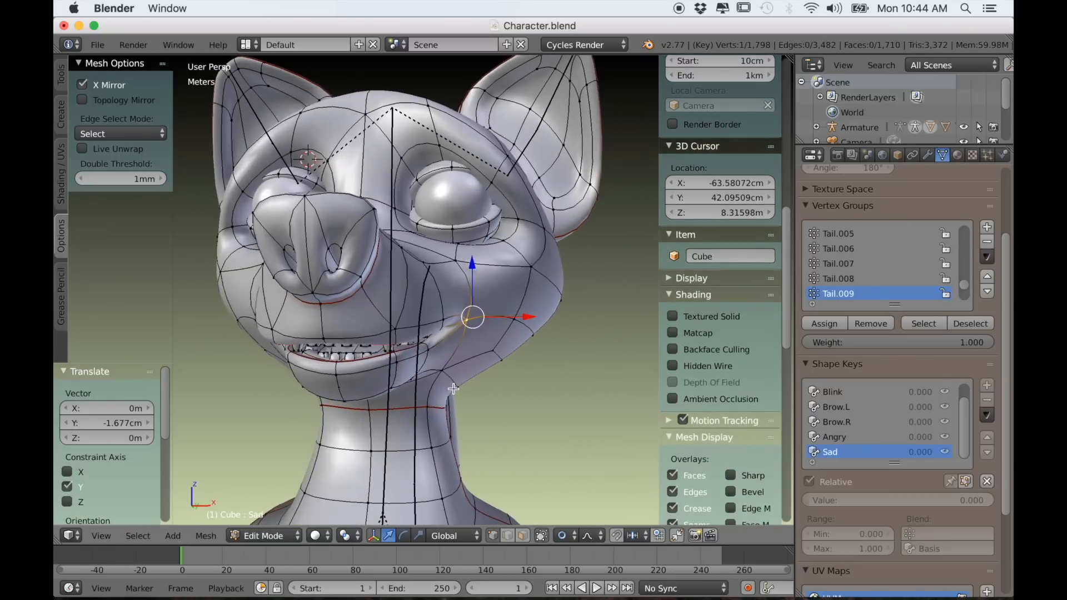
{"action": "key", "text": "KP_1"}
{"action": "key", "text": "g"}
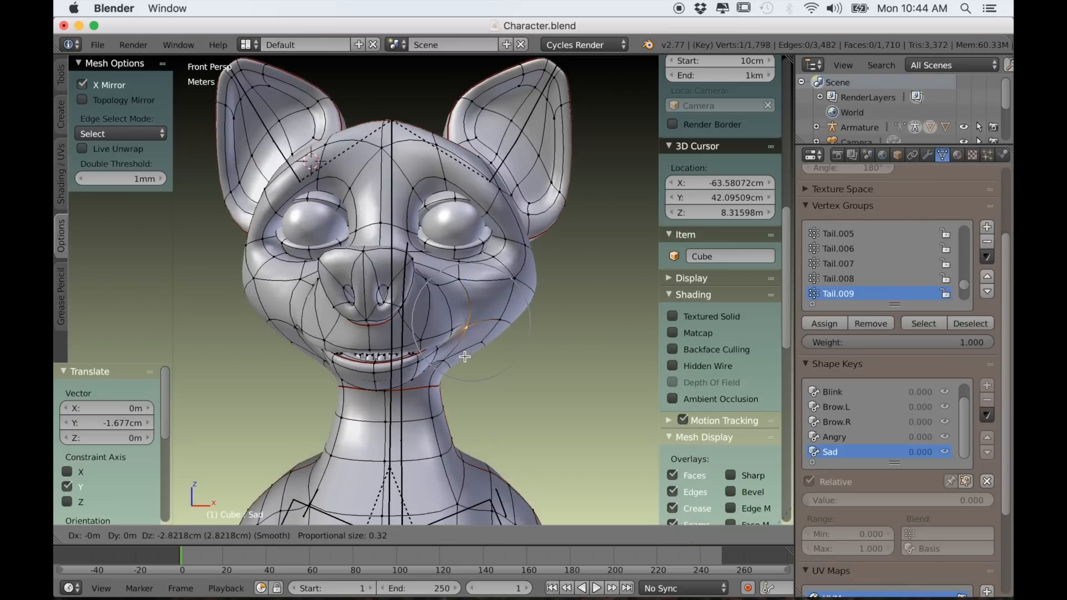
{"action": "left_click", "coordinate": [456, 370]}
{"action": "middle_click_drag", "start_coordinate": [456, 371], "coordinate": [423, 375]}
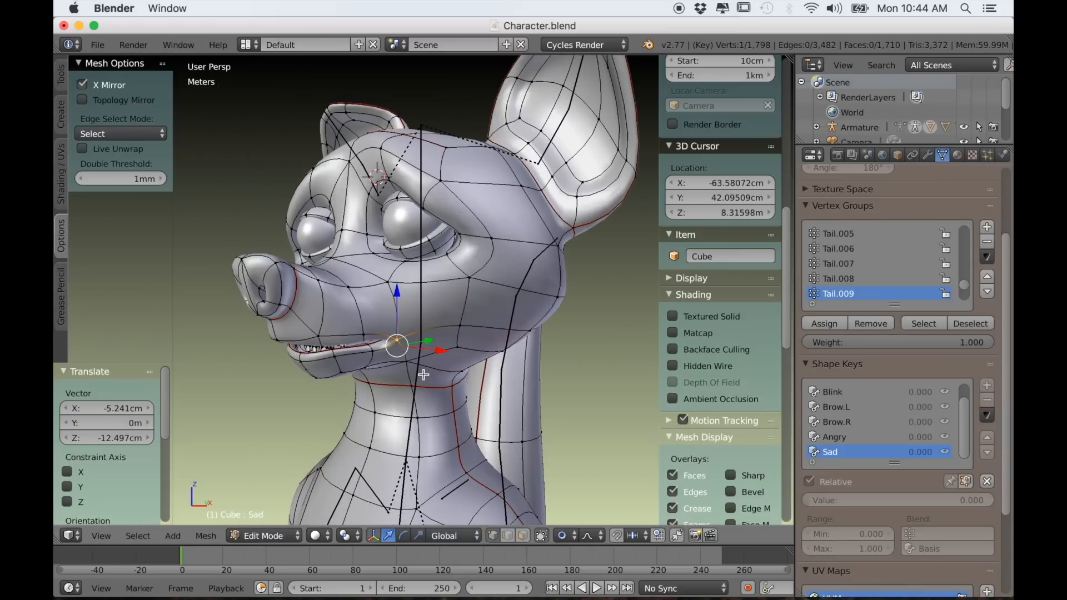
- Pull the left mouth-corner vertex forward and down with proportional size 0.32, and nudge it sideways
{"action": "key", "text": "g"}
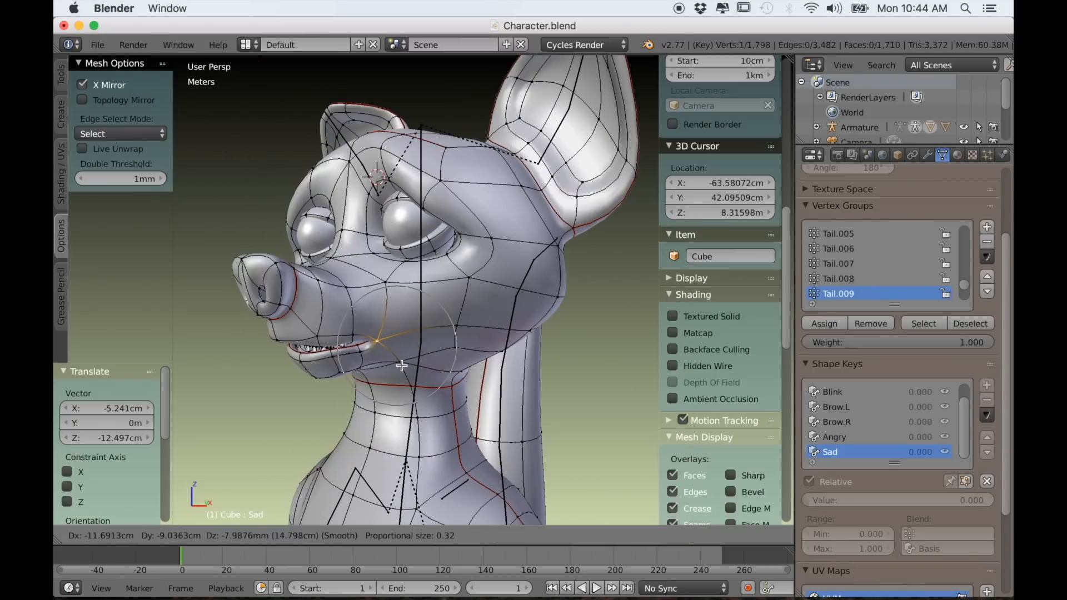
{"action": "left_click", "coordinate": [399, 366]}
{"action": "middle_click_drag", "start_coordinate": [399, 366], "coordinate": [440, 372]}
{"action": "left_click_drag", "start_coordinate": [457, 365], "coordinate": [465, 365]}
{"action": "middle_click_drag", "start_coordinate": [436, 377], "coordinate": [422, 427]}
- In Object Mode, set the Sad key's value to 1.000 and examine the expression from several angles
{"action": "key", "text": "Tab"}
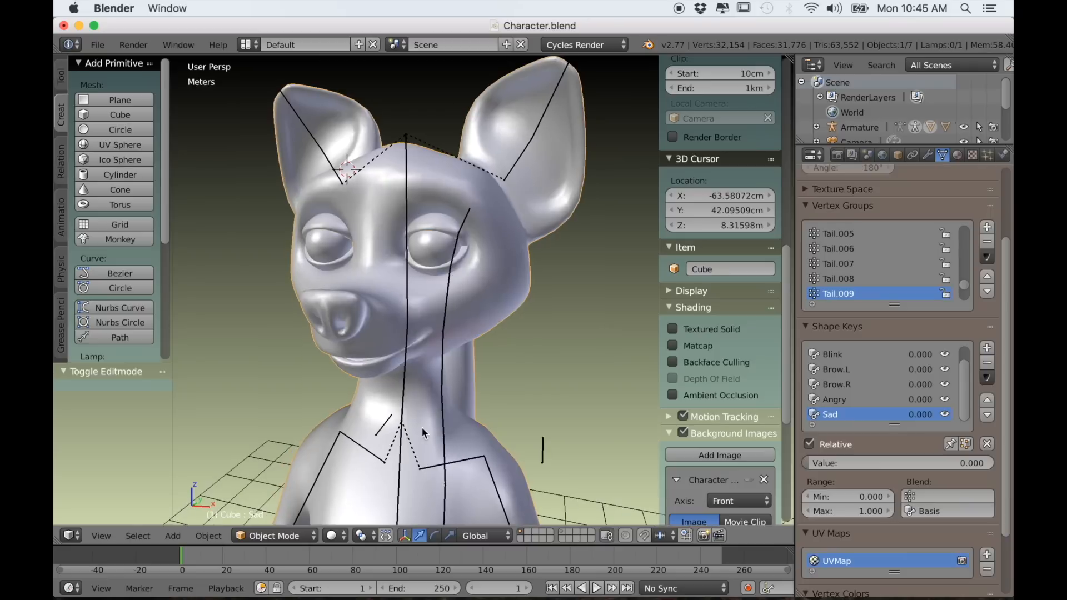
{"action": "left_click_drag", "start_coordinate": [862, 463], "coordinate": [924, 463]}
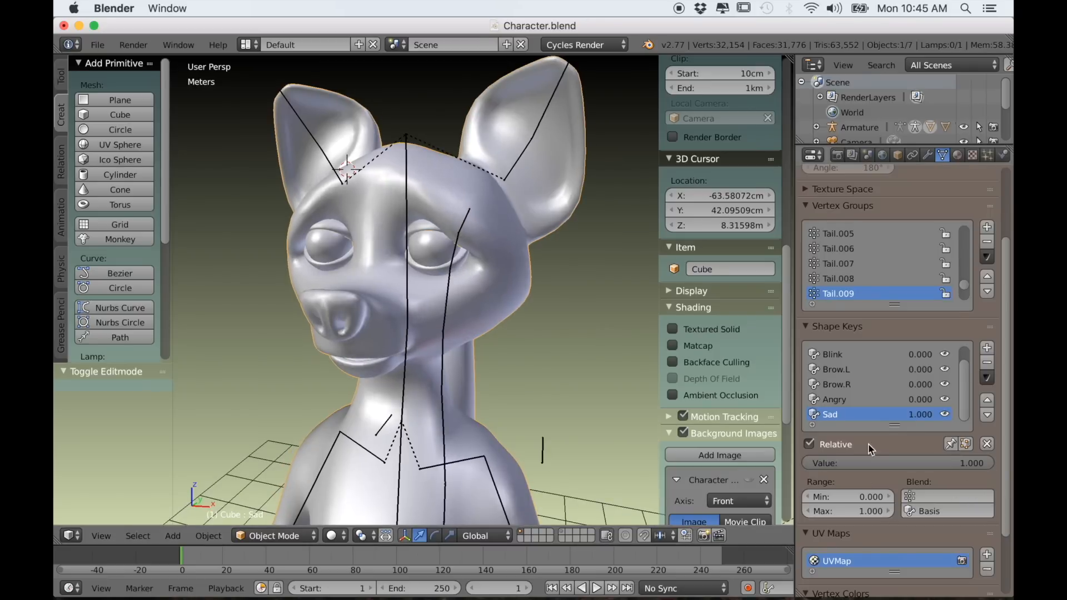
{"action": "middle_click_drag", "start_coordinate": [613, 371], "coordinate": [491, 422]}
{"action": "scroll", "coordinate": [515, 412], "scroll_direction": "up", "scroll_amount": 5}
{"action": "key", "text": "Tab"}
{"action": "scroll", "coordinate": [459, 415], "scroll_direction": "down", "scroll_amount": 1}
{"action": "key", "text": "Tab"}
{"action": "scroll", "coordinate": [490, 427], "scroll_direction": "down", "scroll_amount": 1}
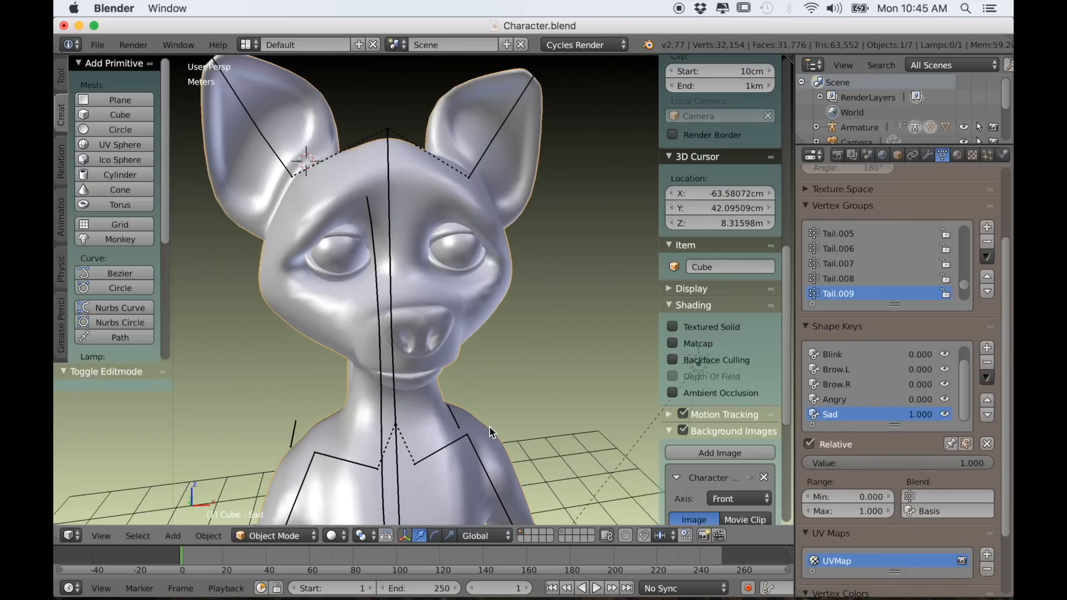
- Preview the Angry key combined with the Sad expression by raising its value, and return it to 0.000
{"action": "left_click", "coordinate": [807, 399]}
{"action": "key", "text": "Tab"}
{"action": "middle_click_drag", "start_coordinate": [515, 382], "coordinate": [473, 381]}
{"action": "scroll", "coordinate": [445, 382], "scroll_direction": "up", "scroll_amount": 2}
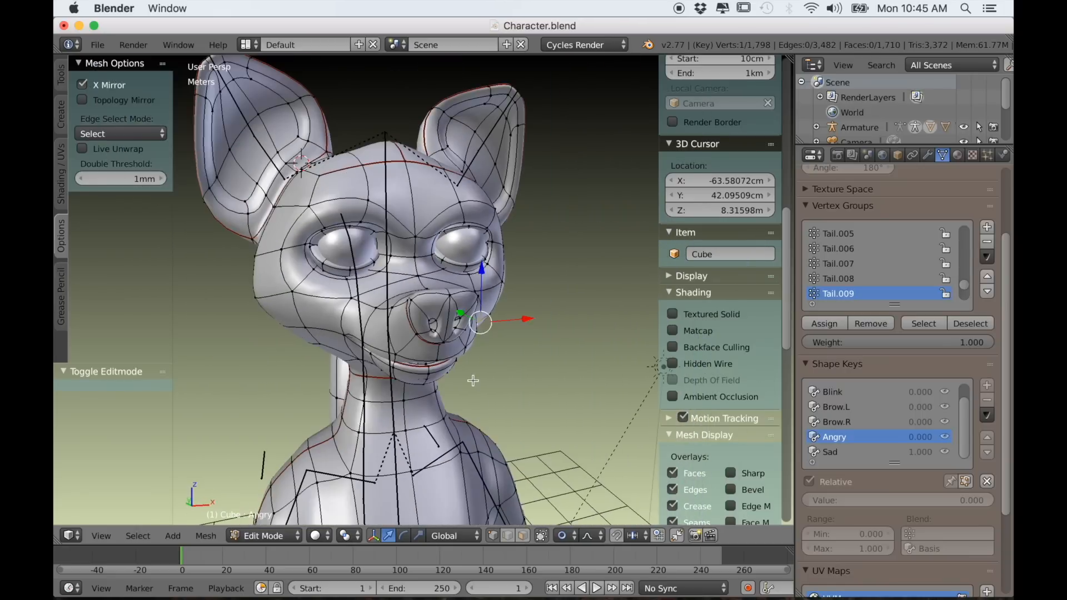
{"action": "scroll", "coordinate": [473, 380], "scroll_direction": "down", "scroll_amount": 1}
{"action": "key", "text": "Tab"}
{"action": "left_click", "coordinate": [836, 414]}
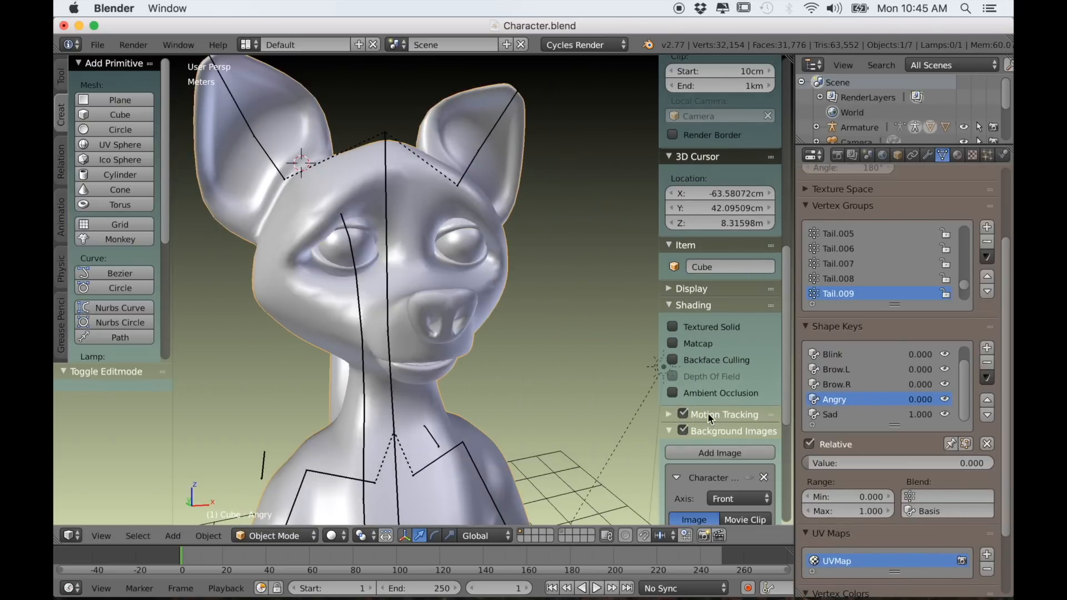
{"action": "left_click", "coordinate": [840, 404]}
{"action": "left_click_drag", "start_coordinate": [823, 463], "coordinate": [968, 463]}
{"action": "middle_click_drag", "start_coordinate": [631, 364], "coordinate": [557, 369]}
{"action": "left_click_drag", "start_coordinate": [874, 467], "coordinate": [811, 464]}
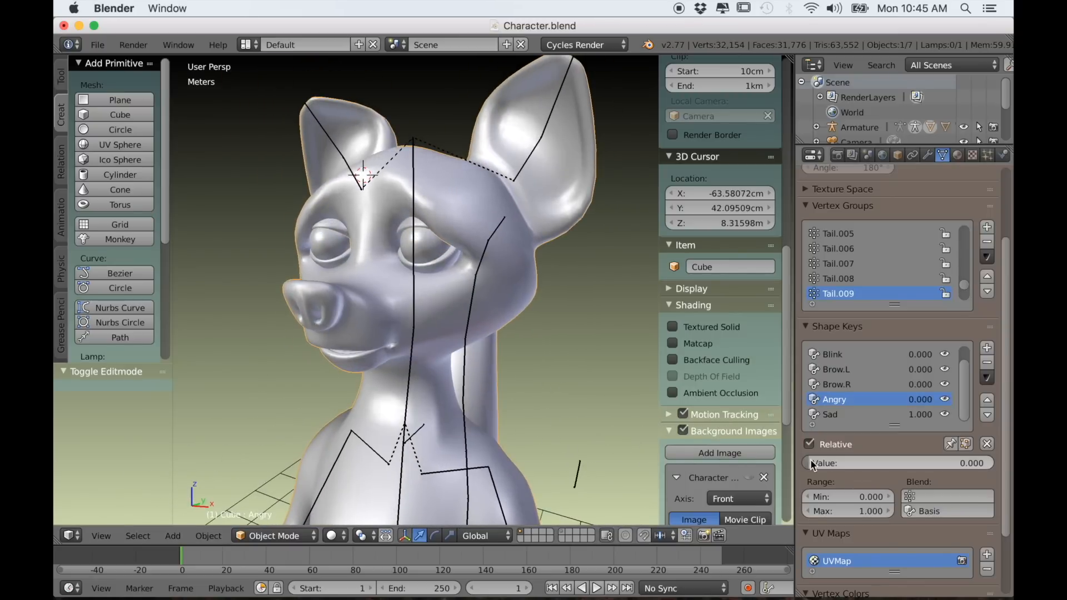
- Reset the Sad shape key's value to 0.000
{"action": "left_click", "coordinate": [834, 415]}
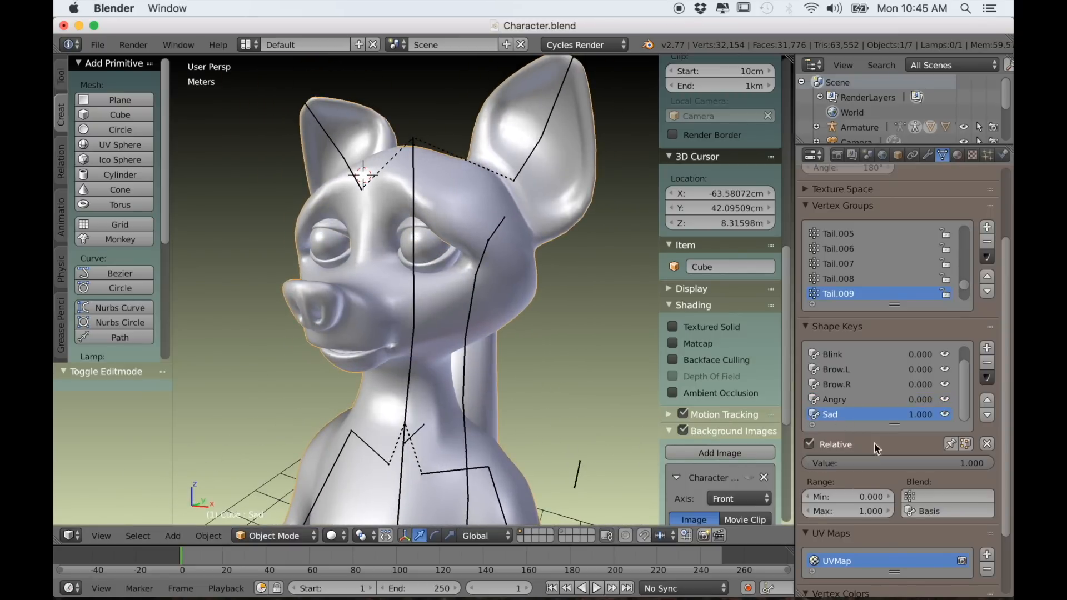
{"action": "left_click_drag", "start_coordinate": [973, 463], "coordinate": [812, 463]}
{"action": "middle_click_drag", "start_coordinate": [549, 379], "coordinate": [431, 371]}
{"action": "middle_click_drag", "start_coordinate": [431, 371], "coordinate": [445, 442], "text": "ctrl"}
- From an orthographic right view of the mouth, add a shape key named Mouth Open
{"action": "key", "text": "KP_3"}
{"action": "key", "text": "KP_5"}
{"action": "scroll", "coordinate": [448, 453], "scroll_direction": "up", "scroll_amount": 4}
{"action": "key", "text": "Tab"}
{"action": "middle_click_drag", "start_coordinate": [384, 467], "coordinate": [419, 441], "text": "shift"}
{"action": "key", "text": "Tab"}
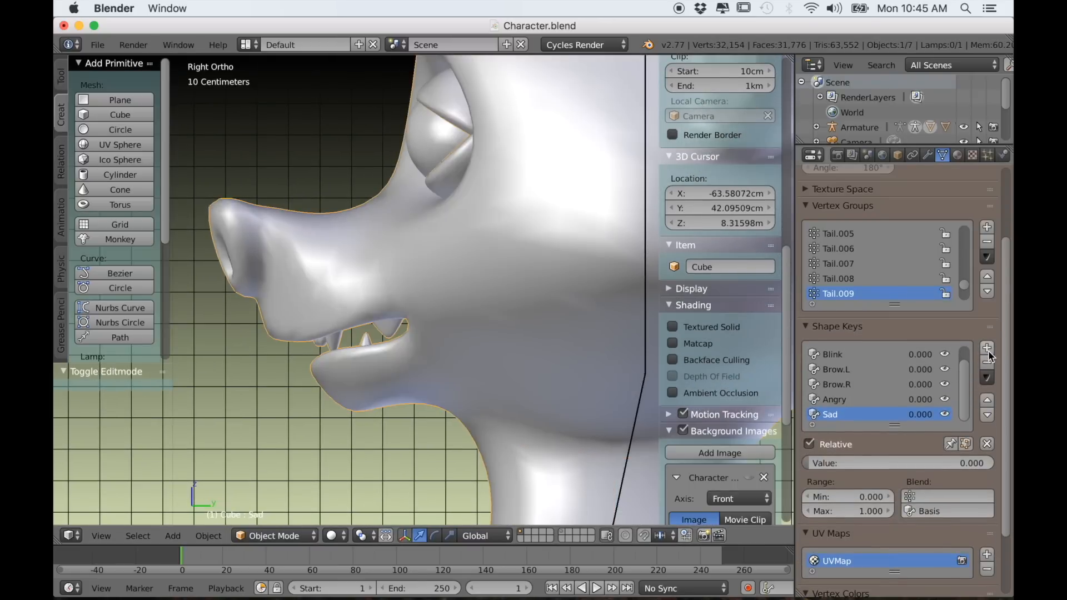
{"action": "double_click", "coordinate": [845, 413]}
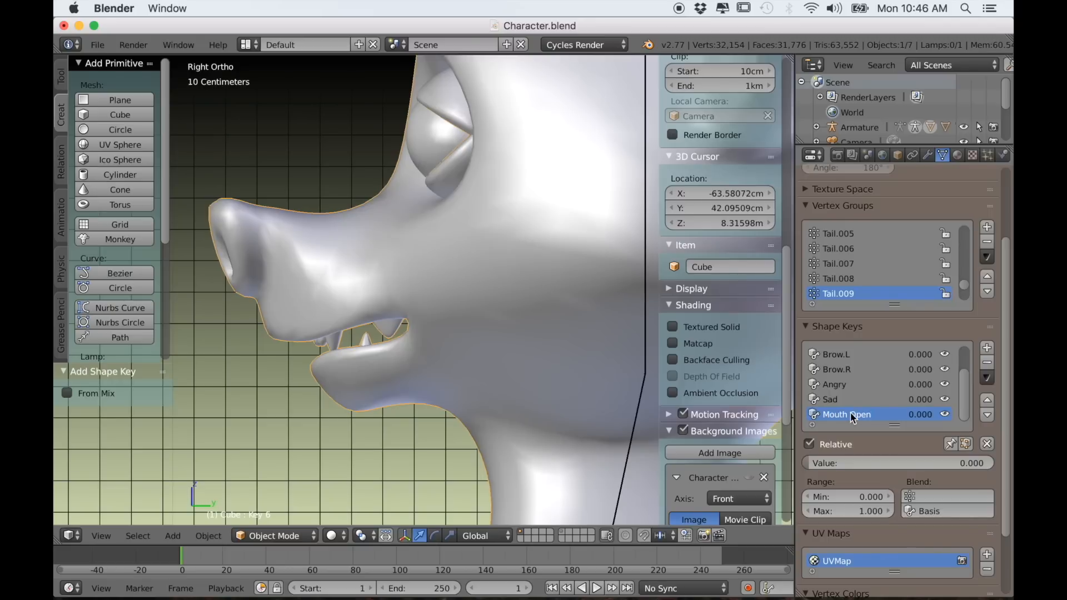
- In Edit Mode with face selection, clear the selection and select the lower lip and chin faces of the jaw
{"action": "key", "text": "Tab"}
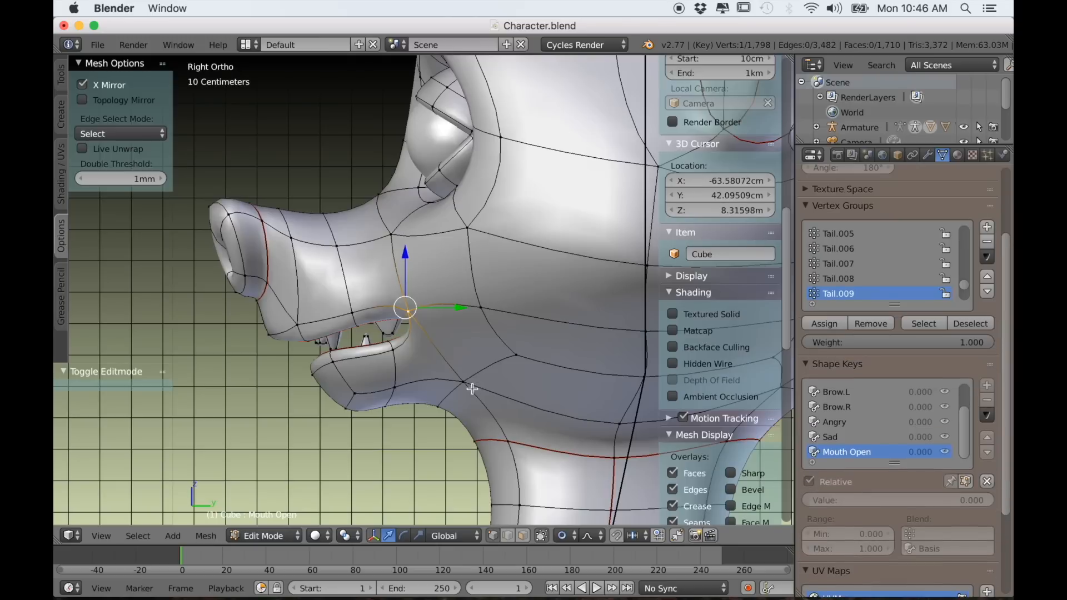
{"action": "key", "text": "a"}
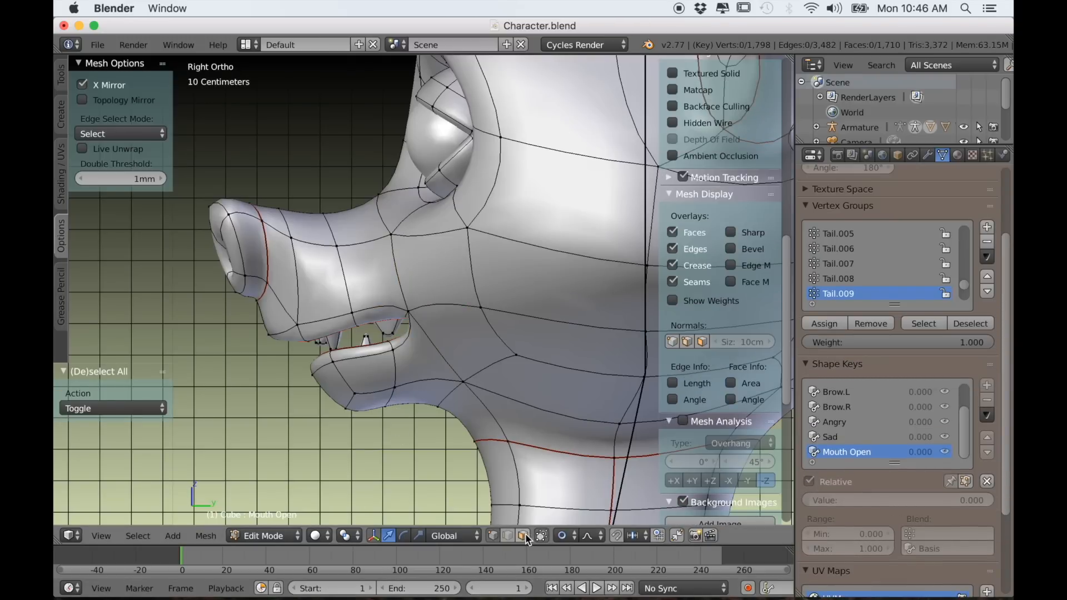
{"action": "right_click", "coordinate": [405, 381], "text": "alt"}
{"action": "right_click", "coordinate": [366, 393], "text": "alt+shift"}
{"action": "right_click", "coordinate": [366, 393], "text": "alt+shift"}
{"action": "right_click", "coordinate": [366, 395], "text": "alt+shift"}
{"action": "scroll", "coordinate": [356, 402], "scroll_direction": "up", "scroll_amount": 1}
{"action": "right_click", "coordinate": [316, 407], "text": "shift"}
{"action": "right_click", "coordinate": [302, 384], "text": "shift"}
{"action": "middle_click_drag", "start_coordinate": [319, 408], "coordinate": [457, 415]}
{"action": "right_click", "coordinate": [367, 361], "text": "shift"}
{"action": "scroll", "coordinate": [430, 401], "scroll_direction": "up", "scroll_amount": 3}
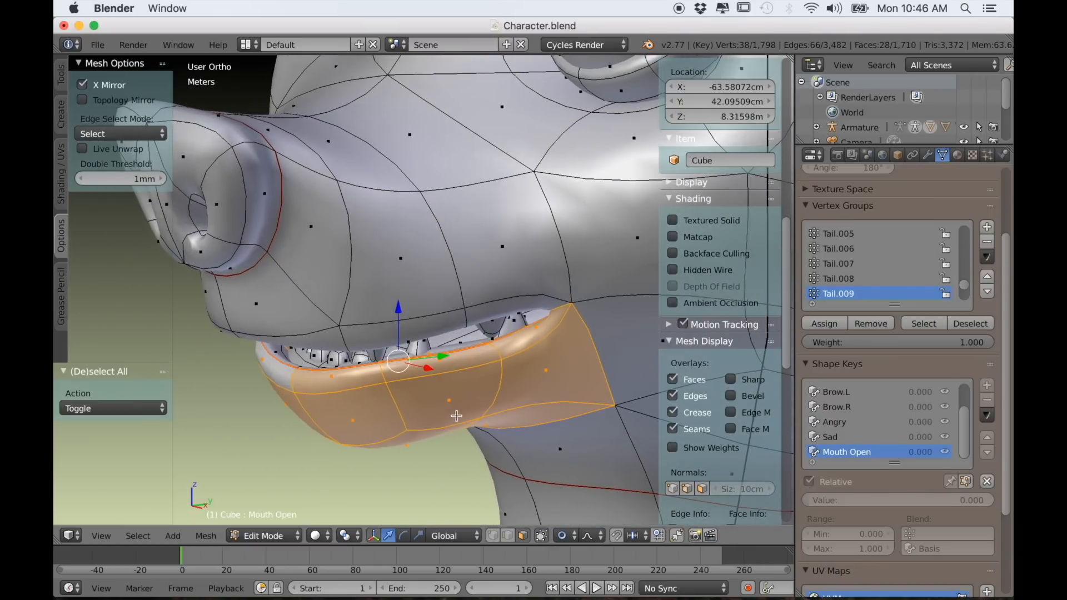
{"action": "key", "text": "l"}
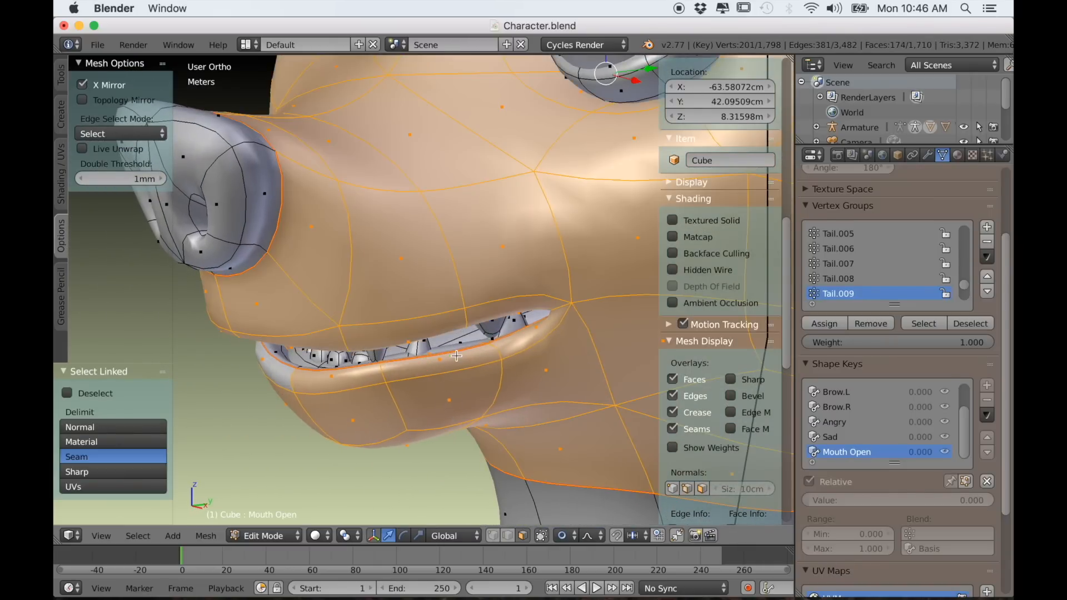
{"action": "key", "text": "ctrl+z"}
{"action": "key", "text": "ctrl+z"}
- Add the linked lower gum and the first pointed lower teeth to the jaw selection, using seams as the limit
{"action": "key", "text": "KP_5"}
{"action": "scroll", "coordinate": [477, 417], "scroll_direction": "up", "scroll_amount": 4}
{"action": "middle_click_drag", "start_coordinate": [477, 417], "coordinate": [435, 375]}
{"action": "key", "text": "l"}
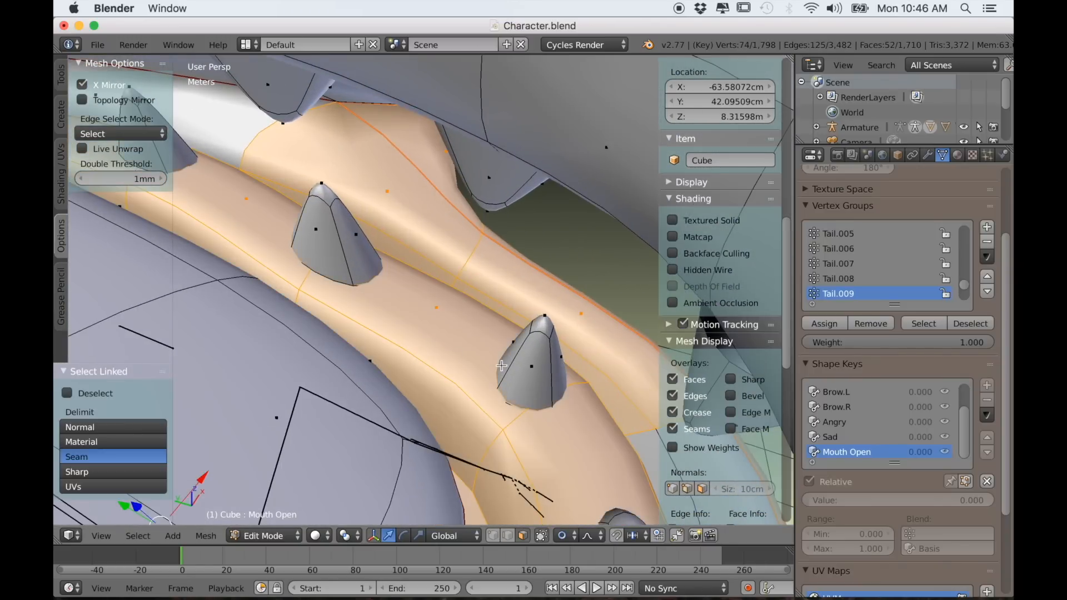
{"action": "key", "text": "l"}
{"action": "key", "text": "l"}
{"action": "middle_click_drag", "start_coordinate": [337, 247], "coordinate": [364, 300]}
{"action": "key", "text": "l"}
{"action": "key", "text": "l"}
- Add the remaining lower teeth and the inner front lip faces to the jaw selection
{"action": "middle_click_drag", "start_coordinate": [162, 343], "coordinate": [177, 362]}
{"action": "key", "text": "l"}
{"action": "key", "text": "l"}
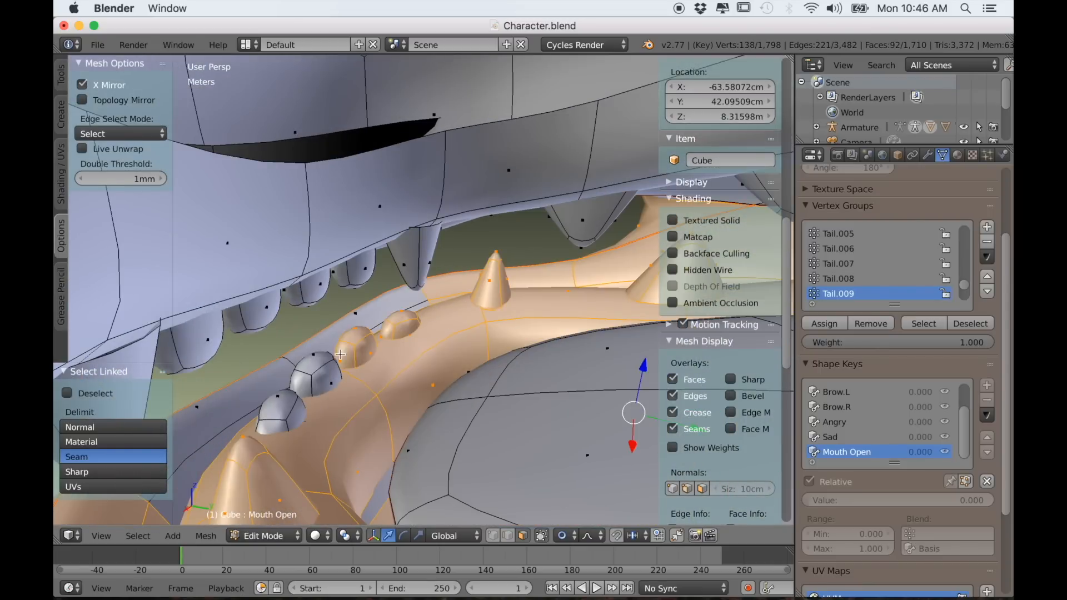
{"action": "key", "text": "l"}
{"action": "key", "text": "l"}
{"action": "middle_click_drag", "start_coordinate": [283, 405], "coordinate": [325, 416]}
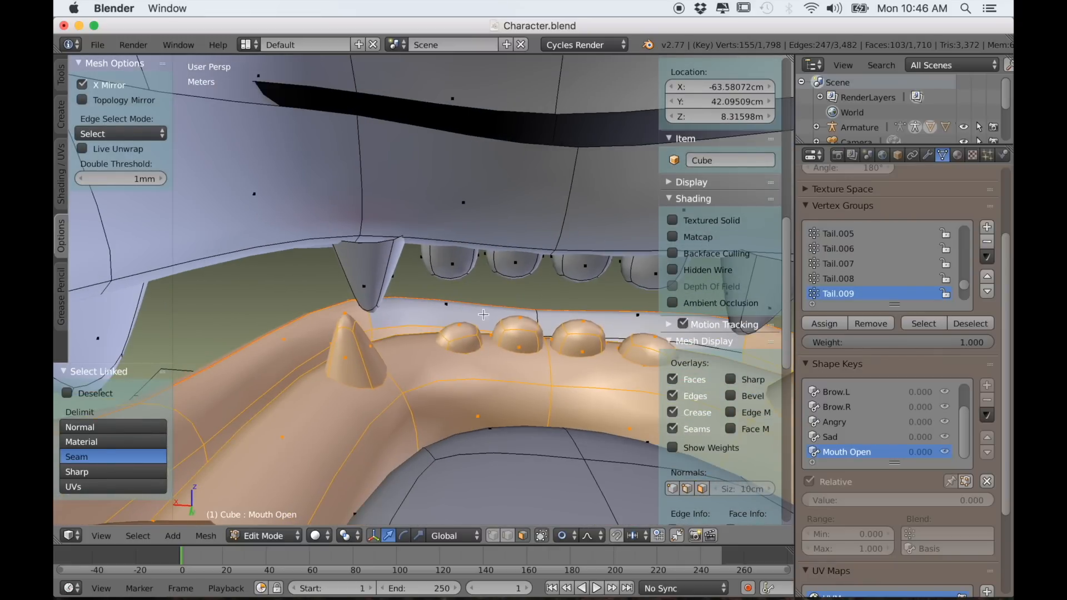
{"action": "key", "text": "l"}
{"action": "key", "text": "l"}
{"action": "middle_click_drag", "start_coordinate": [585, 332], "coordinate": [539, 418]}
{"action": "key", "text": "l"}
{"action": "scroll", "coordinate": [545, 315], "scroll_direction": "down", "scroll_amount": 9}
{"action": "scroll", "coordinate": [492, 369], "scroll_direction": "up", "scroll_amount": 2}
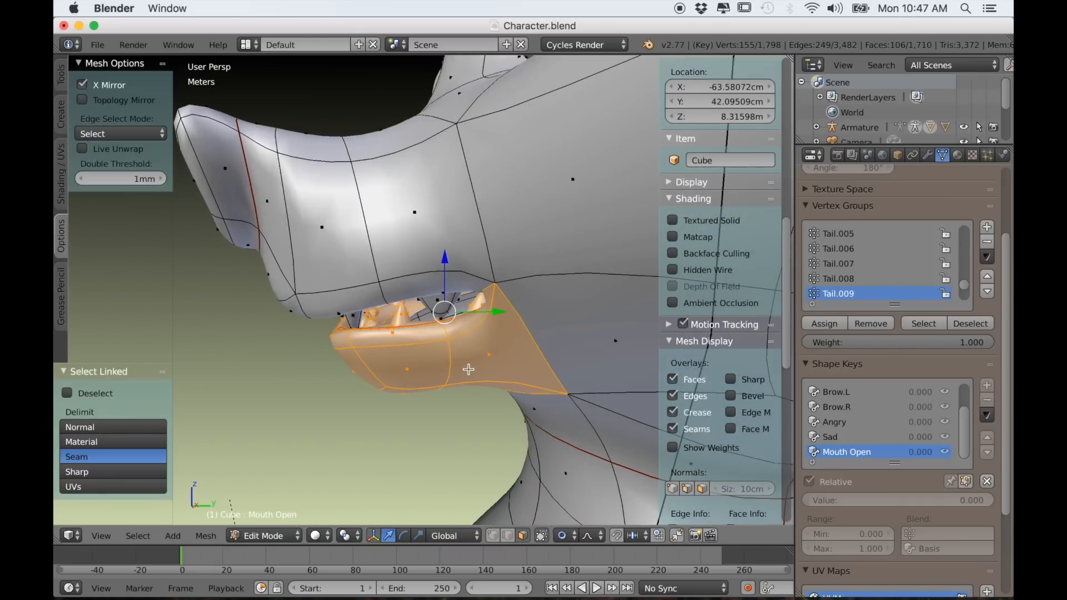
- Exclude the mouth-corner faces and move the lower jaw about -8.6 cm in Z from the right wireframe view, with proportional size 0.32
{"action": "middle_click_drag", "start_coordinate": [477, 376], "coordinate": [584, 378]}
{"action": "key", "text": "KP_3"}
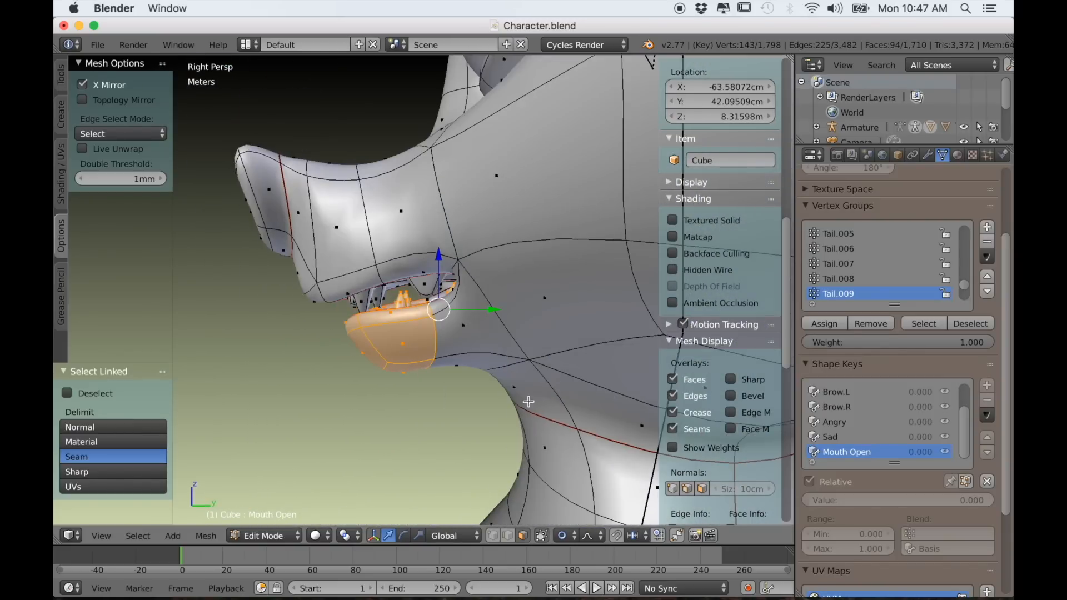
{"action": "key", "text": "KP_5"}
{"action": "key", "text": "z"}
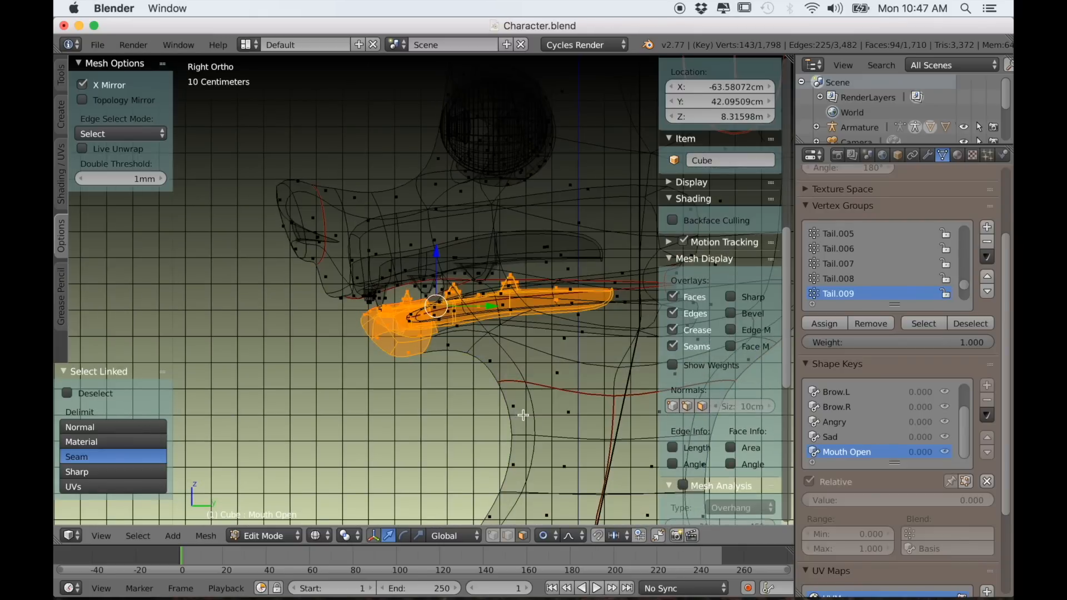
{"action": "key", "text": "g"}
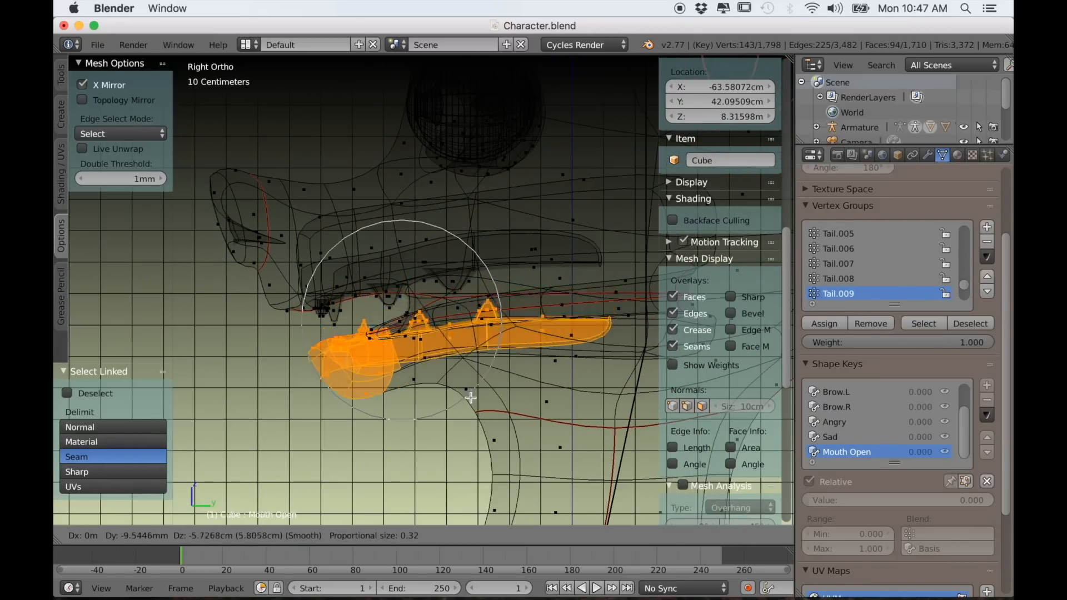
{"action": "left_click", "coordinate": [546, 428]}
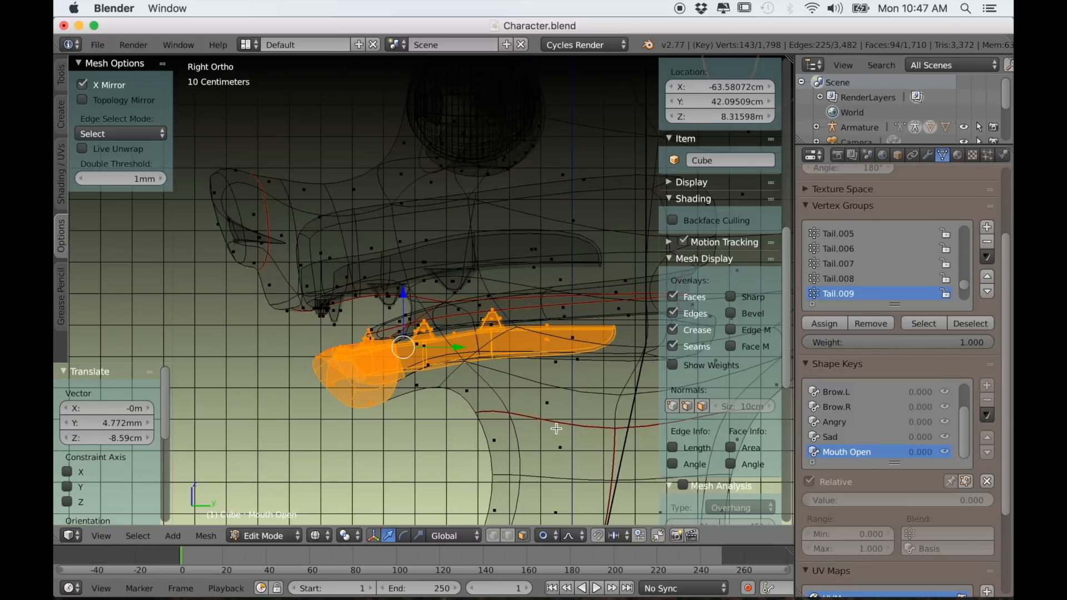
- Rotate the lower jaw about -11.9° and move it about another -6.4 cm in Z
{"action": "key", "text": "r"}
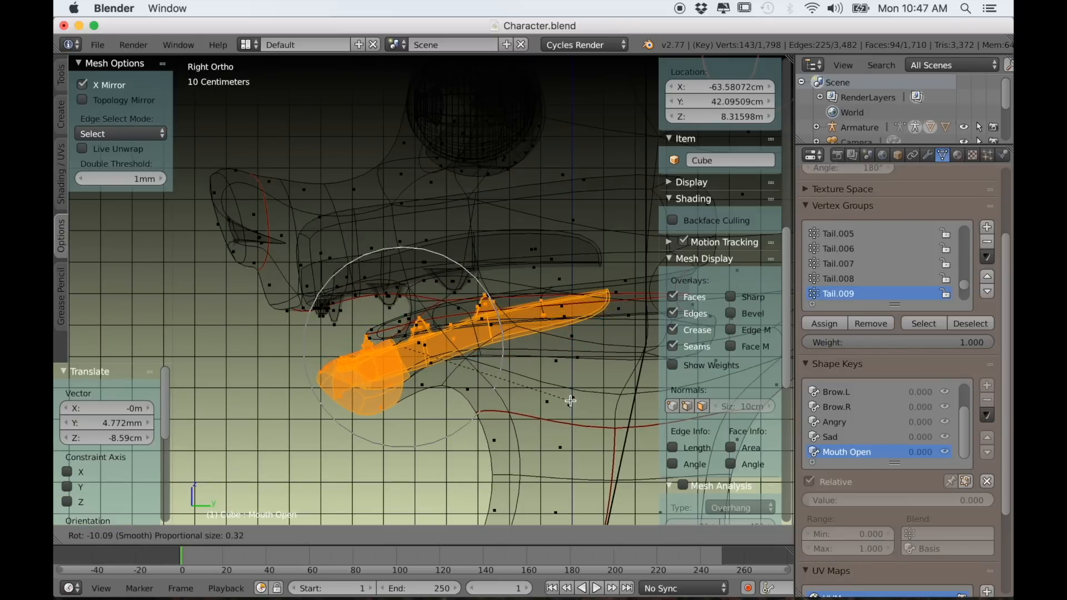
{"action": "left_click", "coordinate": [567, 397]}
{"action": "key", "text": "g"}
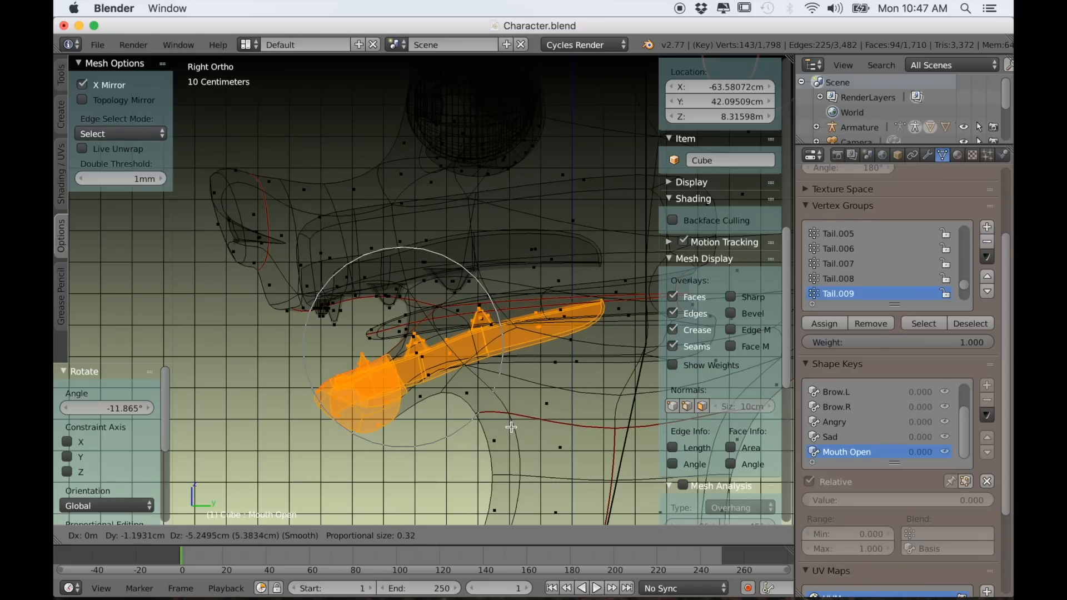
{"action": "left_click", "coordinate": [455, 393]}
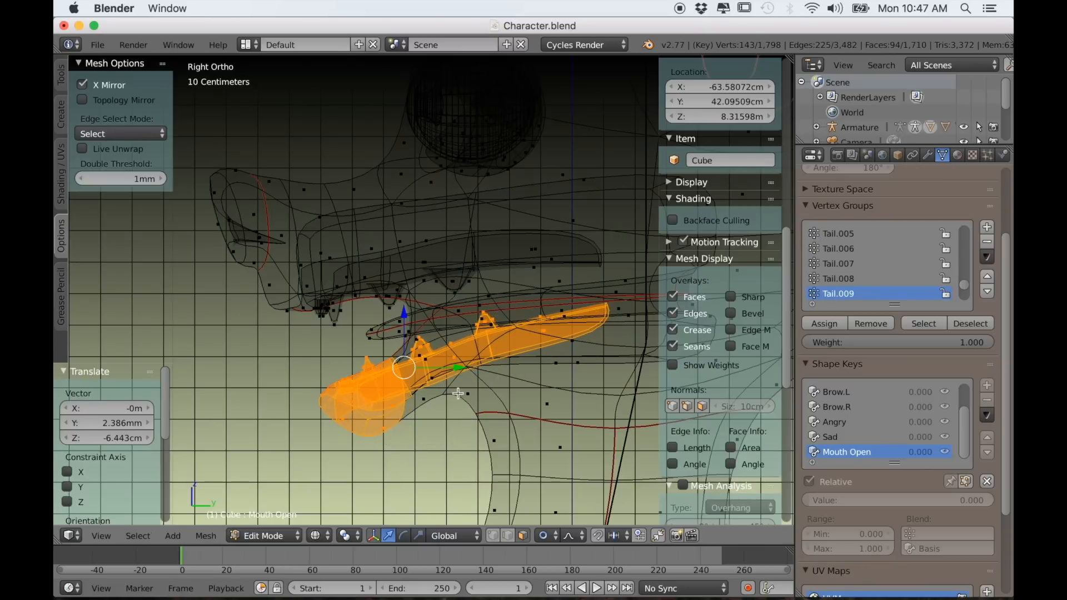
- Select the throat faces beneath the jaw and move them slightly back in Y and about -9.3 cm in Z
{"action": "right_click", "coordinate": [466, 392]}
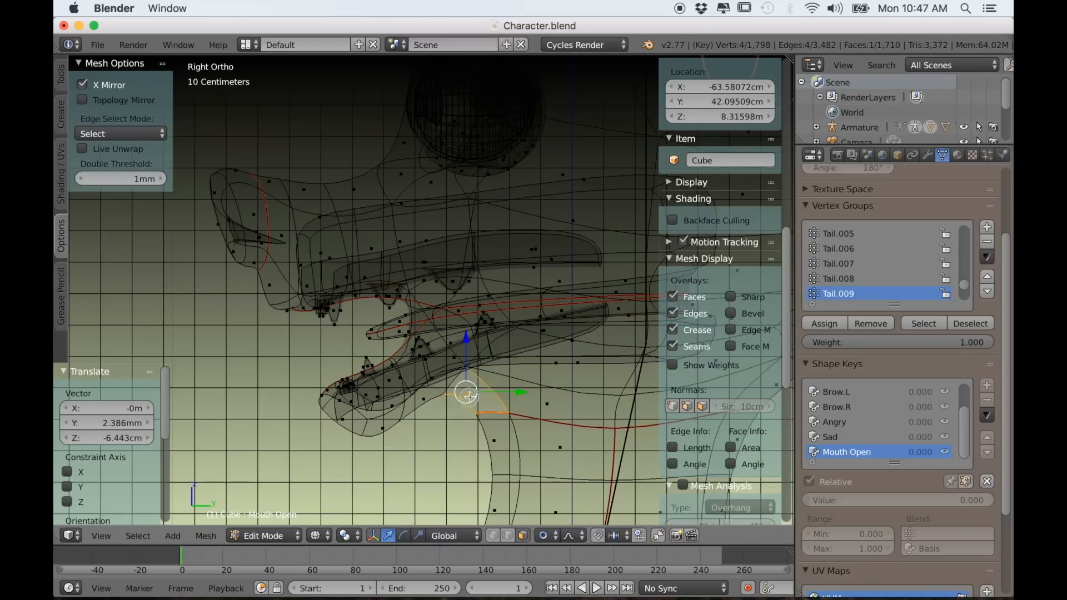
{"action": "key", "text": "g"}
{"action": "right_click", "coordinate": [498, 430]}
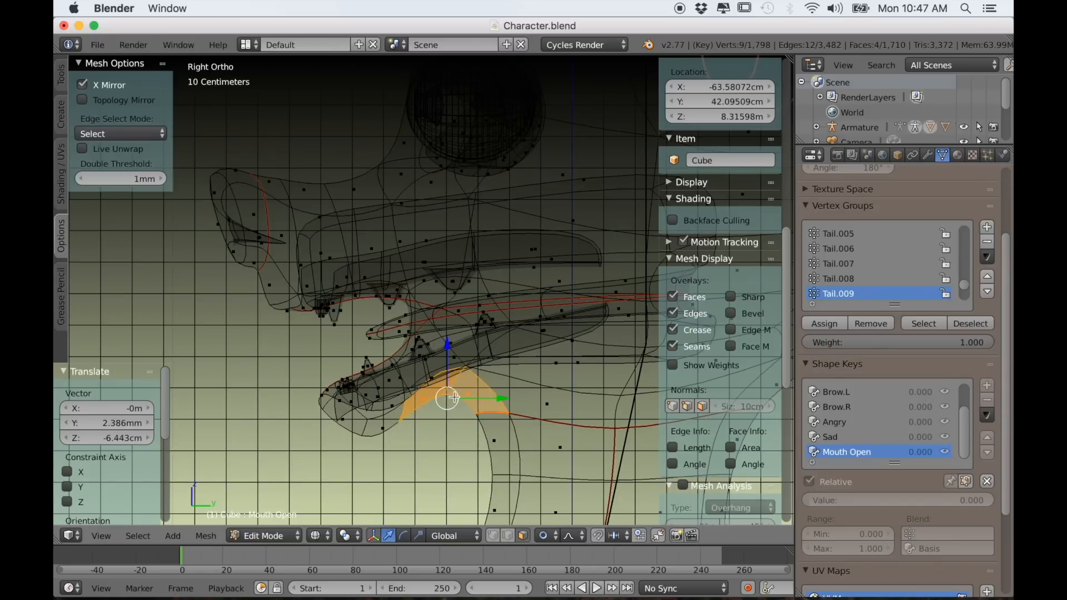
{"action": "key", "text": "g"}
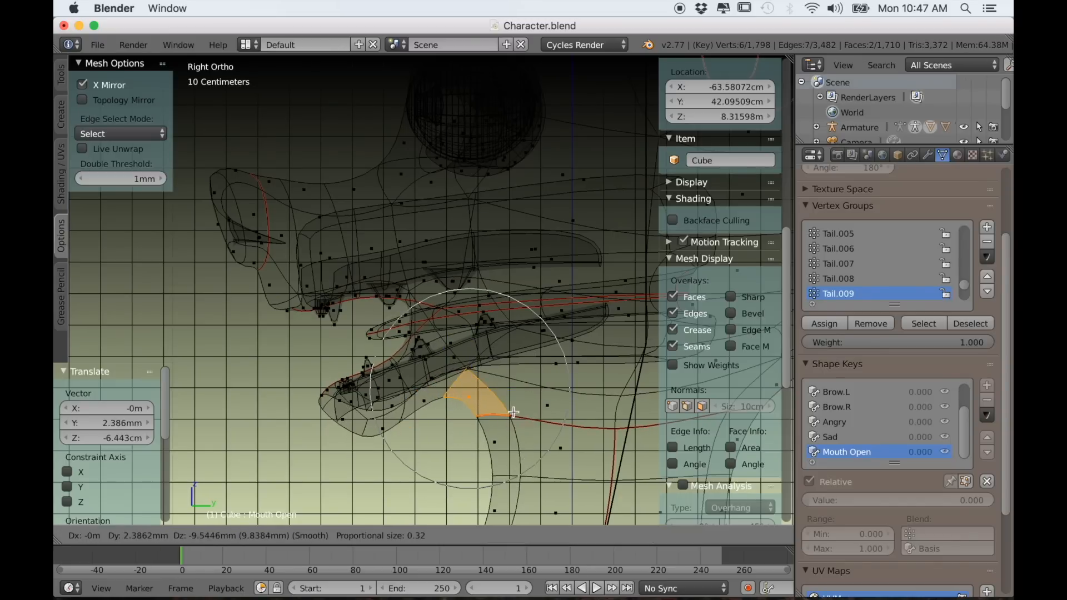
{"action": "left_click", "coordinate": [518, 437]}
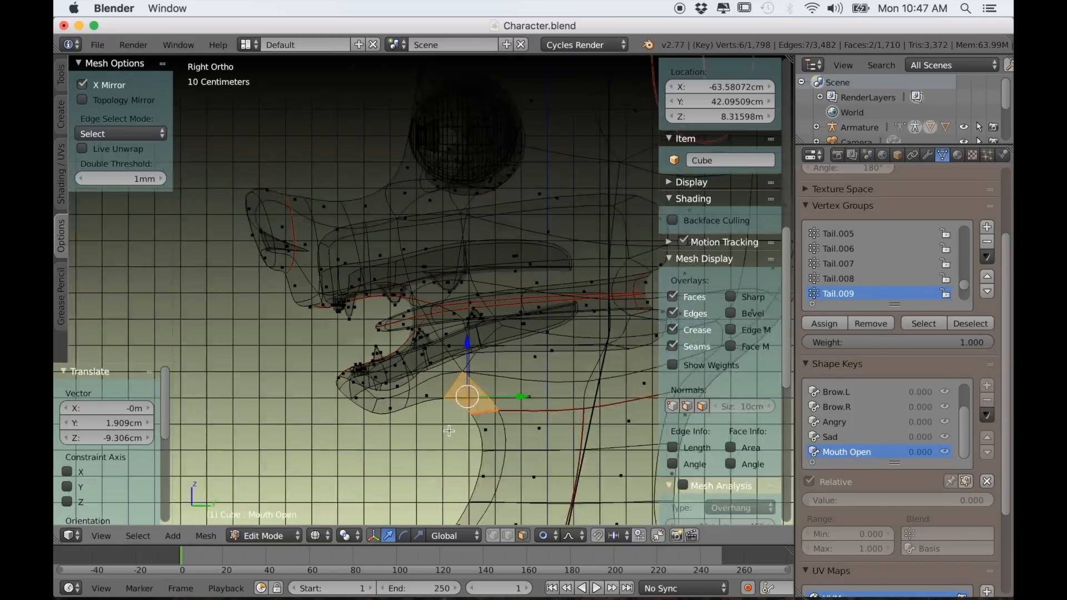
- Return to solid shading and select all faces around the front part of the tongue
{"action": "key", "text": "z"}
{"action": "middle_click_drag", "start_coordinate": [407, 439], "coordinate": [424, 370]}
{"action": "scroll", "coordinate": [482, 433], "scroll_direction": "up", "scroll_amount": 4}
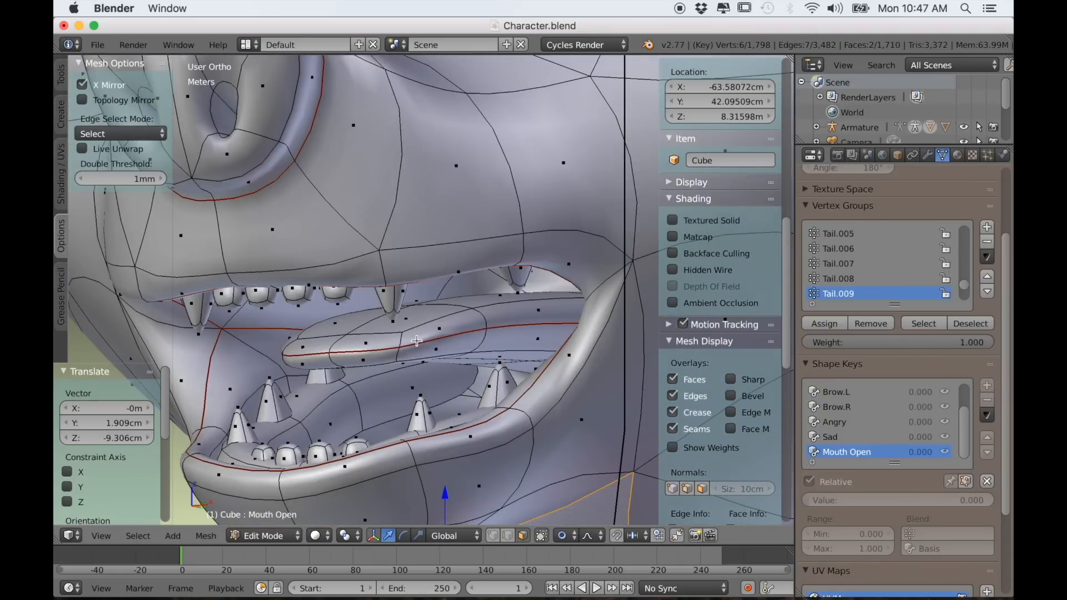
{"action": "key", "text": "l"}
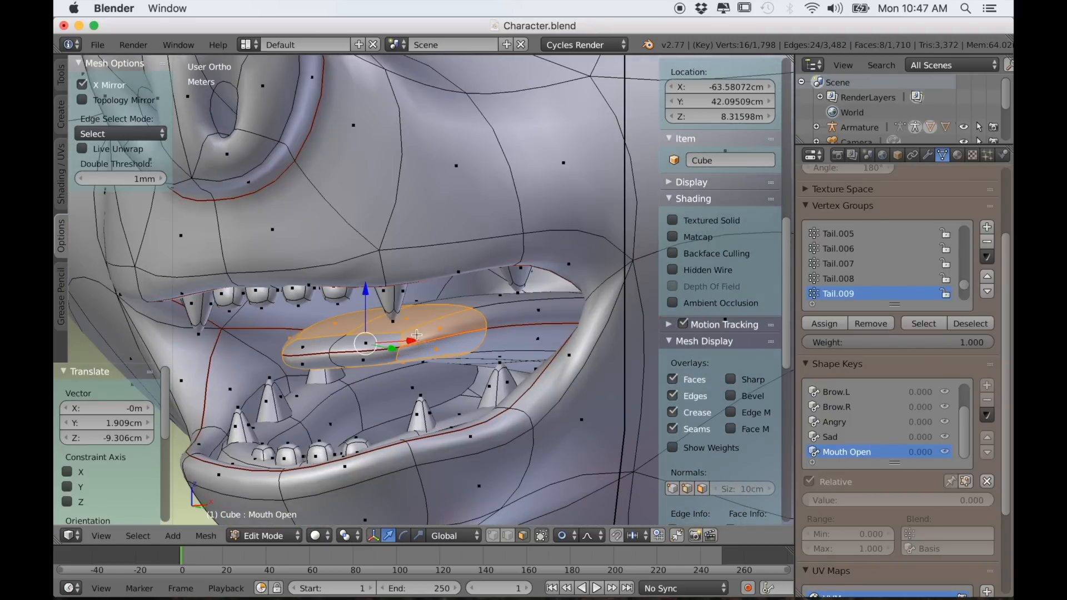
{"action": "right_click", "coordinate": [375, 352], "text": "alt+shift"}
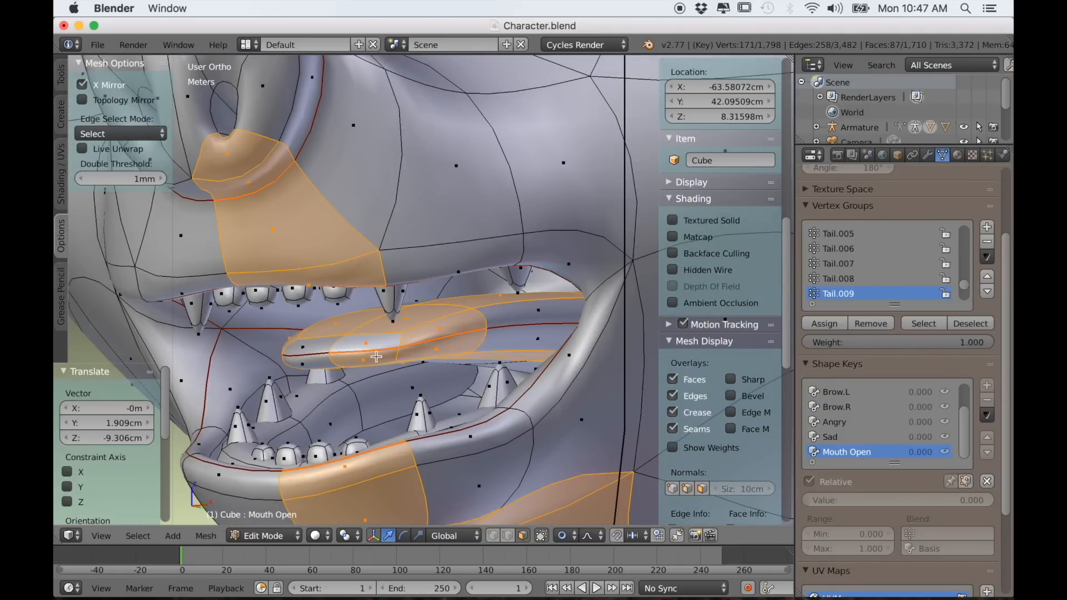
{"action": "key", "text": "ctrl+z"}
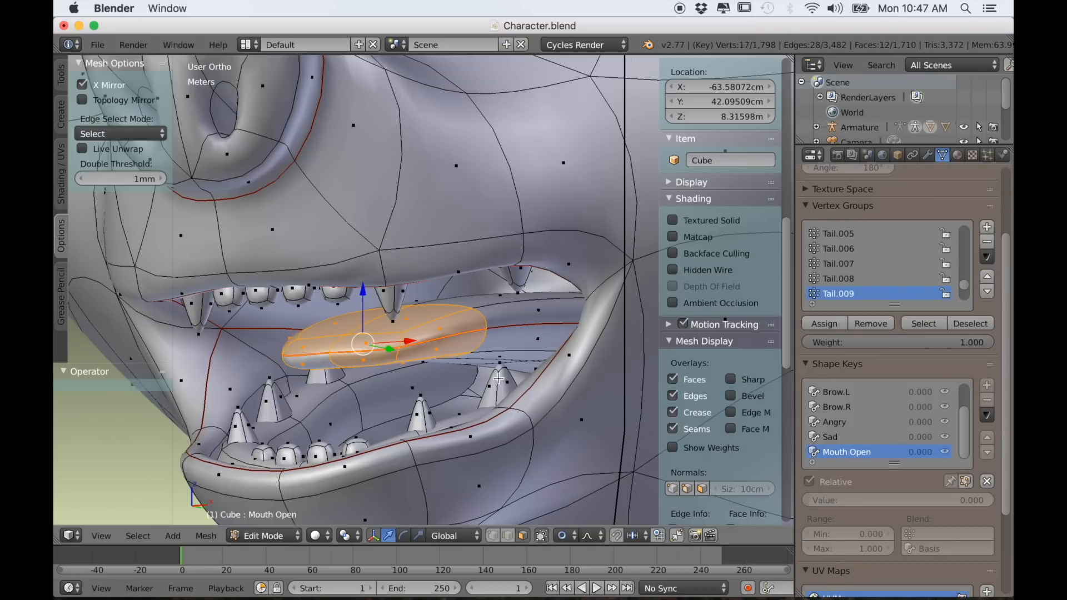
{"action": "middle_click_drag", "start_coordinate": [499, 378], "coordinate": [481, 376]}
- From the right wireframe view, lower the tongue about -11 cm in Z, rotate it to follow the jaw, and lower it another -5.5 cm
{"action": "key", "text": "KP_3"}
{"action": "scroll", "coordinate": [481, 378], "scroll_direction": "down", "scroll_amount": 8}
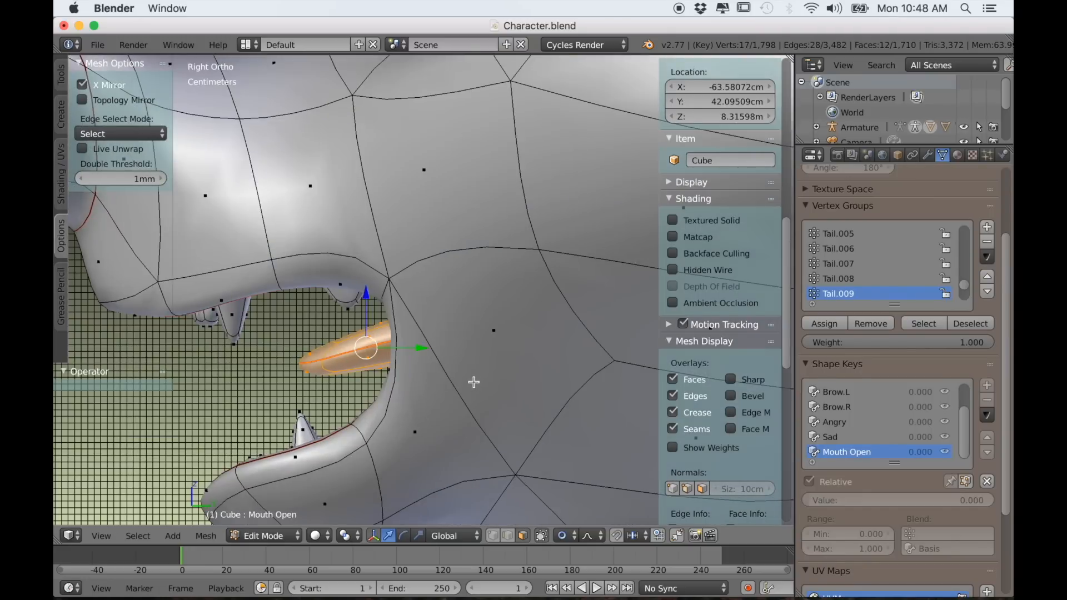
{"action": "key", "text": "z"}
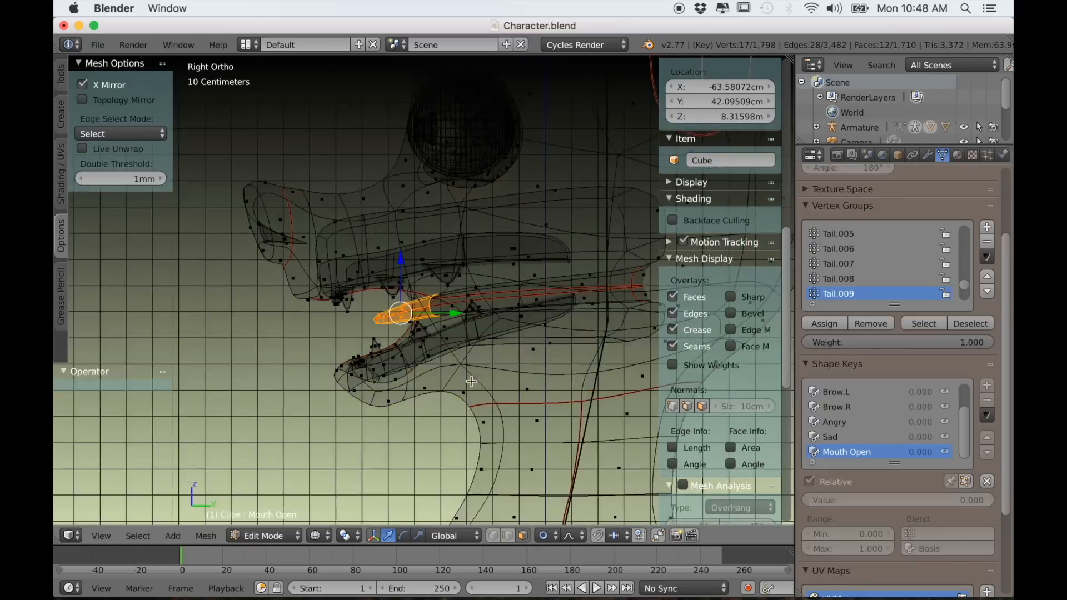
{"action": "key", "text": "g"}
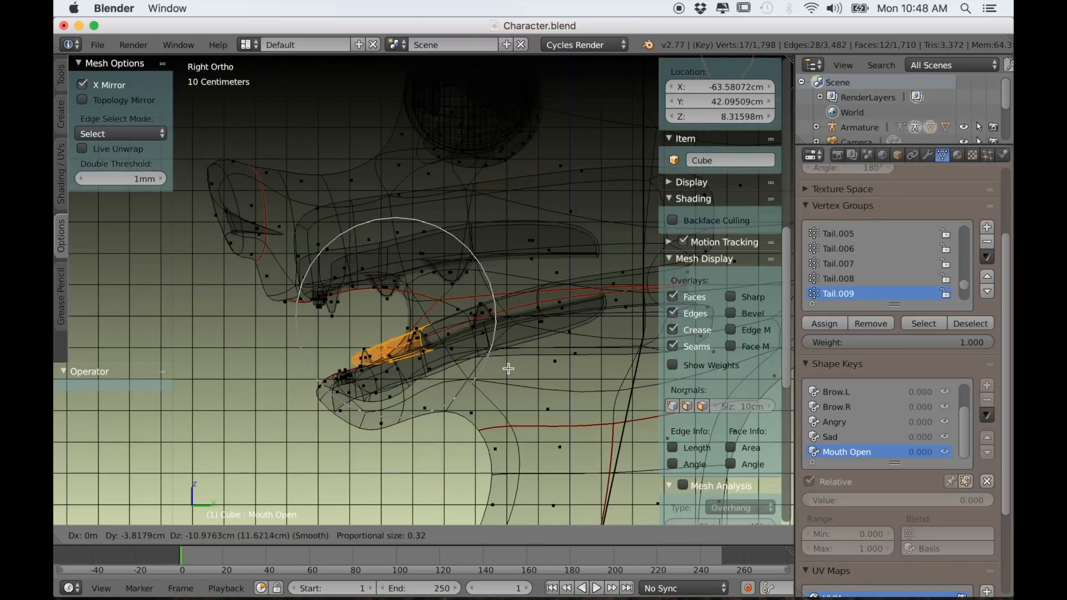
{"action": "left_click", "coordinate": [509, 371]}
{"action": "key", "text": "r"}
{"action": "left_click", "coordinate": [578, 327]}
{"action": "key", "text": "g"}
{"action": "left_click", "coordinate": [581, 343]}
- Deselect the tongue, restore solid shading with a perspective view, and return to Object Mode
{"action": "middle_click_drag", "start_coordinate": [581, 343], "coordinate": [540, 422]}
{"action": "scroll", "coordinate": [537, 425], "scroll_direction": "up", "scroll_amount": 3}
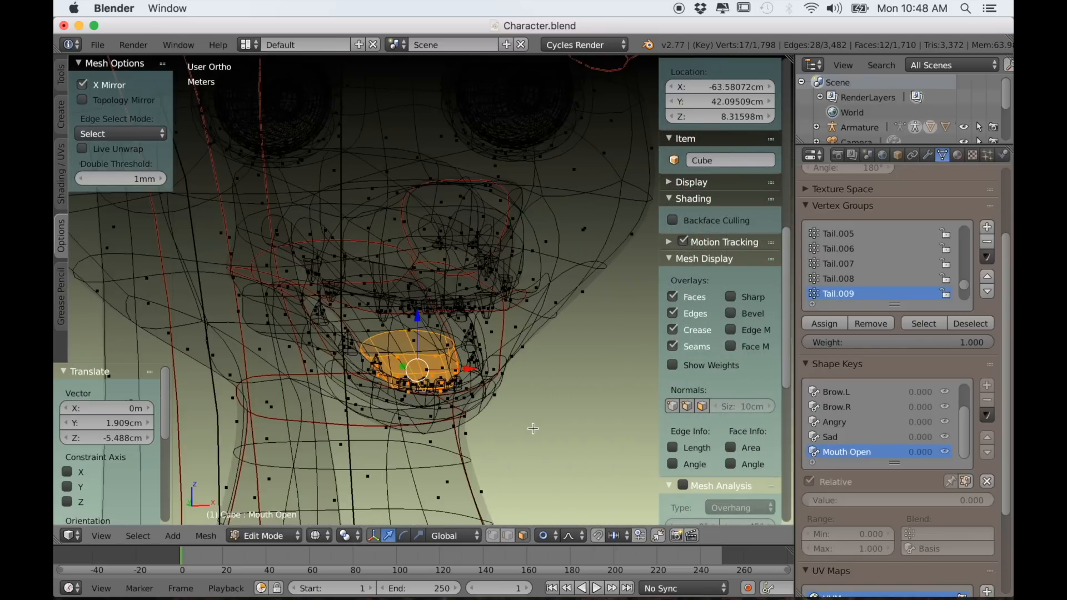
{"action": "key", "text": "a"}
{"action": "key", "text": "z"}
{"action": "mouse_move", "coordinate": [529, 436]}
{"action": "middle_mouse_down"}
{"action": "mouse_move", "coordinate": [510, 436]}
{"action": "mouse_move", "coordinate": [603, 436]}
{"action": "mouse_move", "coordinate": [484, 478]}
{"action": "mouse_move", "coordinate": [550, 502]}
{"action": "middle_mouse_up"}
{"action": "scroll", "coordinate": [521, 443], "scroll_direction": "down", "scroll_amount": 4}
{"action": "key", "text": "KP_5"}
{"action": "scroll", "coordinate": [530, 449], "scroll_direction": "up", "scroll_amount": 5}
{"action": "key", "text": "Tab"}
- Set the Mouth Open key's value to 1.000 and examine the open mouth from several angles
{"action": "middle_click_drag", "start_coordinate": [512, 462], "coordinate": [556, 478]}
{"action": "left_click_drag", "start_coordinate": [814, 463], "coordinate": [992, 463]}
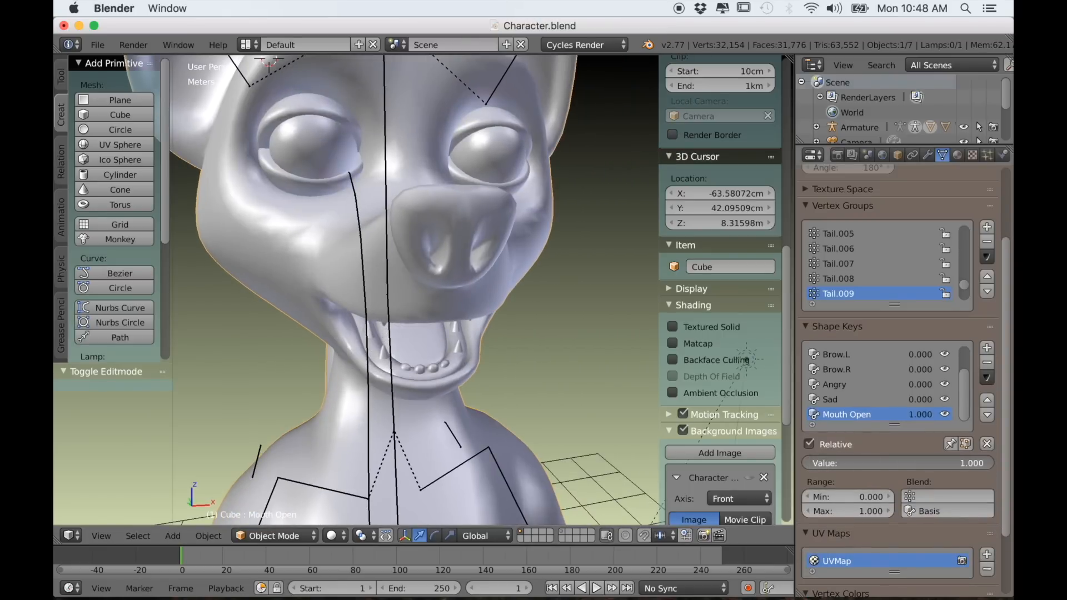
{"action": "scroll", "coordinate": [468, 391], "scroll_direction": "down", "scroll_amount": 4}
{"action": "middle_click_drag", "start_coordinate": [484, 393], "coordinate": [405, 392]}
{"action": "mouse_move", "coordinate": [989, 463]}
{"action": "left_mouse_down"}
{"action": "mouse_move", "coordinate": [806, 463]}
{"action": "mouse_move", "coordinate": [993, 463]}
{"action": "left_mouse_up"}
{"action": "middle_click_drag", "start_coordinate": [184, 445], "coordinate": [290, 437]}
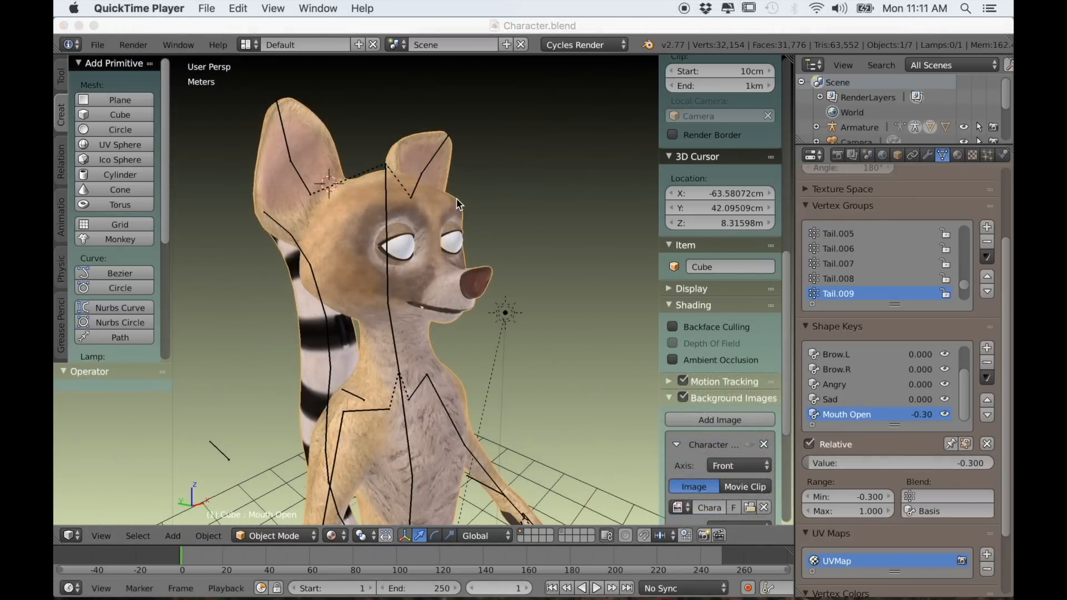
- Show the first particle hair system of the character mesh in the viewport through its modifier
{"action": "left_click", "coordinate": [620, 423]}
{"action": "middle_click_drag", "start_coordinate": [576, 381], "coordinate": [546, 425]}
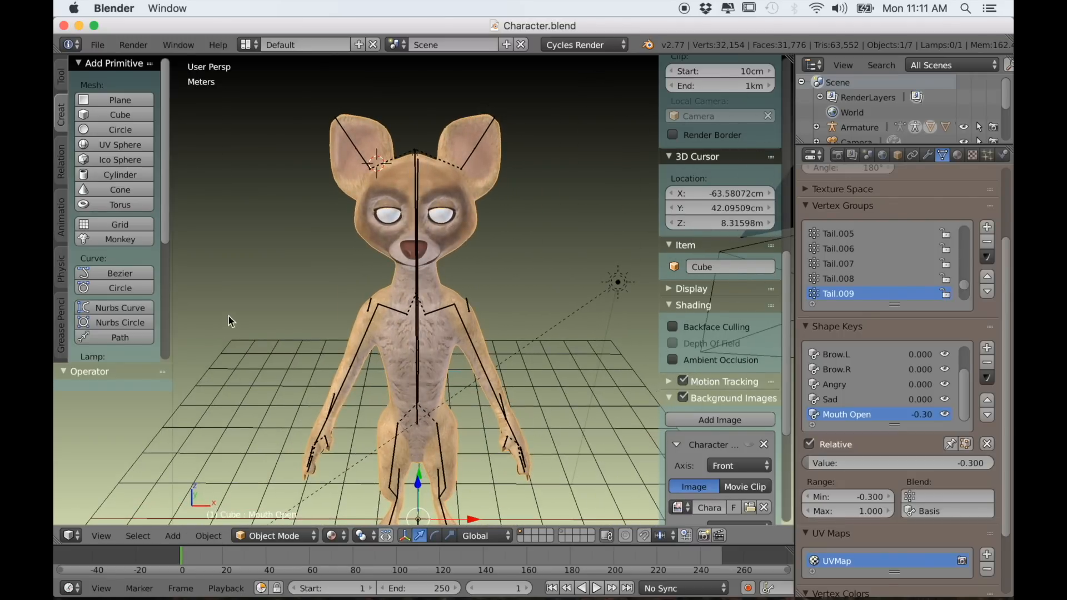
{"action": "left_click", "coordinate": [926, 158]}
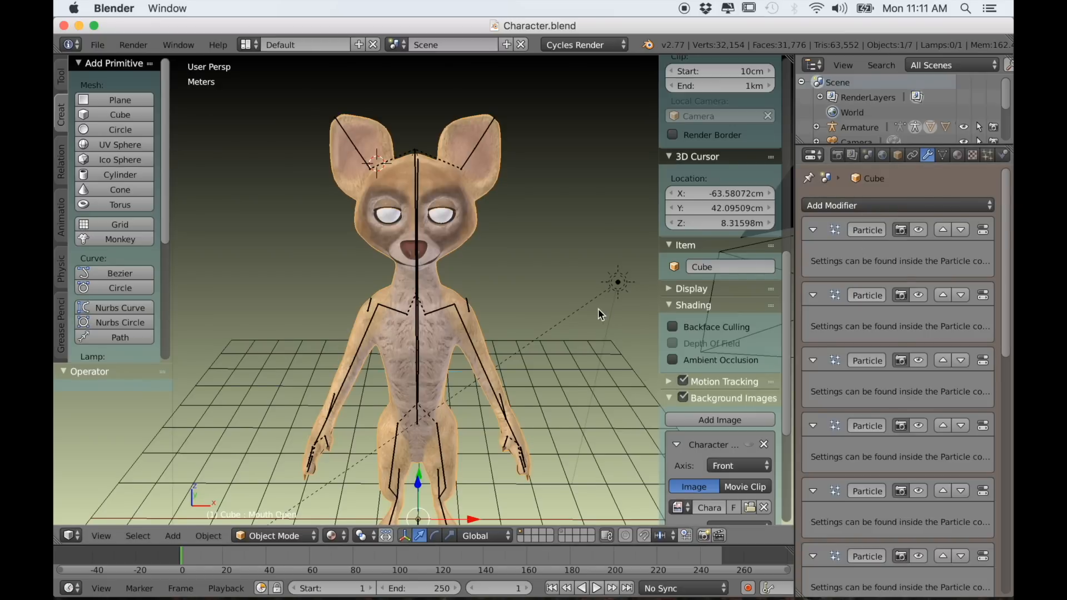
{"action": "middle_click_drag", "start_coordinate": [604, 309], "coordinate": [597, 319], "text": "shift"}
{"action": "left_click", "coordinate": [919, 231]}
{"action": "middle_click_drag", "start_coordinate": [539, 383], "coordinate": [530, 350]}
{"action": "middle_click_drag", "start_coordinate": [429, 214], "coordinate": [511, 373]}
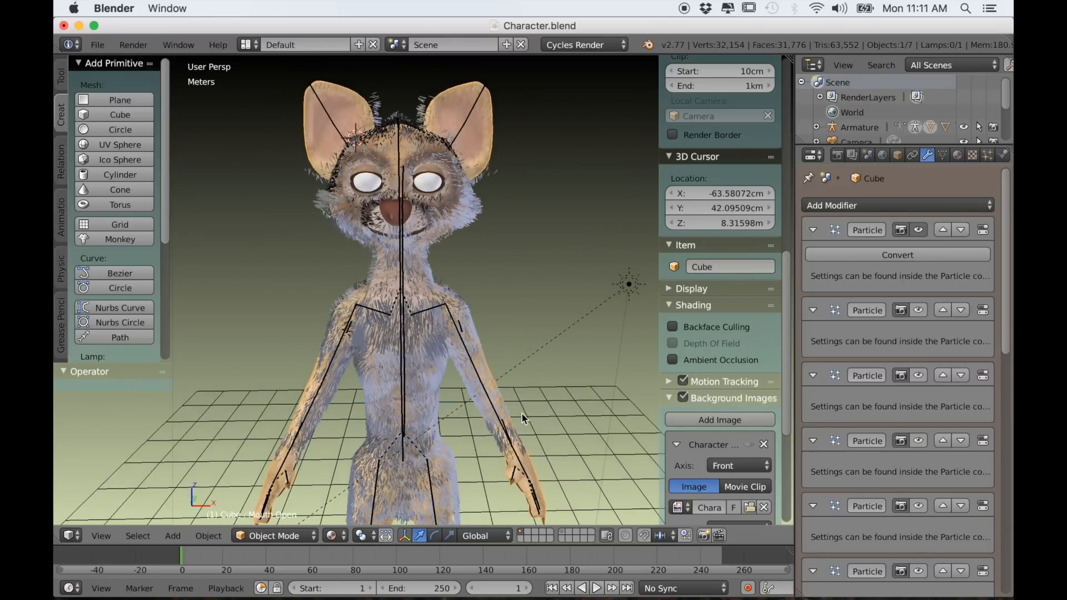
- Try moving the left arm's IK bone to test whether the fur follows the arm, and return to the mesh
{"action": "middle_click_drag", "start_coordinate": [510, 438], "coordinate": [538, 401]}
{"action": "right_click", "coordinate": [510, 463]}
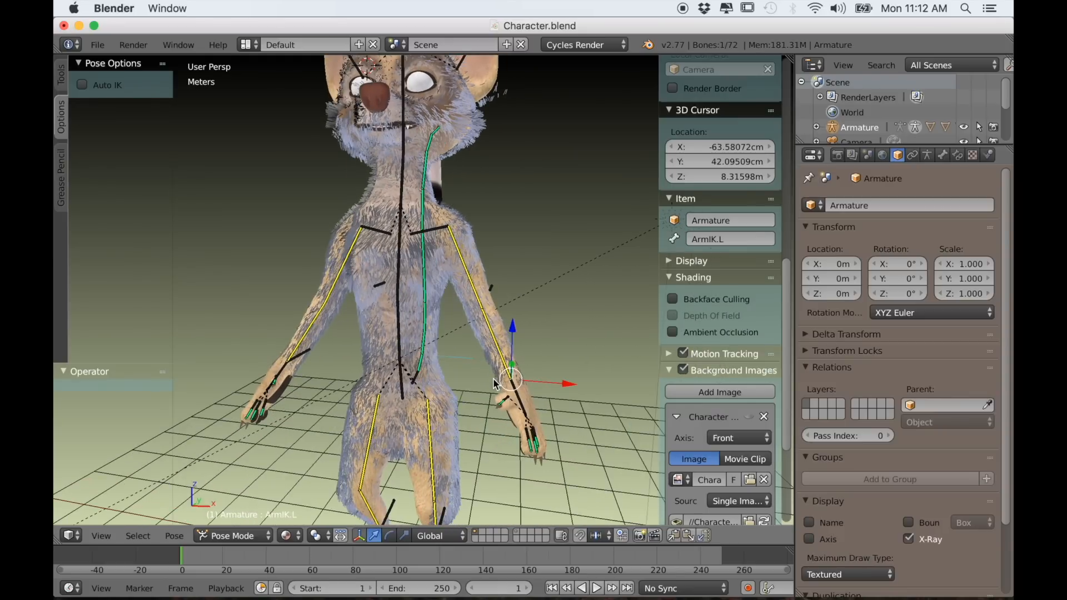
{"action": "key", "text": "g"}
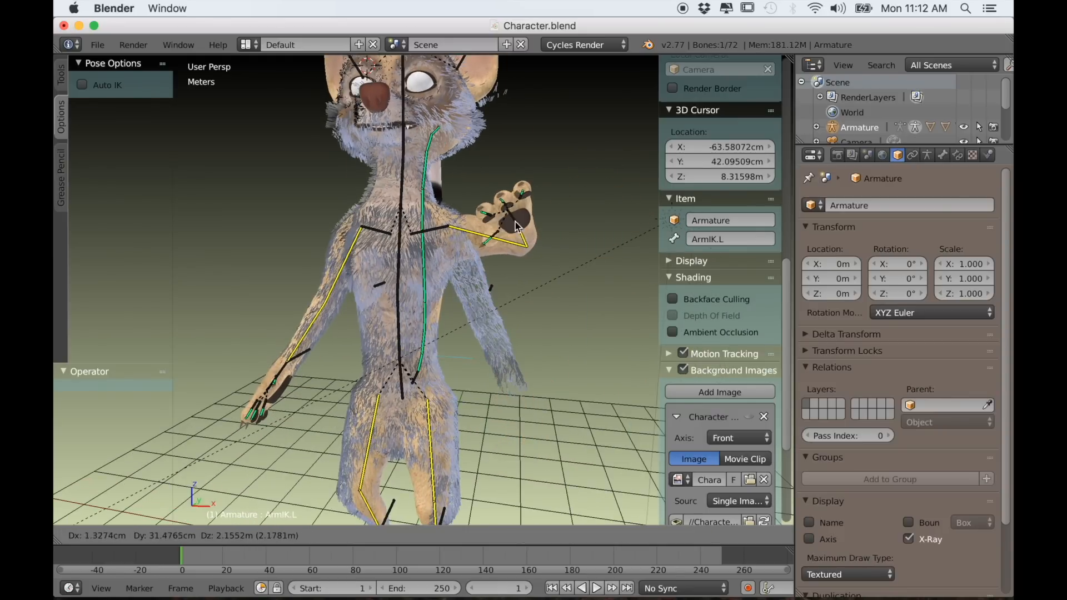
{"action": "right_click", "coordinate": [492, 217]}
{"action": "key", "text": "ctrl+z"}
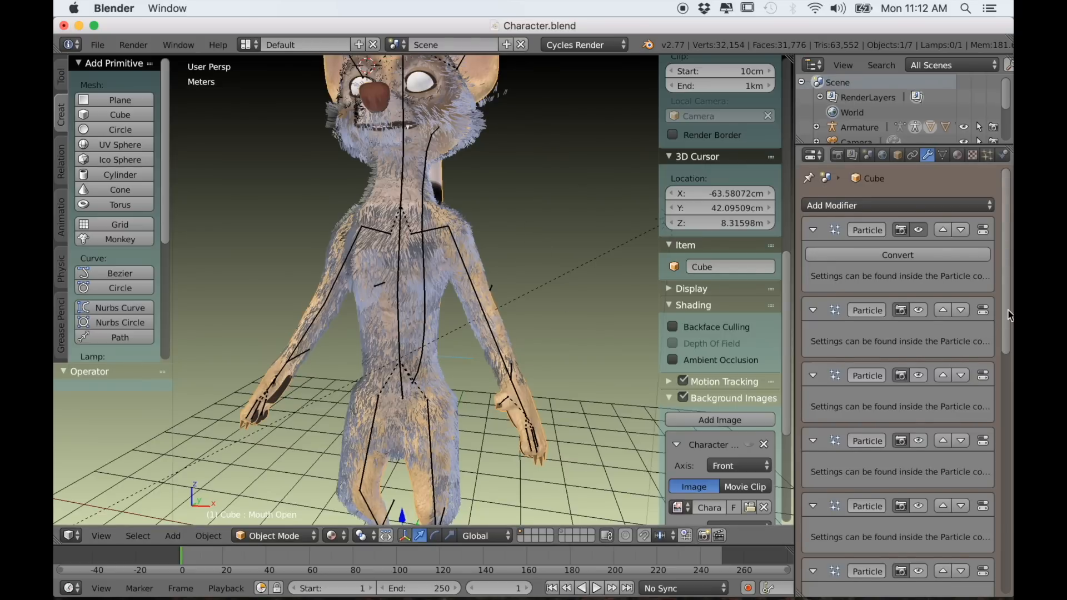
- Move the Armature modifier up to the top of the mesh's modifier stack, above all particle modifiers
{"action": "left_click_drag", "start_coordinate": [1009, 311], "coordinate": [1012, 599]}
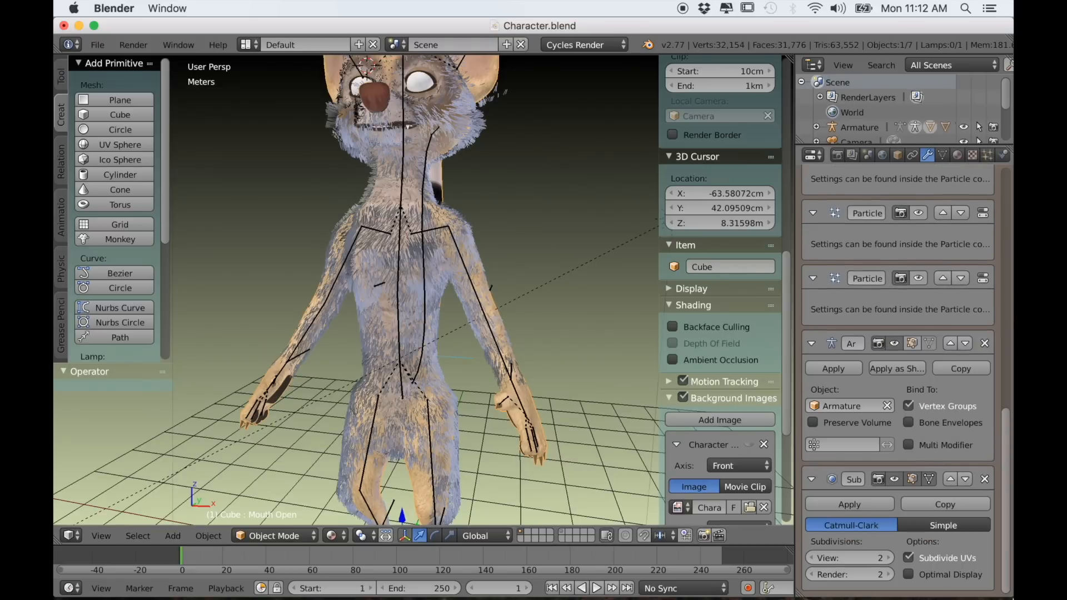
{"action": "left_click", "coordinate": [952, 345]}
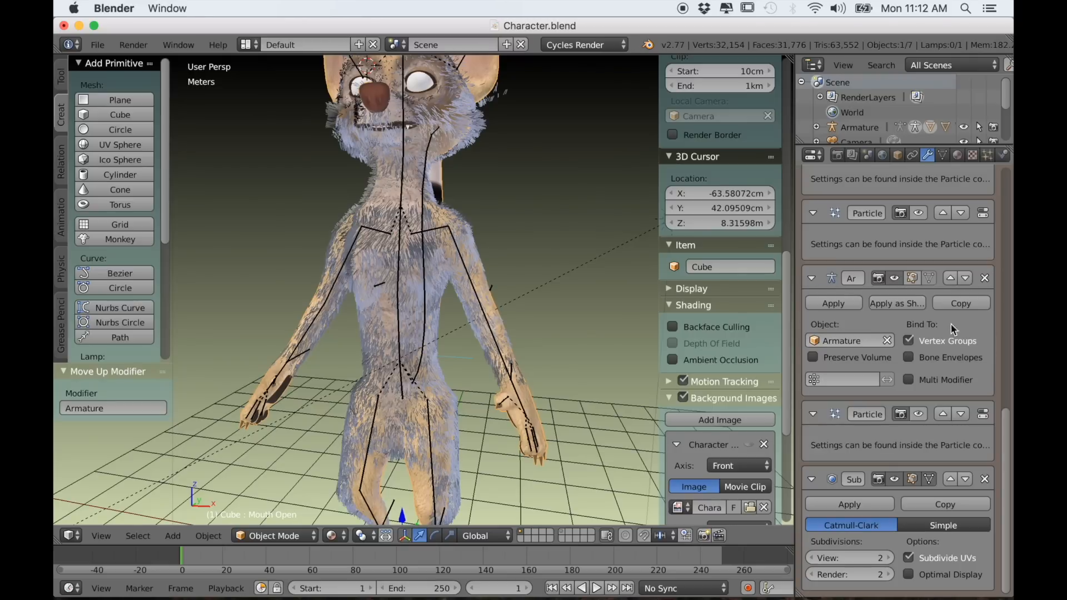
{"action": "left_click", "coordinate": [951, 279]}
{"action": "left_click", "coordinate": [952, 220]}
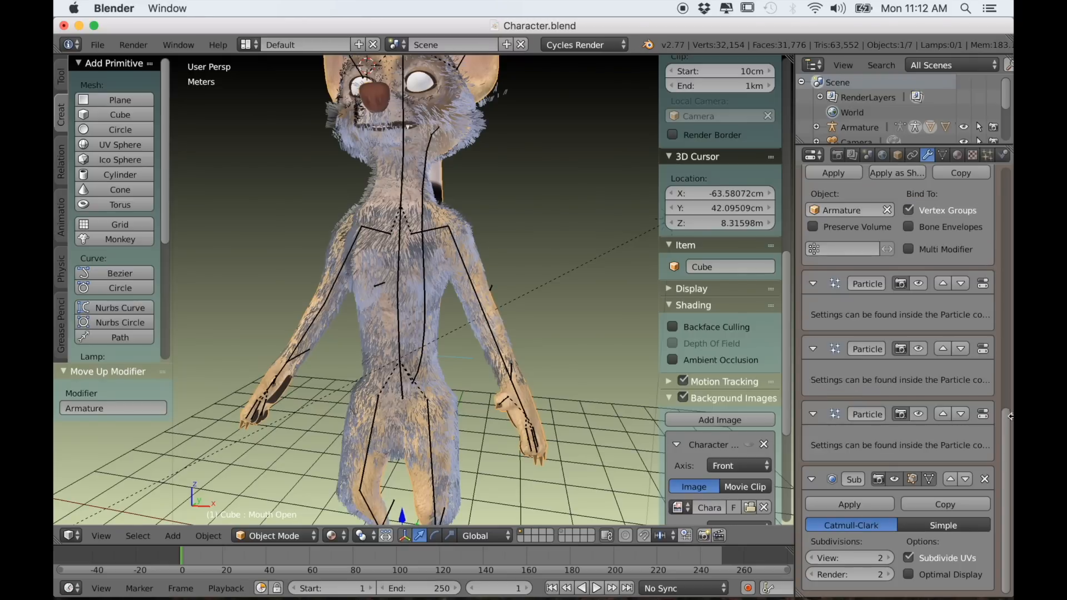
{"action": "left_click_drag", "start_coordinate": [1008, 427], "coordinate": [987, 319]}
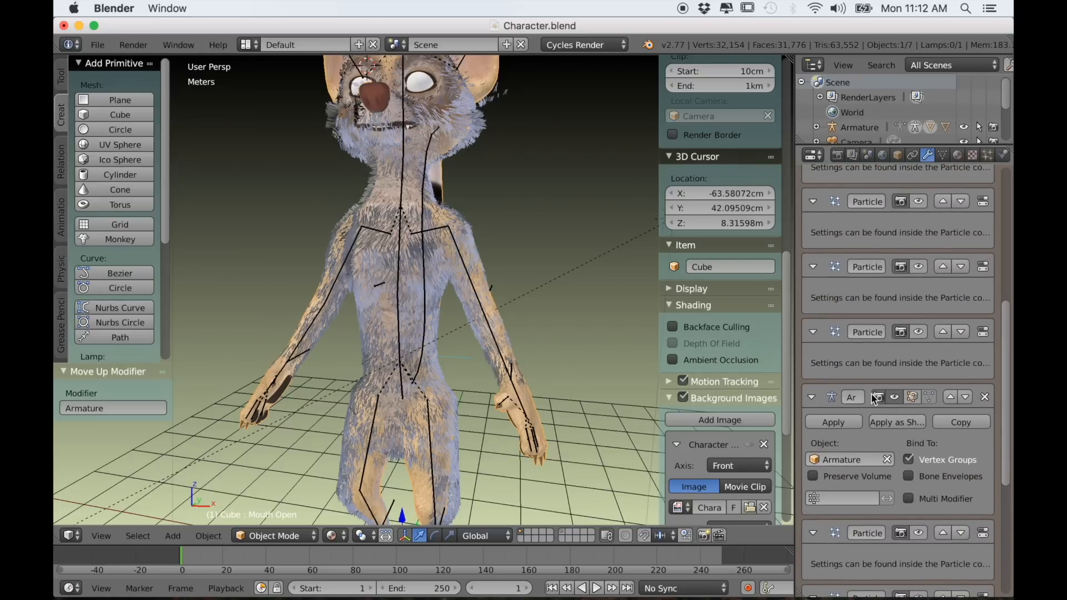
{"action": "left_click", "coordinate": [951, 397]}
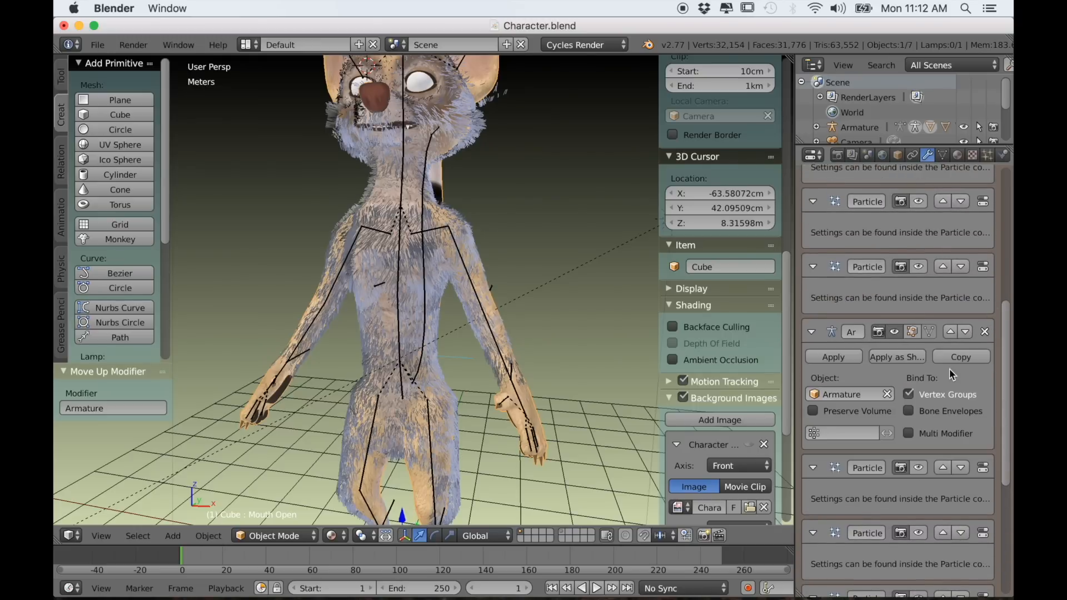
{"action": "left_click", "coordinate": [950, 332]}
{"action": "left_click", "coordinate": [951, 267]}
{"action": "scroll", "coordinate": [956, 271], "scroll_direction": "up", "scroll_amount": 6}
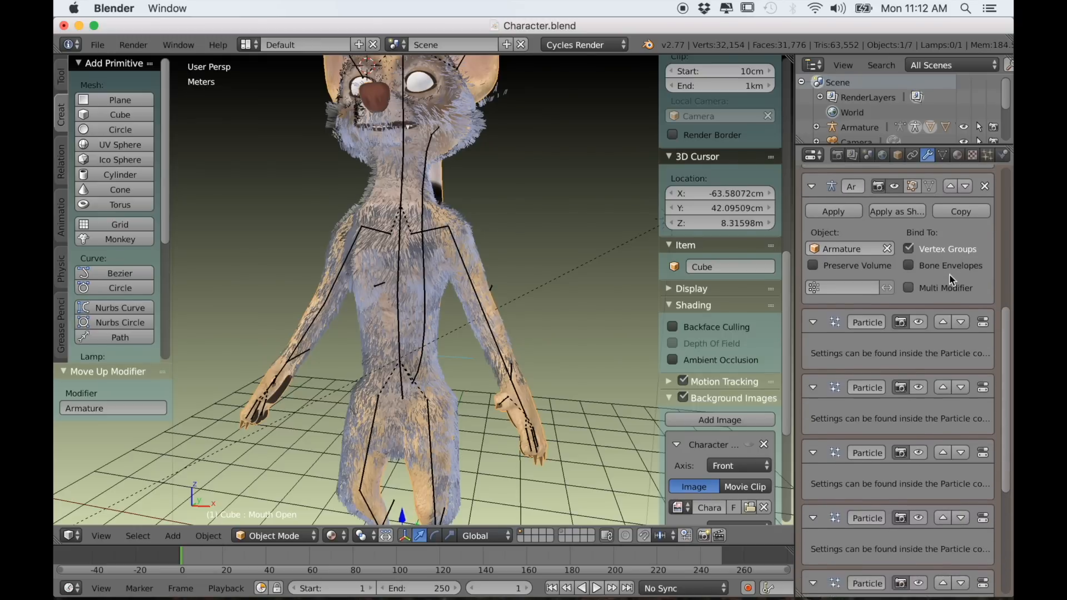
{"action": "left_click", "coordinate": [951, 366]}
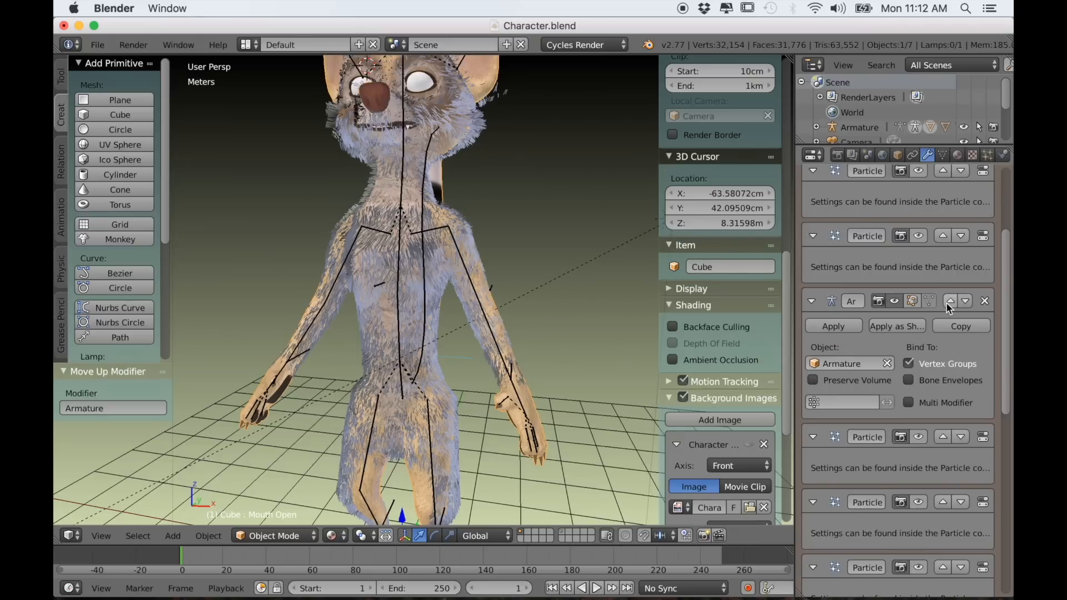
{"action": "left_click", "coordinate": [950, 300]}
{"action": "left_click", "coordinate": [950, 236]}
{"action": "scroll", "coordinate": [947, 248], "scroll_direction": "up", "scroll_amount": 5}
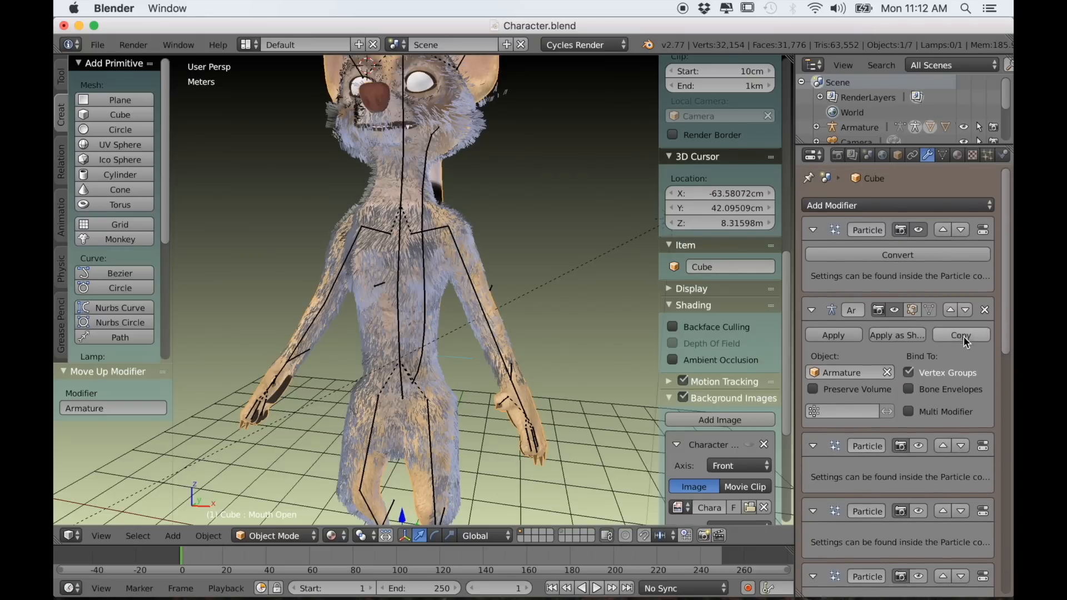
{"action": "left_click", "coordinate": [951, 310]}
- Test the fur again by moving the left arm's IK bone with the reordered modifiers, and reselect the character mesh
{"action": "scroll", "coordinate": [517, 392], "scroll_direction": "down", "scroll_amount": 2}
{"action": "middle_click_drag", "start_coordinate": [517, 391], "coordinate": [554, 384]}
{"action": "right_click", "coordinate": [491, 380]}
{"action": "scroll", "coordinate": [489, 429], "scroll_direction": "up", "scroll_amount": 2}
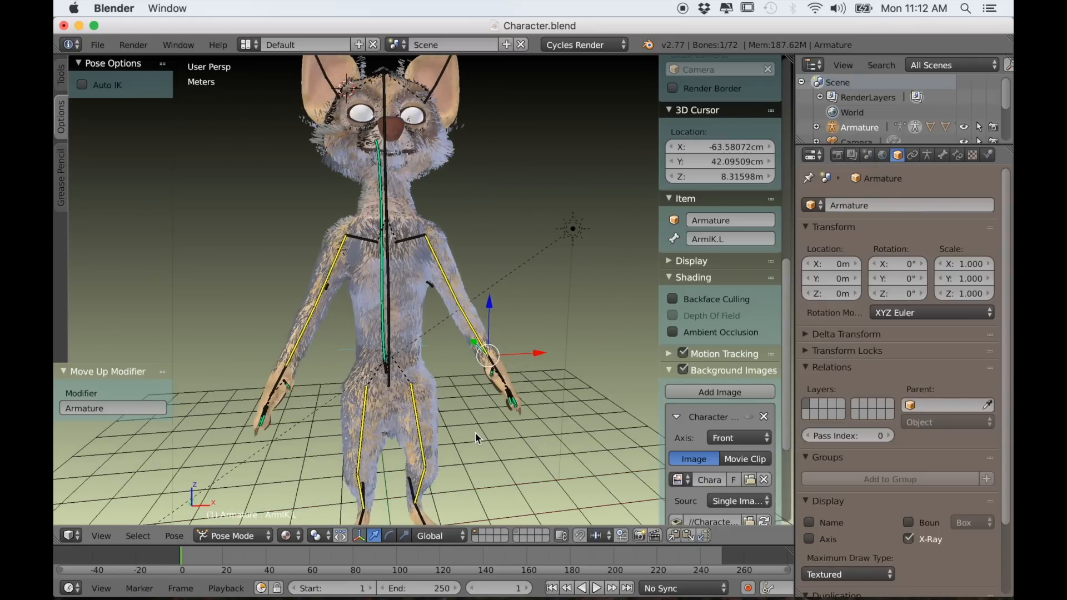
{"action": "key", "text": "g"}
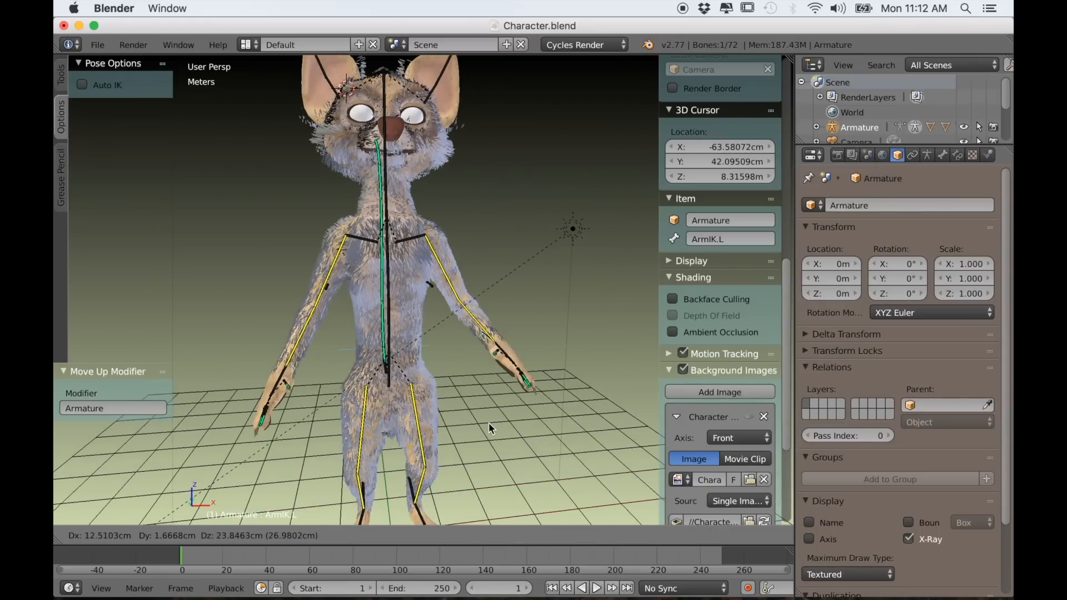
{"action": "left_click", "coordinate": [492, 417]}
{"action": "middle_click_drag", "start_coordinate": [471, 308], "coordinate": [488, 422], "text": "shift"}
{"action": "scroll", "coordinate": [487, 392], "scroll_direction": "up", "scroll_amount": 2}
{"action": "right_click", "coordinate": [456, 237]}
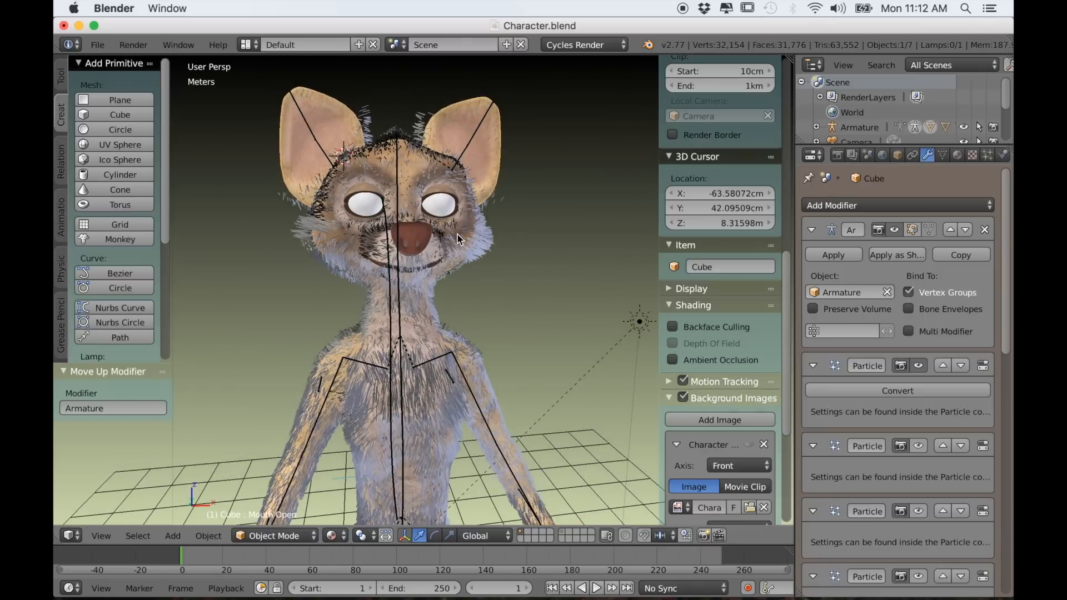
- Move the Subsurf modifier up to the top of the stack, above the Armature modifier
{"action": "scroll", "coordinate": [969, 399], "scroll_direction": "down", "scroll_amount": 10}
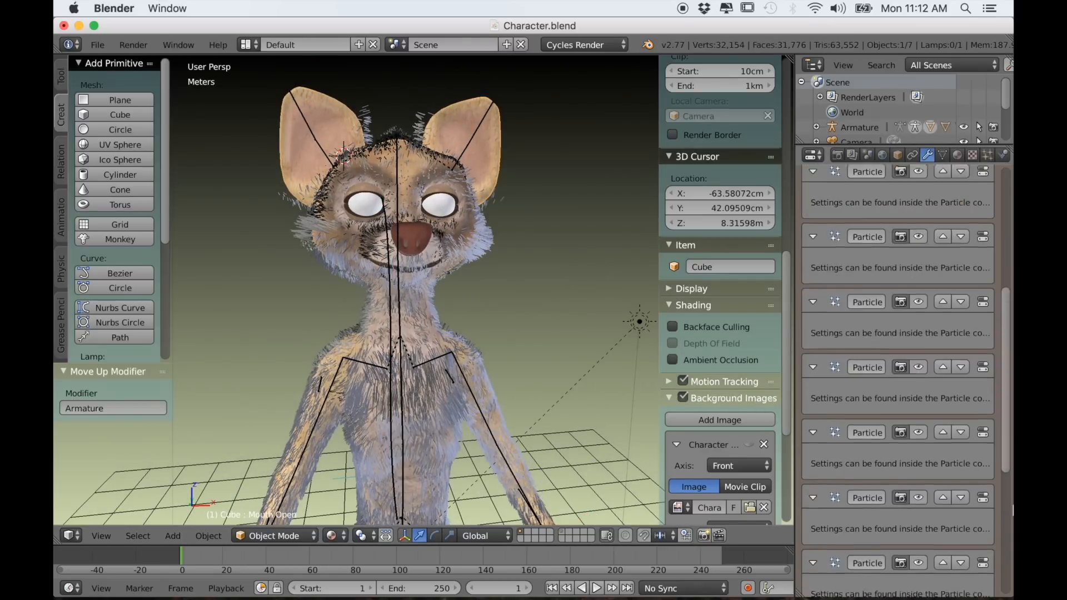
{"action": "left_click", "coordinate": [951, 480]}
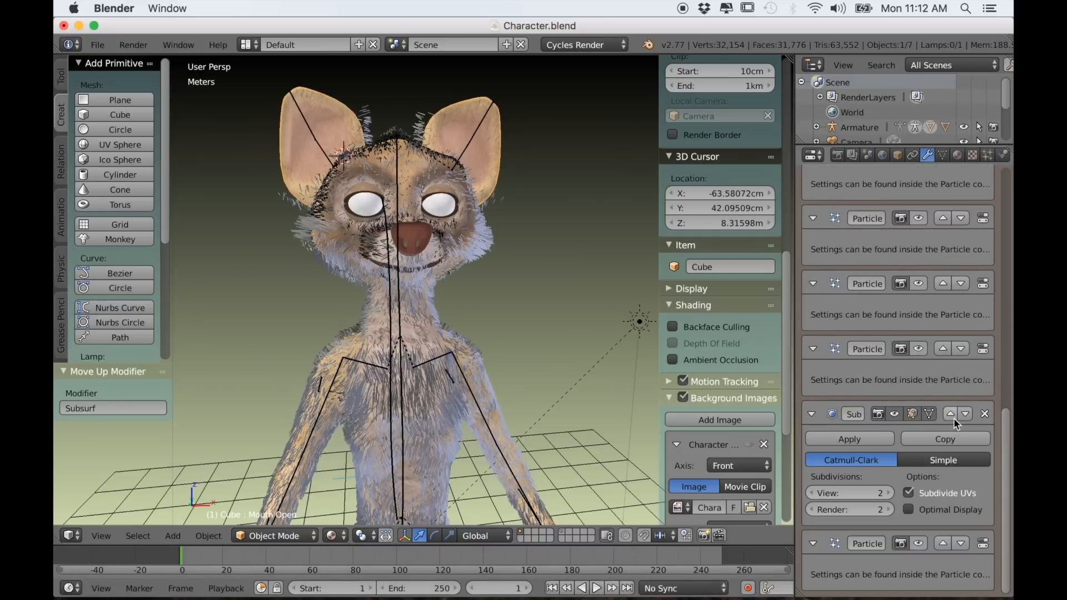
{"action": "left_click", "coordinate": [952, 415]}
{"action": "left_click", "coordinate": [953, 349]}
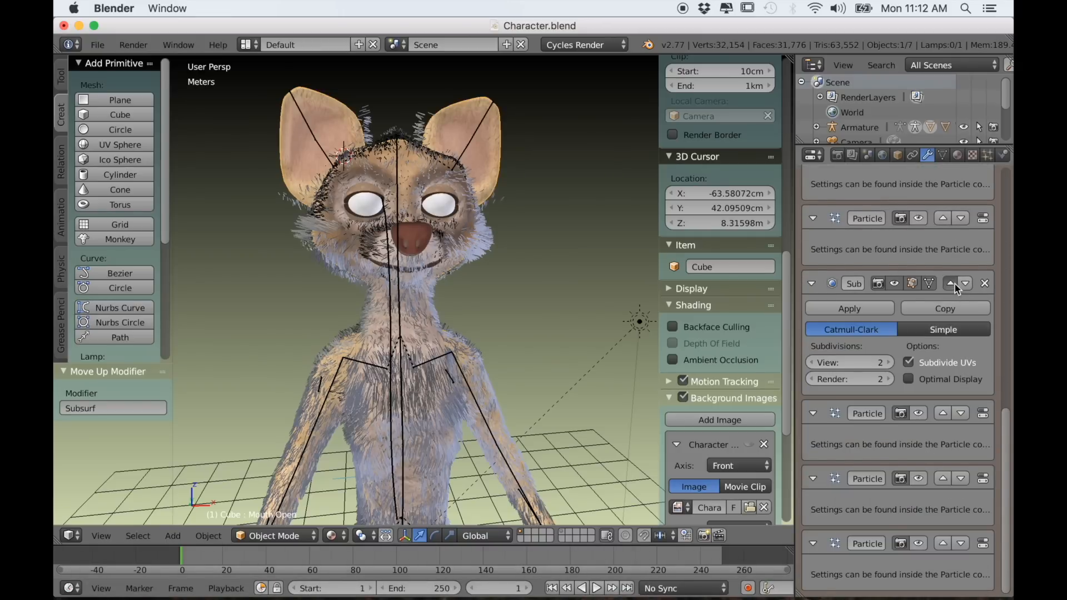
{"action": "left_click", "coordinate": [951, 283]}
{"action": "left_click", "coordinate": [951, 218]}
{"action": "scroll", "coordinate": [945, 227], "scroll_direction": "up", "scroll_amount": 2}
{"action": "scroll", "coordinate": [948, 239], "scroll_direction": "up", "scroll_amount": 3}
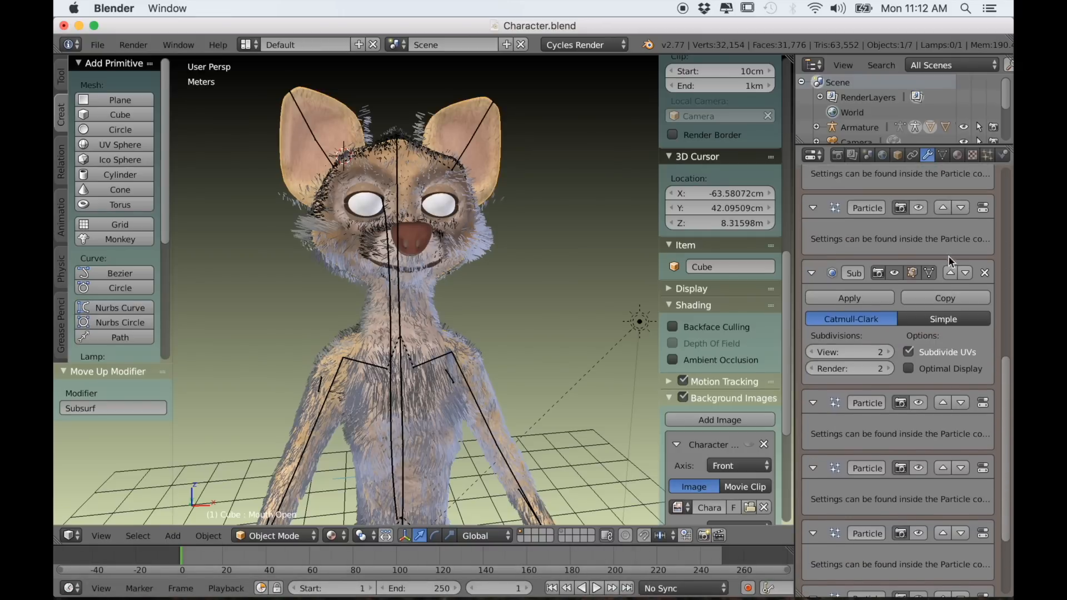
{"action": "left_click", "coordinate": [950, 253]}
{"action": "left_click", "coordinate": [948, 188]}
{"action": "scroll", "coordinate": [957, 256], "scroll_direction": "up", "scroll_amount": 6}
{"action": "scroll", "coordinate": [964, 311], "scroll_direction": "up", "scroll_amount": 5}
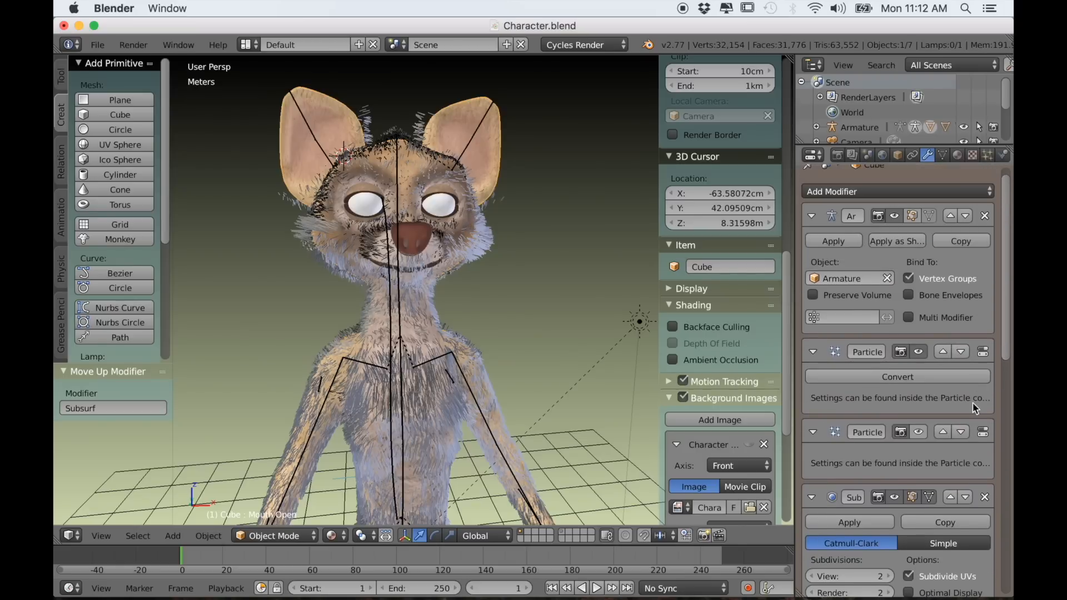
{"action": "left_click", "coordinate": [950, 498]}
{"action": "left_click", "coordinate": [951, 432]}
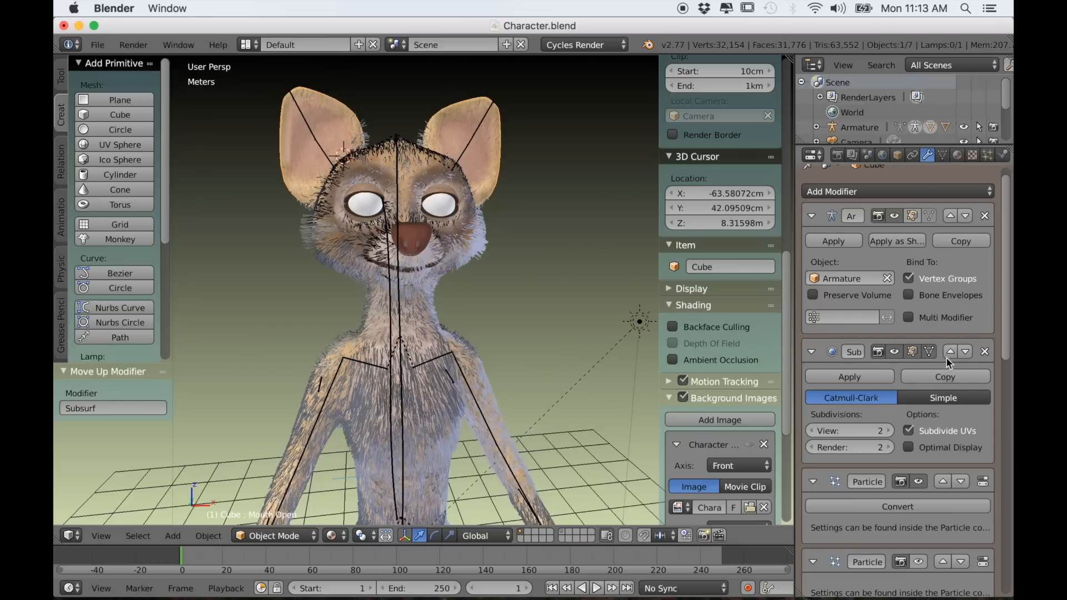
{"action": "left_click", "coordinate": [949, 353]}
{"action": "scroll", "coordinate": [950, 354], "scroll_direction": "up", "scroll_amount": 1}
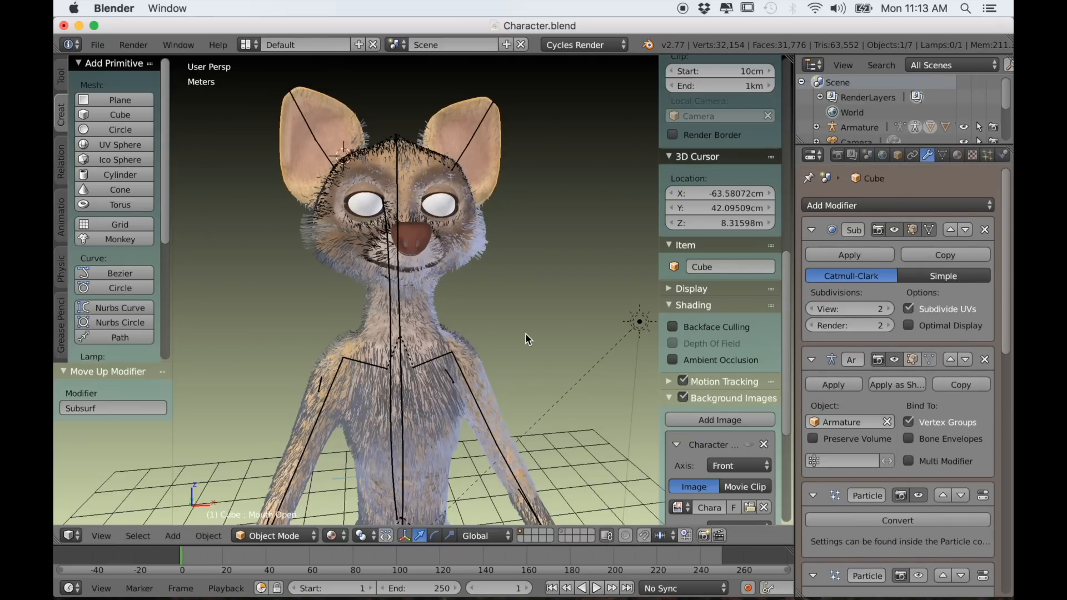
- Examine the fur on the head, around the nose and mouth and on the upper body from several angles
{"action": "scroll", "coordinate": [523, 335], "scroll_direction": "down", "scroll_amount": 2}
{"action": "mouse_move", "coordinate": [516, 341]}
{"action": "middle_mouse_down"}
{"action": "mouse_move", "coordinate": [502, 328]}
{"action": "mouse_move", "coordinate": [517, 334]}
{"action": "middle_mouse_up"}
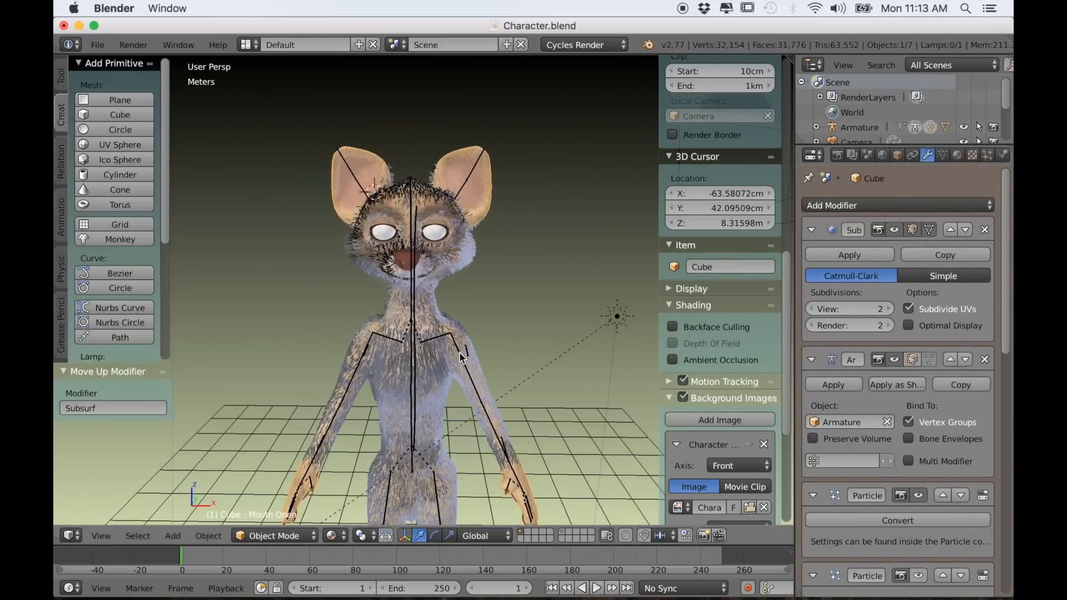
{"action": "scroll", "coordinate": [517, 333], "scroll_direction": "up", "scroll_amount": 5}
{"action": "middle_click_drag", "start_coordinate": [392, 349], "coordinate": [436, 405]}
{"action": "scroll", "coordinate": [422, 329], "scroll_direction": "down", "scroll_amount": 3}
{"action": "scroll", "coordinate": [428, 407], "scroll_direction": "up", "scroll_amount": 8}
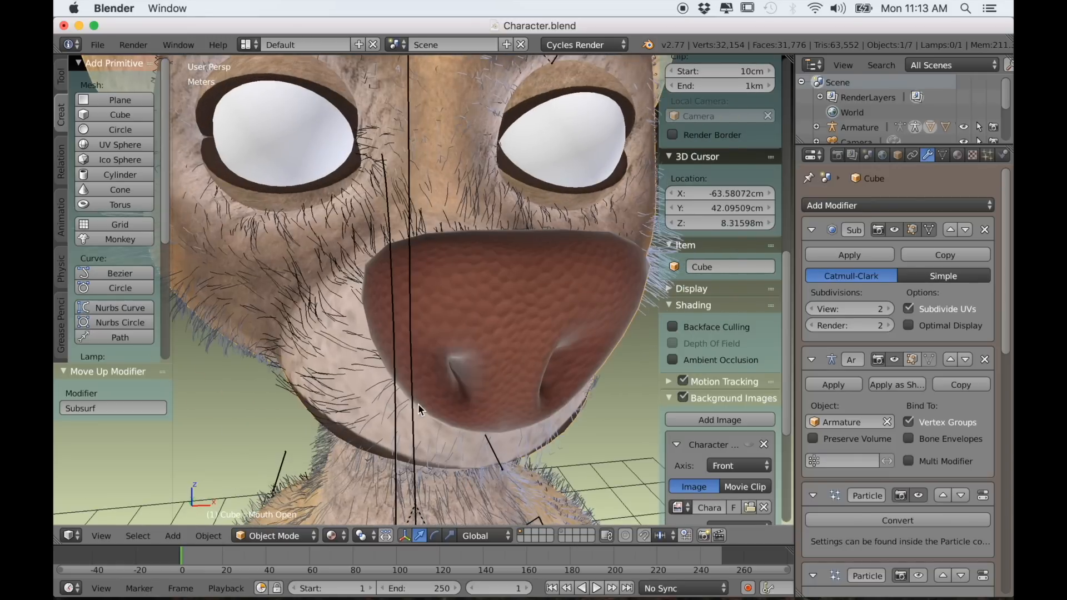
{"action": "scroll", "coordinate": [418, 404], "scroll_direction": "down", "scroll_amount": 6}
{"action": "middle_click_drag", "start_coordinate": [418, 403], "coordinate": [443, 448]}
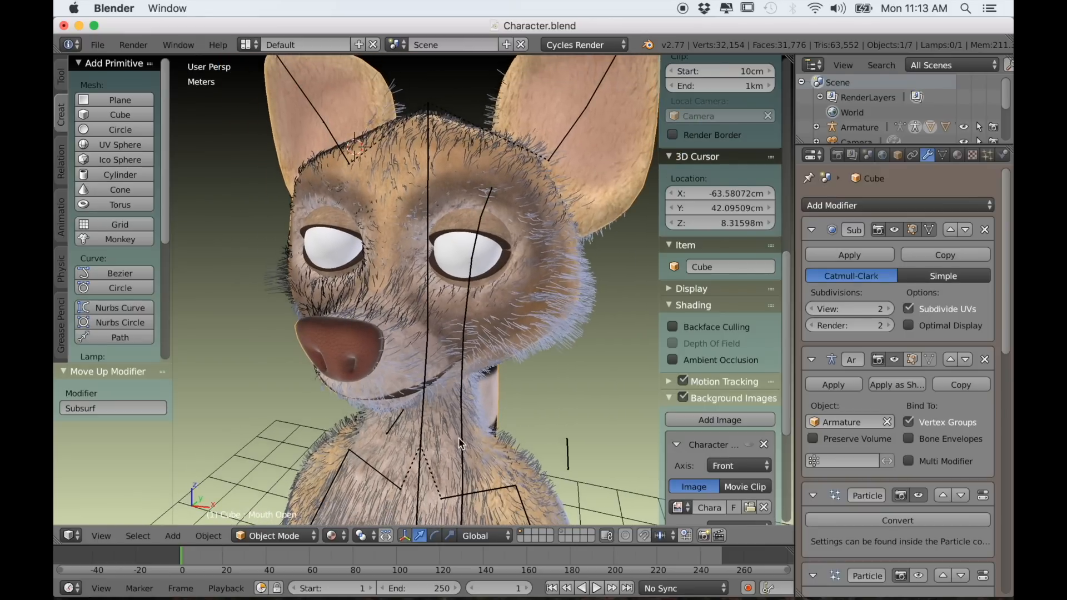
{"action": "middle_click_drag", "start_coordinate": [488, 403], "coordinate": [487, 414]}
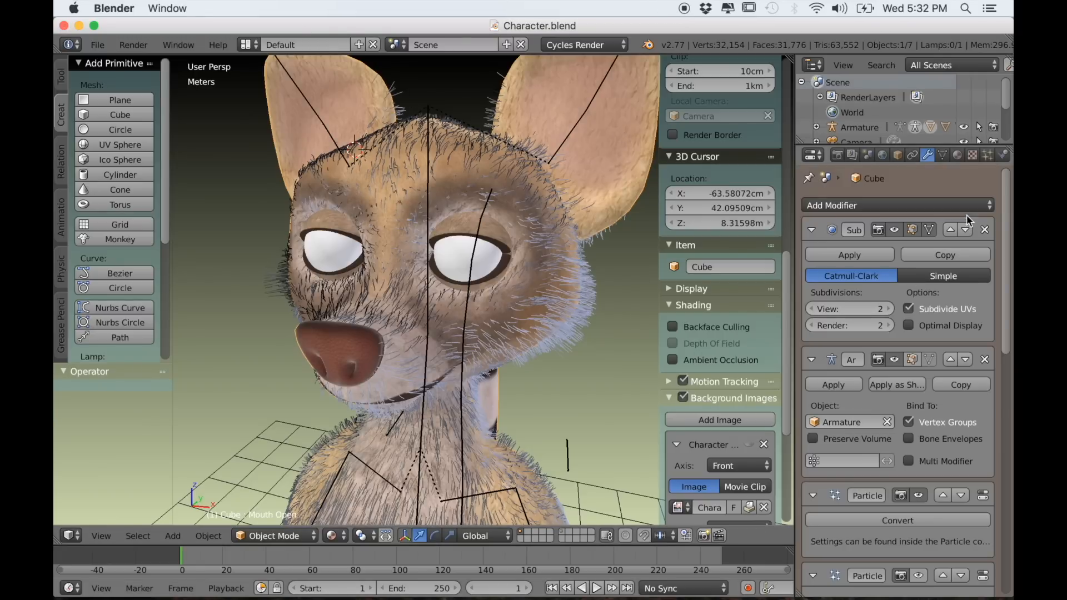
- Add a new shape key below Mouth Open and name it Smile
{"action": "left_click", "coordinate": [942, 156]}
{"action": "scroll", "coordinate": [912, 470], "scroll_direction": "up", "scroll_amount": 2}
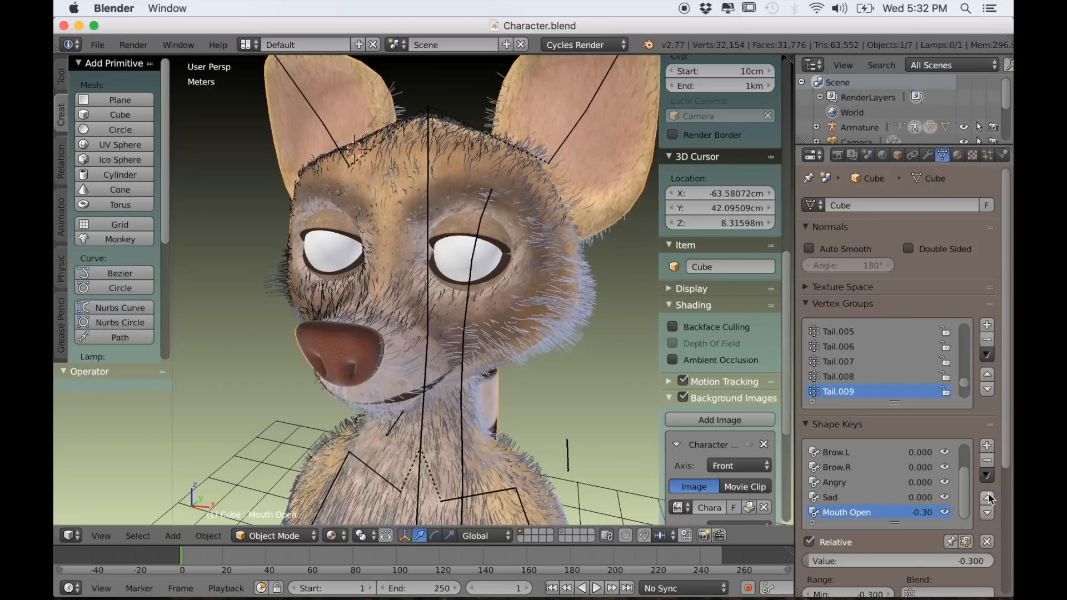
{"action": "scroll", "coordinate": [987, 501], "scroll_direction": "down", "scroll_amount": 4}
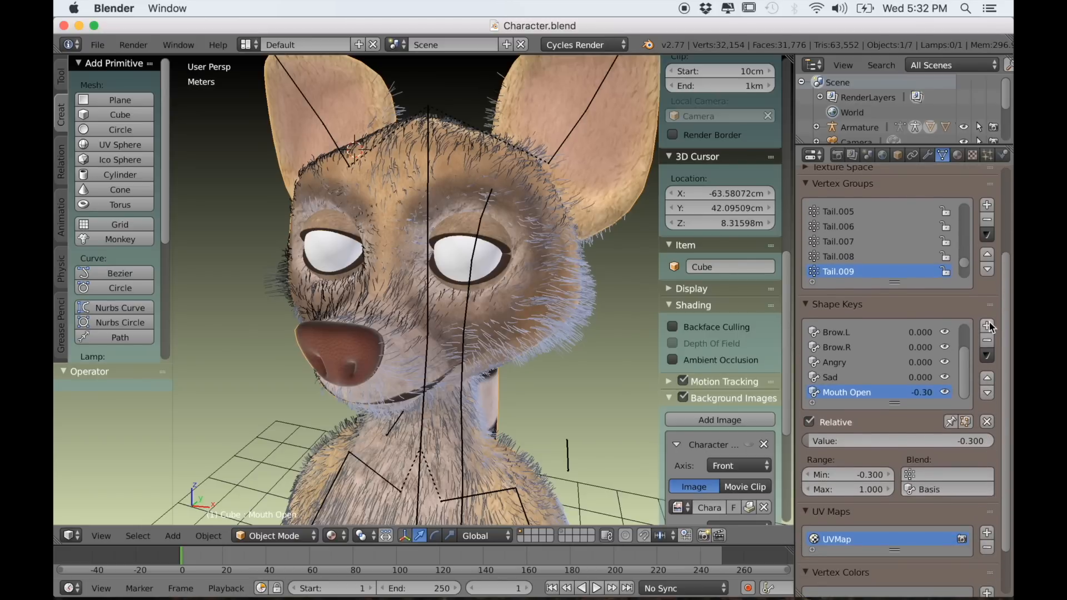
{"action": "left_click", "coordinate": [988, 325]}
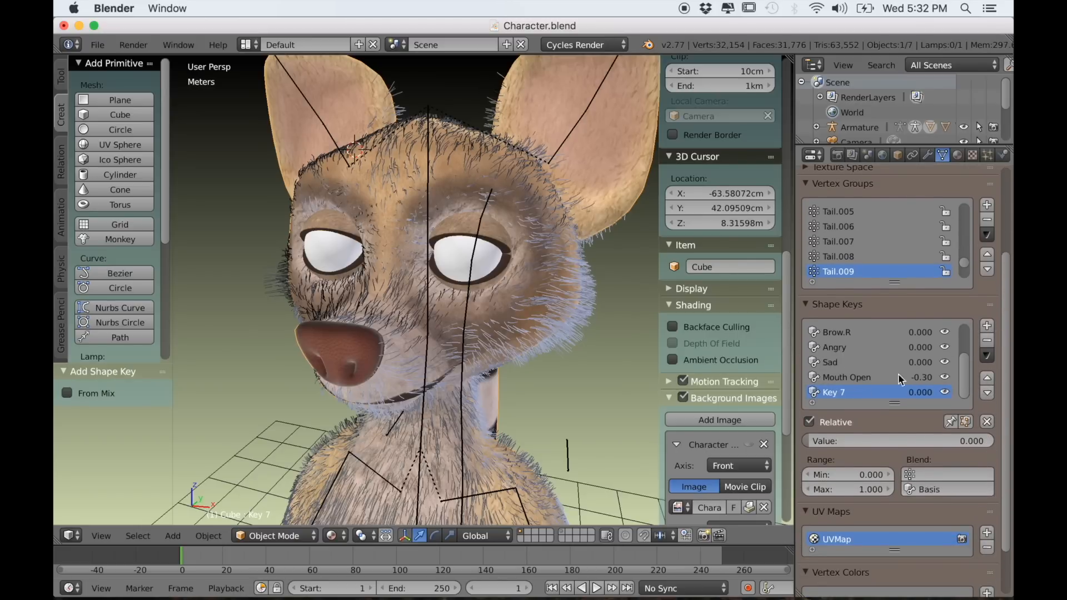
{"action": "double_click", "coordinate": [845, 394]}
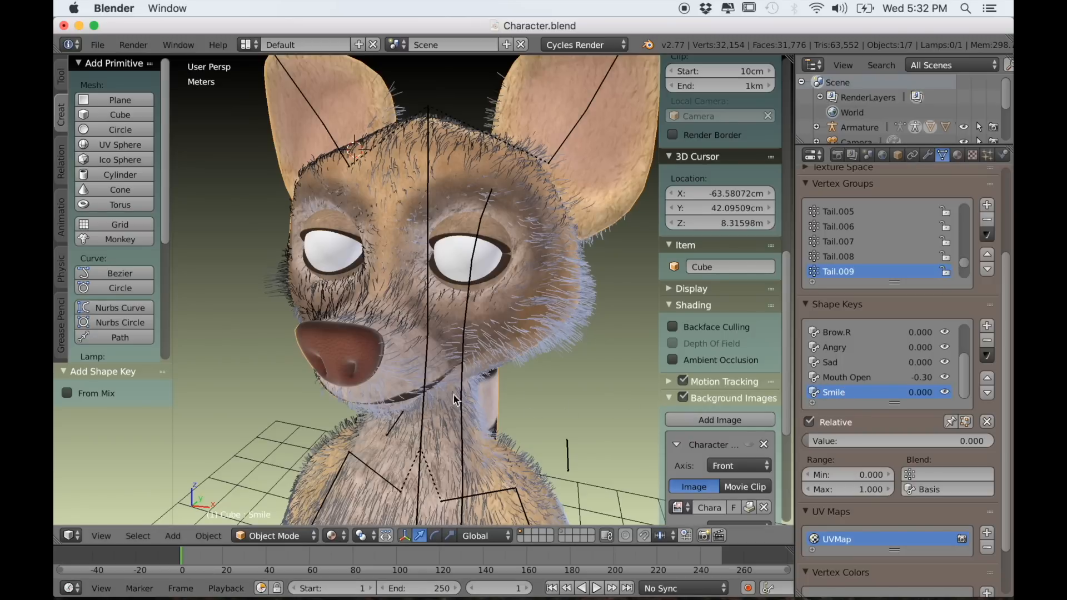
- Select the character's left mouth-corner vertex in the Smile shape key and raise it with smooth proportional editing
{"action": "key", "text": "Tab"}
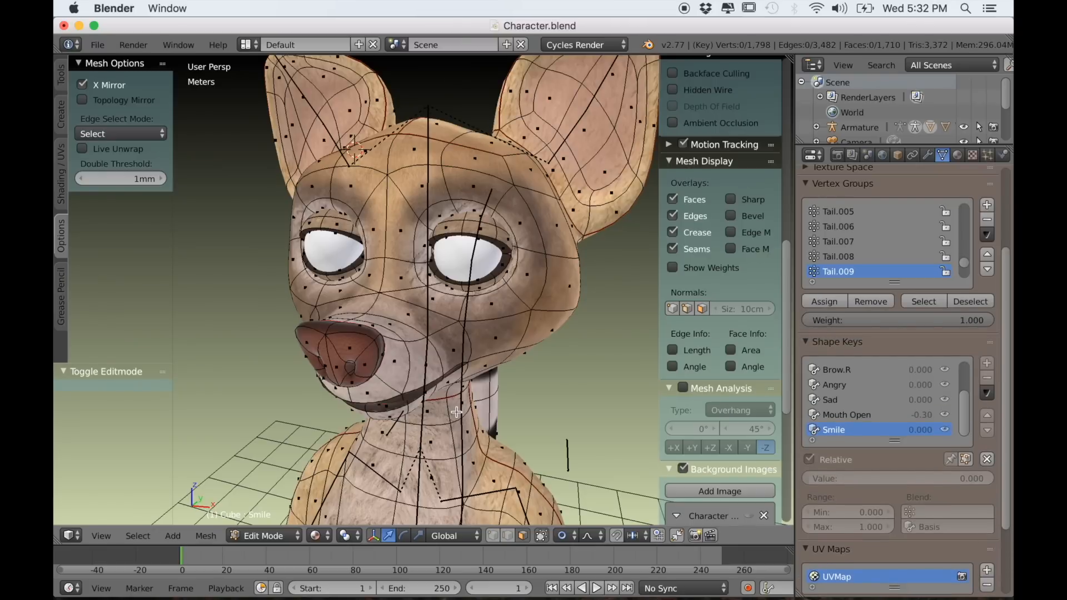
{"action": "middle_click_drag", "start_coordinate": [457, 412], "coordinate": [436, 424]}
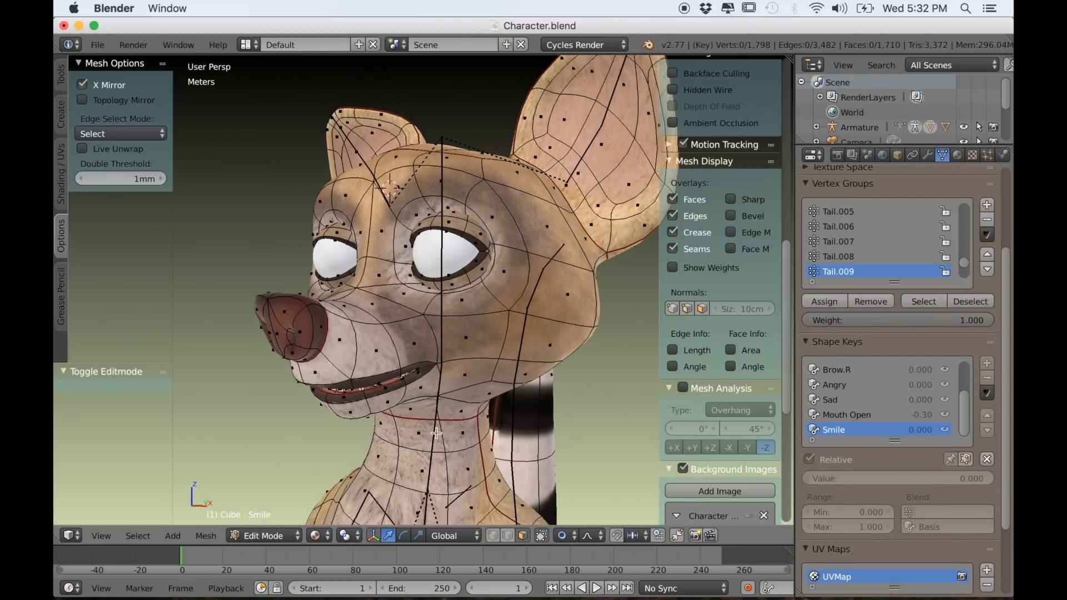
{"action": "scroll", "coordinate": [436, 424], "scroll_direction": "up", "scroll_amount": 1}
{"action": "left_click", "coordinate": [492, 536]}
{"action": "right_click", "coordinate": [437, 386]}
{"action": "mouse_move", "coordinate": [438, 396]}
{"action": "middle_mouse_down"}
{"action": "mouse_move", "coordinate": [503, 375]}
{"action": "mouse_move", "coordinate": [491, 368]}
{"action": "mouse_move", "coordinate": [434, 408]}
{"action": "middle_mouse_up"}
{"action": "key", "text": "g"}
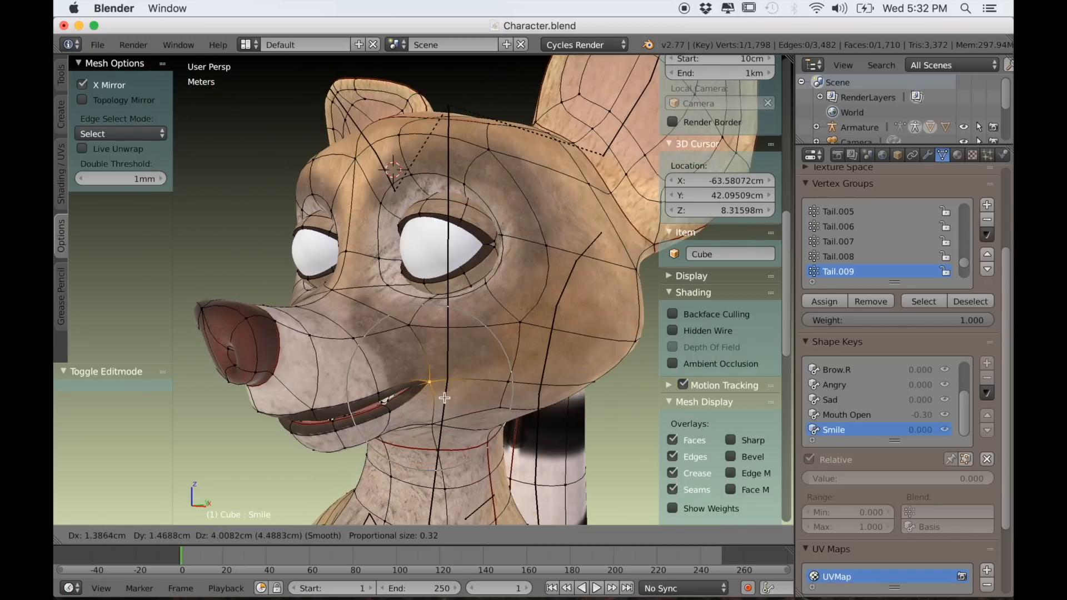
{"action": "left_click", "coordinate": [456, 368]}
- Pull the mouth corner back about 7.85 cm along Y and move it outward along X
{"action": "middle_click_drag", "start_coordinate": [470, 361], "coordinate": [437, 358]}
{"action": "left_click_drag", "start_coordinate": [403, 356], "coordinate": [426, 357]}
{"action": "middle_click_drag", "start_coordinate": [426, 356], "coordinate": [526, 365]}
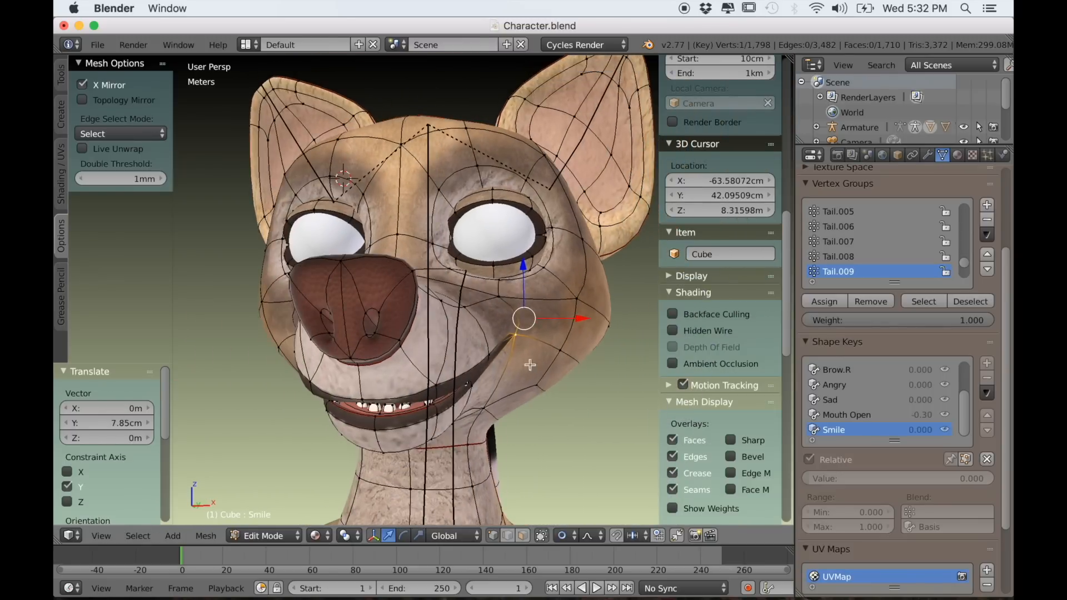
{"action": "left_click_drag", "start_coordinate": [579, 320], "coordinate": [606, 336]}
{"action": "middle_click_drag", "start_coordinate": [461, 372], "coordinate": [516, 399]}
- Set the Smile shape key's value to 1.000
{"action": "key", "text": "Tab"}
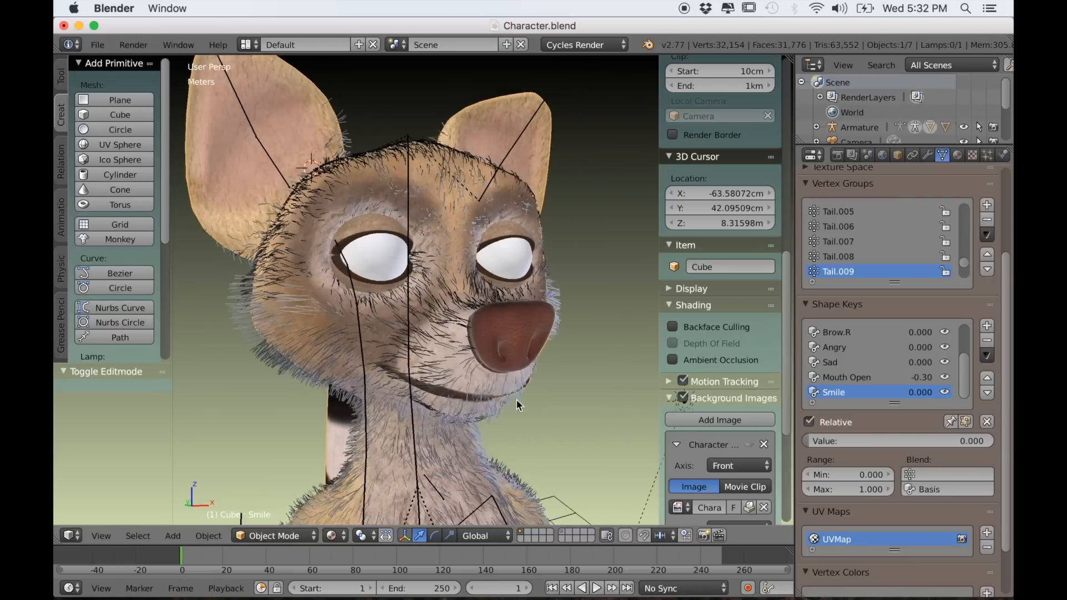
{"action": "left_click_drag", "start_coordinate": [838, 444], "coordinate": [995, 443]}
{"action": "middle_click_drag", "start_coordinate": [657, 466], "coordinate": [465, 369]}
{"action": "scroll", "coordinate": [695, 396], "scroll_direction": "up", "scroll_amount": 1}
{"action": "scroll", "coordinate": [612, 395], "scroll_direction": "down", "scroll_amount": 3}
{"action": "middle_click_drag", "start_coordinate": [551, 396], "coordinate": [532, 354]}
- Select the whole fang at the left corner of the mouth and move it about 1.54 cm outward along X
{"action": "key", "text": "Tab"}
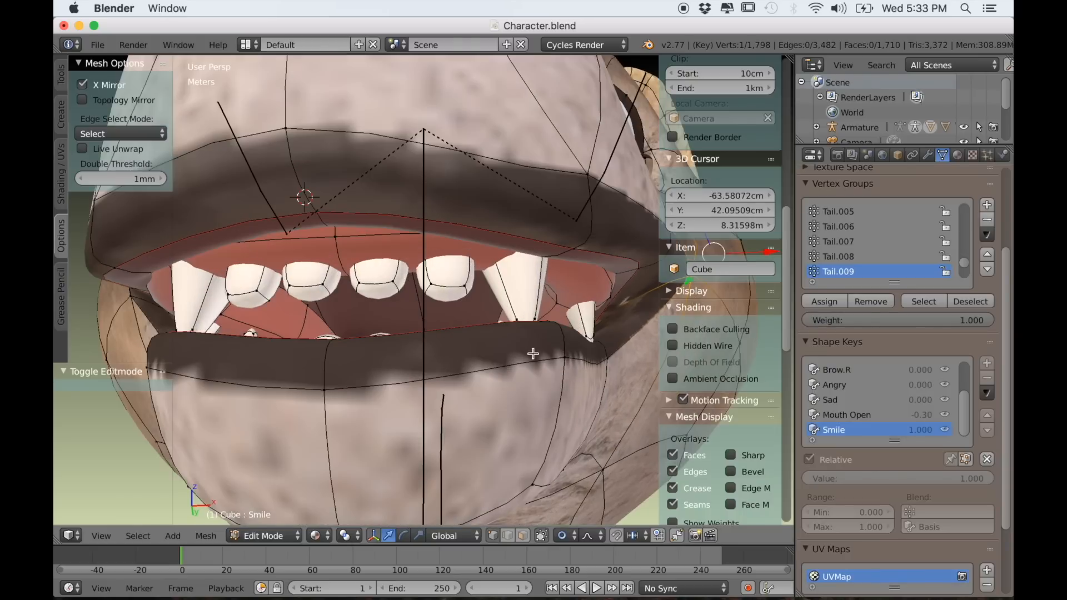
{"action": "right_click", "coordinate": [559, 305], "text": "ctrl"}
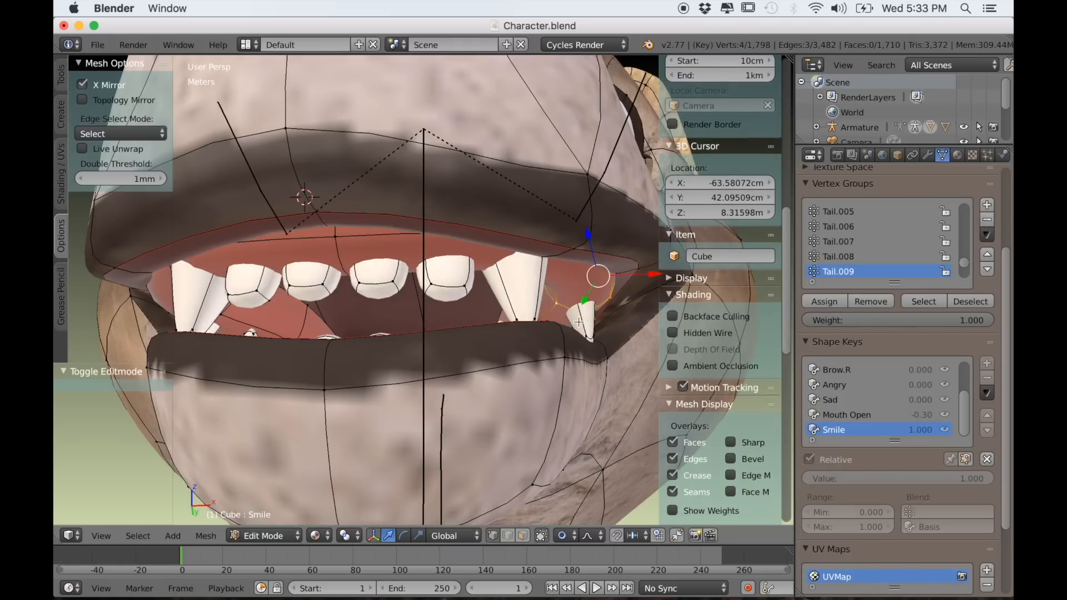
{"action": "key", "text": "l"}
{"action": "middle_click_drag", "start_coordinate": [557, 332], "coordinate": [562, 331]}
{"action": "scroll", "coordinate": [583, 317], "scroll_direction": "down", "scroll_amount": 3}
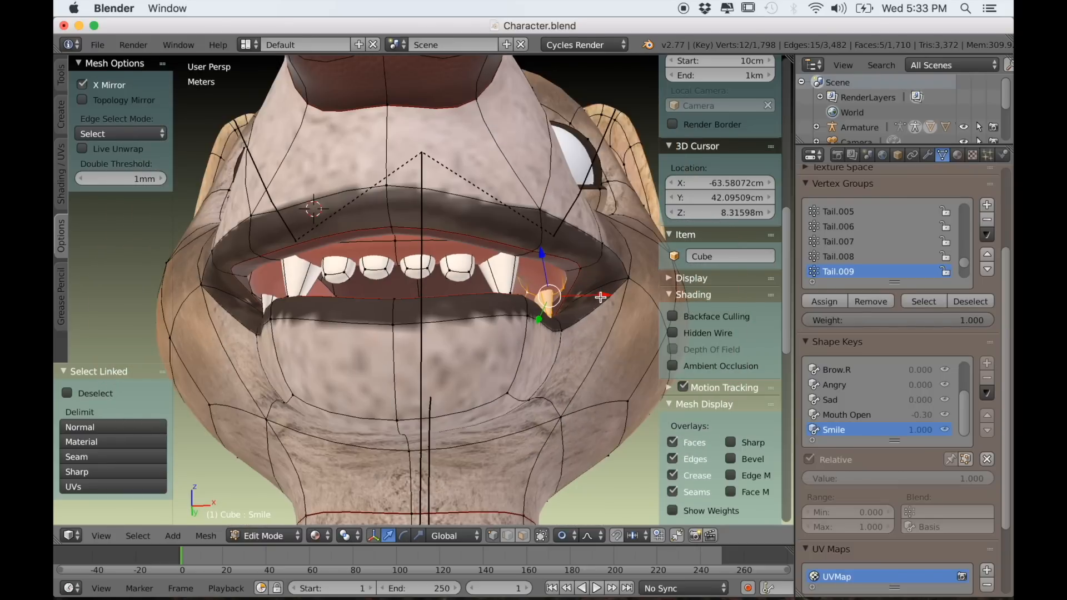
{"action": "key", "text": "g"}
{"action": "key", "text": "x"}
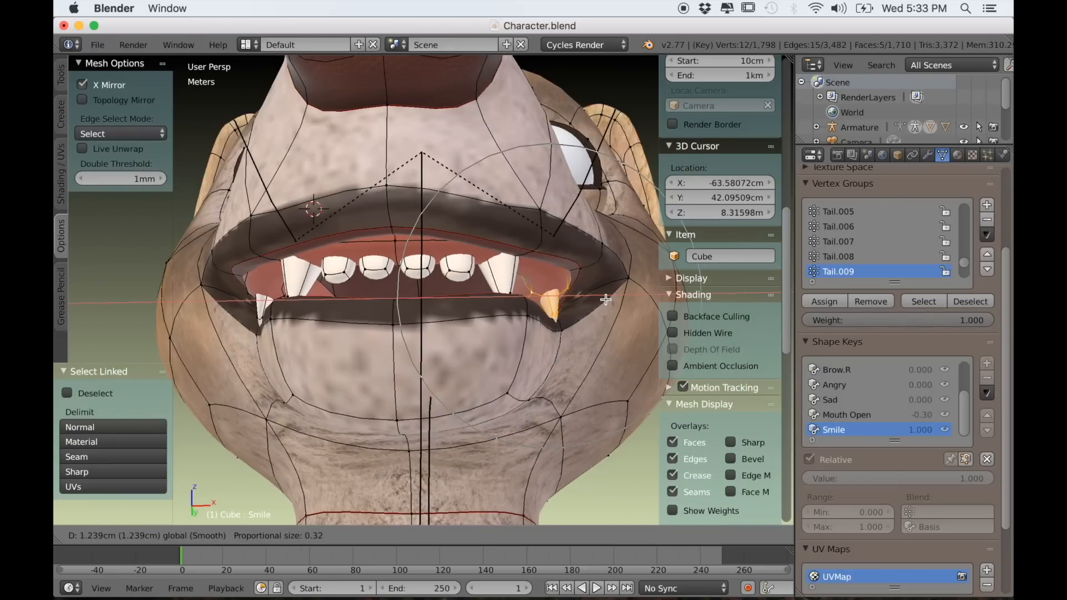
{"action": "left_click", "coordinate": [607, 300]}
- Check the smile on the furred face and nudge the corner fang slightly inward along X
{"action": "middle_click_drag", "start_coordinate": [578, 332], "coordinate": [512, 364]}
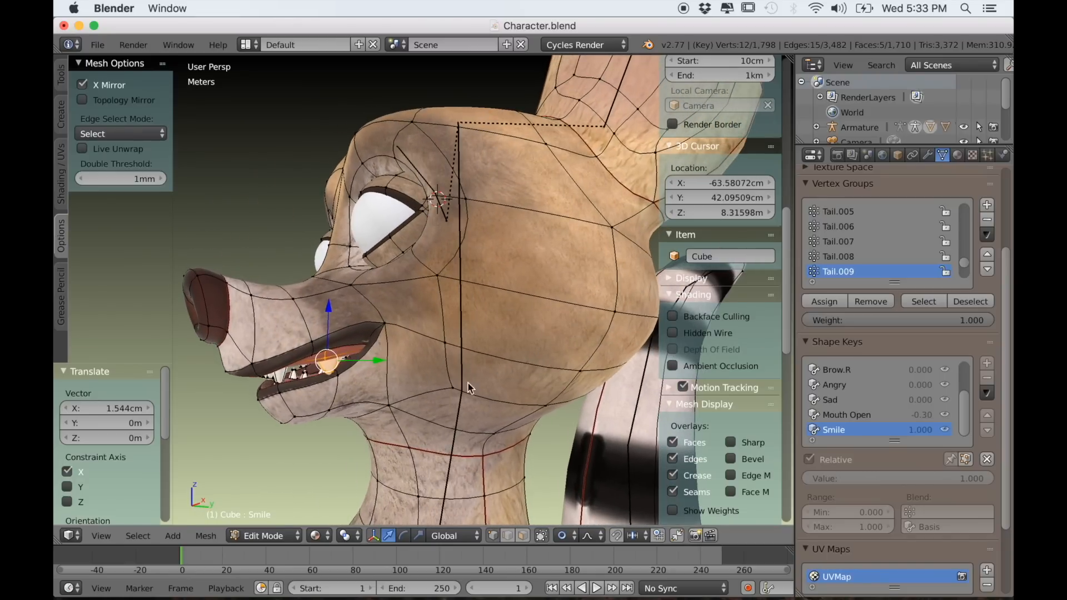
{"action": "key", "text": "Tab"}
{"action": "middle_click_drag", "start_coordinate": [461, 392], "coordinate": [582, 434]}
{"action": "middle_click_drag", "start_coordinate": [391, 405], "coordinate": [470, 362]}
{"action": "key", "text": "Tab"}
{"action": "scroll", "coordinate": [475, 406], "scroll_direction": "up", "scroll_amount": 4}
{"action": "left_click_drag", "start_coordinate": [610, 315], "coordinate": [594, 319]}
{"action": "middle_click_drag", "start_coordinate": [593, 319], "coordinate": [536, 365]}
- Examine the smile, the lips and the teeth on the furred head from below and from the front
{"action": "key", "text": "Tab"}
{"action": "scroll", "coordinate": [423, 393], "scroll_direction": "down", "scroll_amount": 3}
{"action": "middle_click_drag", "start_coordinate": [418, 395], "coordinate": [622, 392]}
{"action": "scroll", "coordinate": [590, 406], "scroll_direction": "up", "scroll_amount": 5}
{"action": "middle_click_drag", "start_coordinate": [560, 410], "coordinate": [482, 392]}
{"action": "key", "text": "Tab"}
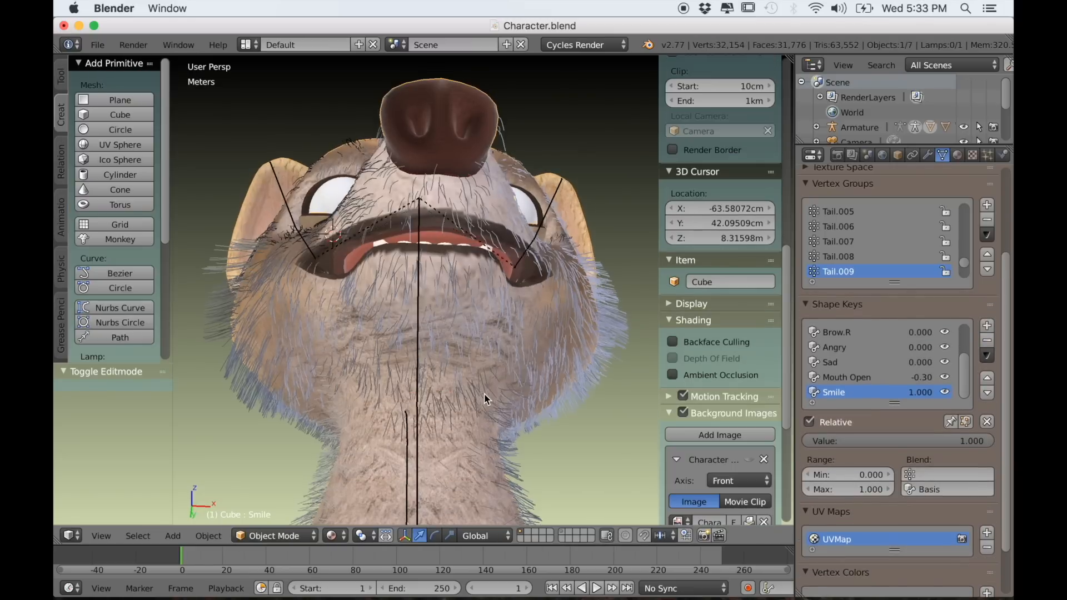
{"action": "middle_click_drag", "start_coordinate": [485, 392], "coordinate": [454, 434]}
{"action": "key", "text": "Tab"}
{"action": "key", "text": "Tab"}
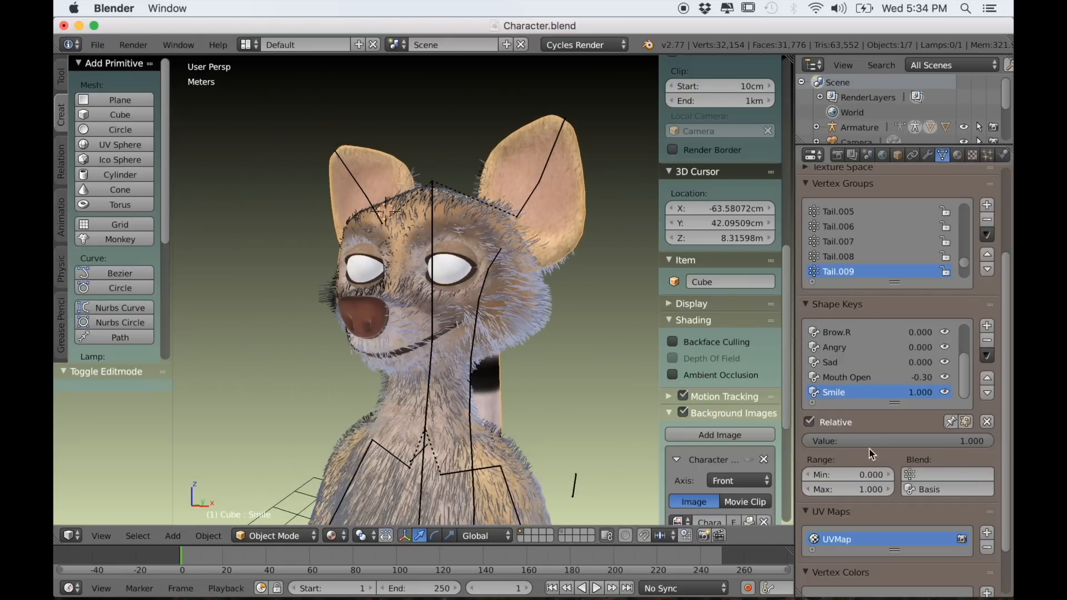
- Test the Smile shape key by lowering its value to 0.000 and raising it to 1.000
{"action": "left_click_drag", "start_coordinate": [945, 441], "coordinate": [806, 441]}
{"action": "scroll", "coordinate": [665, 435], "scroll_direction": "down", "scroll_amount": 2}
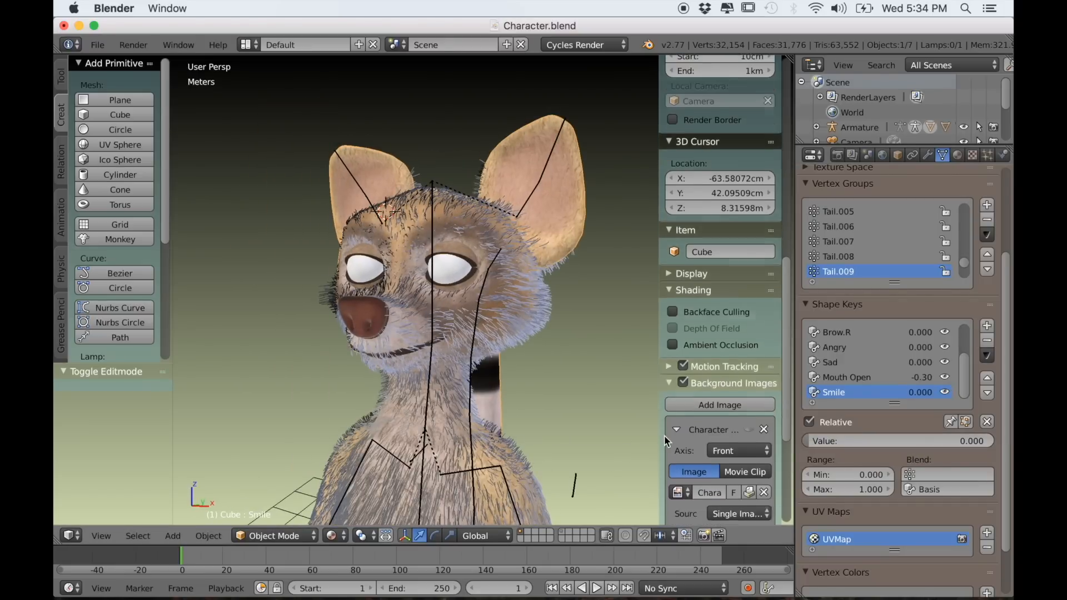
{"action": "scroll", "coordinate": [533, 396], "scroll_direction": "up", "scroll_amount": 4}
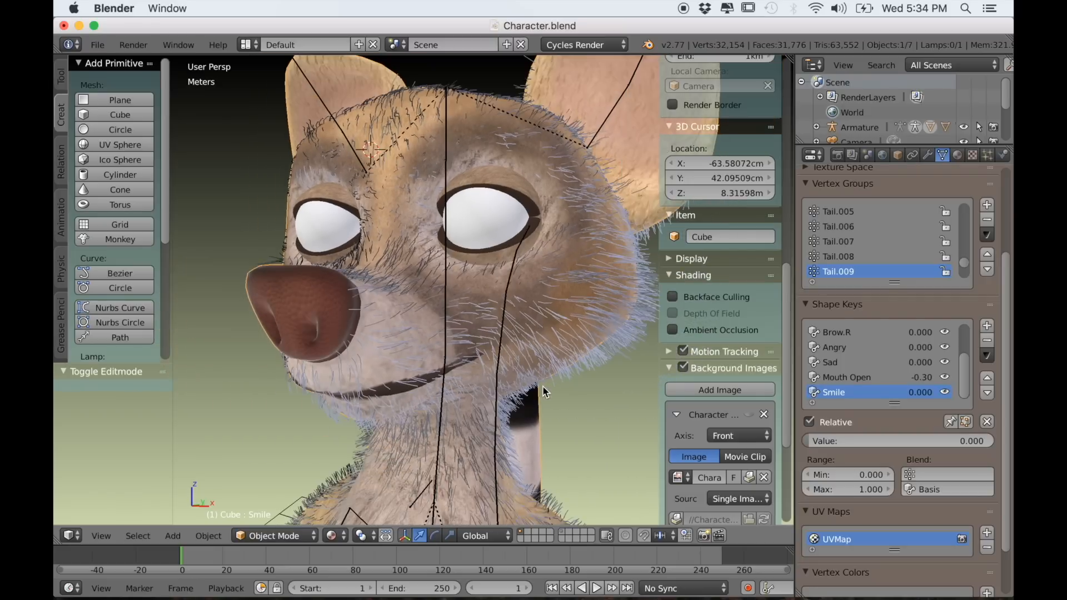
{"action": "left_click_drag", "start_coordinate": [808, 441], "coordinate": [994, 440]}
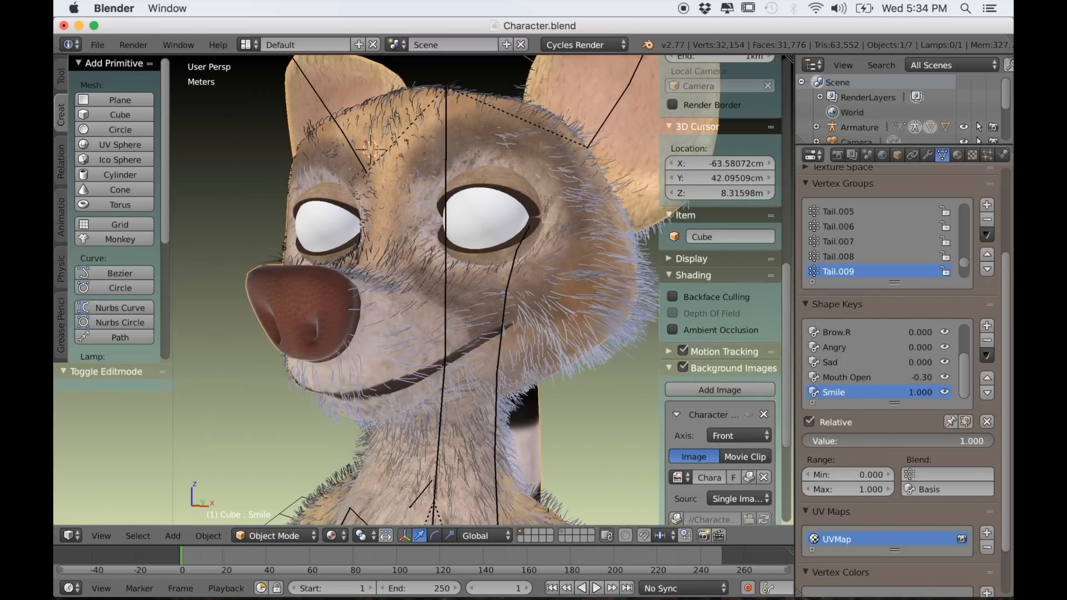
{"action": "middle_click_drag", "start_coordinate": [408, 377], "coordinate": [428, 395]}
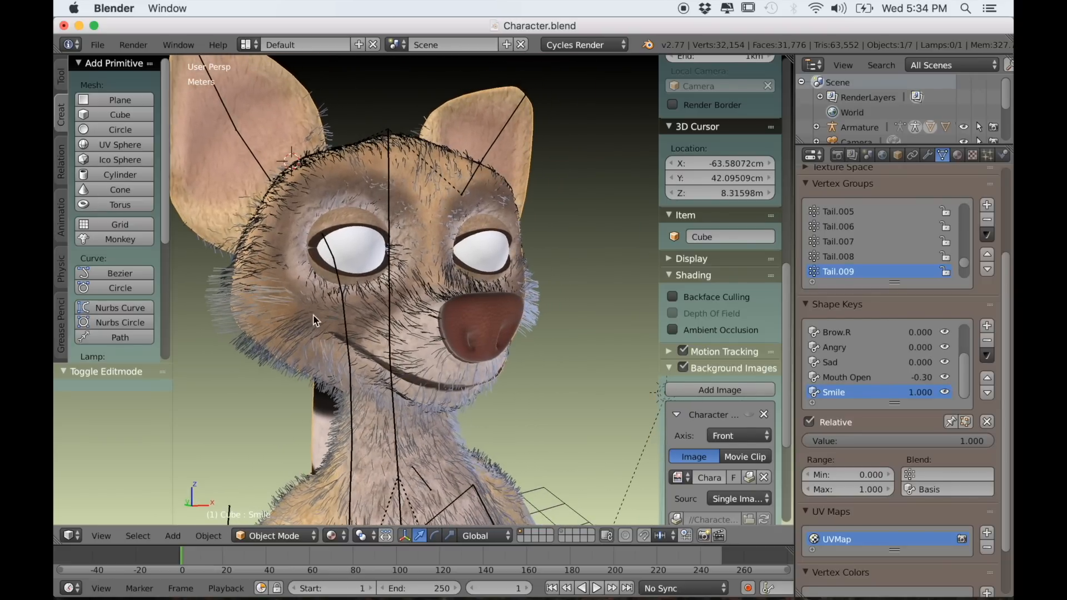
- Turn off X Mirror for mesh editing and add a new shape key named Left Smile
{"action": "key", "text": "Tab"}
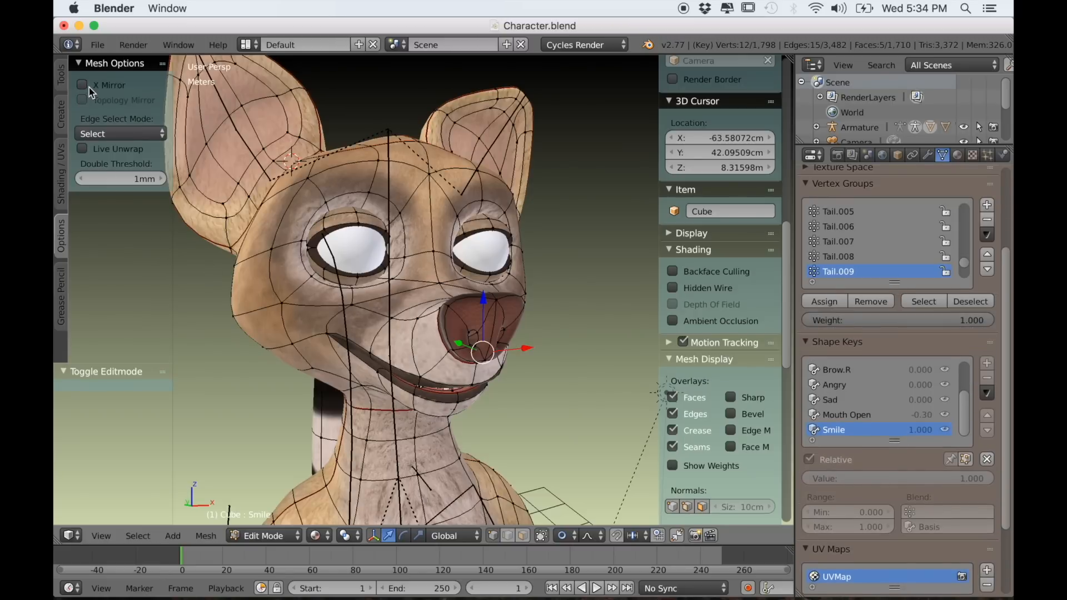
{"action": "key", "text": "Tab"}
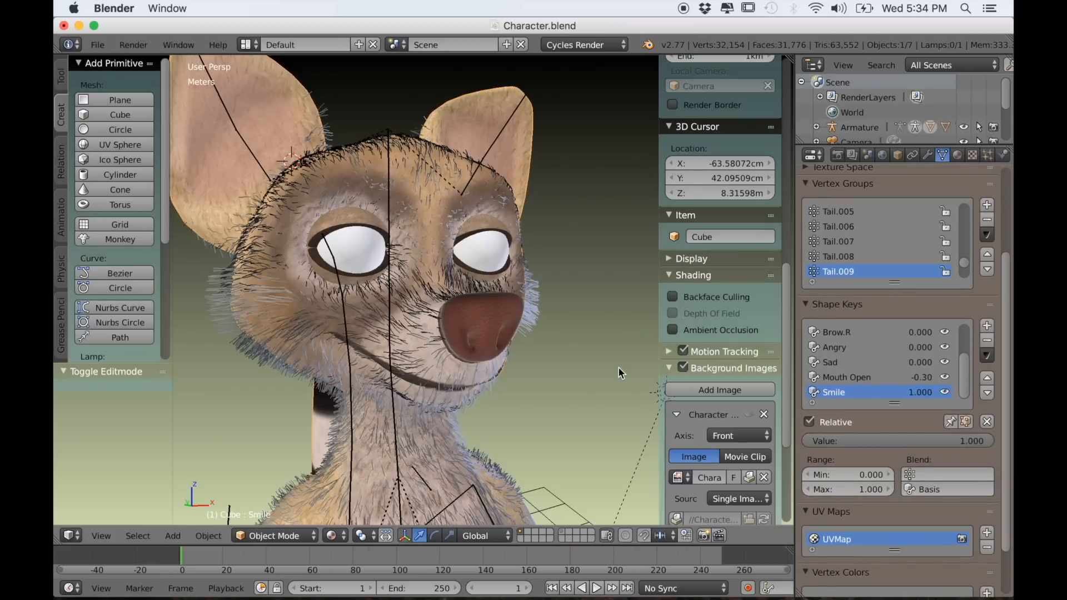
{"action": "left_click", "coordinate": [987, 326]}
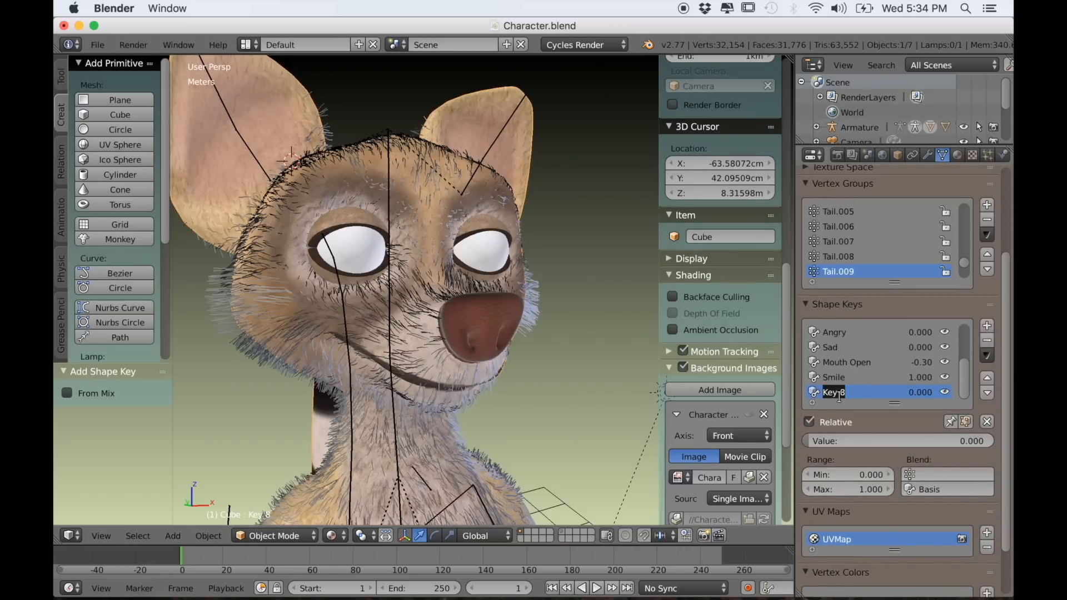
{"action": "type", "text": "L"}
- Set the Smile shape key's value to 0.000
{"action": "scroll", "coordinate": [539, 389], "scroll_direction": "down", "scroll_amount": 2}
{"action": "middle_click_drag", "start_coordinate": [538, 388], "coordinate": [501, 387]}
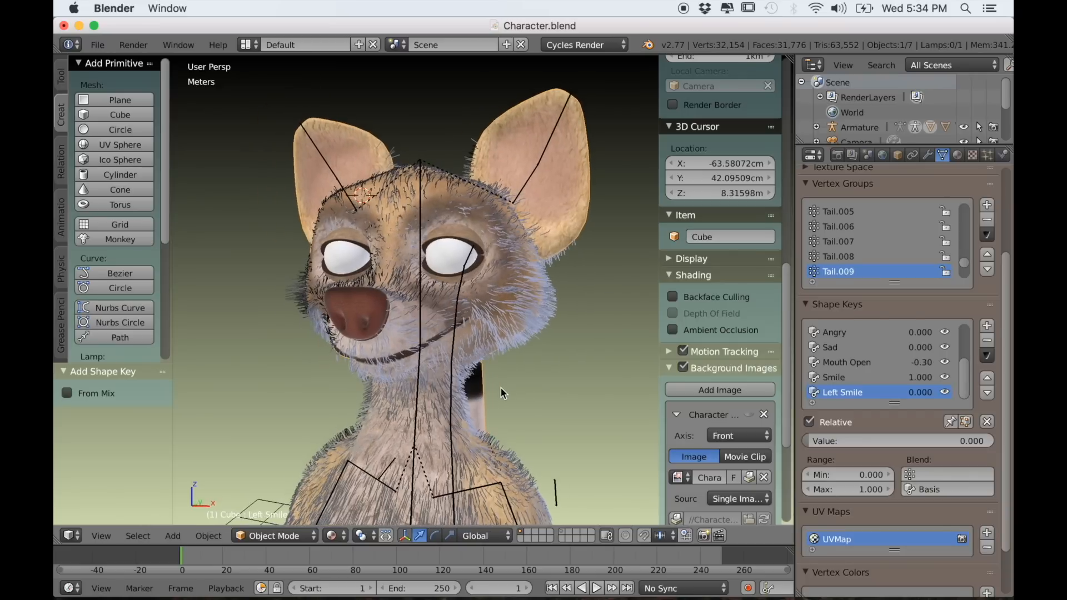
{"action": "scroll", "coordinate": [522, 401], "scroll_direction": "up", "scroll_amount": 3}
{"action": "left_click", "coordinate": [832, 379]}
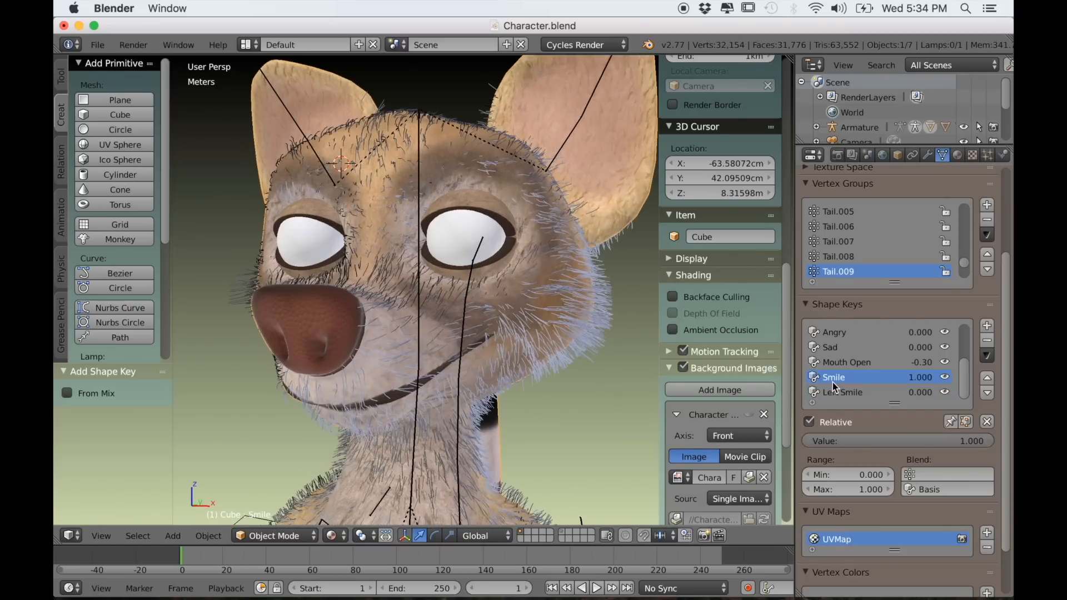
{"action": "left_click_drag", "start_coordinate": [897, 441], "coordinate": [809, 441]}
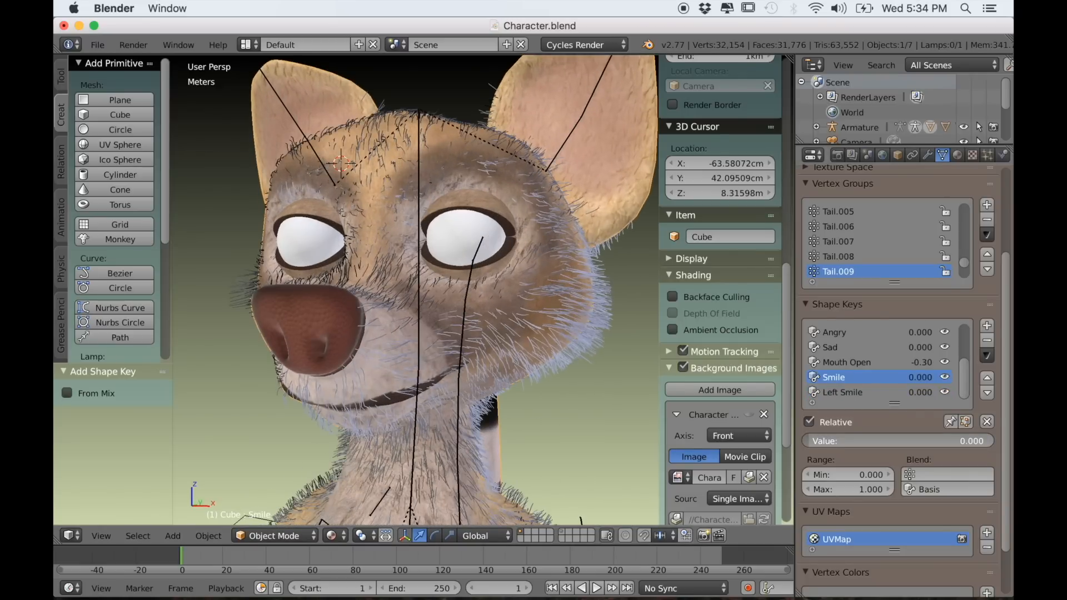
- Set the Smile key's range minimum to -0.600, try its value at -0.600, and clear all shape key values
{"action": "middle_click_drag", "start_coordinate": [465, 375], "coordinate": [473, 381]}
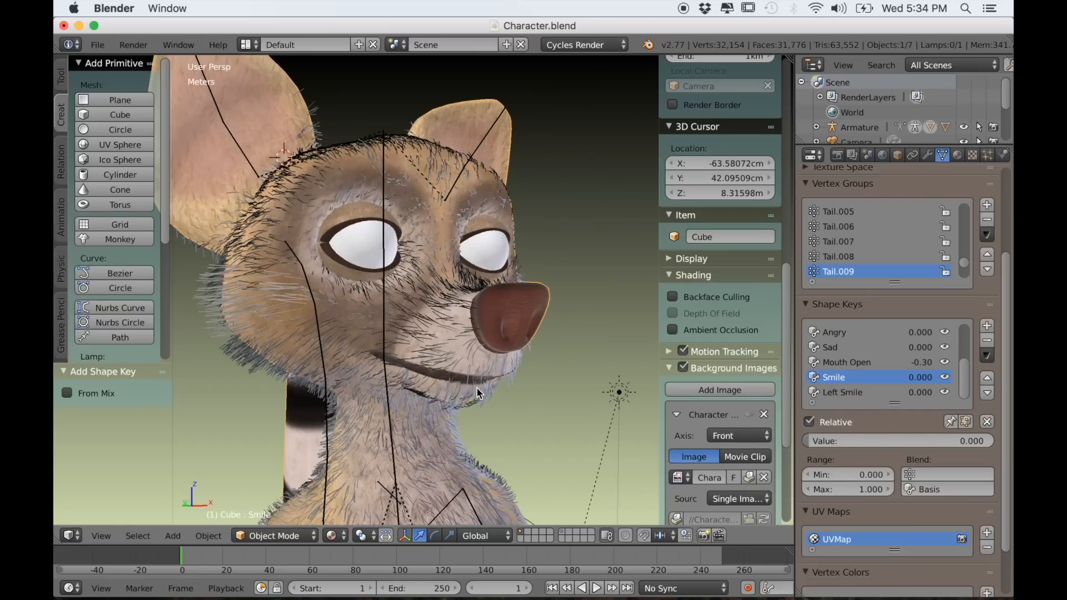
{"action": "left_click_drag", "start_coordinate": [836, 476], "coordinate": [803, 475]}
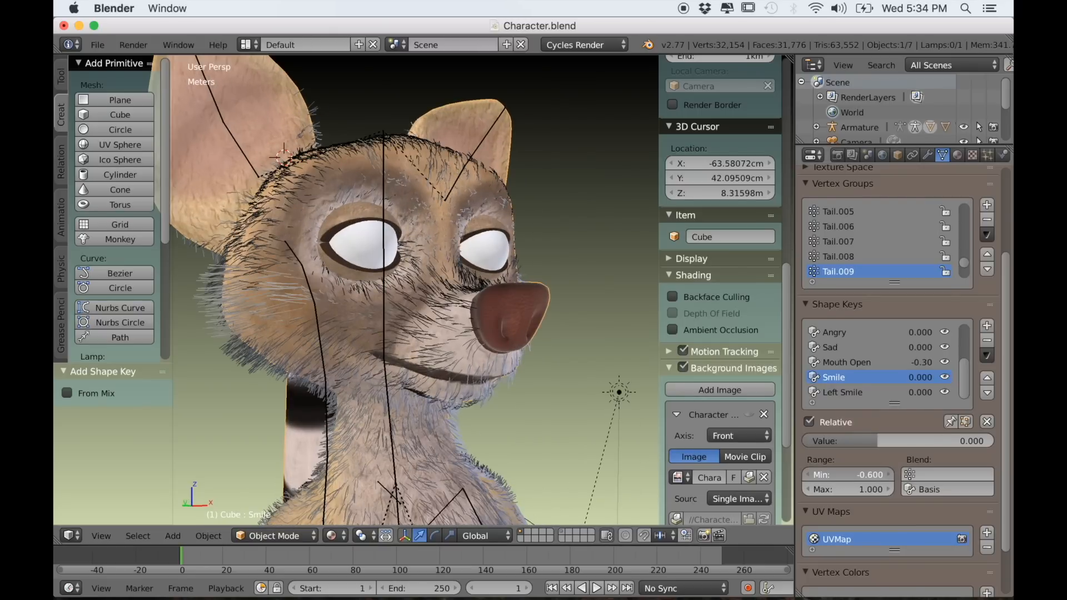
{"action": "left_click_drag", "start_coordinate": [843, 442], "coordinate": [803, 442]}
{"action": "middle_click_drag", "start_coordinate": [562, 406], "coordinate": [624, 393]}
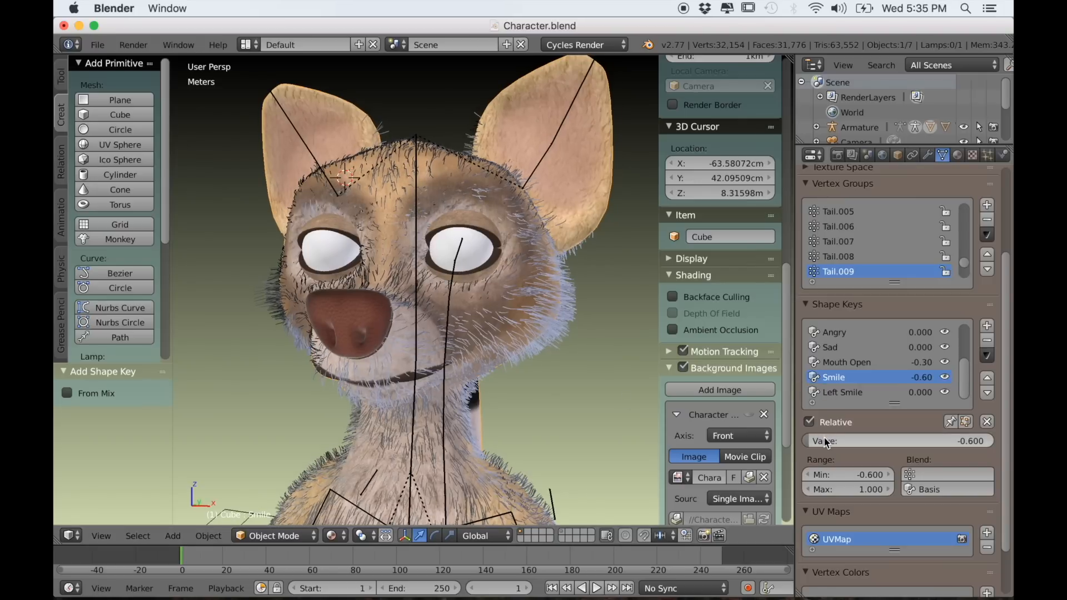
{"action": "left_click", "coordinate": [987, 421]}
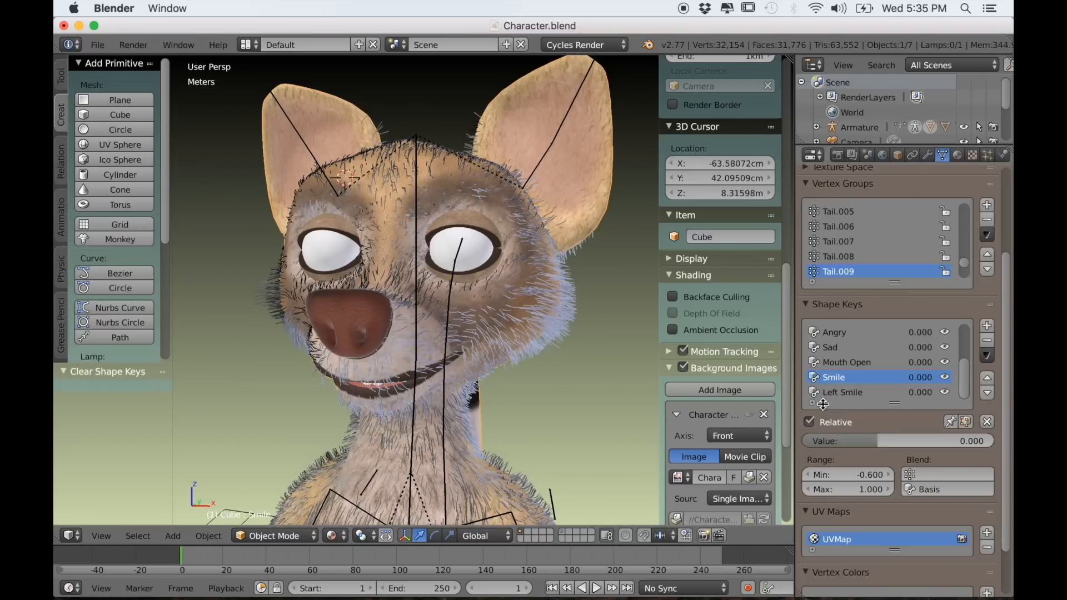
- Raise the character's left mouth corner in the Left Smile shape key and pull it about 8.93 cm outward along X
{"action": "left_click", "coordinate": [843, 393]}
{"action": "middle_click_drag", "start_coordinate": [434, 365], "coordinate": [396, 359]}
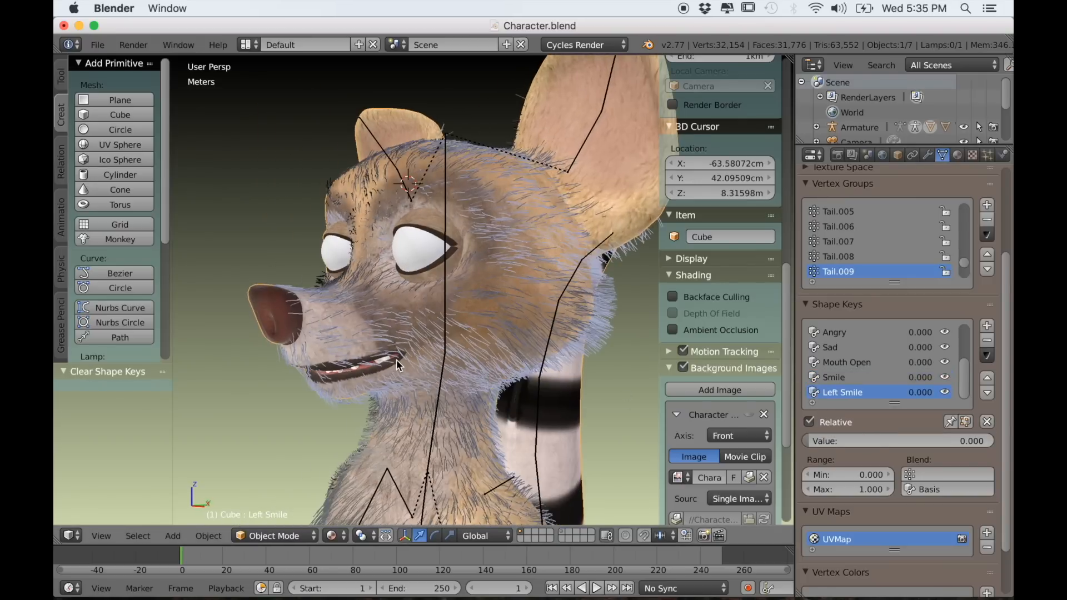
{"action": "scroll", "coordinate": [396, 359], "scroll_direction": "up", "scroll_amount": 2}
{"action": "key", "text": "Tab"}
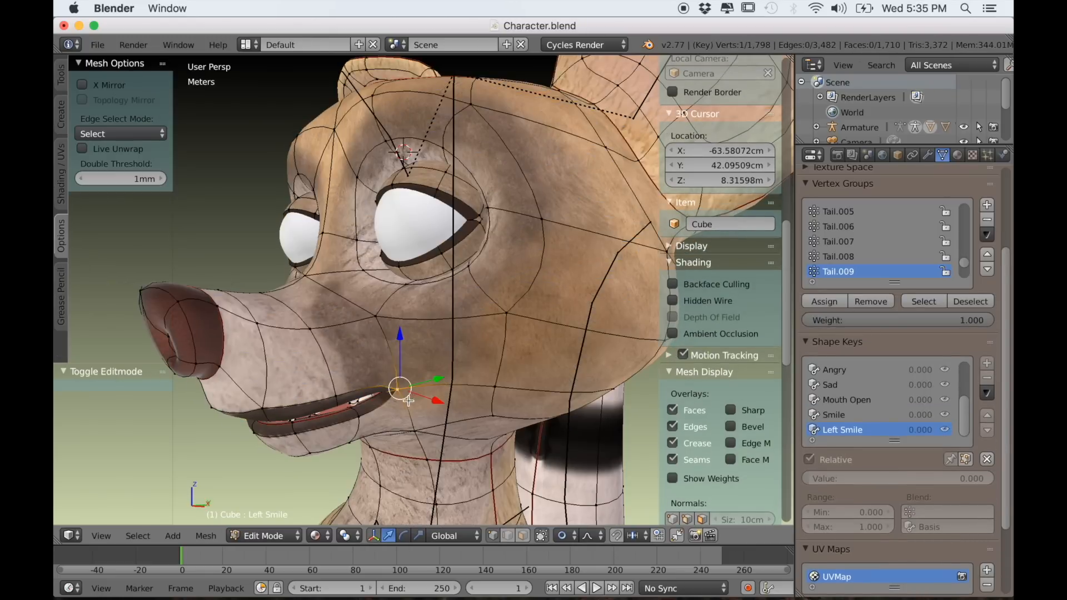
{"action": "key", "text": "g"}
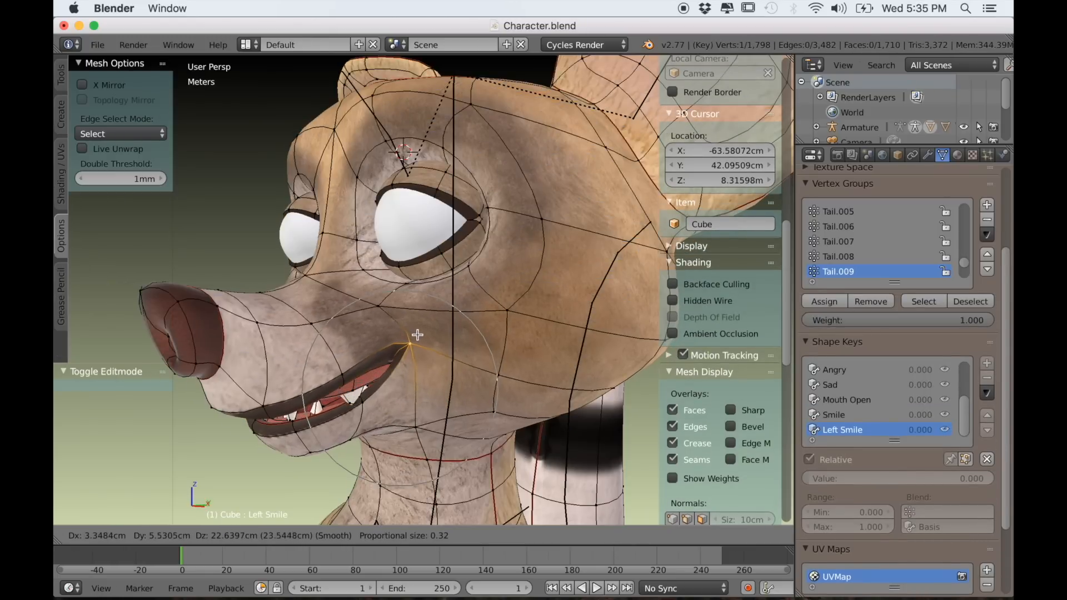
{"action": "left_click", "coordinate": [414, 322]}
{"action": "scroll", "coordinate": [415, 322], "scroll_direction": "down", "scroll_amount": 4}
{"action": "middle_click_drag", "start_coordinate": [415, 323], "coordinate": [469, 351]}
{"action": "scroll", "coordinate": [474, 365], "scroll_direction": "up", "scroll_amount": 3}
{"action": "left_click_drag", "start_coordinate": [512, 303], "coordinate": [532, 317]}
- Select the lower-lip edge near the left mouth corner and move it about 4.08 cm outward along X
{"action": "scroll", "coordinate": [420, 373], "scroll_direction": "up", "scroll_amount": 8}
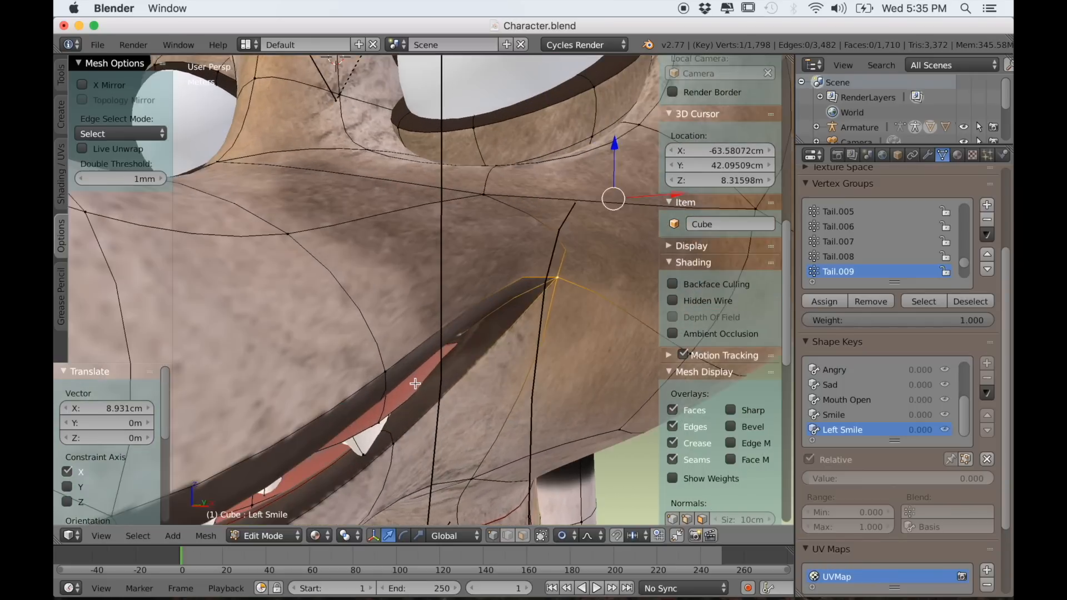
{"action": "middle_click_drag", "start_coordinate": [415, 383], "coordinate": [389, 398]}
{"action": "right_click", "coordinate": [402, 376], "text": "alt"}
{"action": "scroll", "coordinate": [364, 394], "scroll_direction": "down", "scroll_amount": 6}
{"action": "scroll", "coordinate": [437, 348], "scroll_direction": "up", "scroll_amount": 1}
{"action": "scroll", "coordinate": [449, 344], "scroll_direction": "up", "scroll_amount": 2}
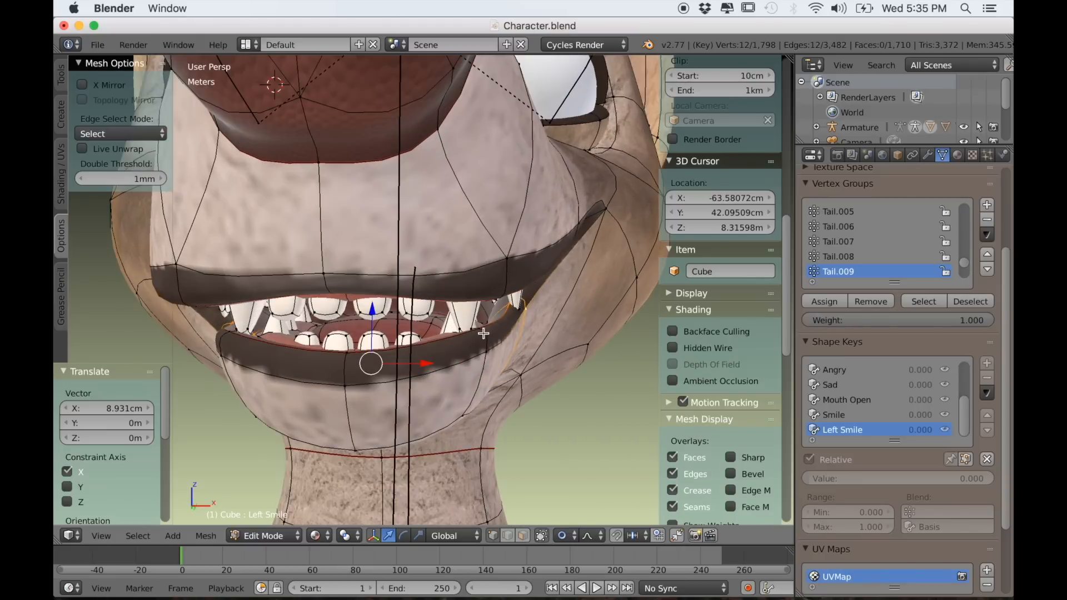
{"action": "right_click", "coordinate": [510, 308]}
{"action": "left_click_drag", "start_coordinate": [555, 313], "coordinate": [574, 329]}
- Move the left mouth-corner vertex about 2.5 cm in X, 5.6 cm in Y and -4 cm in Z
{"action": "scroll", "coordinate": [544, 345], "scroll_direction": "down", "scroll_amount": 6}
{"action": "middle_click_drag", "start_coordinate": [544, 345], "coordinate": [480, 356]}
{"action": "scroll", "coordinate": [439, 353], "scroll_direction": "up", "scroll_amount": 4}
{"action": "scroll", "coordinate": [355, 317], "scroll_direction": "up", "scroll_amount": 3}
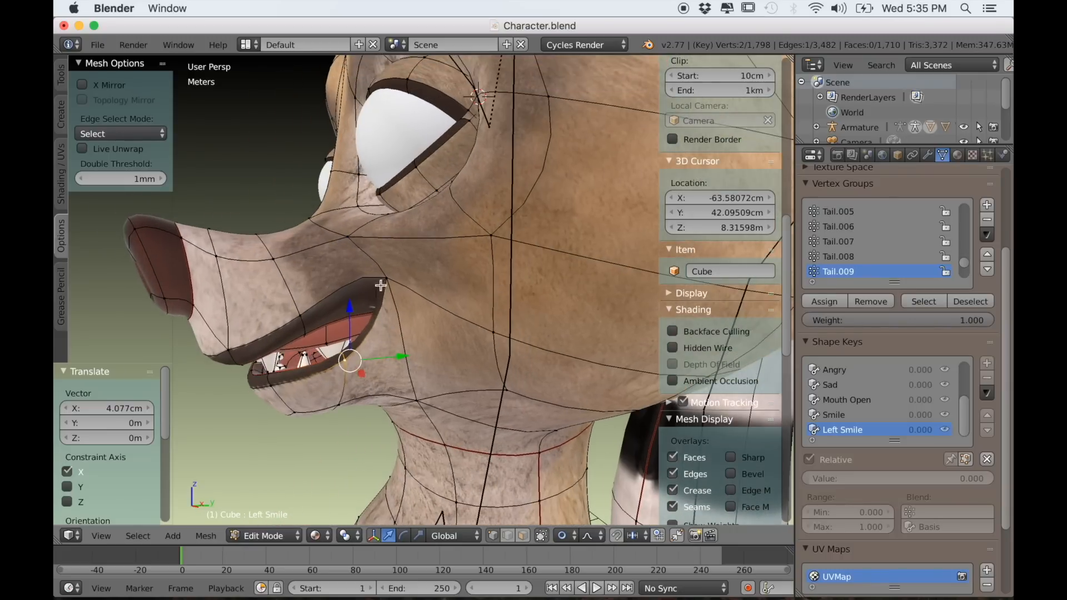
{"action": "right_click", "coordinate": [385, 283]}
{"action": "key", "text": "g"}
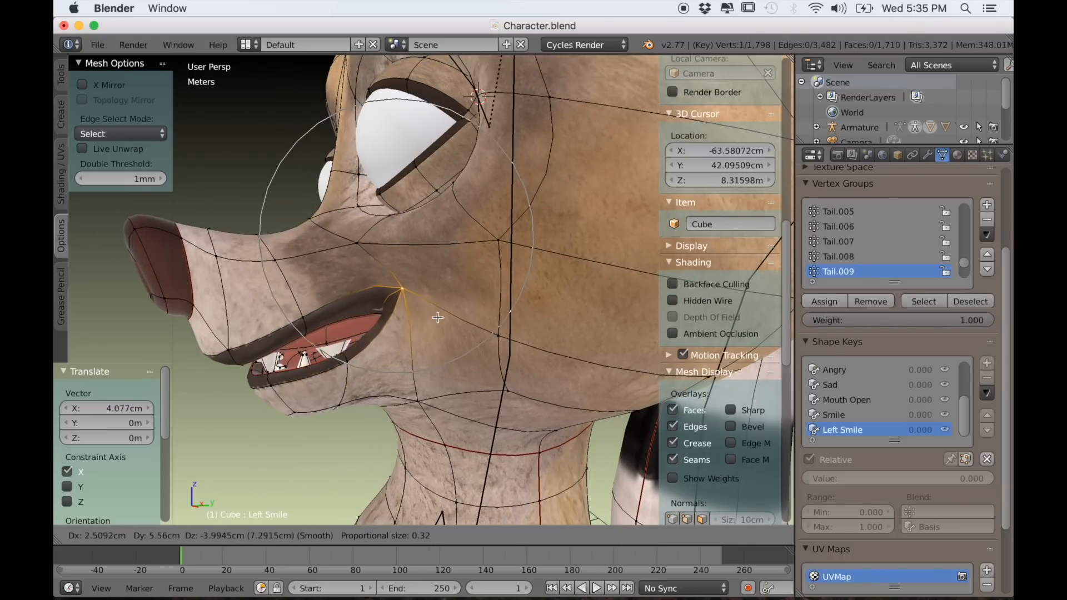
{"action": "left_click", "coordinate": [439, 320]}
- Select the character's right mouth-corner vertex and nudge it slightly back and down in the Left Smile shape key
{"action": "scroll", "coordinate": [438, 319], "scroll_direction": "down", "scroll_amount": 4}
{"action": "middle_click_drag", "start_coordinate": [433, 319], "coordinate": [535, 320]}
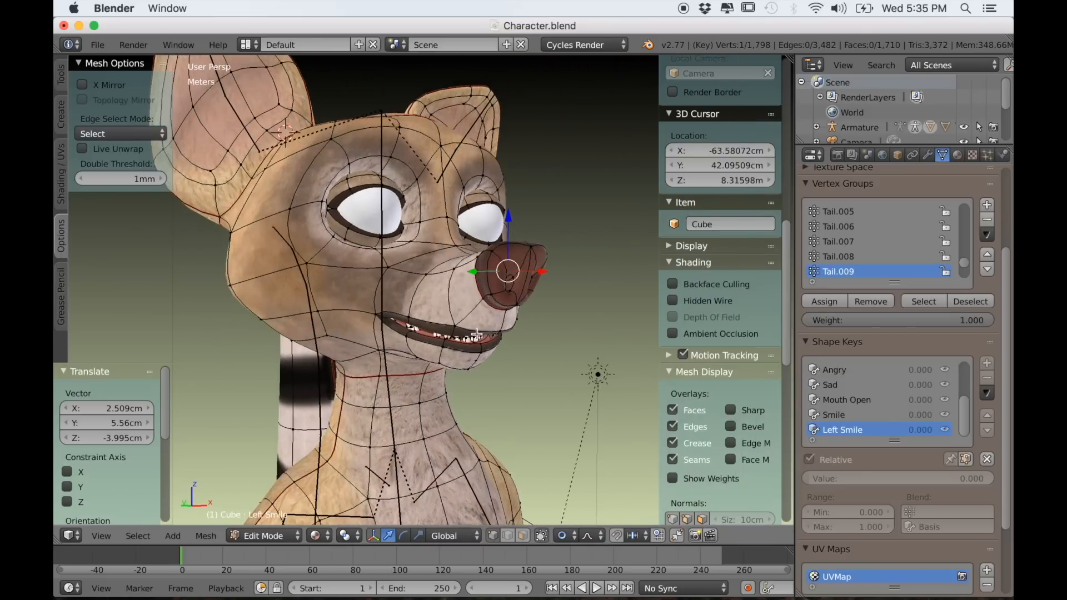
{"action": "scroll", "coordinate": [380, 331], "scroll_direction": "up", "scroll_amount": 3}
{"action": "right_click", "coordinate": [364, 332]}
{"action": "middle_click_drag", "start_coordinate": [365, 333], "coordinate": [383, 334]}
{"action": "scroll", "coordinate": [383, 334], "scroll_direction": "down", "scroll_amount": 4}
{"action": "key", "text": "g"}
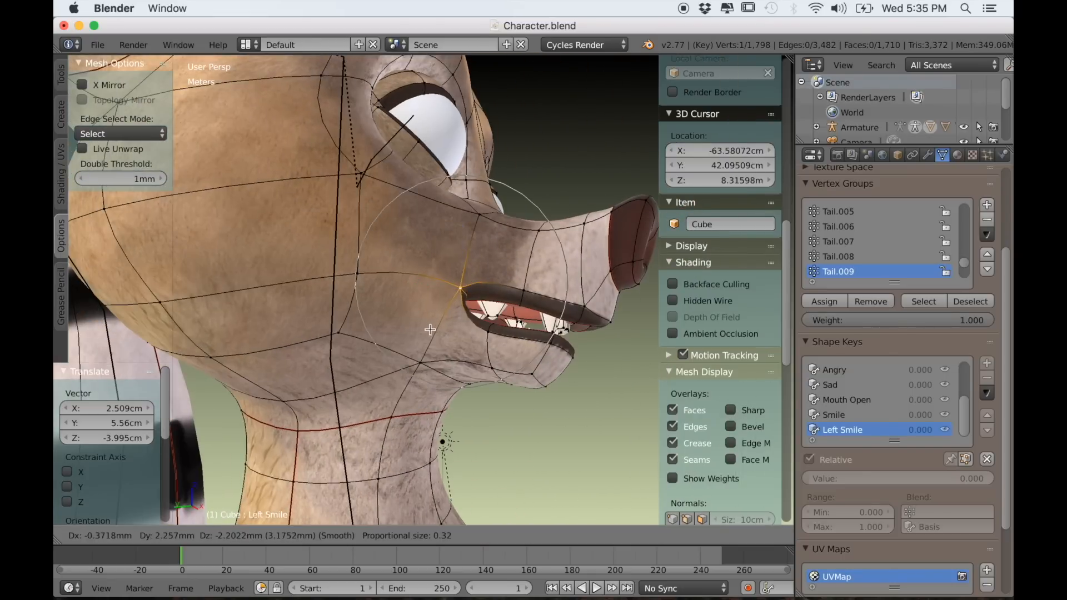
{"action": "left_click", "coordinate": [448, 340]}
- Return to Object Mode and set the Left Smile key's value to 1.000 to check the one-sided smile
{"action": "middle_click_drag", "start_coordinate": [447, 340], "coordinate": [408, 382]}
{"action": "key", "text": "Tab"}
{"action": "scroll", "coordinate": [405, 397], "scroll_direction": "up", "scroll_amount": 3}
{"action": "scroll", "coordinate": [408, 382], "scroll_direction": "up", "scroll_amount": 2}
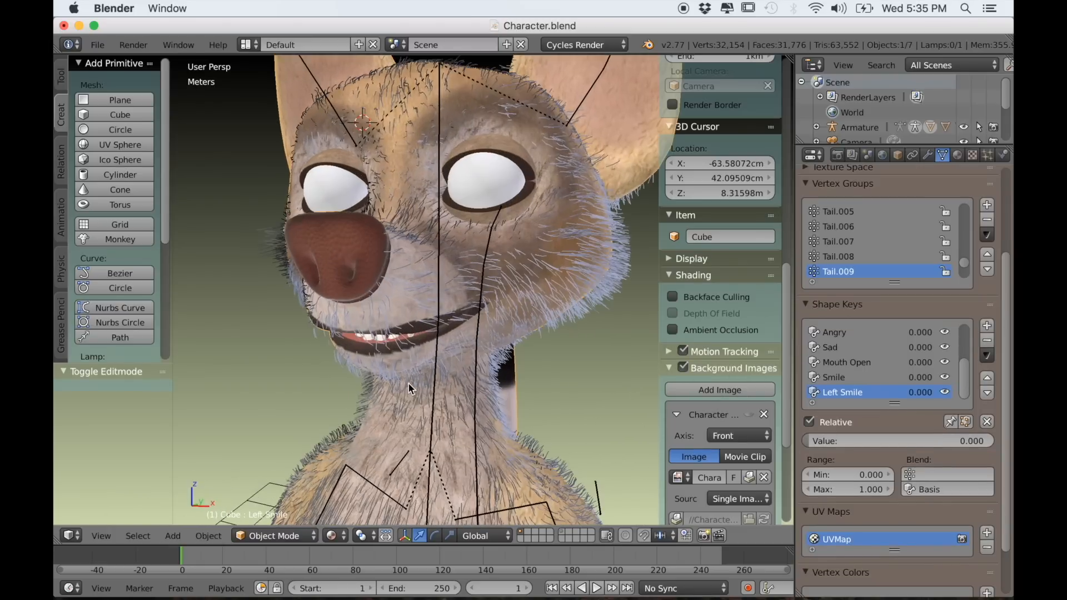
{"action": "left_click_drag", "start_coordinate": [812, 445], "coordinate": [993, 442]}
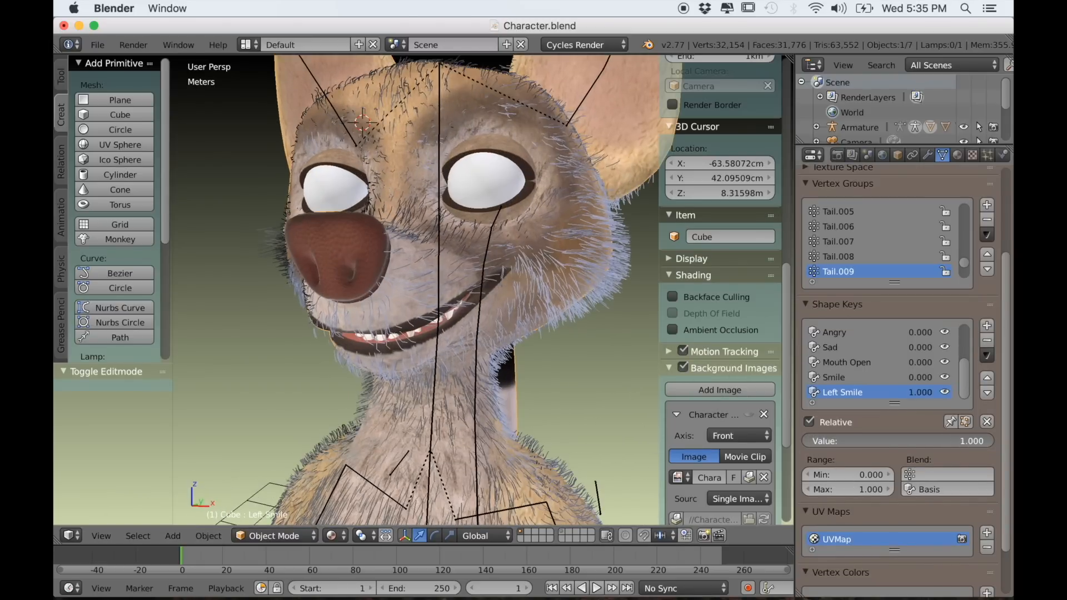
{"action": "scroll", "coordinate": [484, 389], "scroll_direction": "down", "scroll_amount": 3}
{"action": "middle_click_drag", "start_coordinate": [482, 387], "coordinate": [514, 389]}
{"action": "scroll", "coordinate": [492, 385], "scroll_direction": "up", "scroll_amount": 3}
{"action": "scroll", "coordinate": [485, 385], "scroll_direction": "down", "scroll_amount": 1}
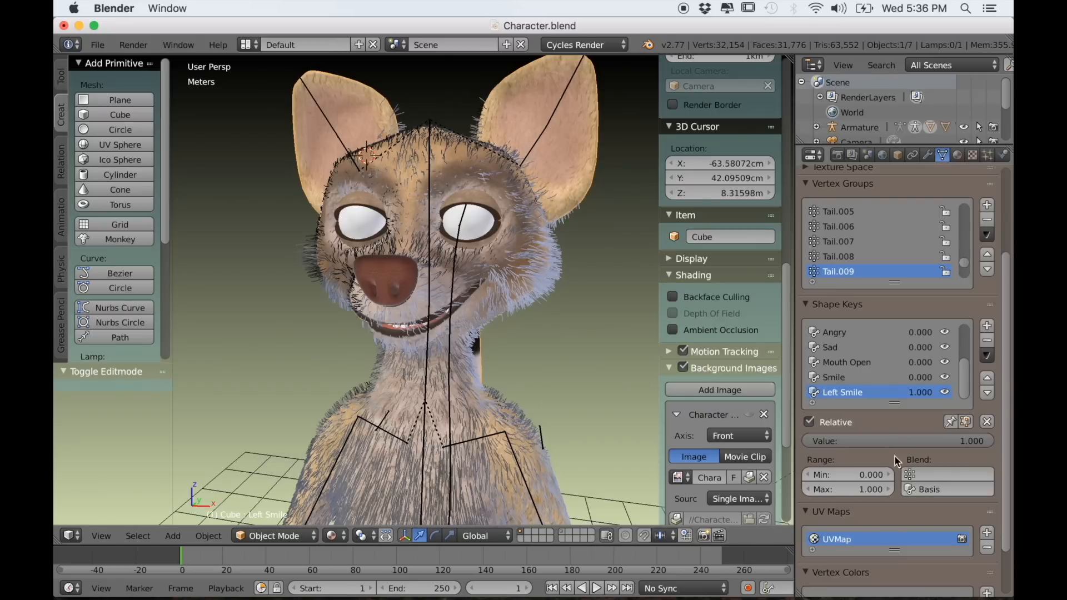
- Combine the expression by setting the Angry key to about 0.992 and the Blink key to about 0.383
{"action": "left_click", "coordinate": [834, 332]}
{"action": "left_click_drag", "start_coordinate": [838, 439], "coordinate": [991, 441]}
{"action": "middle_click_drag", "start_coordinate": [556, 381], "coordinate": [478, 416]}
{"action": "scroll", "coordinate": [857, 355], "scroll_direction": "up", "scroll_amount": 4}
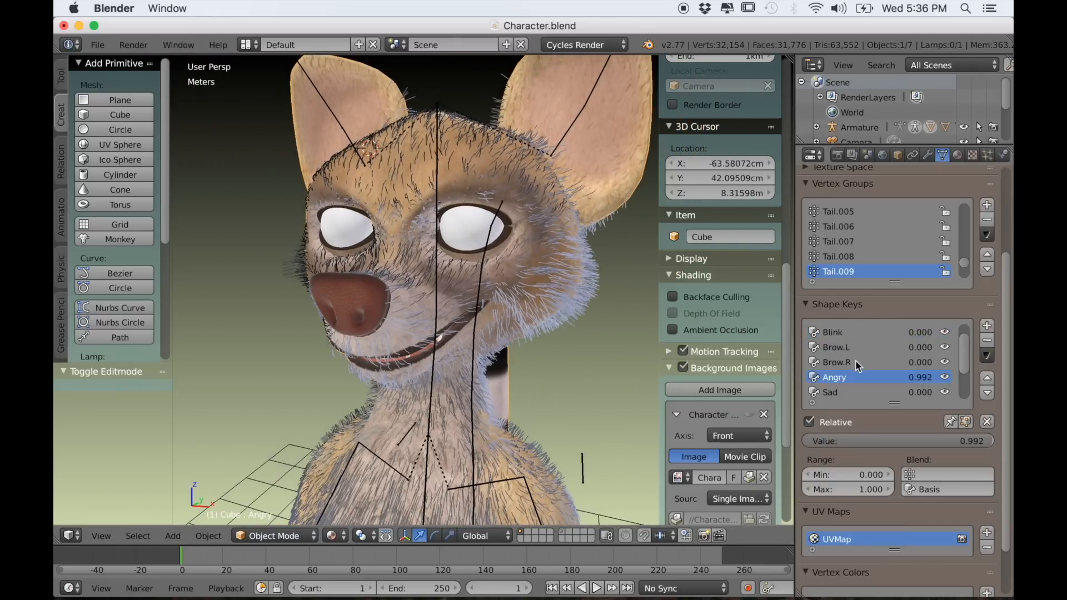
{"action": "left_click", "coordinate": [834, 362]}
{"action": "left_click", "coordinate": [836, 349]}
{"action": "left_click_drag", "start_coordinate": [823, 441], "coordinate": [879, 440]}
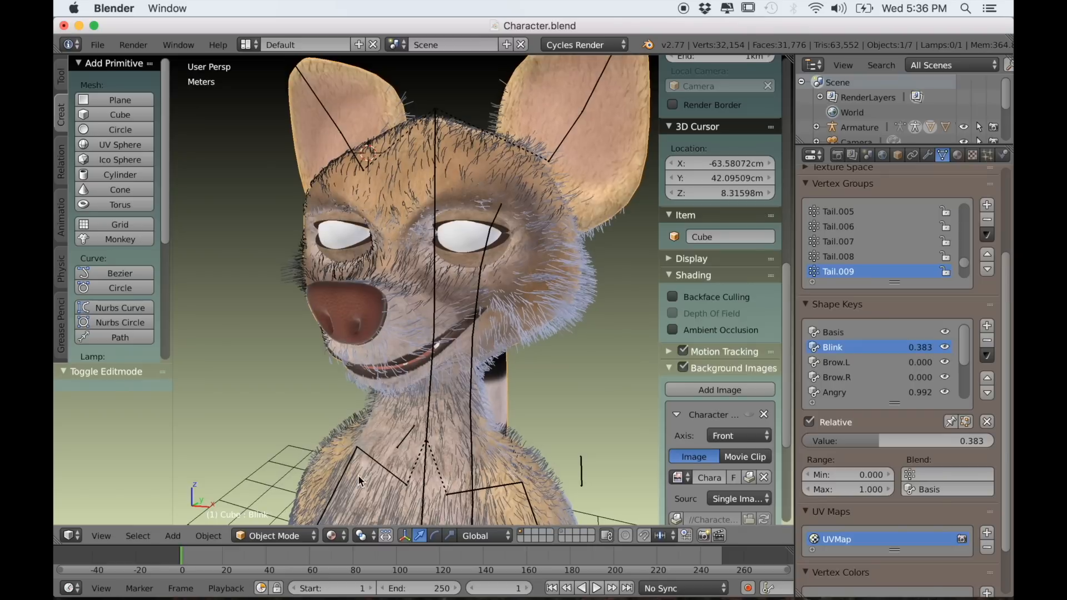
- Preview the character's combined expression in Rendered viewport shading, and return to Material shading
{"action": "left_click", "coordinate": [332, 535]}
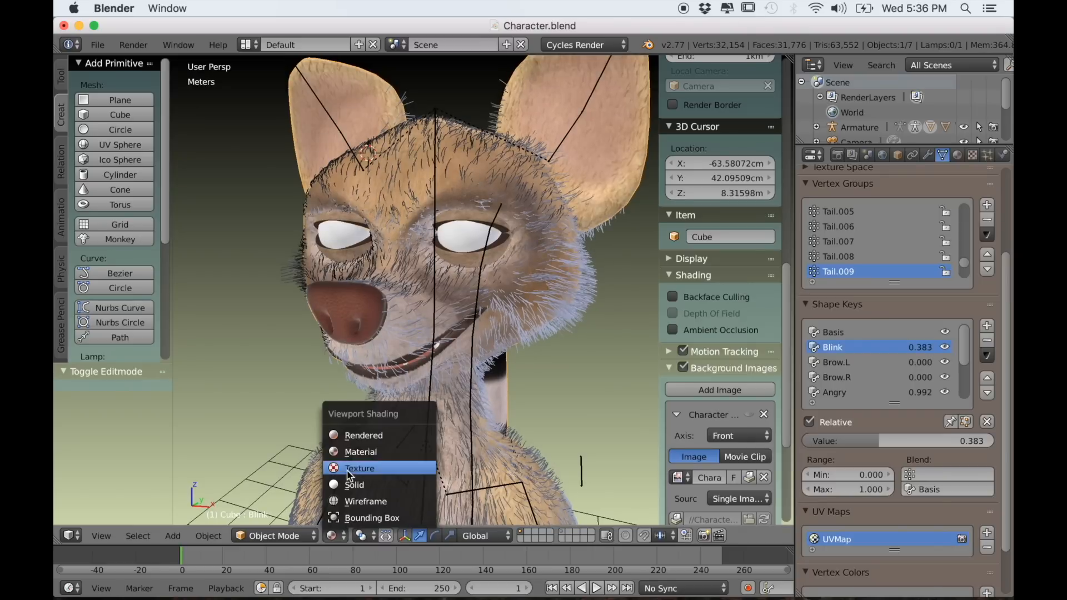
{"action": "left_click", "coordinate": [356, 439]}
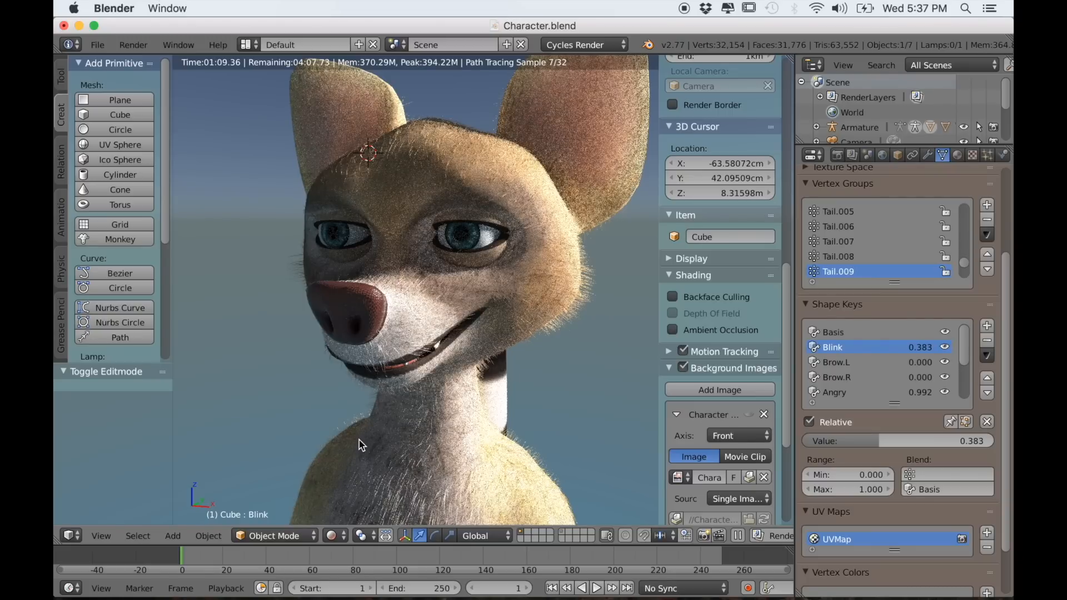
{"action": "left_click", "coordinate": [332, 535]}
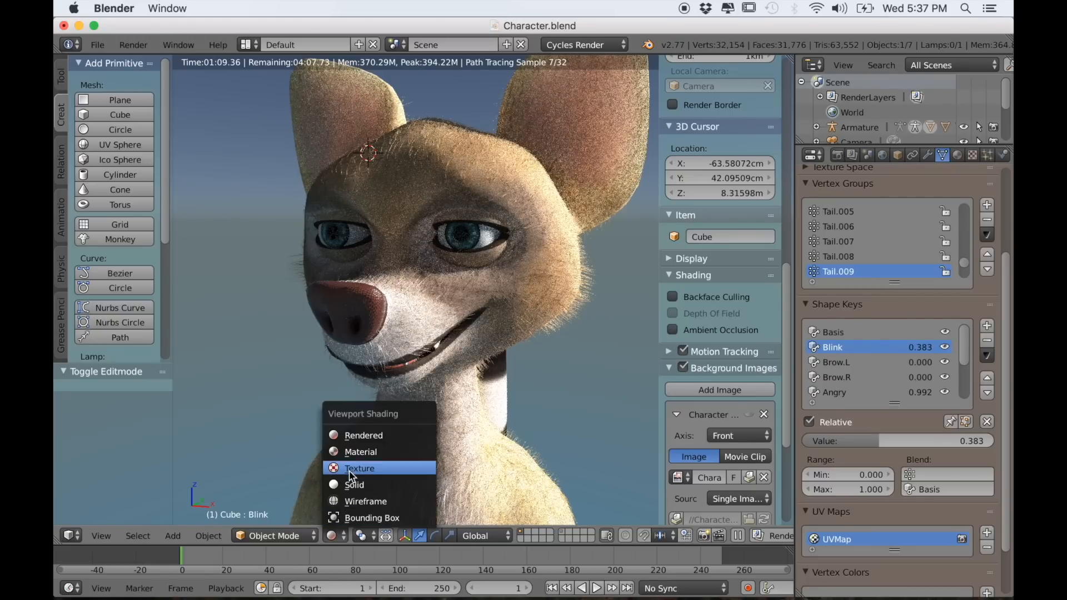
{"action": "left_click", "coordinate": [352, 452]}
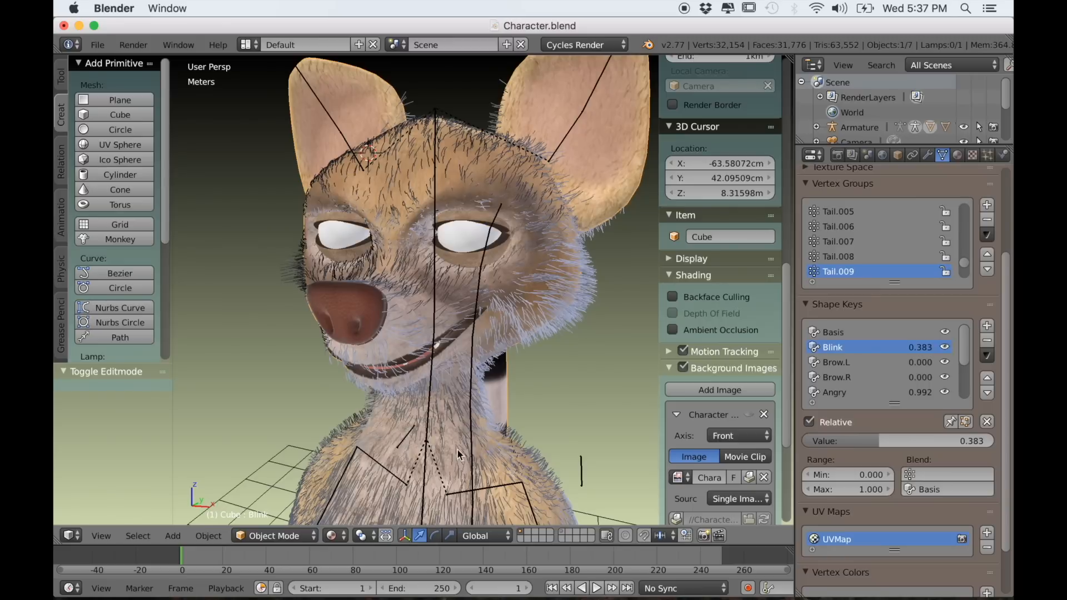
- Clear all shape key values and go through the Angry, Sad, Mouth Open, Left Smile and Smile keys
{"action": "left_click", "coordinate": [987, 421]}
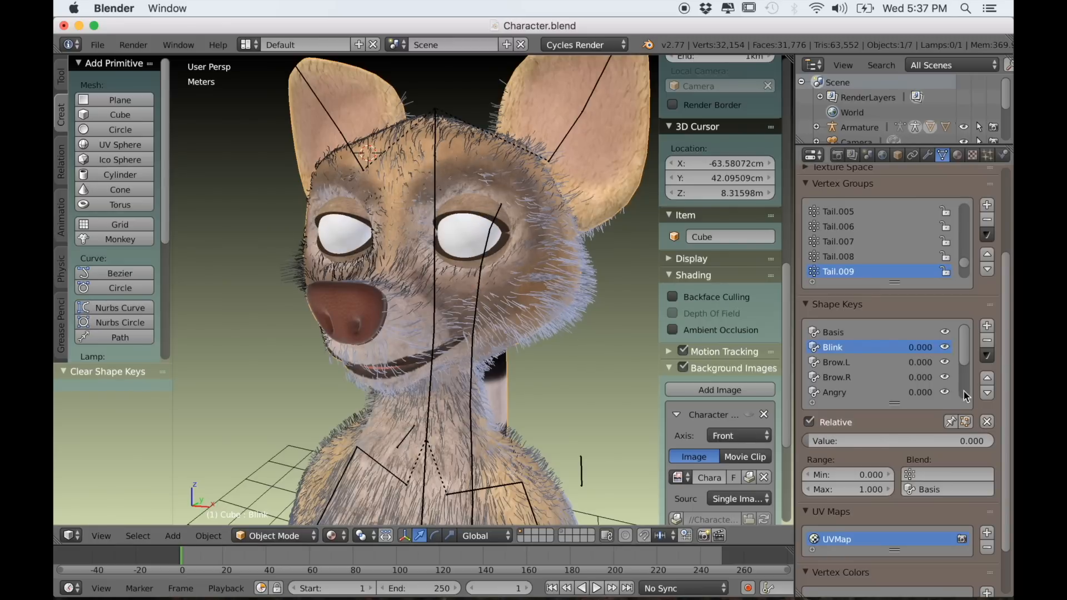
{"action": "left_click", "coordinate": [888, 395]}
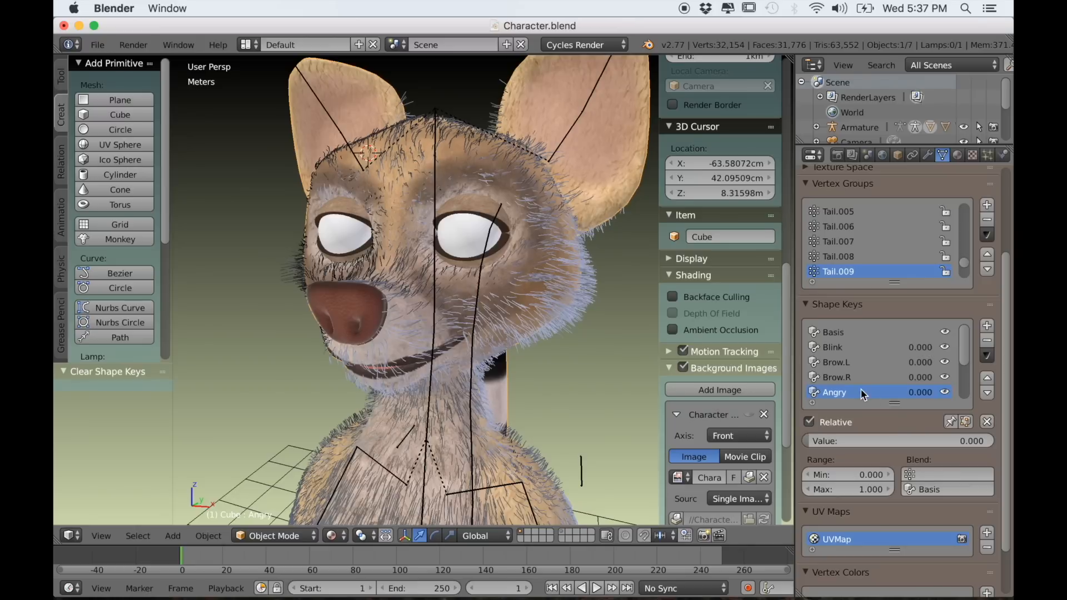
{"action": "scroll", "coordinate": [842, 388], "scroll_direction": "down", "scroll_amount": 2}
{"action": "left_click", "coordinate": [838, 378]}
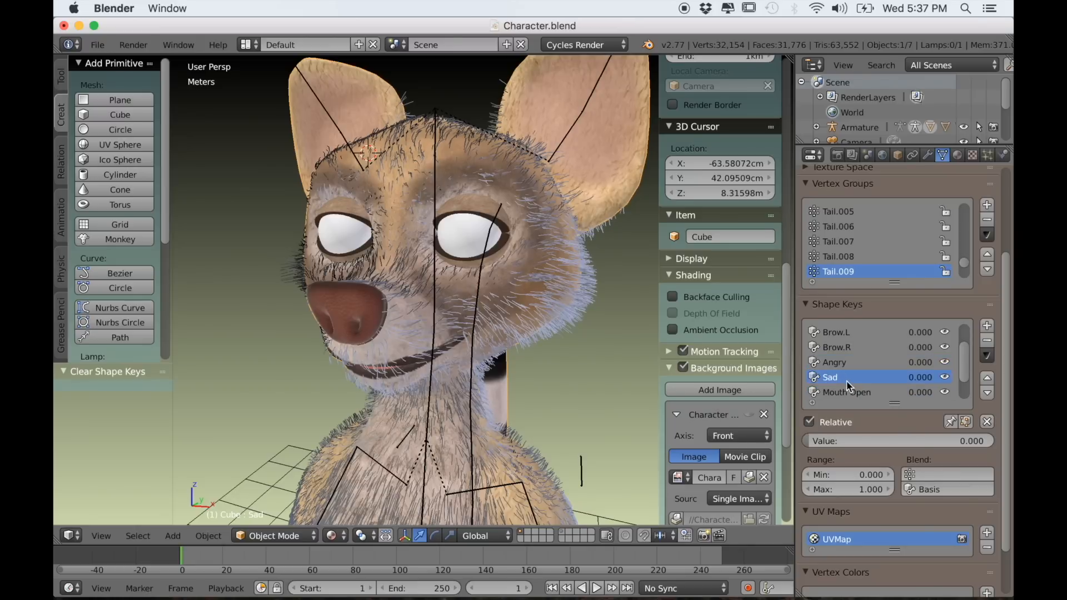
{"action": "left_click", "coordinate": [846, 390]}
{"action": "scroll", "coordinate": [873, 387], "scroll_direction": "down", "scroll_amount": 2}
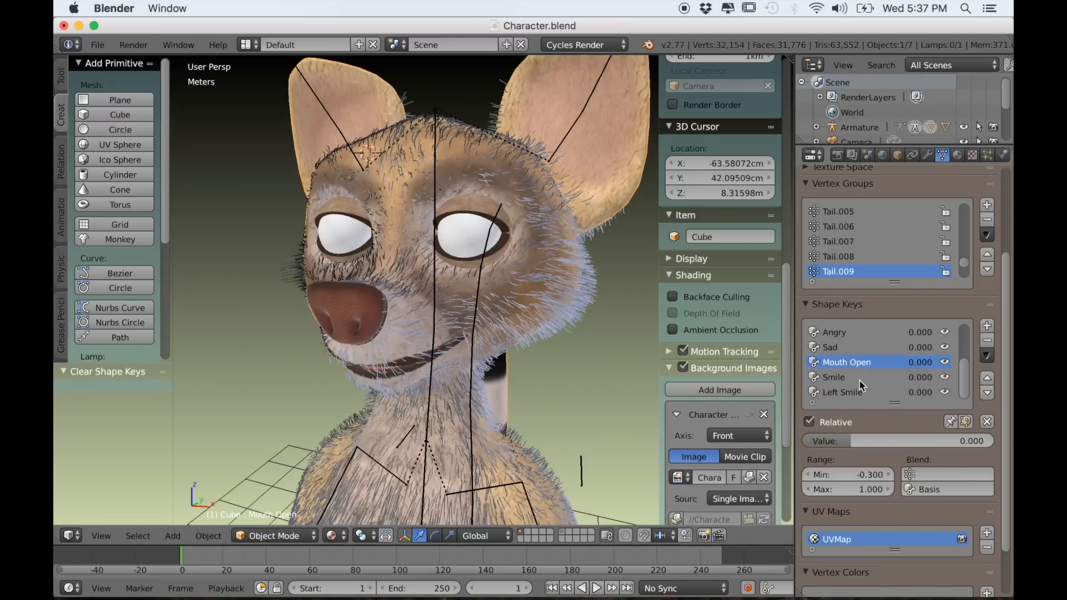
{"action": "left_click", "coordinate": [845, 392]}
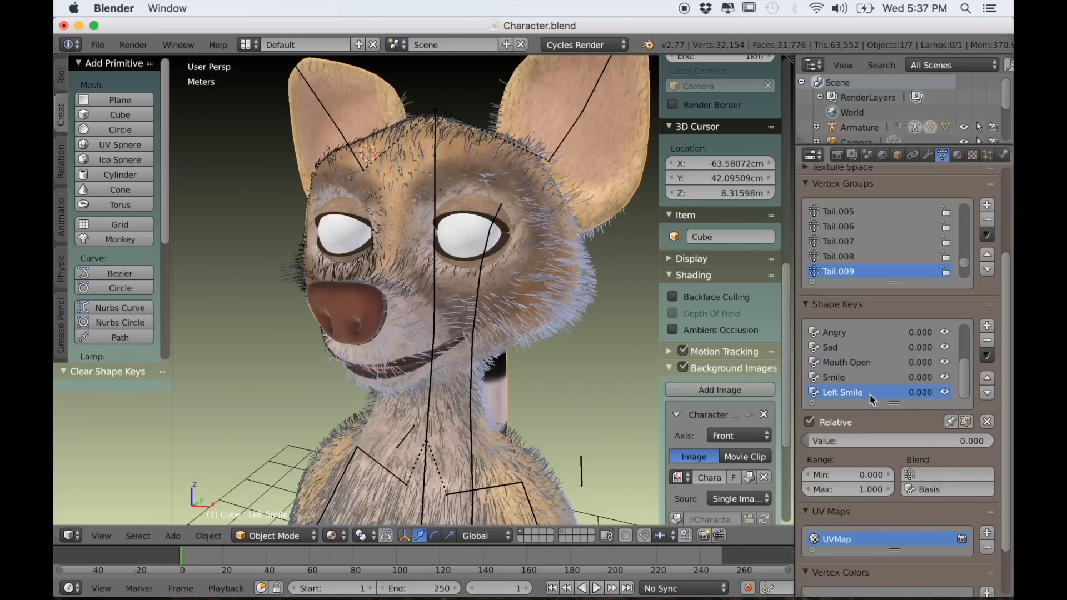
{"action": "left_click", "coordinate": [836, 378]}
{"action": "scroll", "coordinate": [836, 378], "scroll_direction": "up", "scroll_amount": 2}
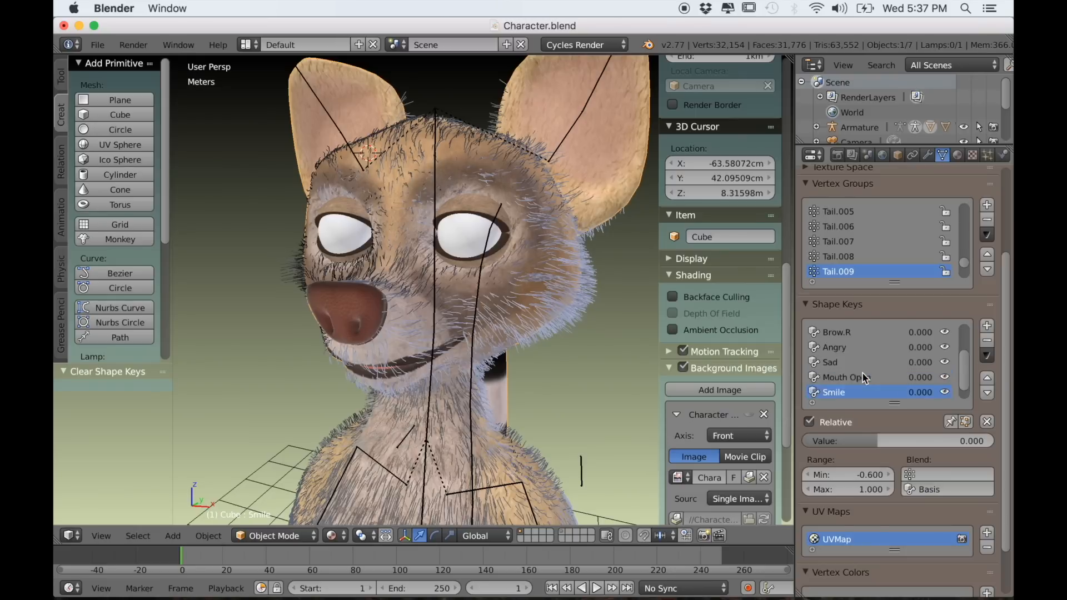
- Select the character's left eye sphere and snap the 3D cursor to it
{"action": "scroll", "coordinate": [523, 336], "scroll_direction": "down", "scroll_amount": 3}
{"action": "middle_click_drag", "start_coordinate": [522, 336], "coordinate": [549, 311]}
{"action": "scroll", "coordinate": [525, 335], "scroll_direction": "up", "scroll_amount": 5}
{"action": "scroll", "coordinate": [512, 338], "scroll_direction": "down", "scroll_amount": 3}
{"action": "right_click", "coordinate": [426, 246]}
{"action": "scroll", "coordinate": [434, 269], "scroll_direction": "up", "scroll_amount": 3}
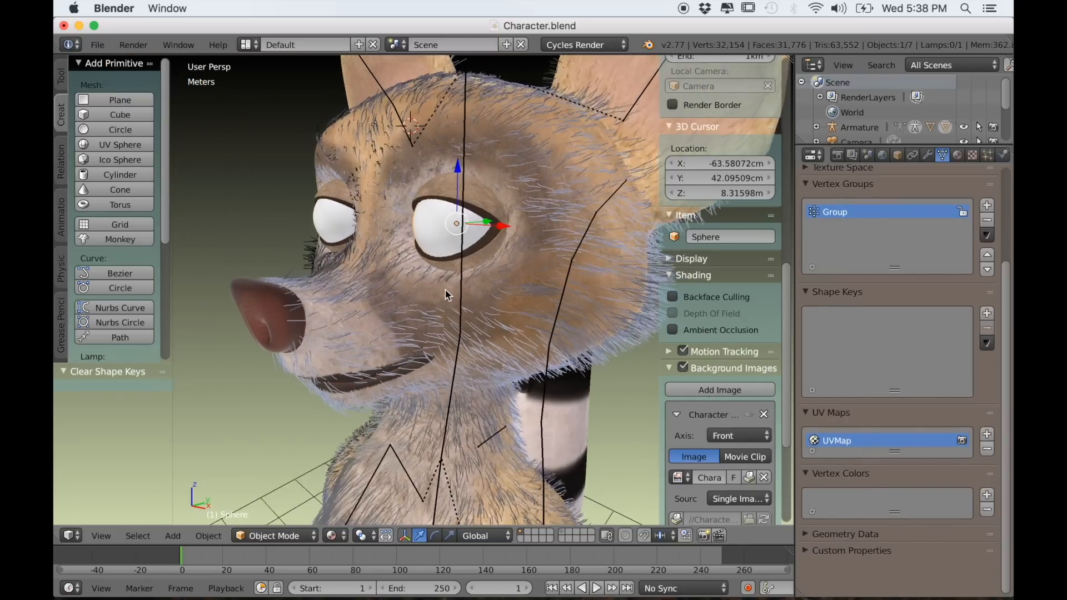
{"action": "key", "text": "shift+s"}
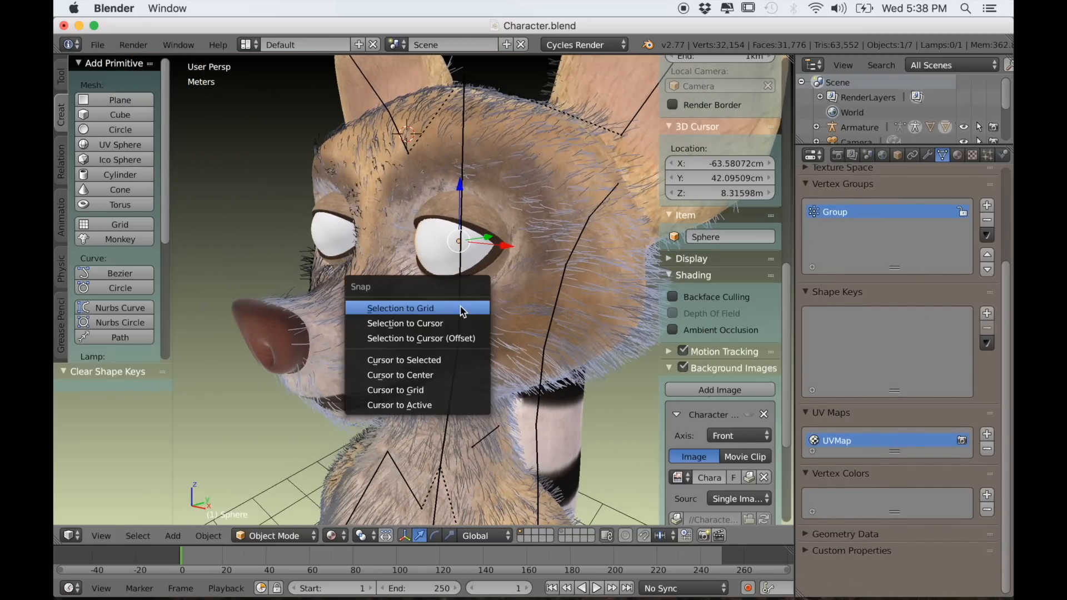
{"action": "left_click", "coordinate": [439, 359]}
- Select the armature, enter Edit Mode and display its bones as Octahedral
{"action": "mouse_move", "coordinate": [447, 312]}
{"action": "middle_mouse_down"}
{"action": "mouse_move", "coordinate": [485, 309]}
{"action": "mouse_move", "coordinate": [428, 303]}
{"action": "middle_mouse_up"}
{"action": "scroll", "coordinate": [464, 179], "scroll_direction": "down", "scroll_amount": 2}
{"action": "scroll", "coordinate": [465, 177], "scroll_direction": "down", "scroll_amount": 1}
{"action": "right_click", "coordinate": [568, 105]}
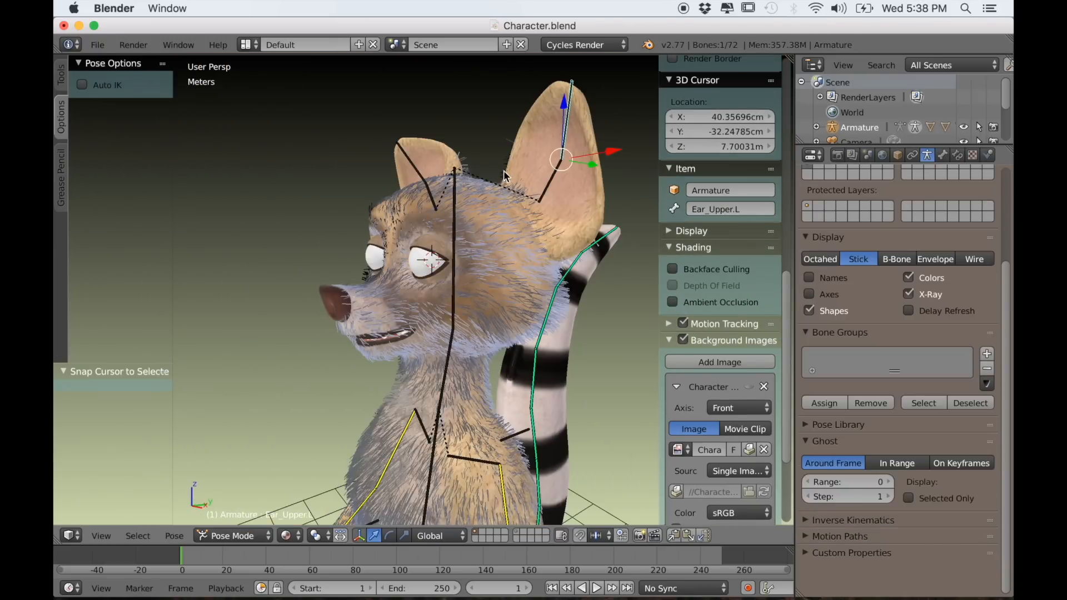
{"action": "scroll", "coordinate": [502, 184], "scroll_direction": "up", "scroll_amount": 3}
{"action": "scroll", "coordinate": [494, 239], "scroll_direction": "down", "scroll_amount": 3}
{"action": "key", "text": "Tab"}
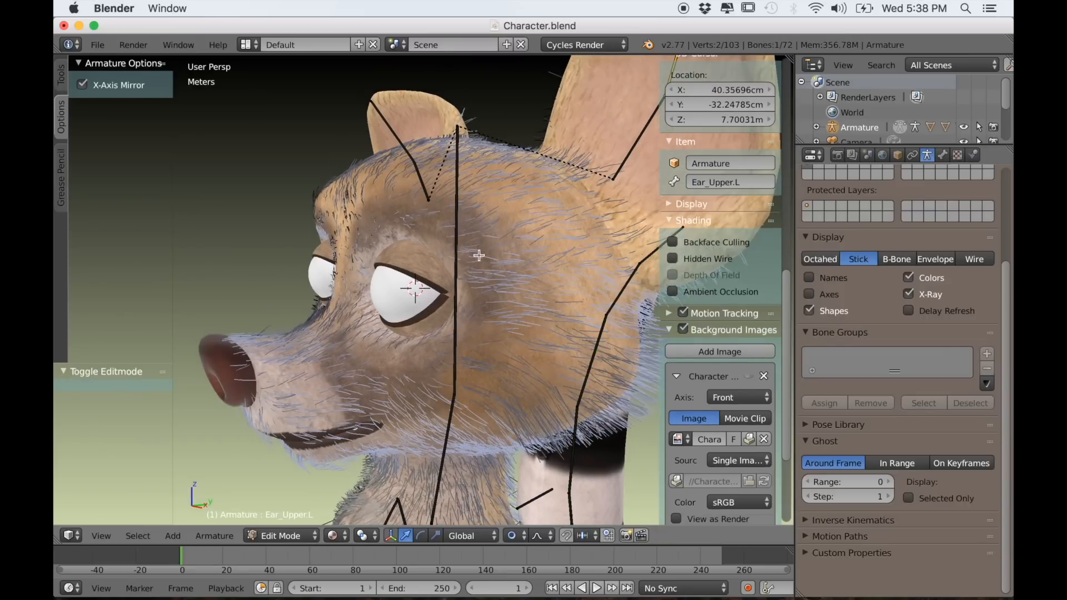
{"action": "key", "text": "a"}
{"action": "key", "text": "a"}
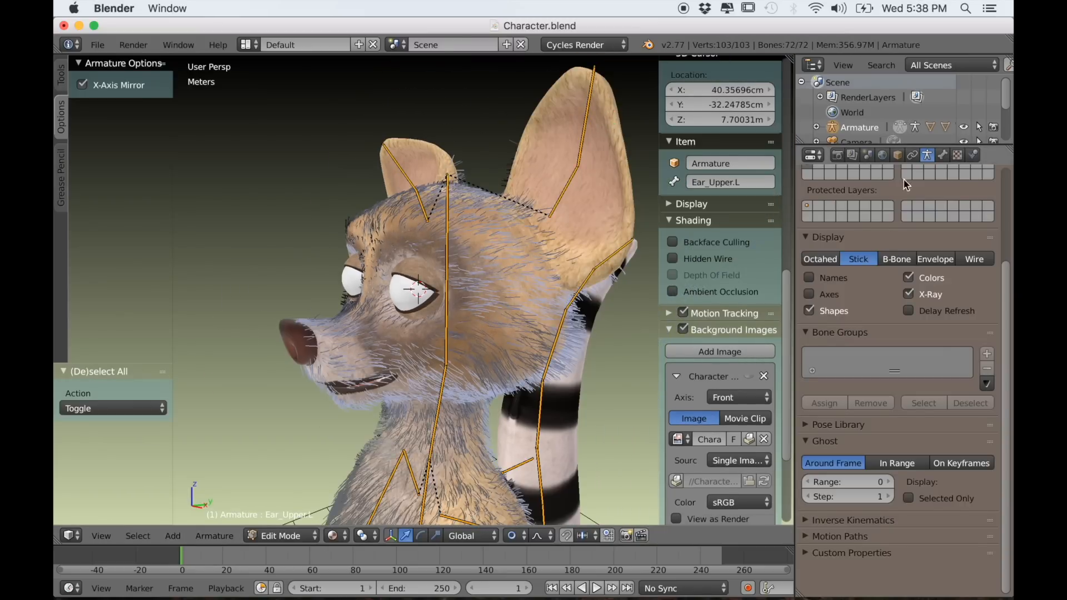
{"action": "left_click", "coordinate": [821, 259]}
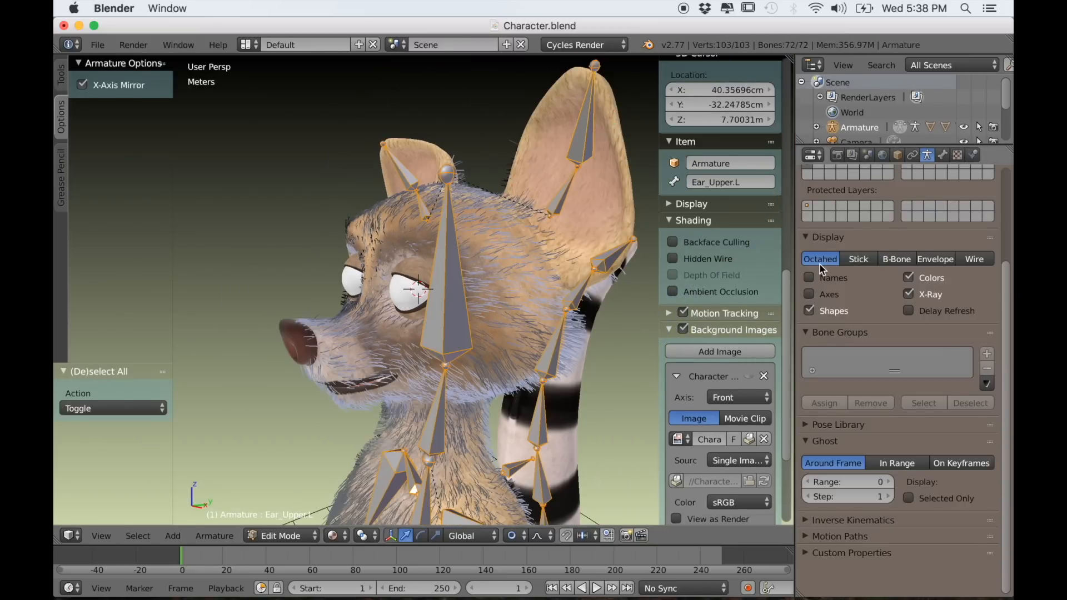
{"action": "mouse_move", "coordinate": [795, 277]}
{"action": "left_mouse_down"}
{"action": "mouse_move", "coordinate": [766, 279]}
{"action": "mouse_move", "coordinate": [792, 282]}
{"action": "left_mouse_up"}
- In right orthographic view, add a bone at the left eye and move its tip -30 cm in Y and -1 m in Z
{"action": "middle_click_drag", "start_coordinate": [639, 286], "coordinate": [461, 314]}
{"action": "scroll", "coordinate": [495, 301], "scroll_direction": "up", "scroll_amount": 2}
{"action": "scroll", "coordinate": [415, 307], "scroll_direction": "up", "scroll_amount": 6}
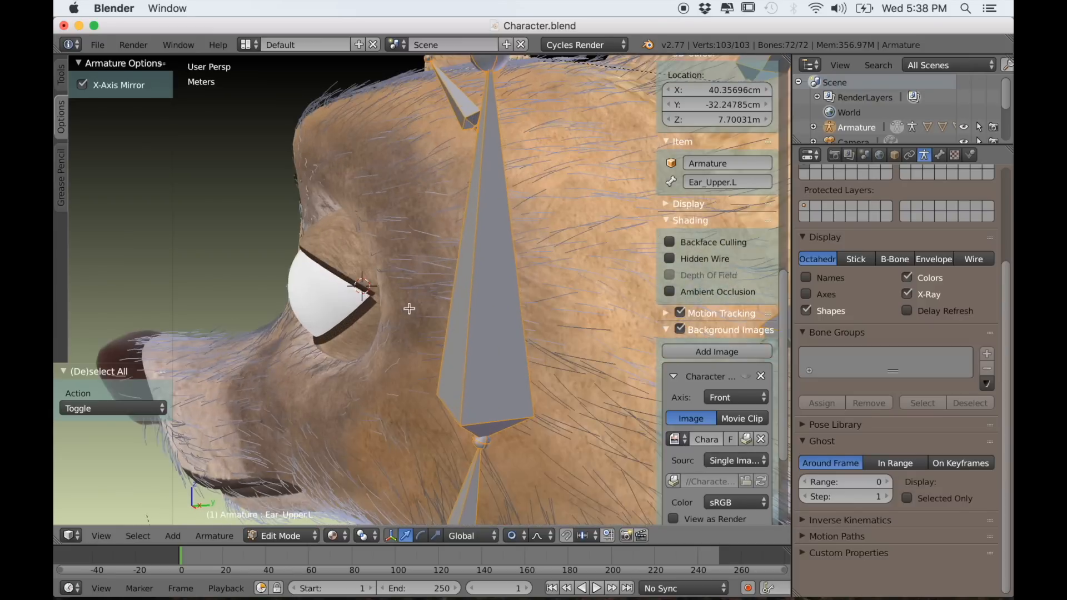
{"action": "key", "text": "KP_3"}
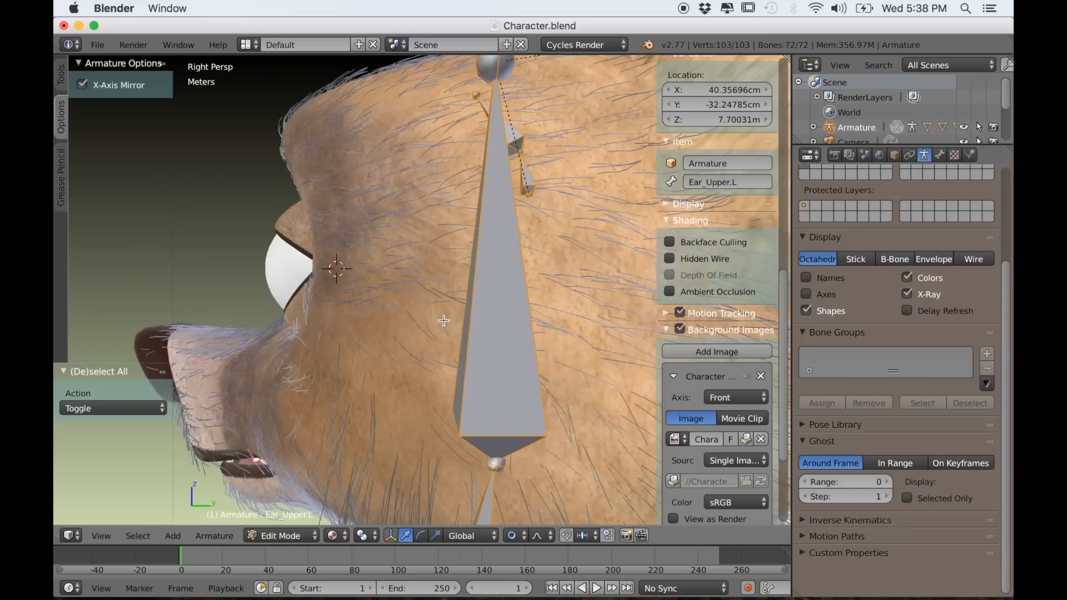
{"action": "scroll", "coordinate": [420, 321], "scroll_direction": "down", "scroll_amount": 2}
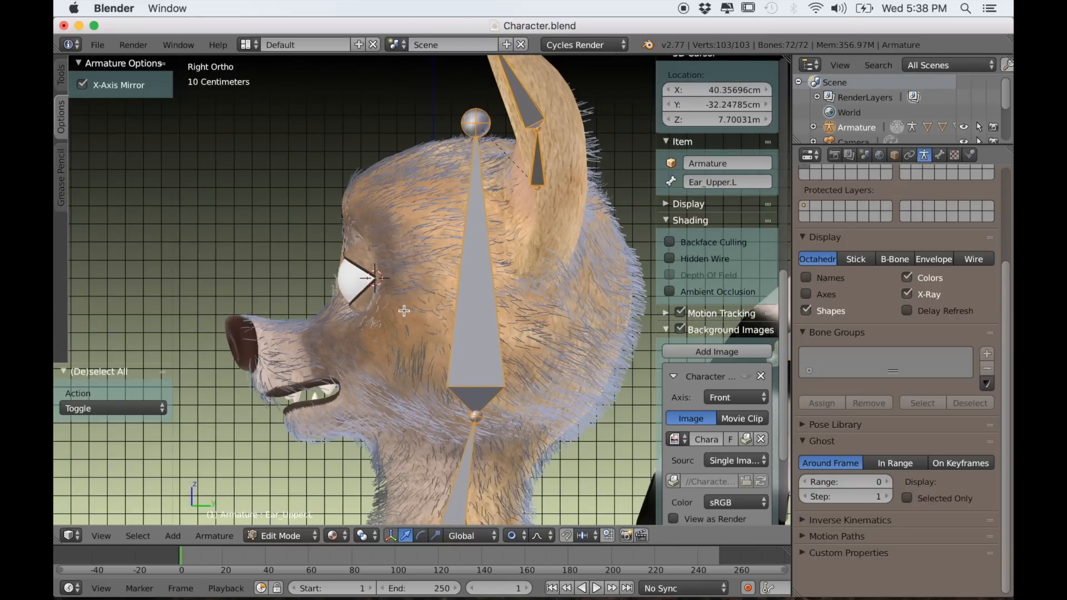
{"action": "key", "text": "shift+a"}
{"action": "scroll", "coordinate": [380, 156], "scroll_direction": "down", "scroll_amount": 2}
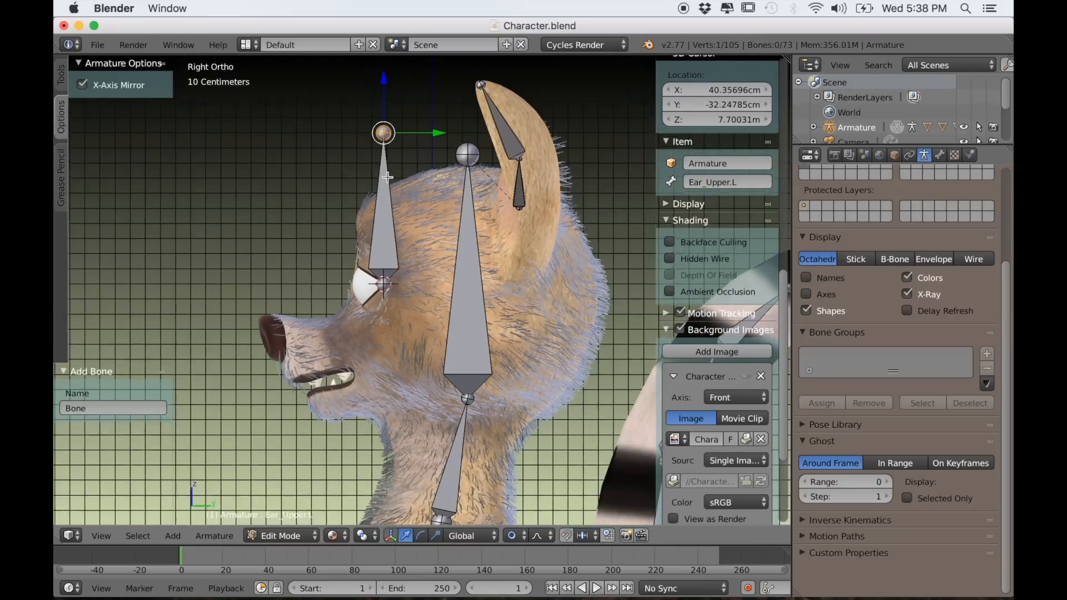
{"action": "key", "text": "g"}
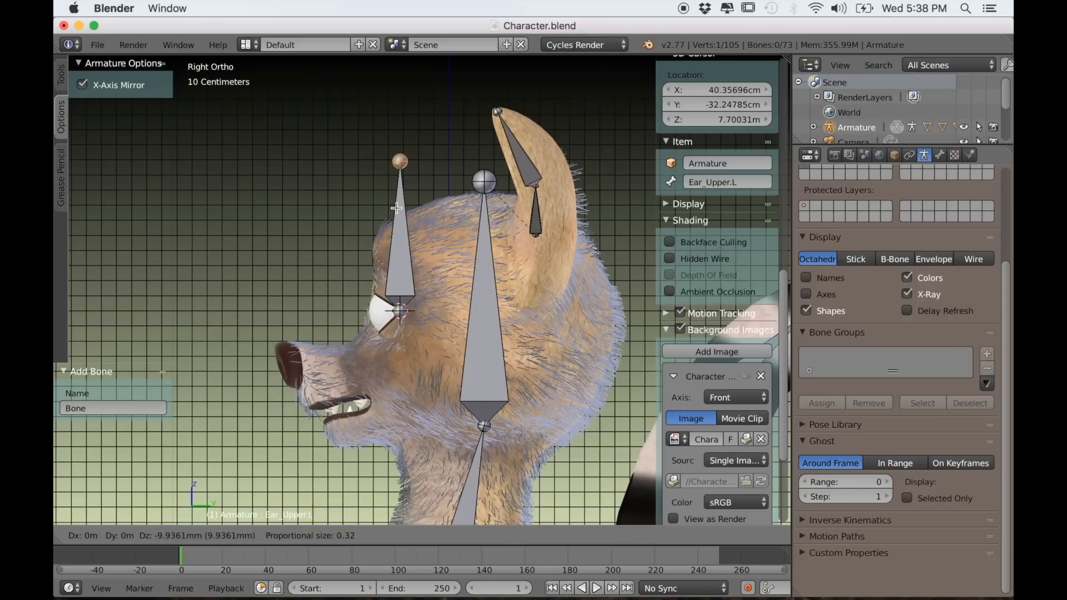
{"action": "left_click", "coordinate": [348, 348]}
- Select the whole new eye bone and rename it Eye.L
{"action": "middle_click_drag", "start_coordinate": [350, 349], "coordinate": [445, 351]}
{"action": "scroll", "coordinate": [415, 317], "scroll_direction": "up", "scroll_amount": 3}
{"action": "middle_click_drag", "start_coordinate": [389, 264], "coordinate": [421, 258], "text": "shift"}
{"action": "middle_click_drag", "start_coordinate": [456, 326], "coordinate": [434, 228], "text": "shift"}
{"action": "scroll", "coordinate": [433, 251], "scroll_direction": "up", "scroll_amount": 2}
{"action": "right_click", "coordinate": [444, 211]}
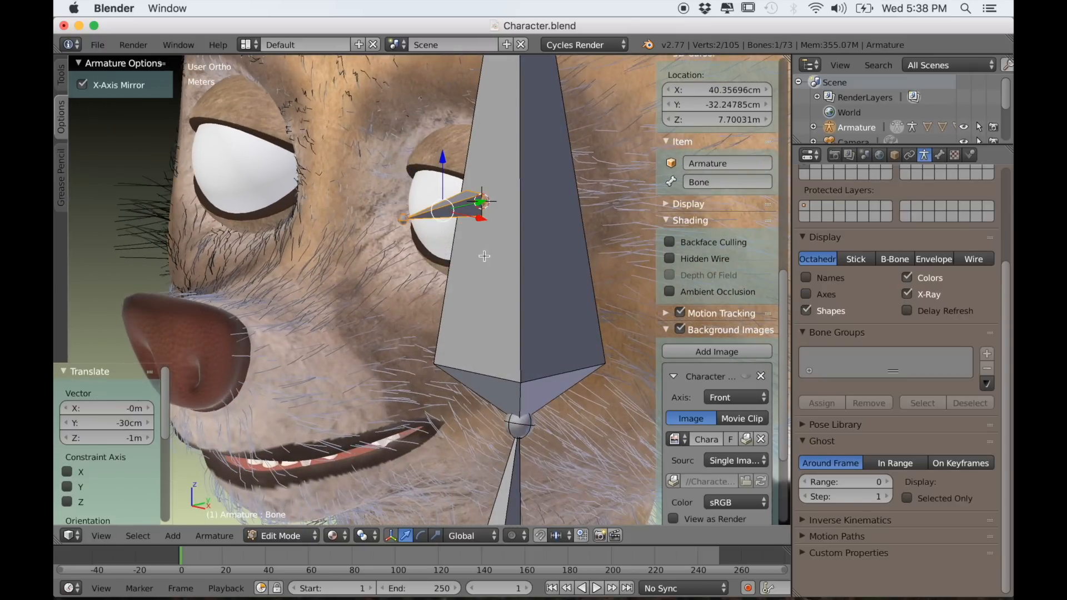
{"action": "left_click", "coordinate": [720, 181]}
{"action": "type", "text": "Eye.L"}
{"action": "key", "text": "Return"}
- Switch to the front view and reset the 3D cursor to the scene origin
{"action": "middle_click_drag", "start_coordinate": [354, 315], "coordinate": [346, 309]}
{"action": "key", "text": "KP_1"}
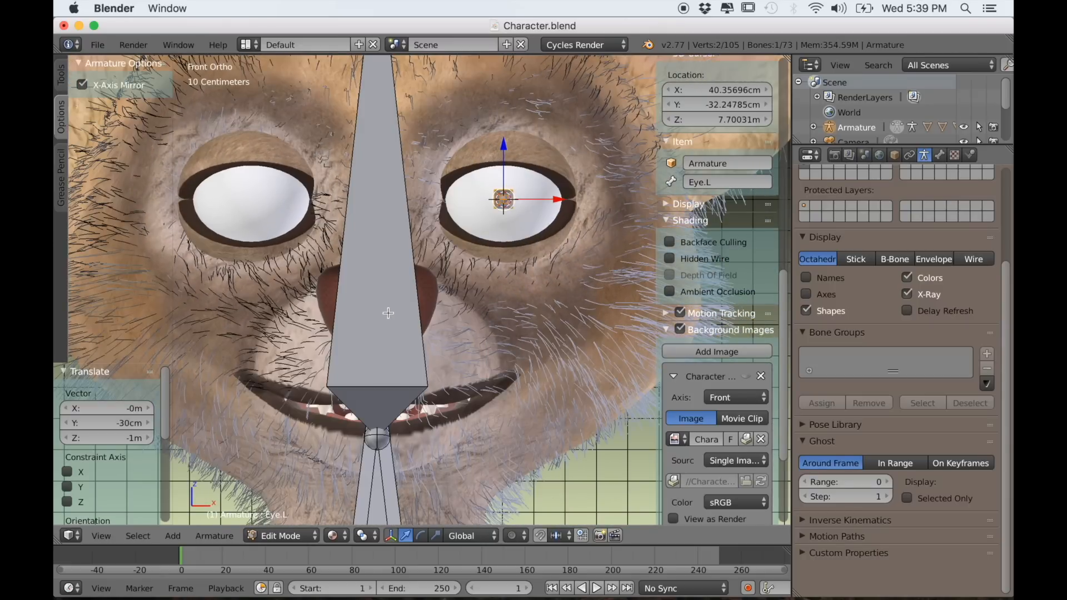
{"action": "middle_click_drag", "start_coordinate": [388, 313], "coordinate": [394, 333], "text": "shift"}
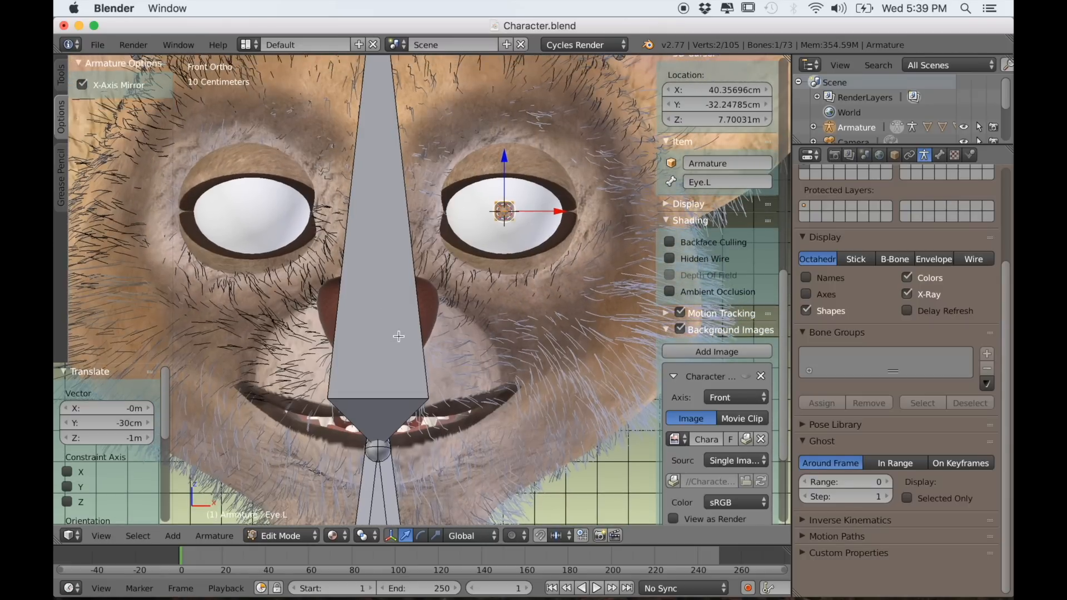
{"action": "key", "text": "shift+c"}
{"action": "scroll", "coordinate": [489, 434], "scroll_direction": "up", "scroll_amount": 3}
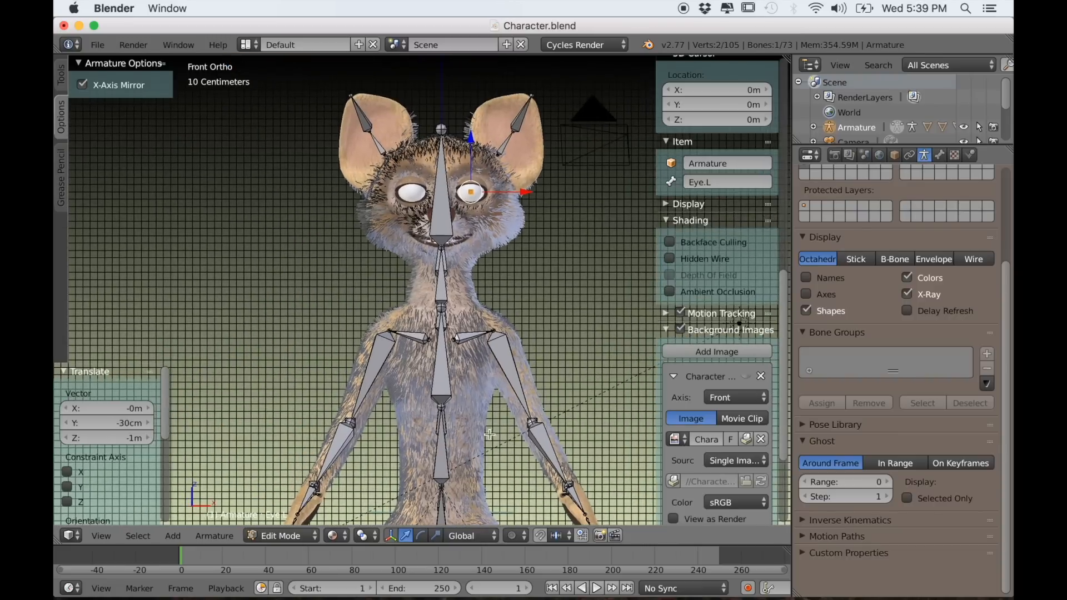
- Duplicate the Eye.L bone in place without moving the copy
{"action": "scroll", "coordinate": [492, 435], "scroll_direction": "up", "scroll_amount": 4}
{"action": "middle_click_drag", "start_coordinate": [470, 378], "coordinate": [423, 471], "text": "shift"}
{"action": "mouse_move", "coordinate": [463, 327]}
{"action": "middle_mouse_down", "text": "shift"}
{"action": "mouse_move", "coordinate": [441, 360]}
{"action": "mouse_move", "coordinate": [442, 383]}
{"action": "middle_mouse_up", "text": "shift"}
{"action": "scroll", "coordinate": [442, 383], "scroll_direction": "up", "scroll_amount": 2}
{"action": "scroll", "coordinate": [440, 382], "scroll_direction": "up", "scroll_amount": 1}
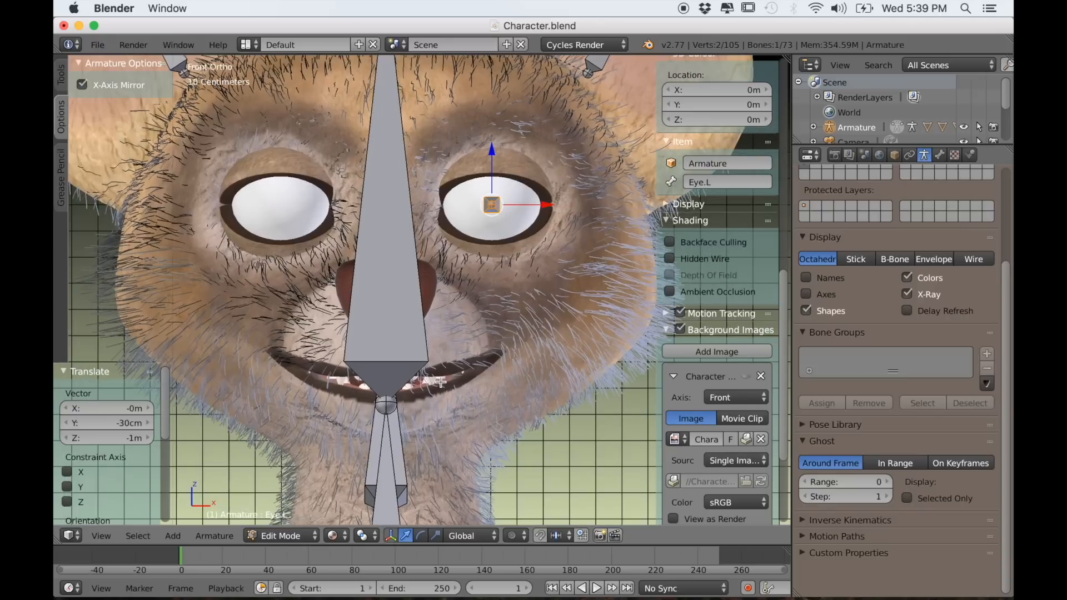
{"action": "middle_click_drag", "start_coordinate": [440, 371], "coordinate": [444, 377], "text": "shift"}
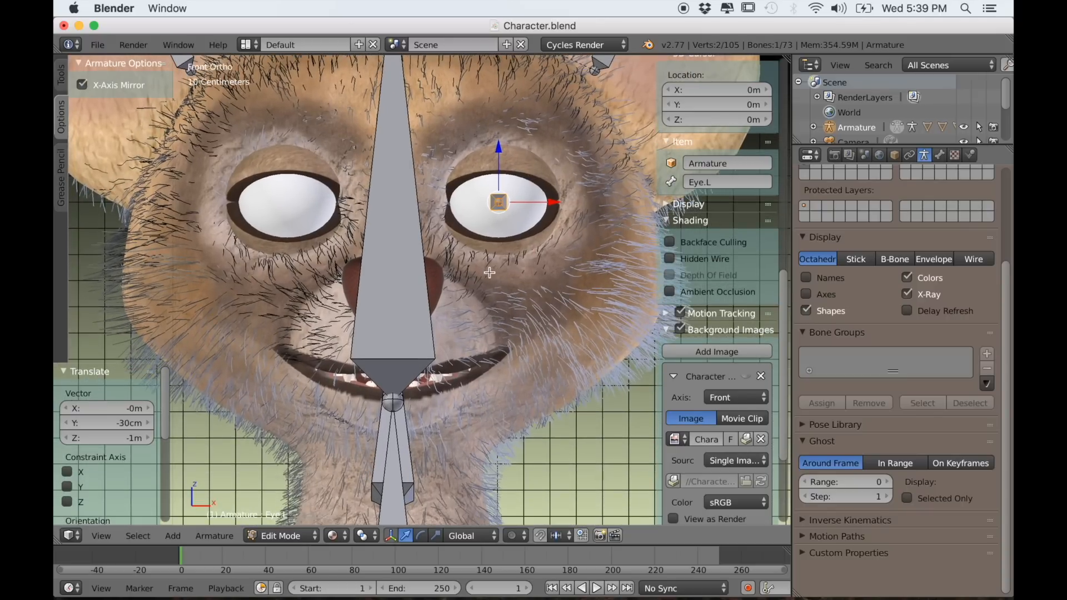
{"action": "key", "text": "shift+d"}
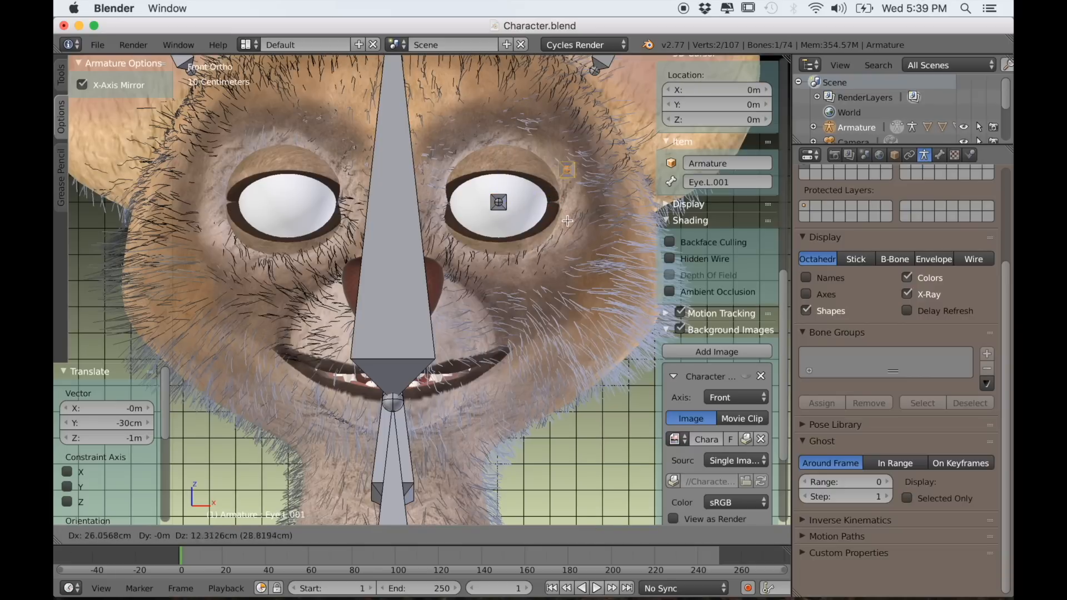
{"action": "right_click", "coordinate": [538, 255]}
- Mirror the duplicated eye bone along local X around the 3D cursor and flip its name to the other side
{"action": "left_click", "coordinate": [362, 536]}
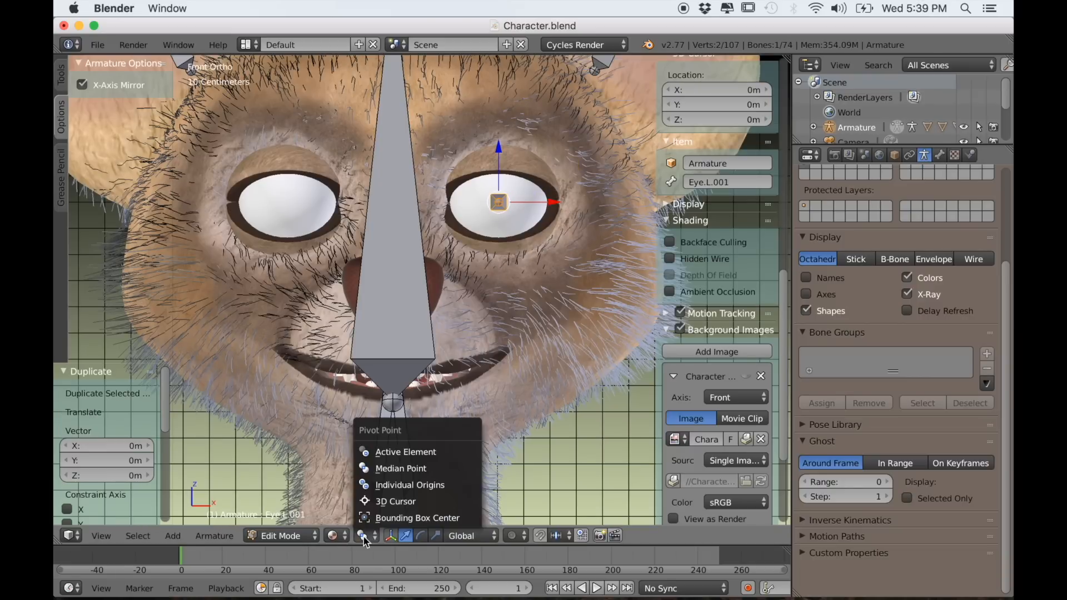
{"action": "left_click", "coordinate": [374, 501]}
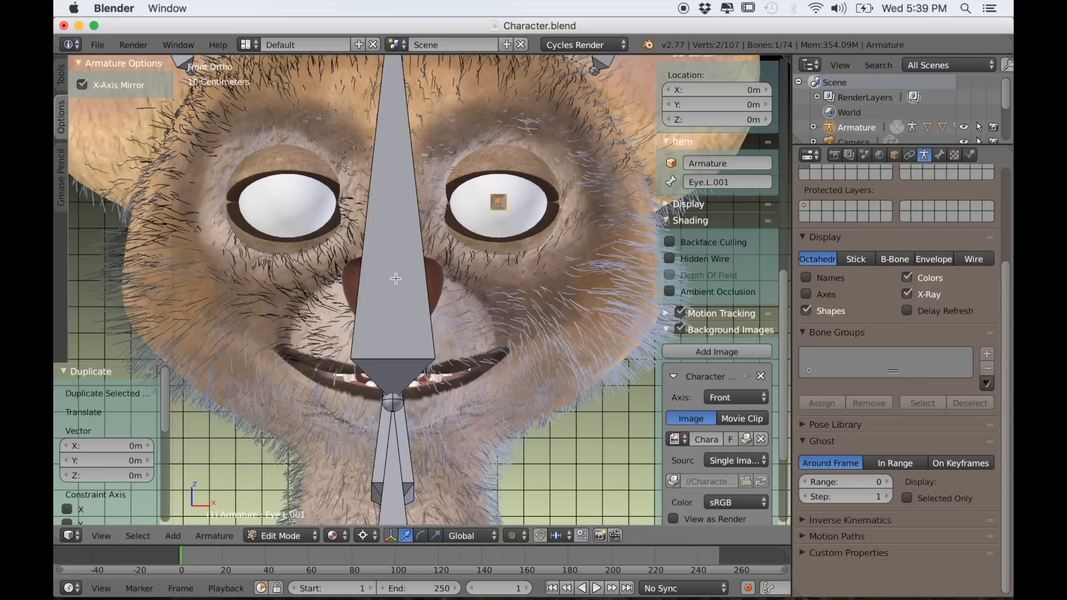
{"action": "left_click", "coordinate": [202, 537]}
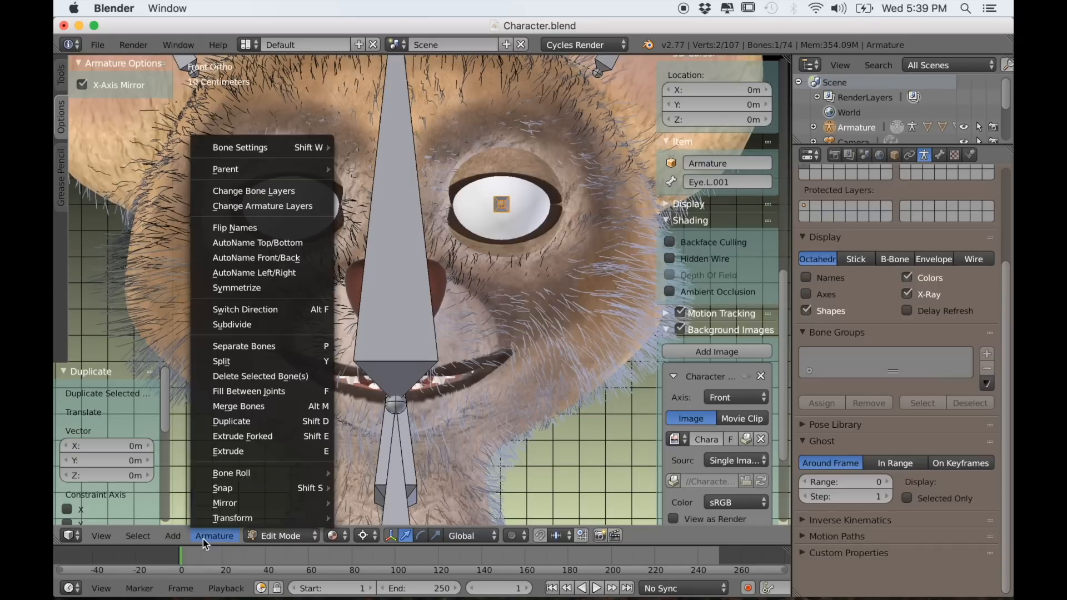
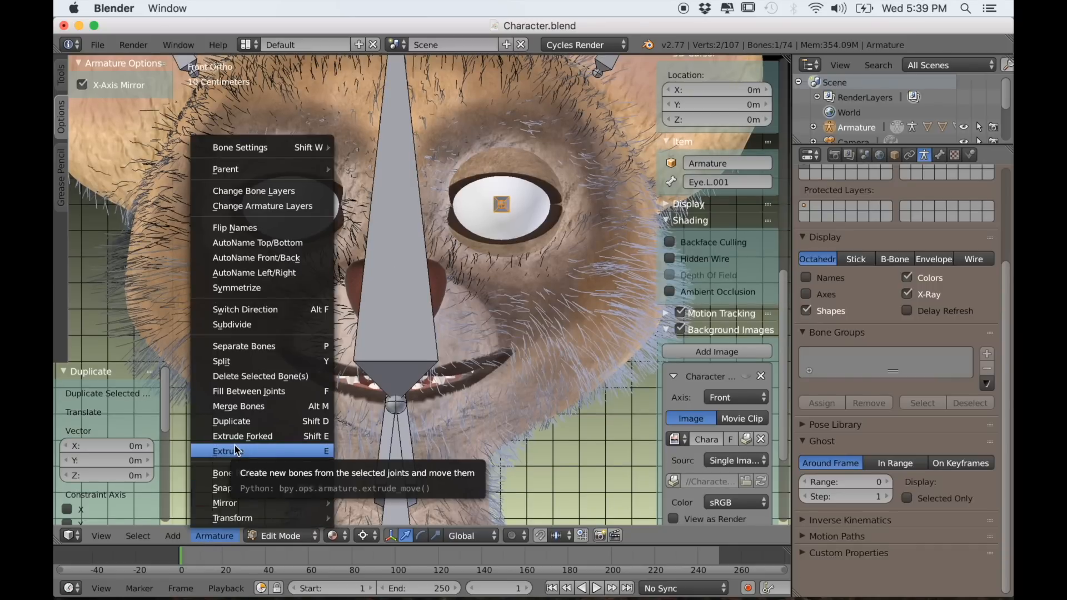
{"action": "mouse_move", "coordinate": [223, 504]}
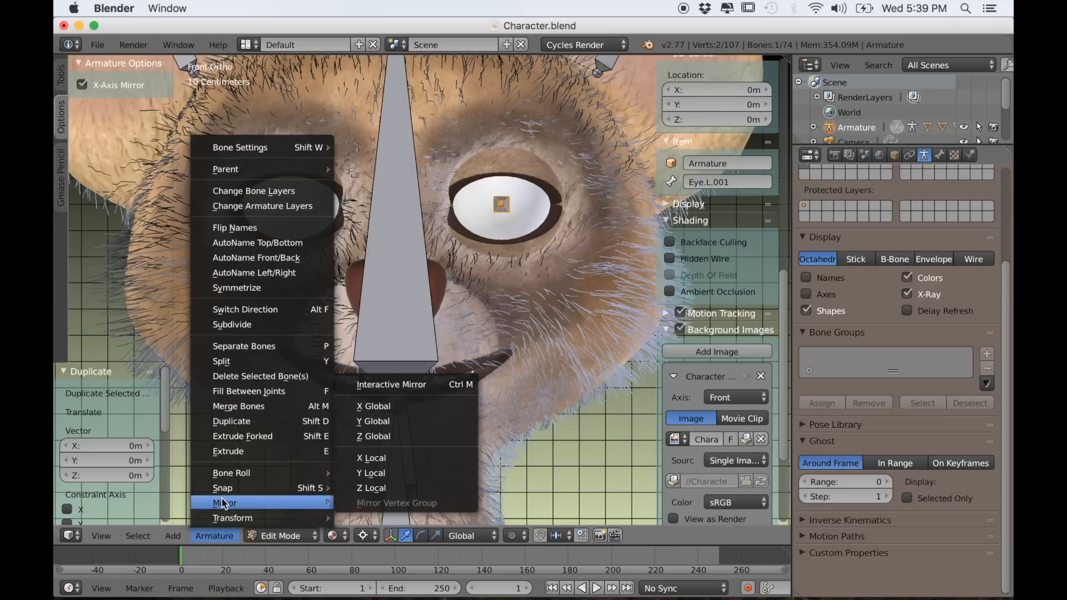
{"action": "left_click", "coordinate": [374, 458]}
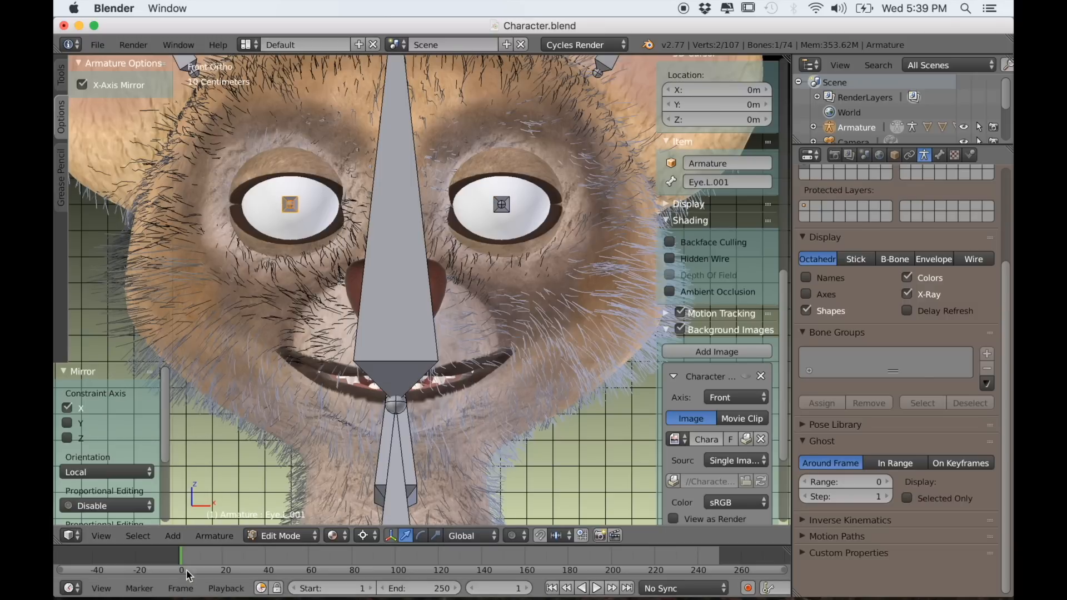
{"action": "left_click", "coordinate": [215, 536]}
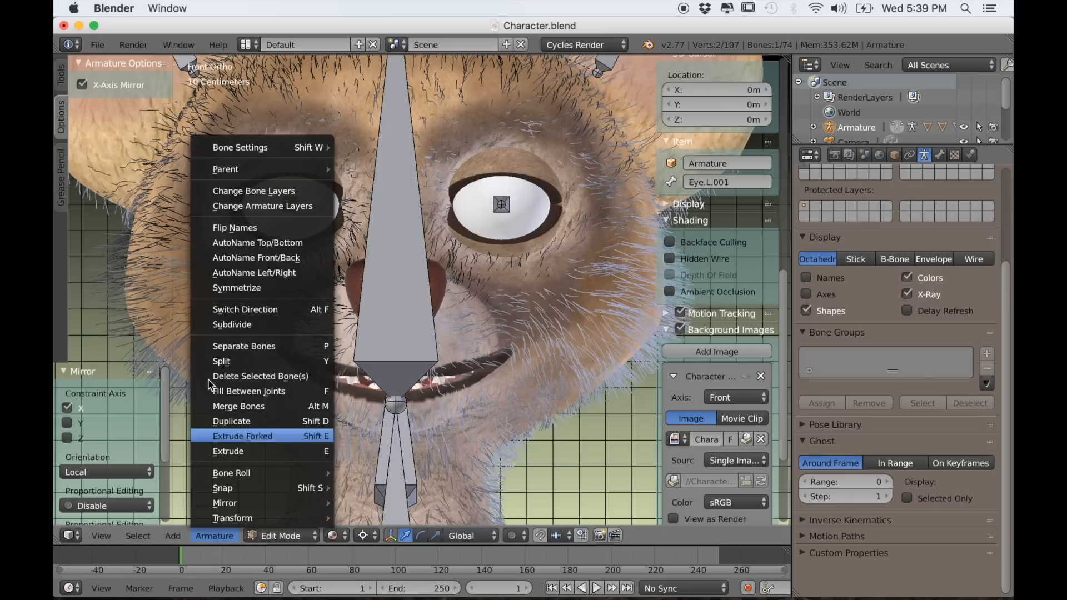
{"action": "left_click", "coordinate": [267, 227]}
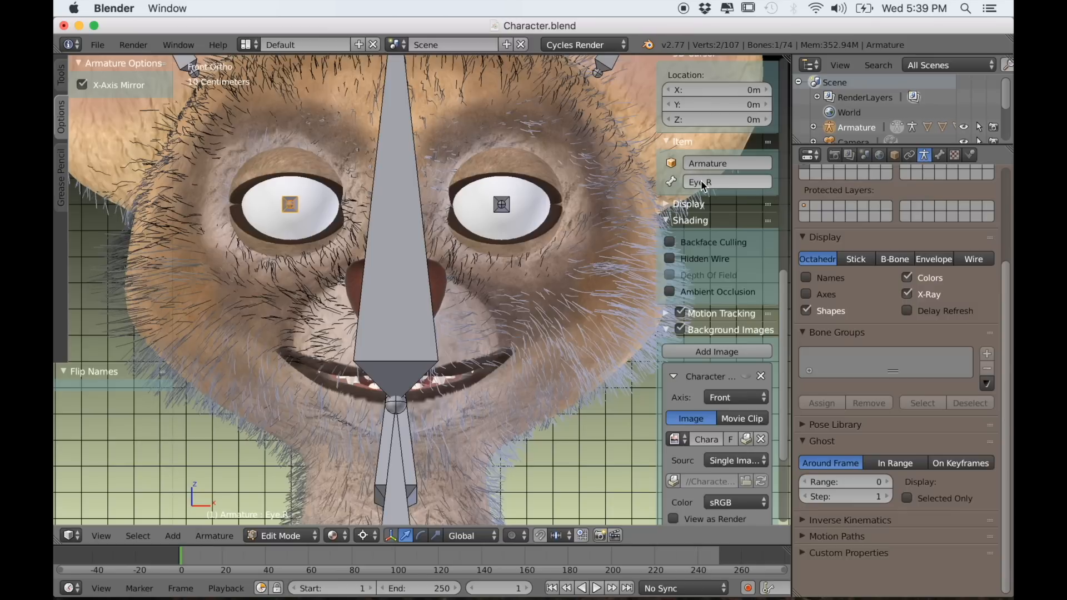
- Select both eye bones and duplicate them, moving the copies about -1.083 m along Y in front of the face
{"action": "middle_click_drag", "start_coordinate": [382, 257], "coordinate": [420, 293], "text": "shift"}
{"action": "scroll", "coordinate": [388, 271], "scroll_direction": "down", "scroll_amount": 3}
{"action": "scroll", "coordinate": [343, 312], "scroll_direction": "up", "scroll_amount": 4}
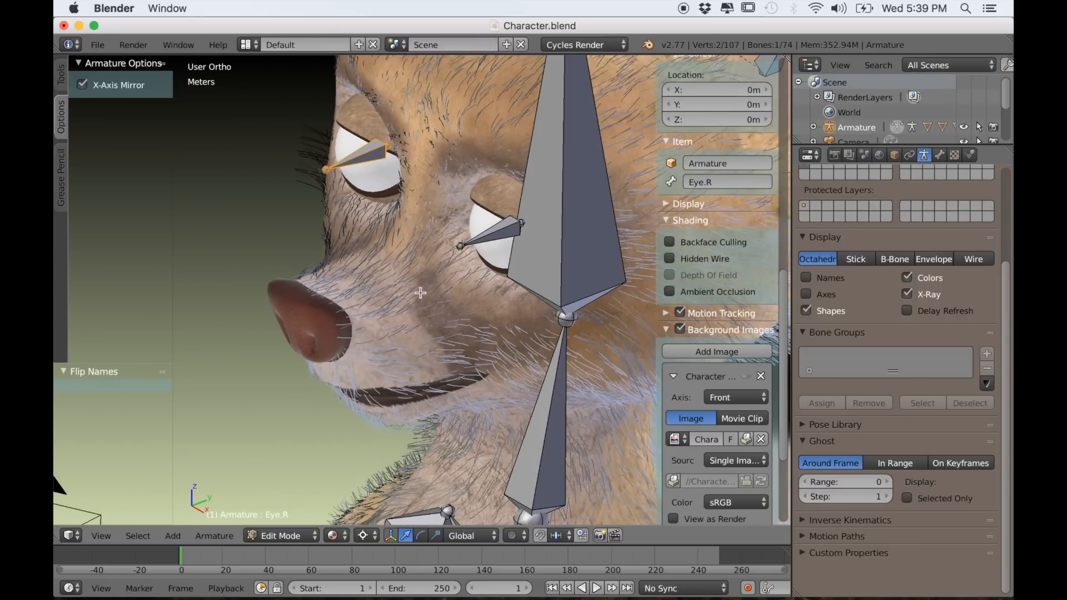
{"action": "right_click", "coordinate": [487, 239], "text": "shift"}
{"action": "scroll", "coordinate": [393, 272], "scroll_direction": "down", "scroll_amount": 3}
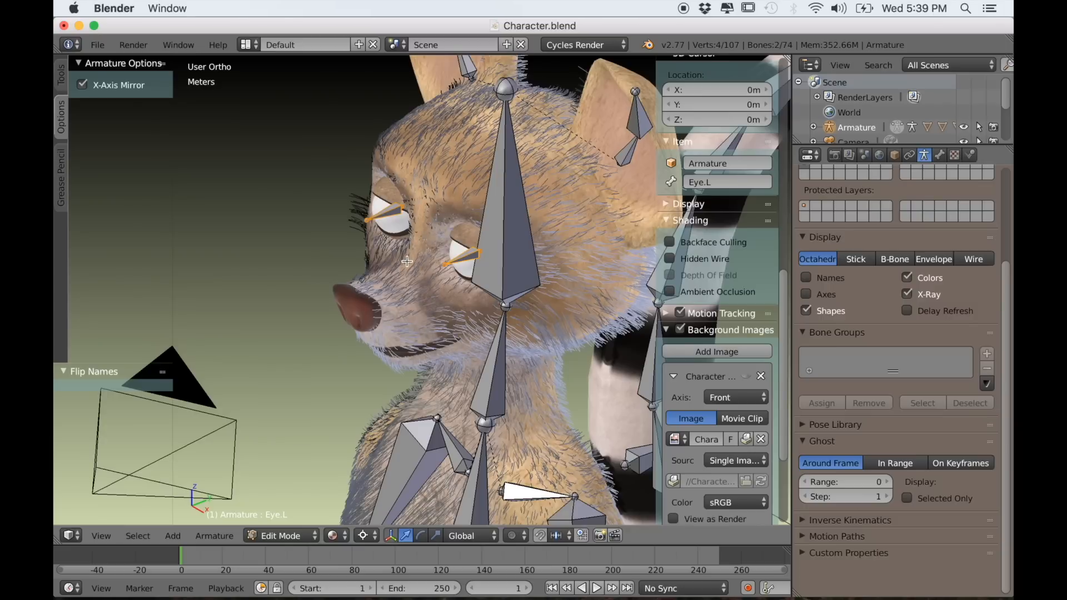
{"action": "key", "text": "g"}
{"action": "key", "text": "y"}
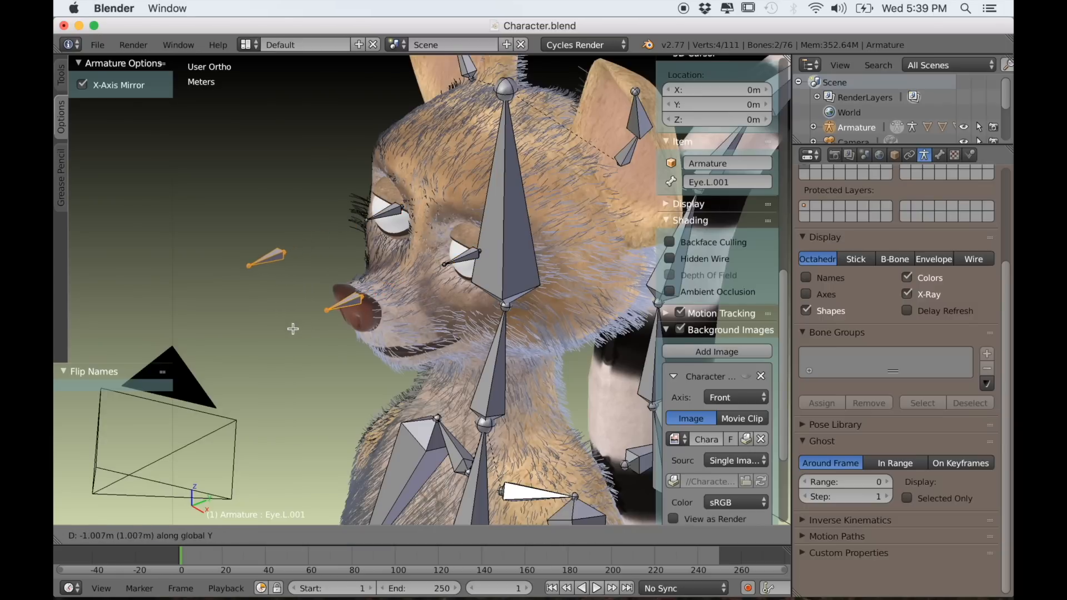
{"action": "left_click", "coordinate": [289, 332]}
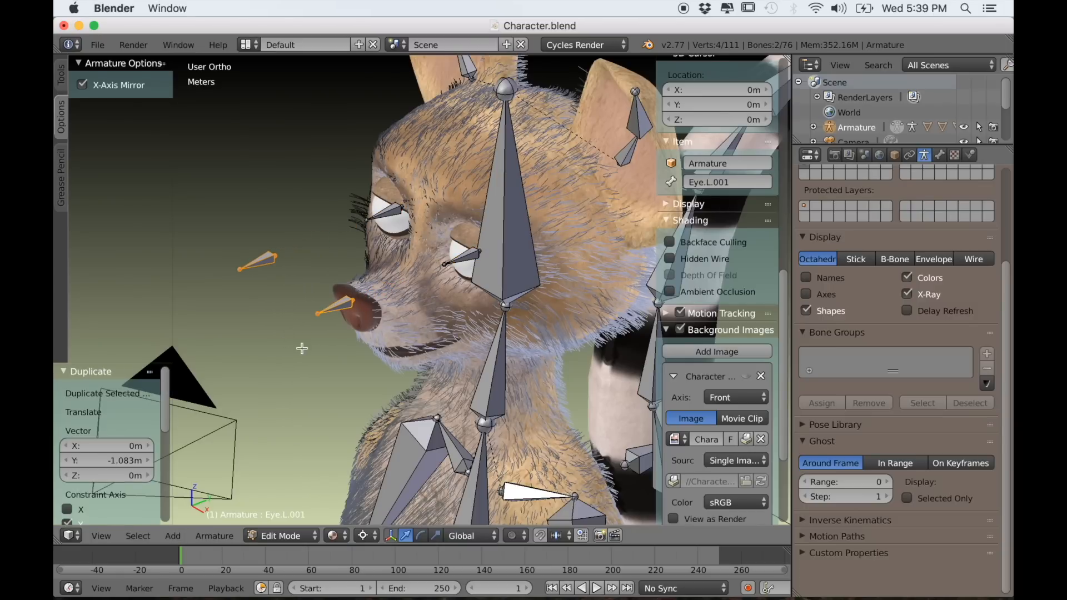
- Rename the duplicated bone in front of the left eye as Eye_Control.L
{"action": "scroll", "coordinate": [302, 348], "scroll_direction": "up", "scroll_amount": 1}
{"action": "right_click", "coordinate": [325, 309]}
{"action": "left_click", "coordinate": [747, 183]}
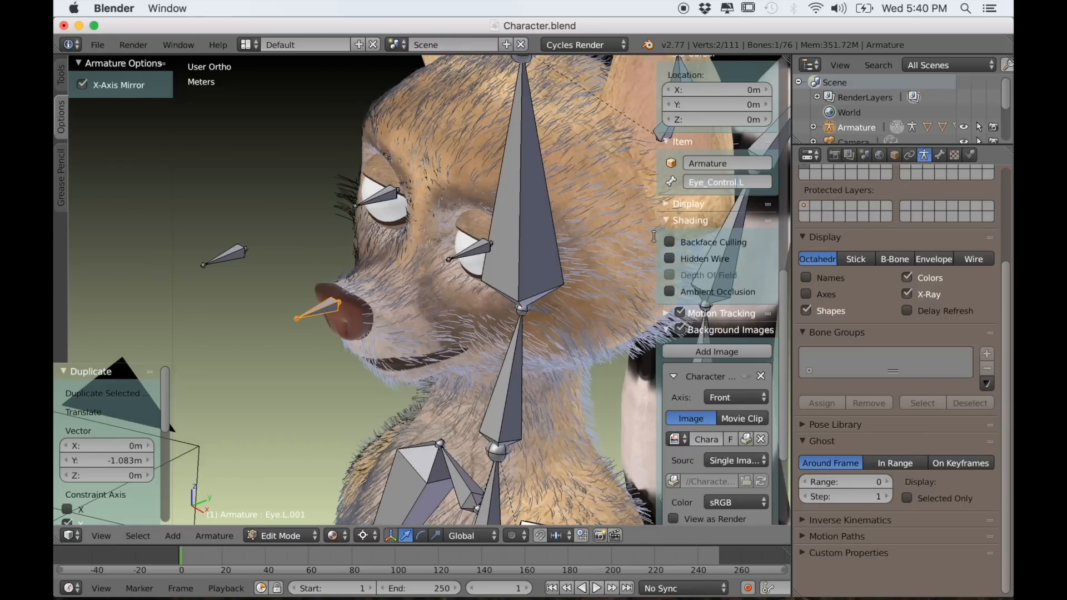
{"action": "type", "text": "Eye_Control.L"}
{"action": "key", "text": "Return"}
- Rename the duplicated bone in front of the right eye as Eye_Control.R
{"action": "scroll", "coordinate": [693, 169], "scroll_direction": "down", "scroll_amount": 1}
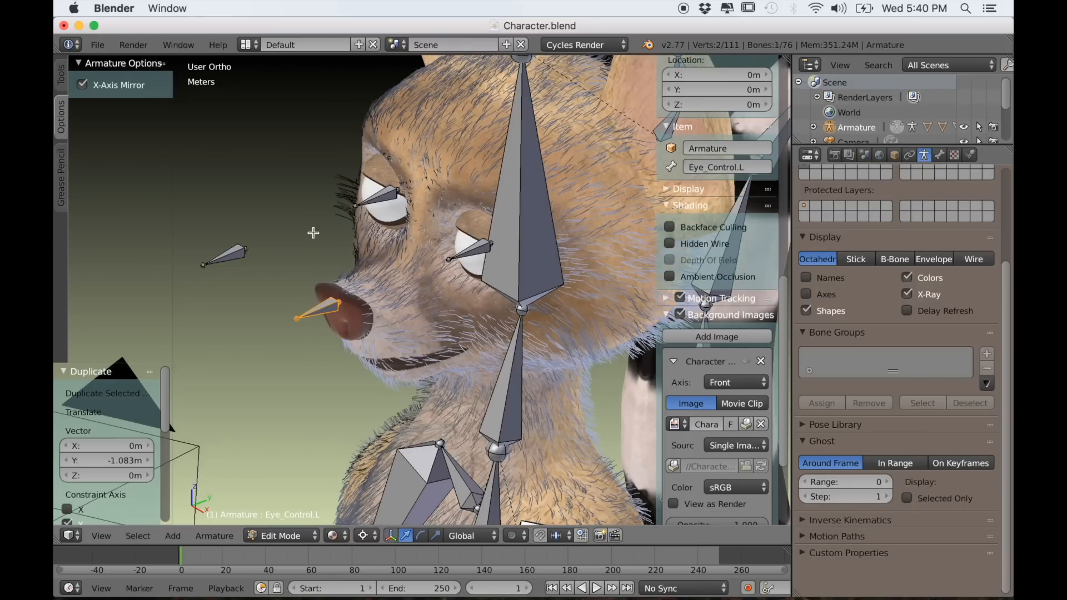
{"action": "right_click", "coordinate": [221, 257]}
{"action": "left_click", "coordinate": [726, 166]}
{"action": "type", "text": "Eye_Control"}
{"action": "key", "text": "Return"}
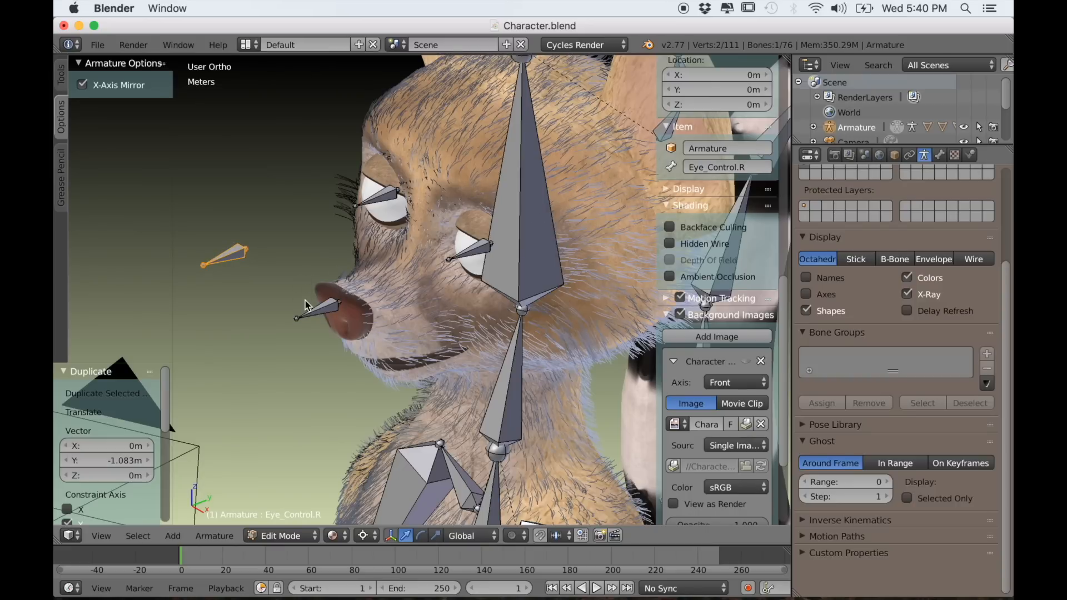
- In Pose Mode, add an IK constraint to Eye.R targeting Eye_Control.R and set its chain length to 1
{"action": "key", "text": "ctrl+Tab"}
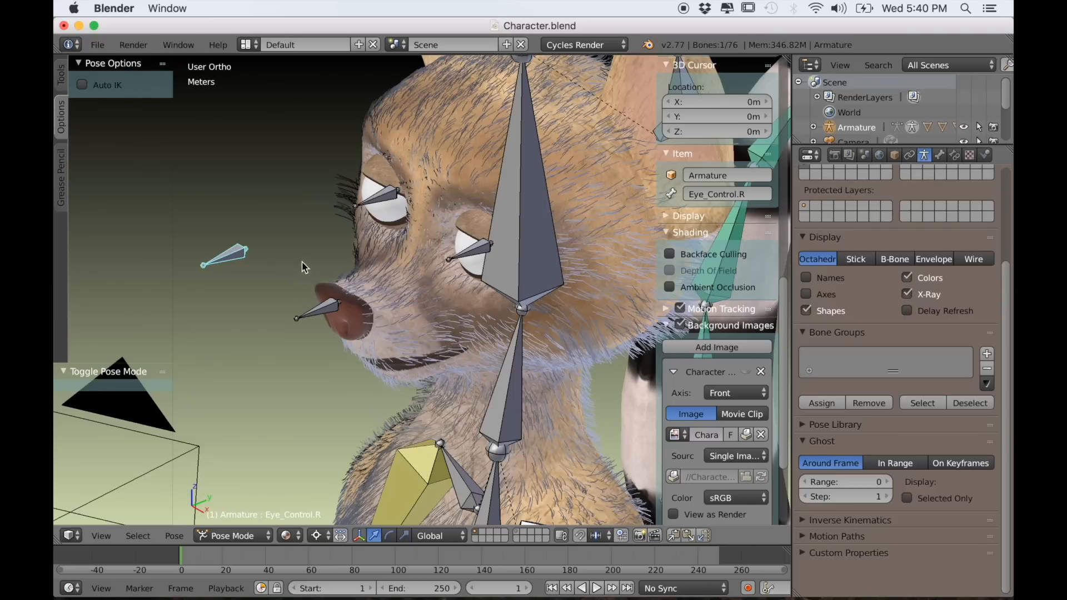
{"action": "right_click", "coordinate": [388, 203], "text": "shift"}
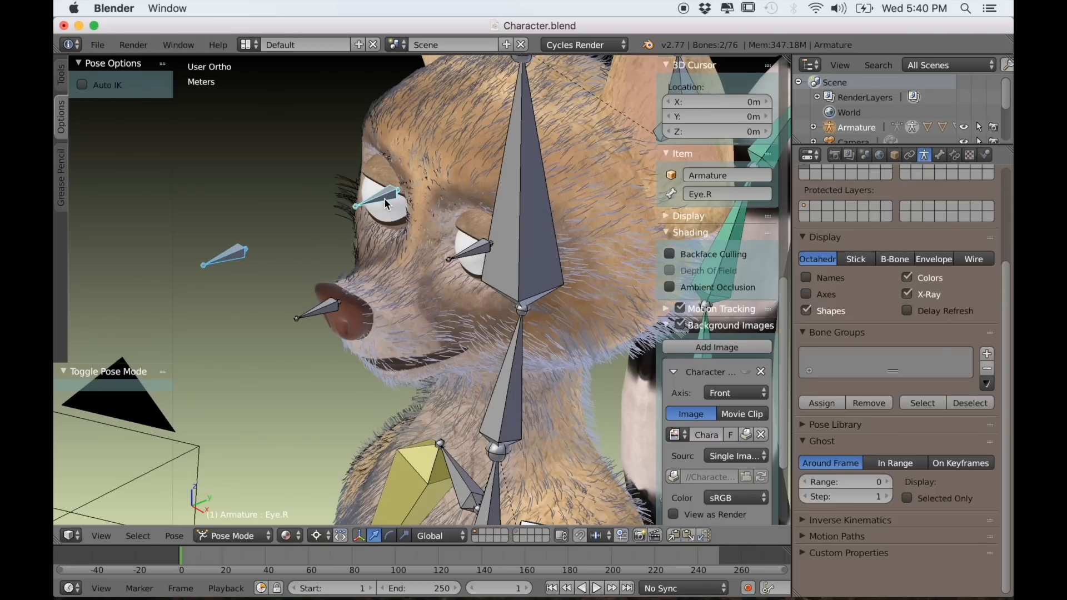
{"action": "key", "text": "shift+i"}
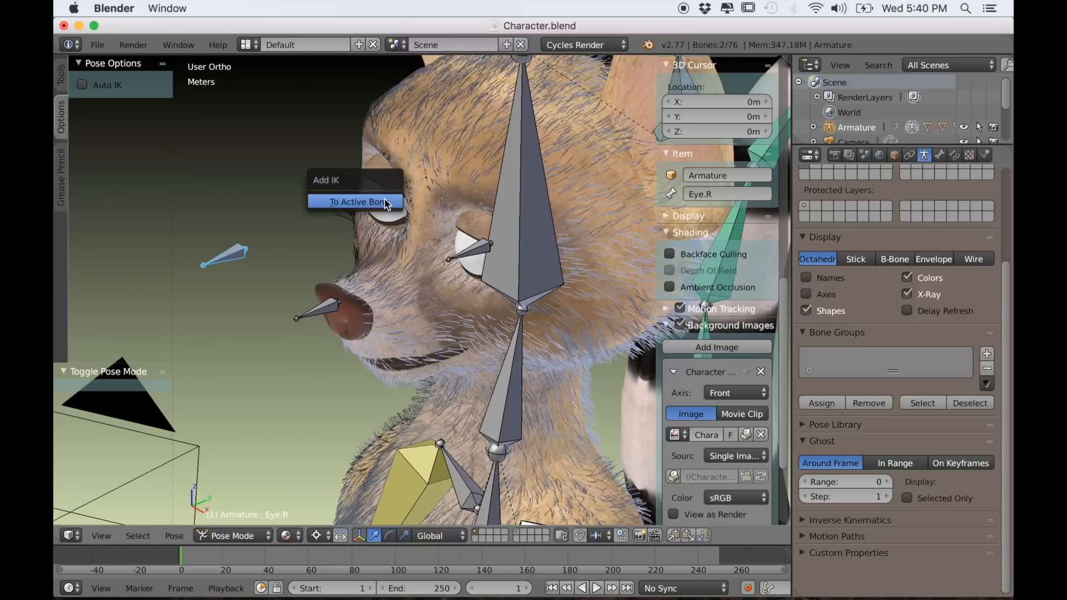
{"action": "left_click", "coordinate": [387, 203]}
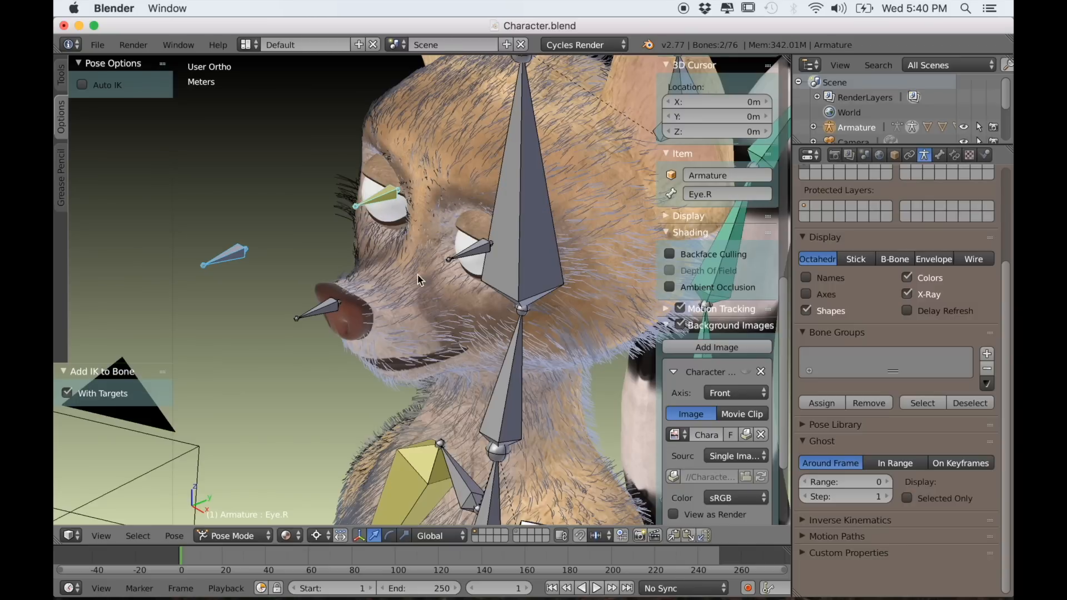
{"action": "left_click", "coordinate": [957, 156]}
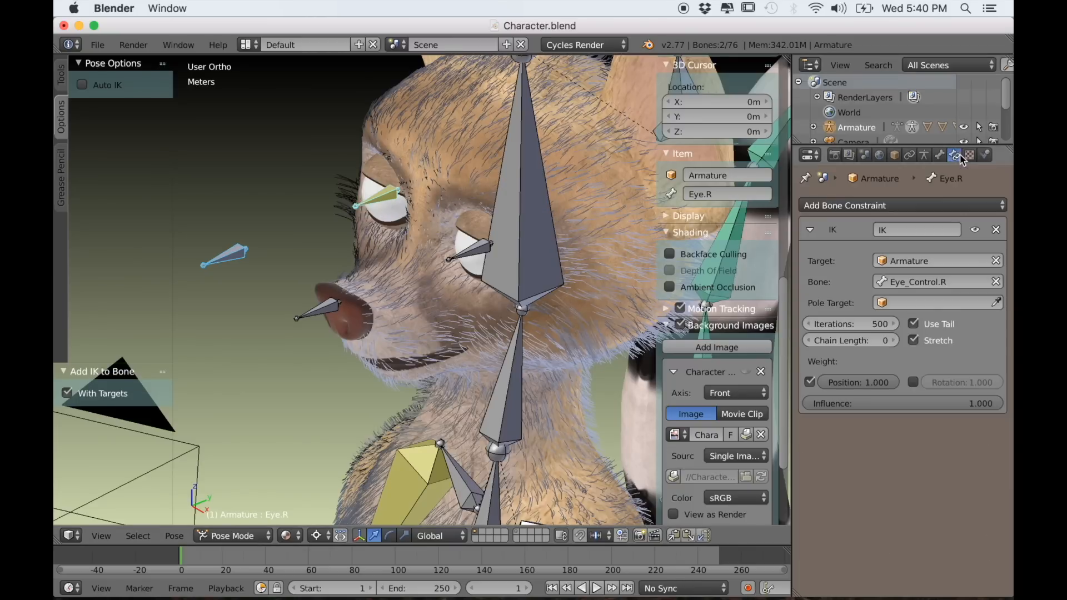
{"action": "left_click", "coordinate": [892, 339]}
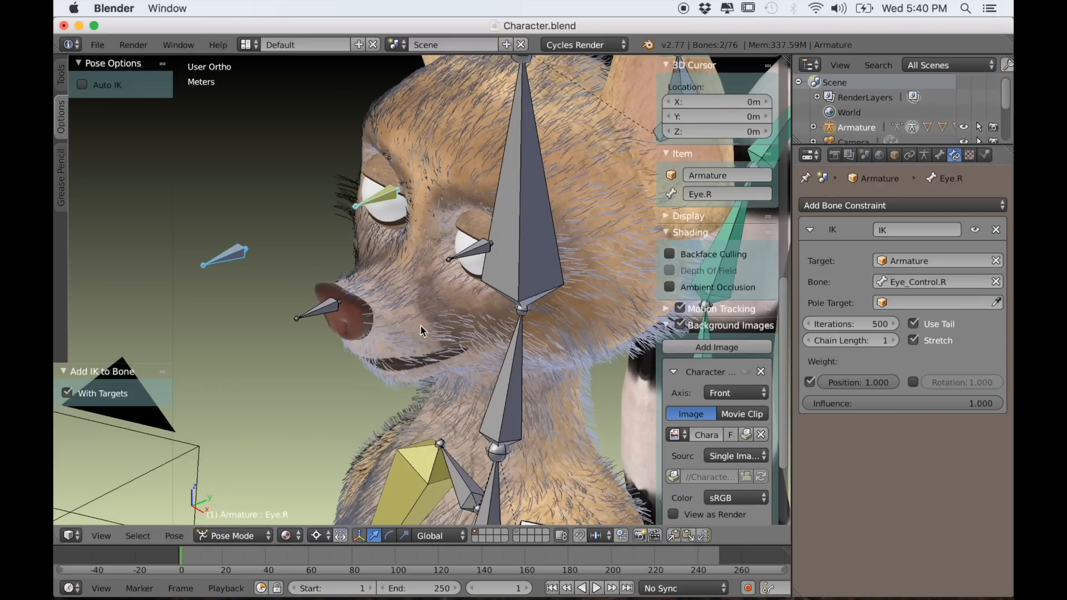
- Add an IK constraint to Eye.L targeting Eye_Control.L and set its chain length to 1
{"action": "right_click", "coordinate": [329, 315]}
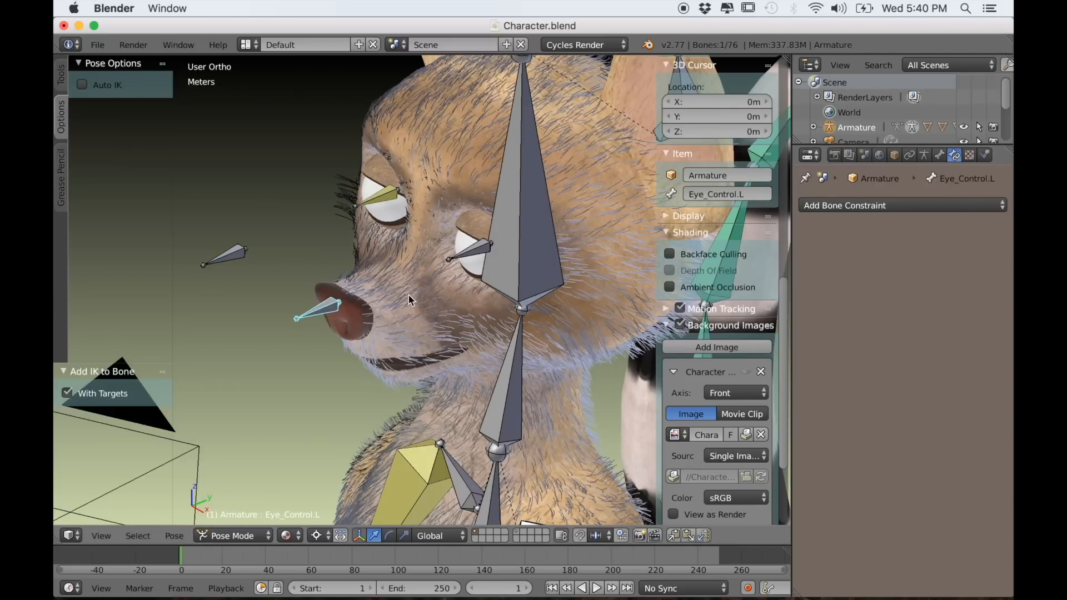
{"action": "right_click", "coordinate": [477, 254], "text": "shift"}
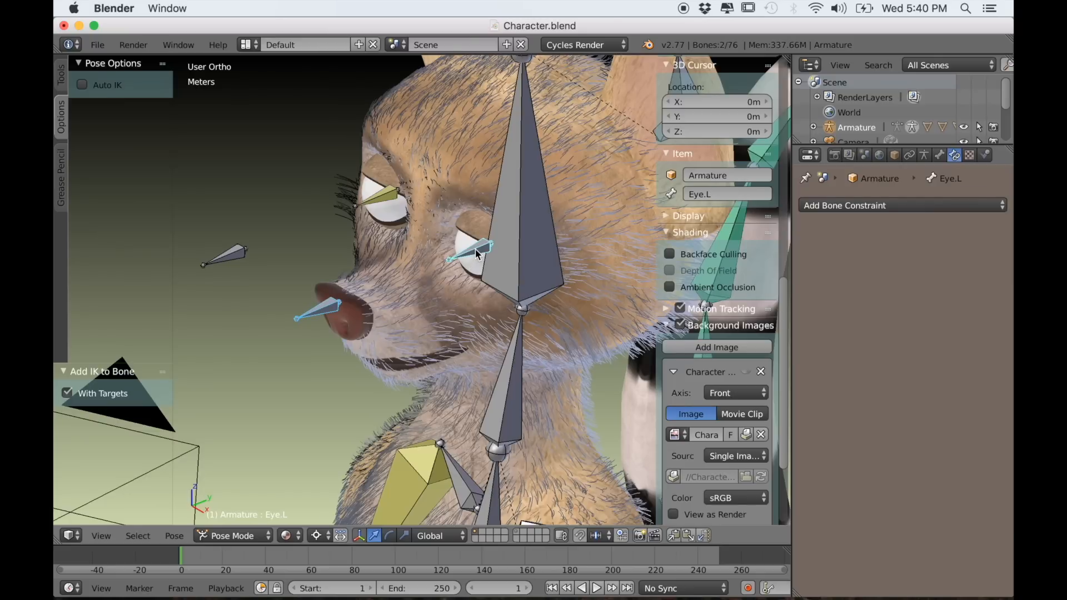
{"action": "key", "text": "shift+i"}
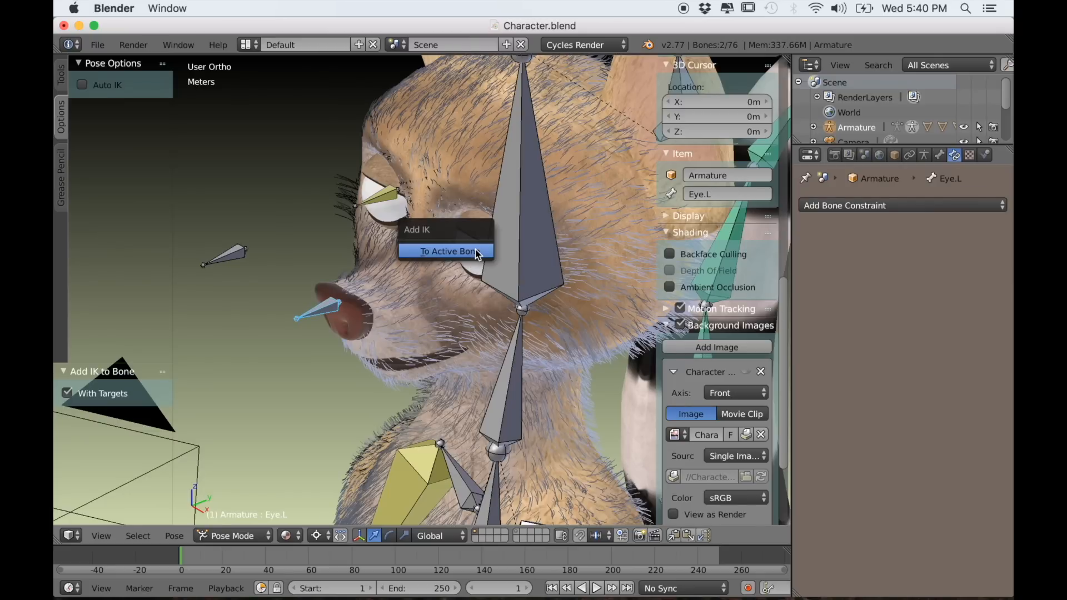
{"action": "left_click", "coordinate": [476, 252]}
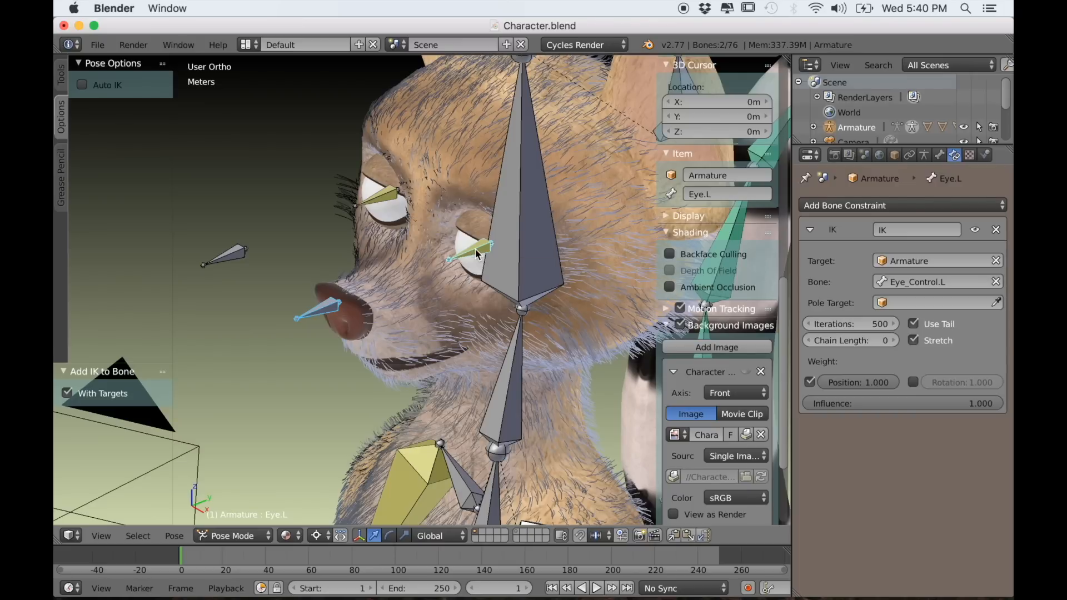
{"action": "left_click", "coordinate": [893, 339]}
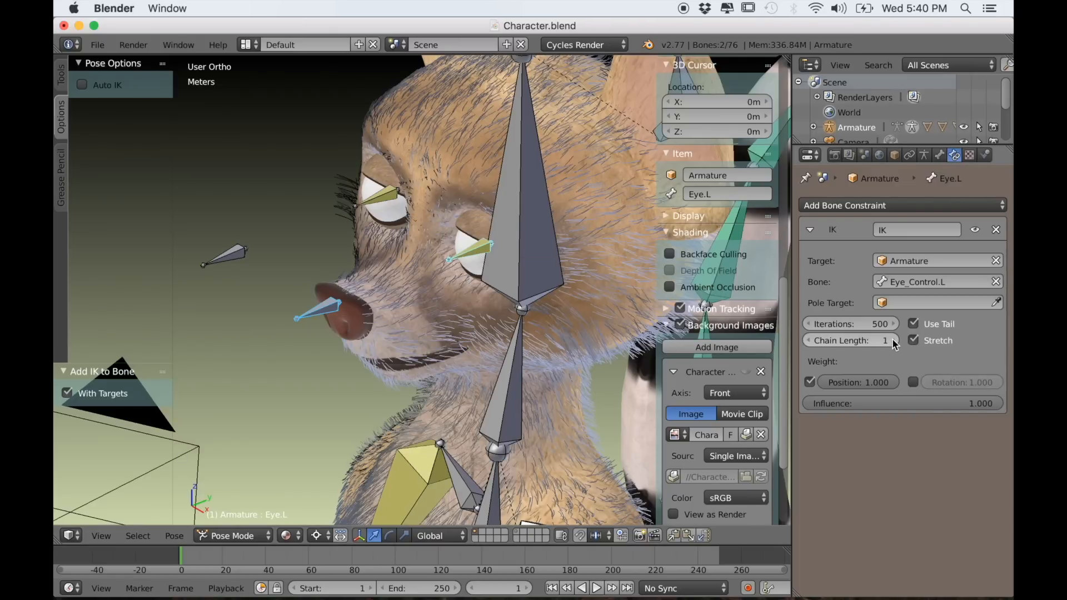
- In Edit Mode, select both eye control bones and snap the 3D cursor to the midpoint between them
{"action": "middle_click_drag", "start_coordinate": [284, 324], "coordinate": [310, 336]}
{"action": "key", "text": "Tab"}
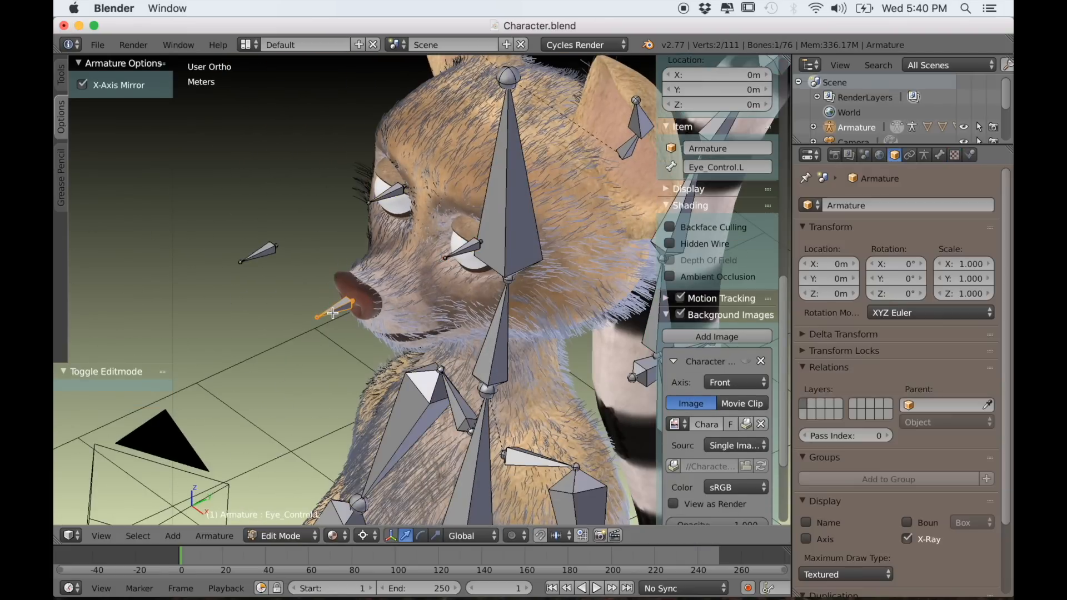
{"action": "right_click", "coordinate": [265, 254], "text": "shift"}
{"action": "key", "text": "shift+s"}
{"action": "left_click", "coordinate": [308, 306]}
- Add a bone at the 3D cursor and move it about -27.8 cm along Z
{"action": "scroll", "coordinate": [309, 307], "scroll_direction": "up", "scroll_amount": 2}
{"action": "middle_click_drag", "start_coordinate": [313, 313], "coordinate": [387, 349], "text": "shift"}
{"action": "scroll", "coordinate": [419, 350], "scroll_direction": "up", "scroll_amount": 2}
{"action": "key", "text": "shift+a"}
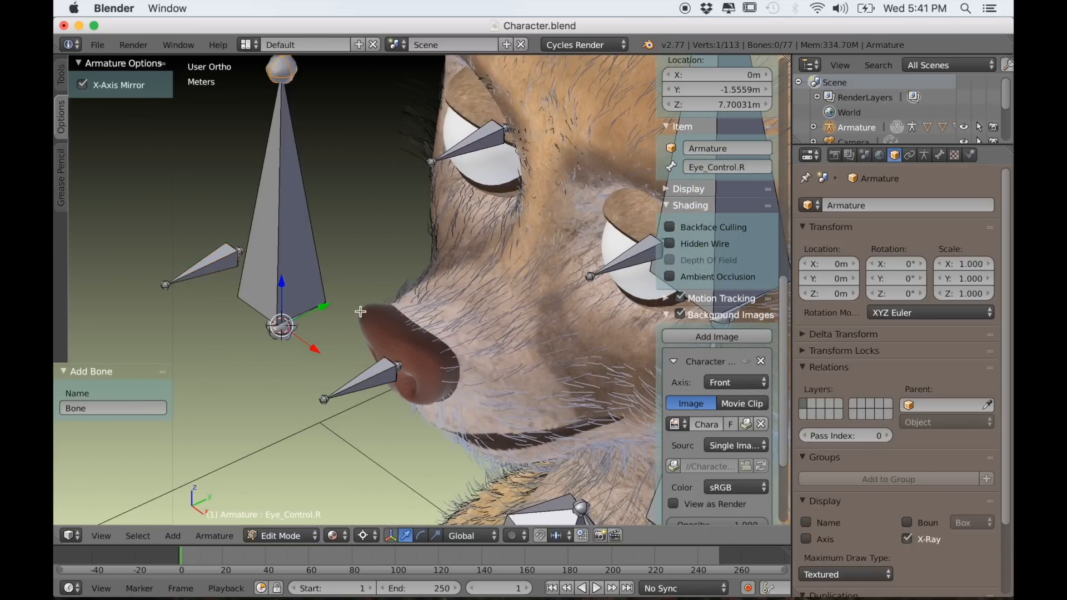
{"action": "key", "text": "g"}
{"action": "key", "text": "z"}
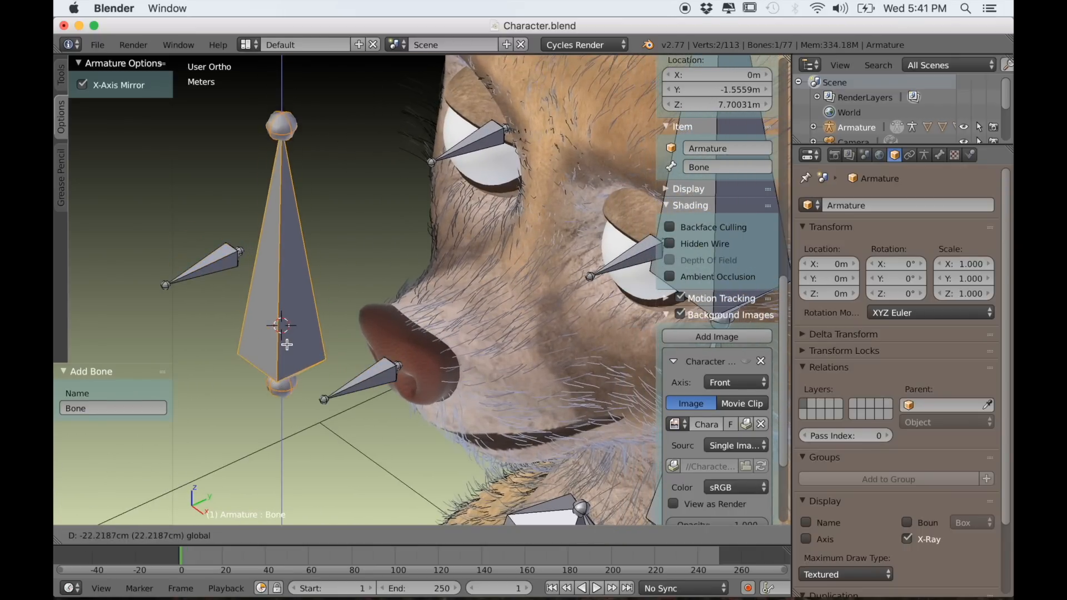
{"action": "left_click", "coordinate": [289, 358]}
- Rename the new central bone between the eye controls as Eye Controler
{"action": "scroll", "coordinate": [310, 337], "scroll_direction": "down", "scroll_amount": 2}
{"action": "mouse_move", "coordinate": [310, 338]}
{"action": "middle_mouse_down"}
{"action": "mouse_move", "coordinate": [333, 350]}
{"action": "mouse_move", "coordinate": [408, 337]}
{"action": "mouse_move", "coordinate": [317, 339]}
{"action": "middle_mouse_up"}
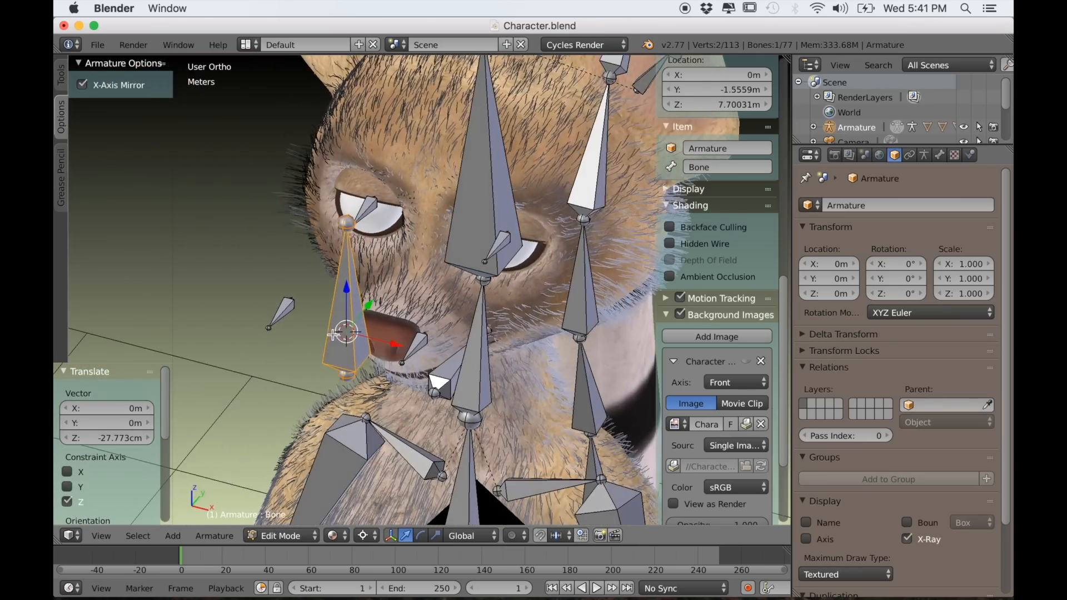
{"action": "left_click", "coordinate": [718, 167]}
{"action": "type", "text": "Eye Controler"}
{"action": "key", "text": "Return"}
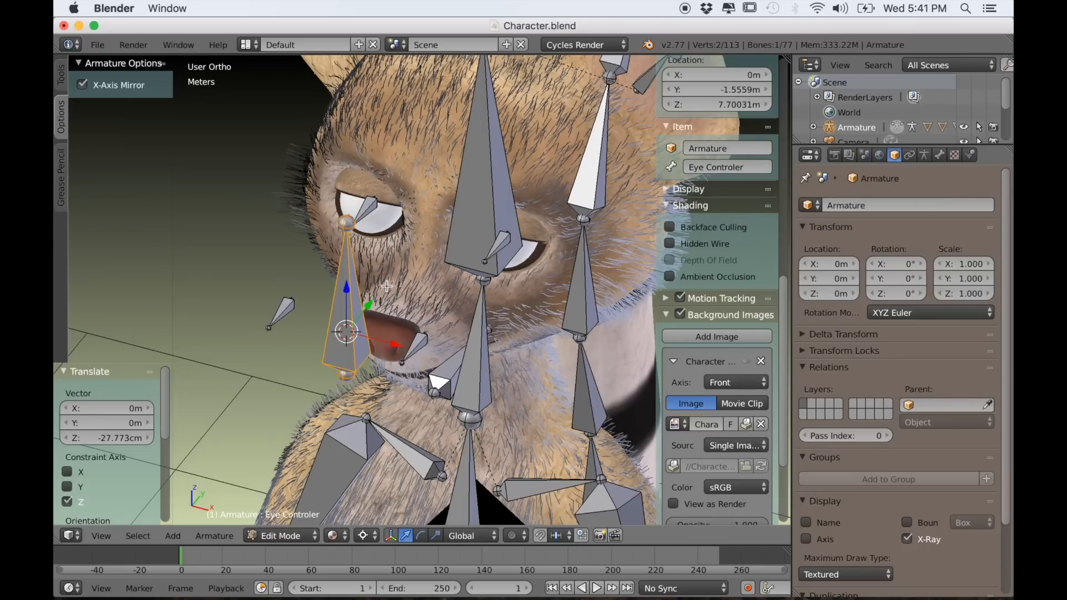
- Parent the right and left eye control bones to the Eye Controler bone with Keep Offset
{"action": "scroll", "coordinate": [386, 286], "scroll_direction": "down", "scroll_amount": 3}
{"action": "right_click", "coordinate": [414, 328]}
{"action": "right_click", "coordinate": [340, 304], "text": "shift"}
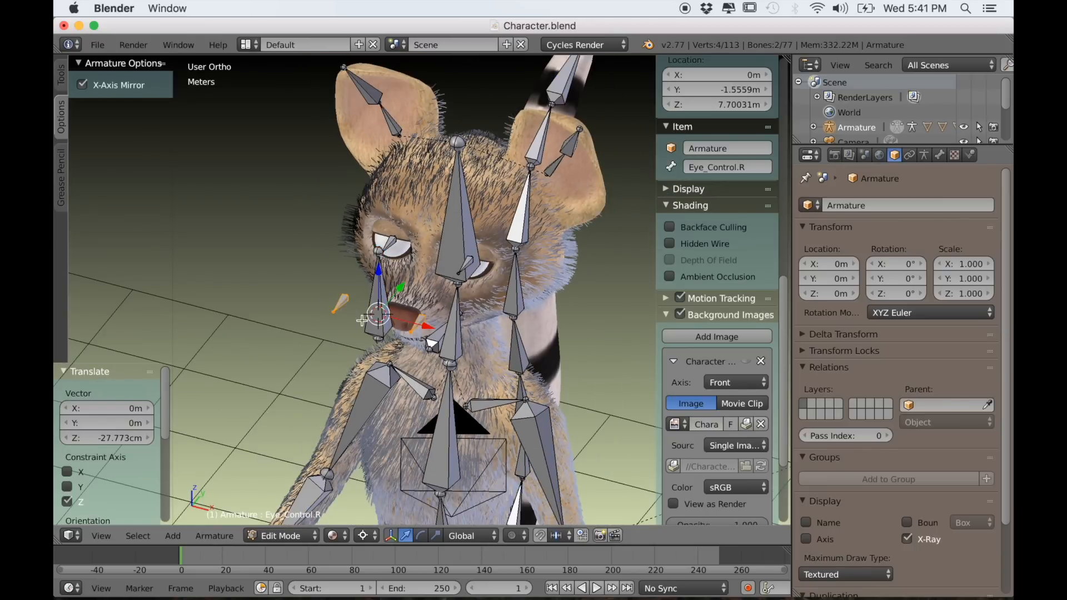
{"action": "scroll", "coordinate": [364, 322], "scroll_direction": "up", "scroll_amount": 3}
{"action": "right_click", "coordinate": [347, 309], "text": "shift"}
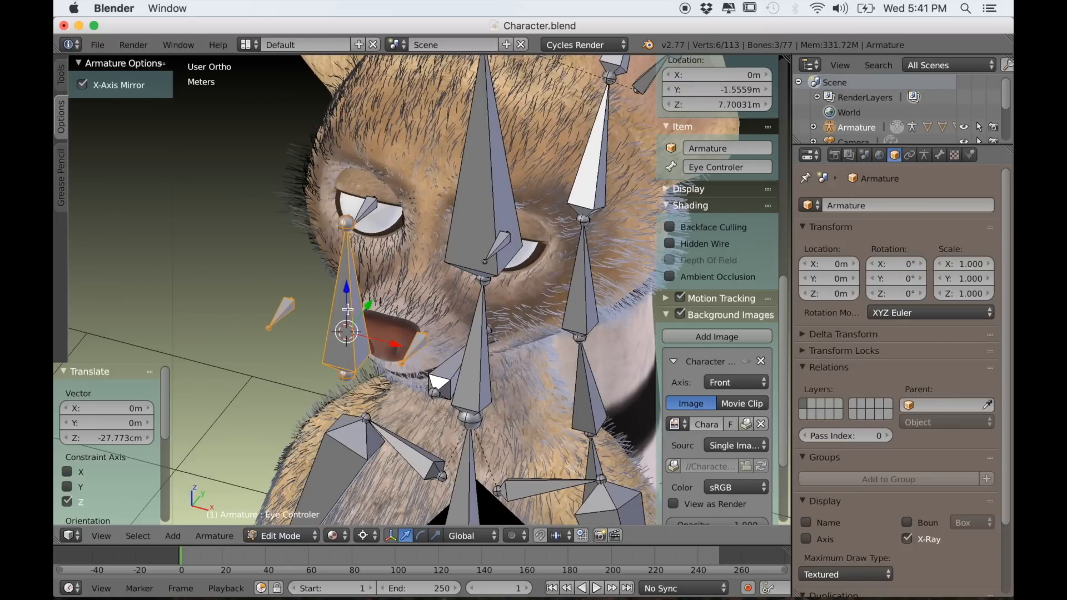
{"action": "key", "text": "ctrl+p"}
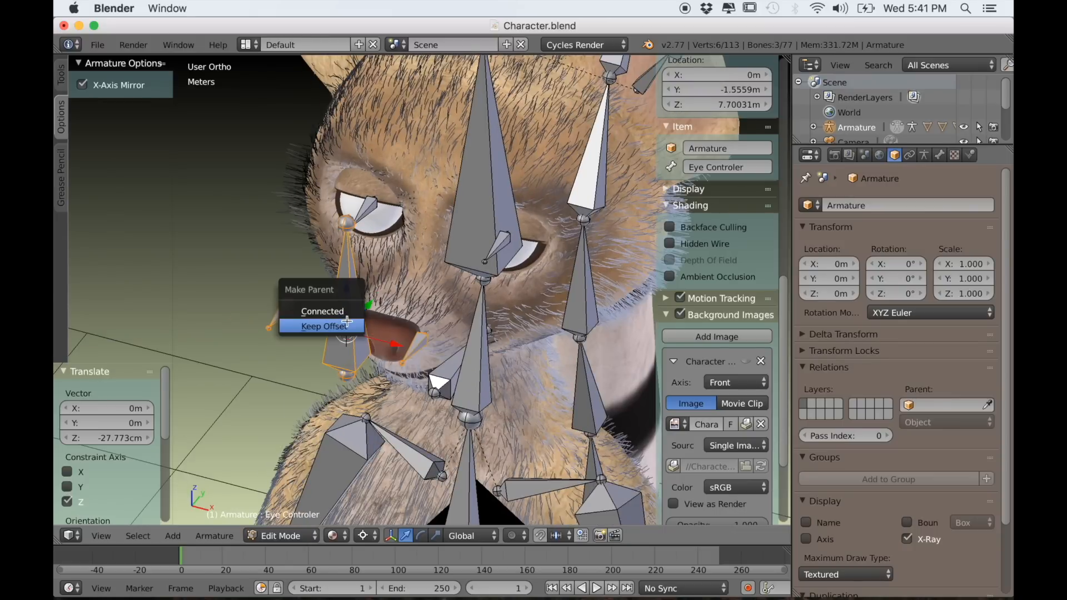
{"action": "left_click", "coordinate": [347, 322]}
- Parent both eye bones inside the eyeballs to the Head bone with Keep Offset
{"action": "scroll", "coordinate": [347, 322], "scroll_direction": "down", "scroll_amount": 3}
{"action": "key", "text": "a"}
{"action": "middle_click_drag", "start_coordinate": [350, 319], "coordinate": [468, 313]}
{"action": "scroll", "coordinate": [437, 309], "scroll_direction": "up", "scroll_amount": 4}
{"action": "left_click", "coordinate": [500, 300]}
{"action": "left_click", "coordinate": [422, 220], "text": "shift"}
{"action": "scroll", "coordinate": [441, 232], "scroll_direction": "down", "scroll_amount": 1}
{"action": "left_click", "coordinate": [552, 241], "text": "shift"}
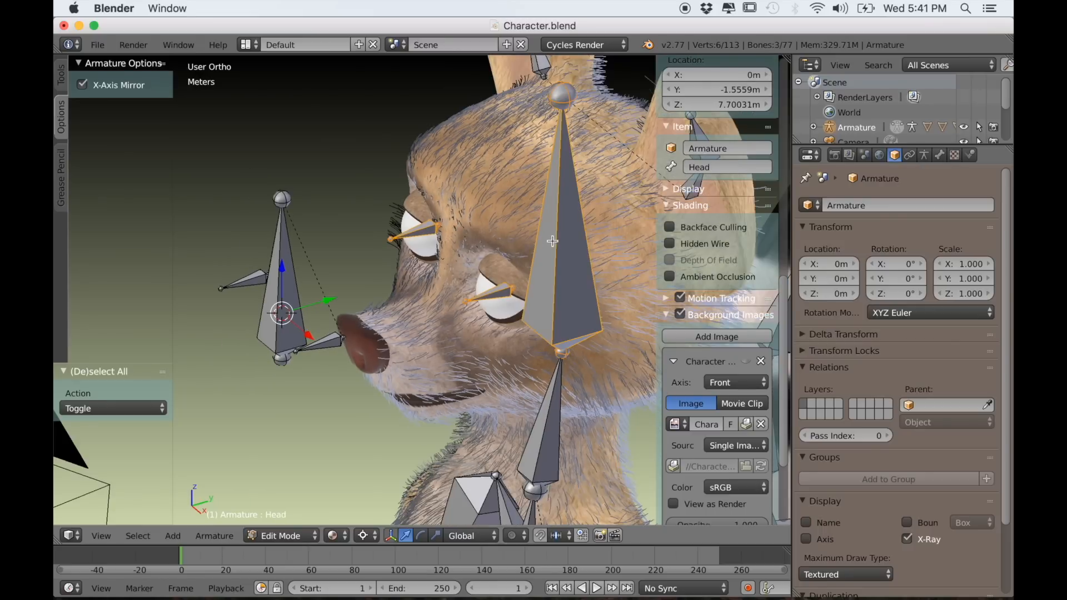
{"action": "key", "text": "ctrl+p"}
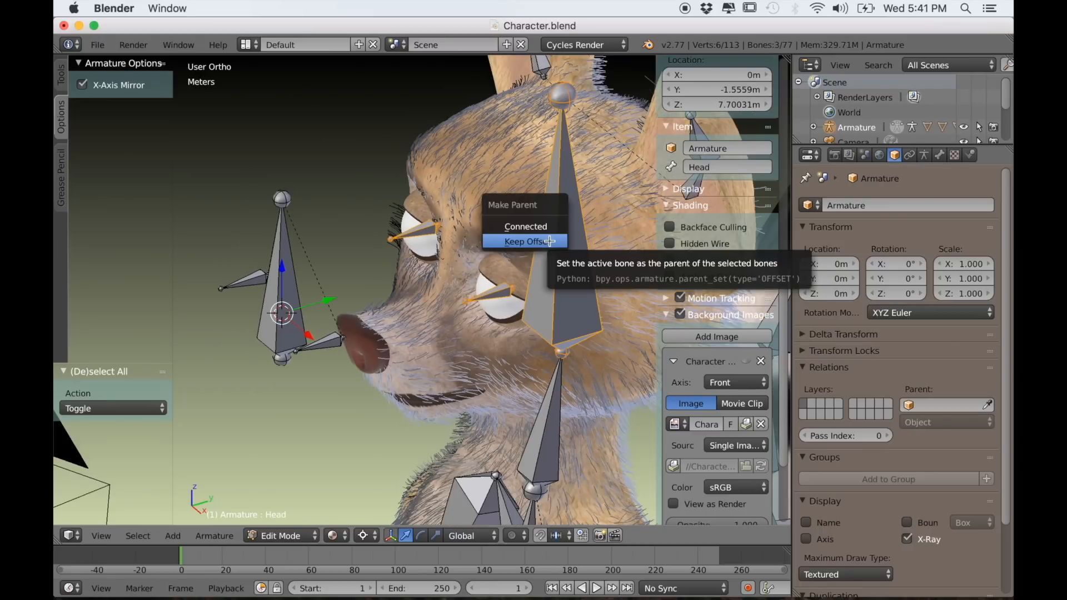
{"action": "left_click", "coordinate": [550, 242]}
- Switch to Pose Mode and trial-move the Eye Controler bone to check how the eye bones follow, then cancel the move
{"action": "middle_click_drag", "start_coordinate": [524, 264], "coordinate": [469, 316]}
{"action": "key", "text": "ctrl+Tab"}
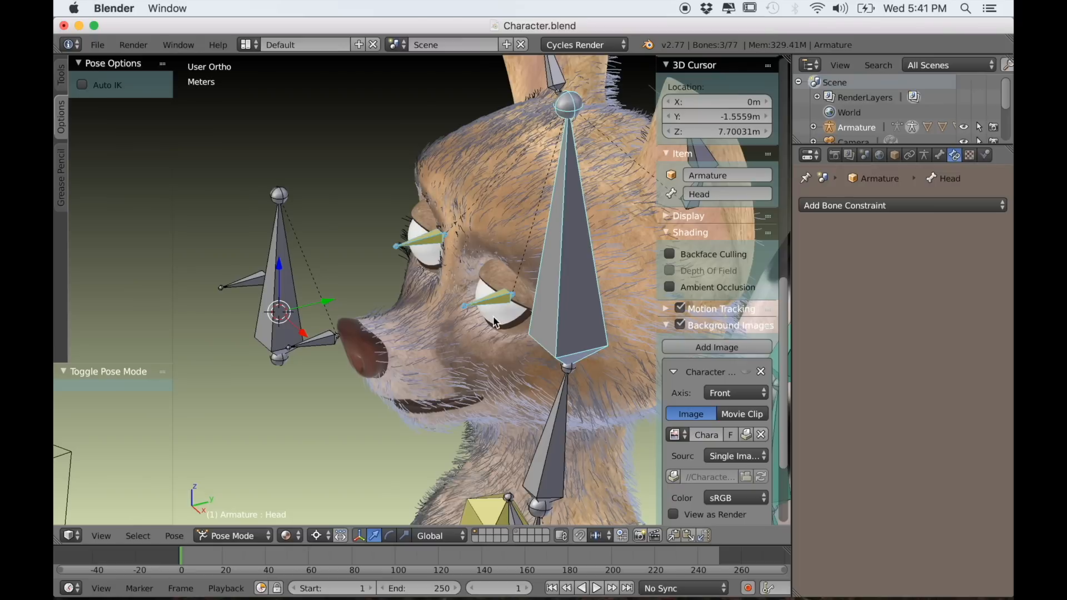
{"action": "right_click", "coordinate": [292, 305]}
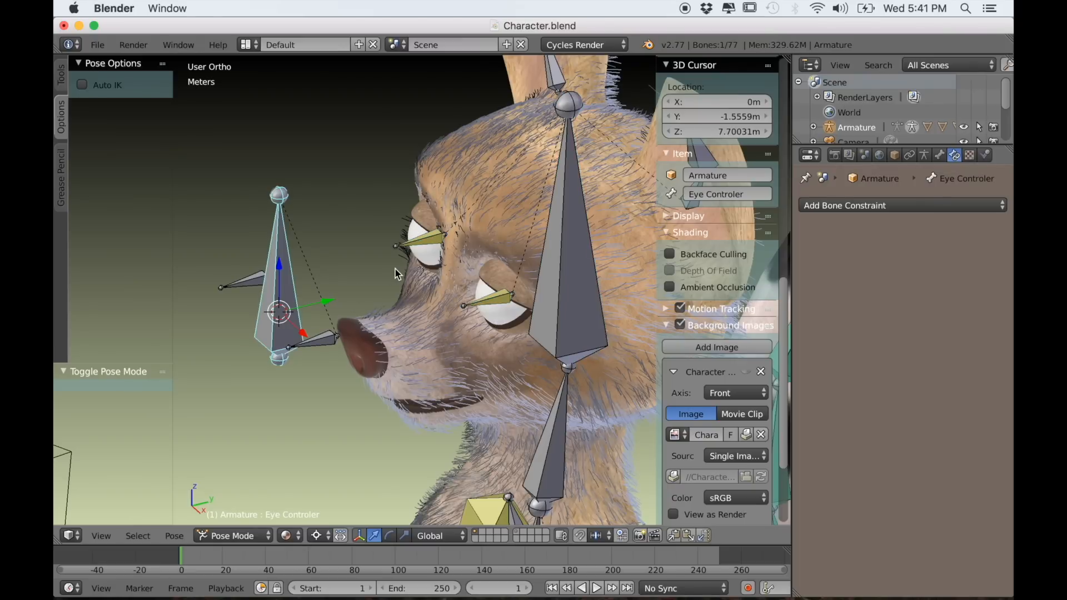
{"action": "key", "text": "g"}
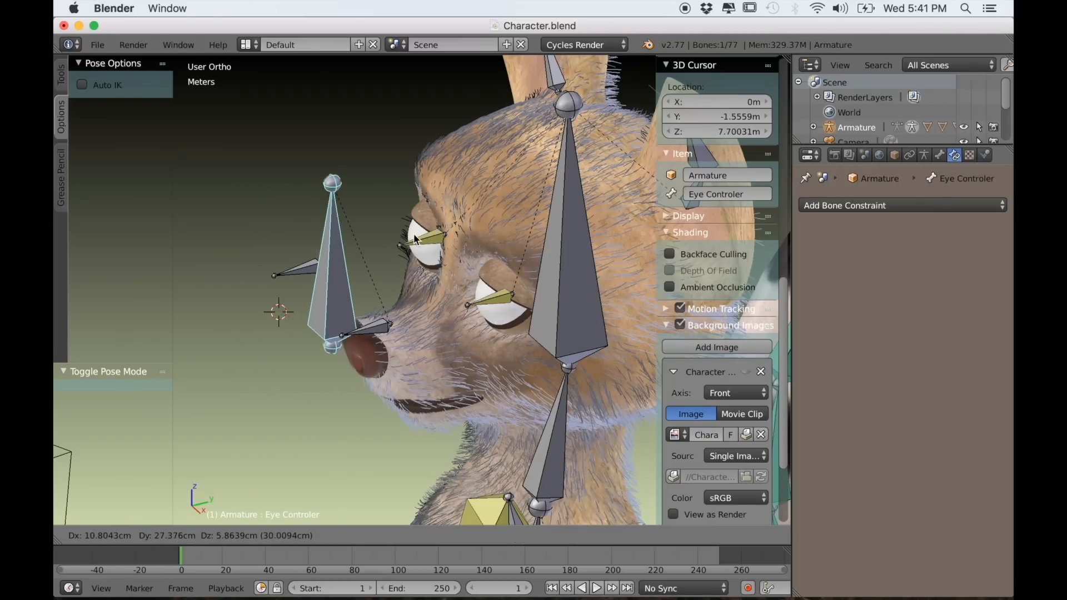
{"action": "left_click", "coordinate": [406, 332]}
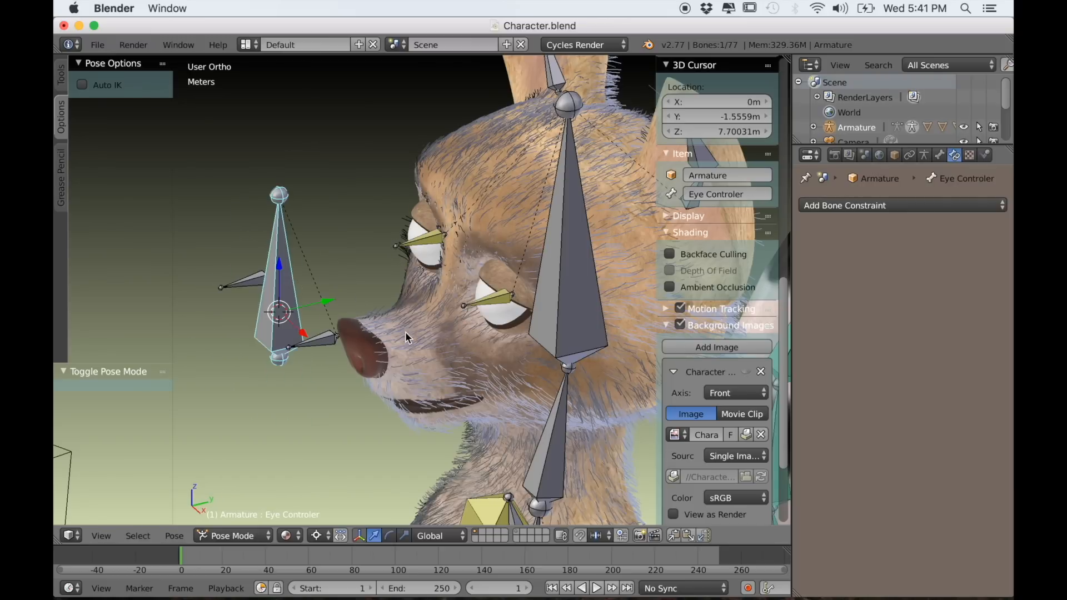
- Parent the left eyeball sphere to the Eye.L bone using the Bone parent type
{"action": "key", "text": "ctrl+Tab"}
{"action": "right_click", "coordinate": [508, 319]}
{"action": "scroll", "coordinate": [507, 322], "scroll_direction": "up", "scroll_amount": 3}
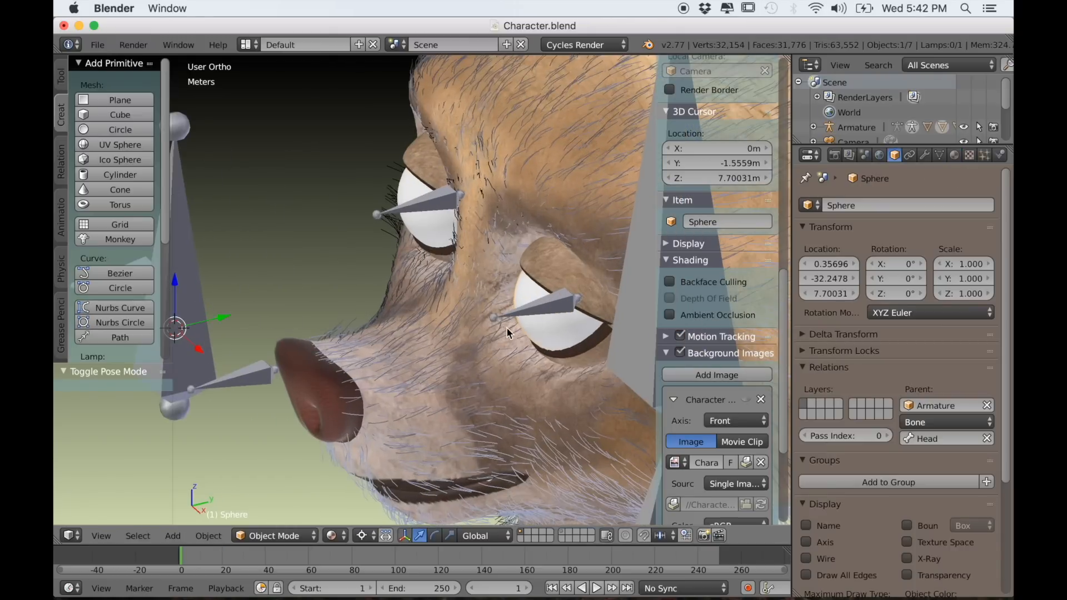
{"action": "right_click", "coordinate": [531, 308]}
{"action": "key", "text": "ctrl+Tab"}
{"action": "scroll", "coordinate": [531, 308], "scroll_direction": "down", "scroll_amount": 3}
{"action": "key", "text": "a"}
{"action": "key", "text": "a"}
{"action": "key", "text": "a"}
{"action": "scroll", "coordinate": [504, 313], "scroll_direction": "up", "scroll_amount": 3}
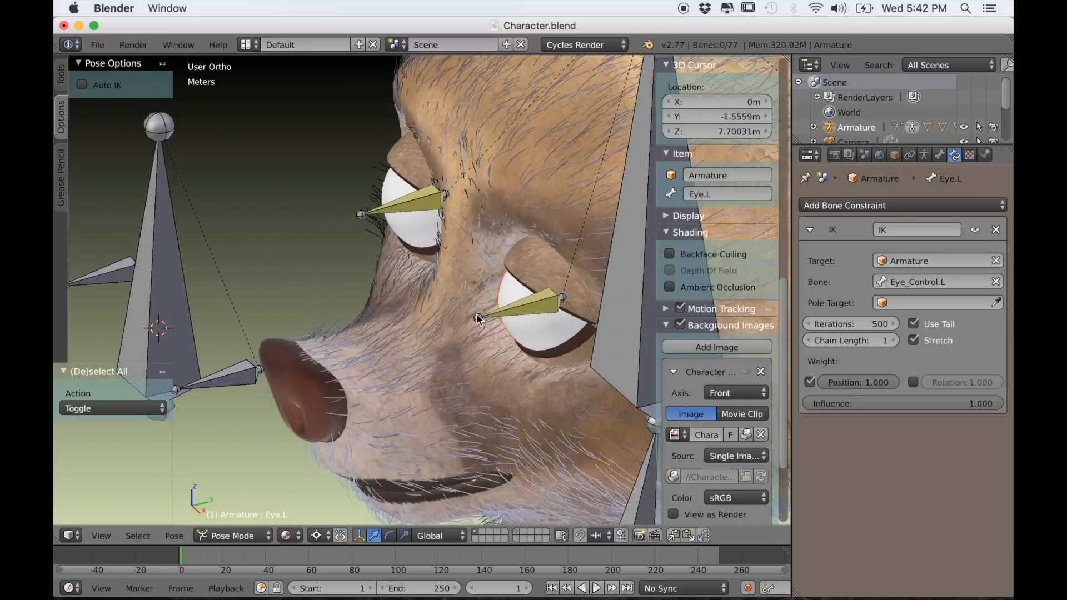
{"action": "middle_click_drag", "start_coordinate": [476, 314], "coordinate": [409, 309], "text": "shift"}
{"action": "right_click", "coordinate": [453, 306]}
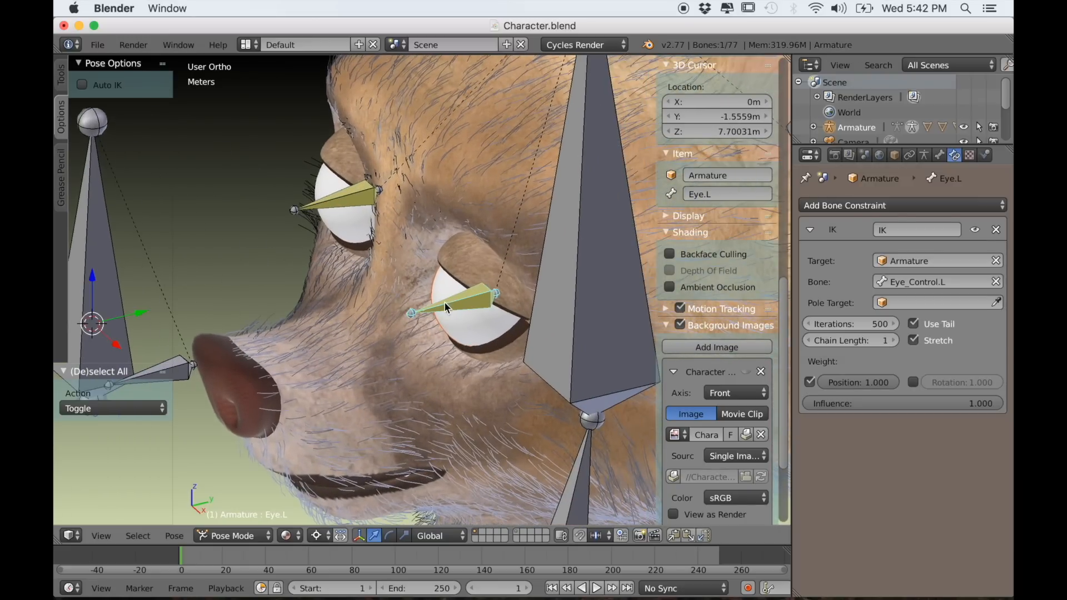
{"action": "scroll", "coordinate": [422, 318], "scroll_direction": "down", "scroll_amount": 2}
{"action": "scroll", "coordinate": [400, 354], "scroll_direction": "up", "scroll_amount": 4}
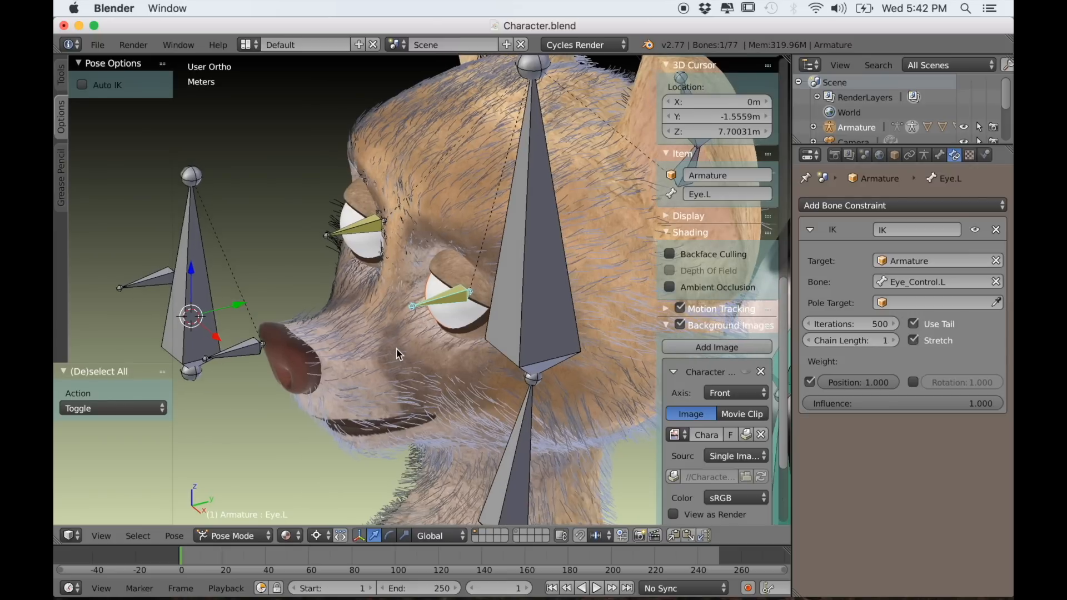
{"action": "middle_click_drag", "start_coordinate": [463, 357], "coordinate": [432, 348], "text": "shift"}
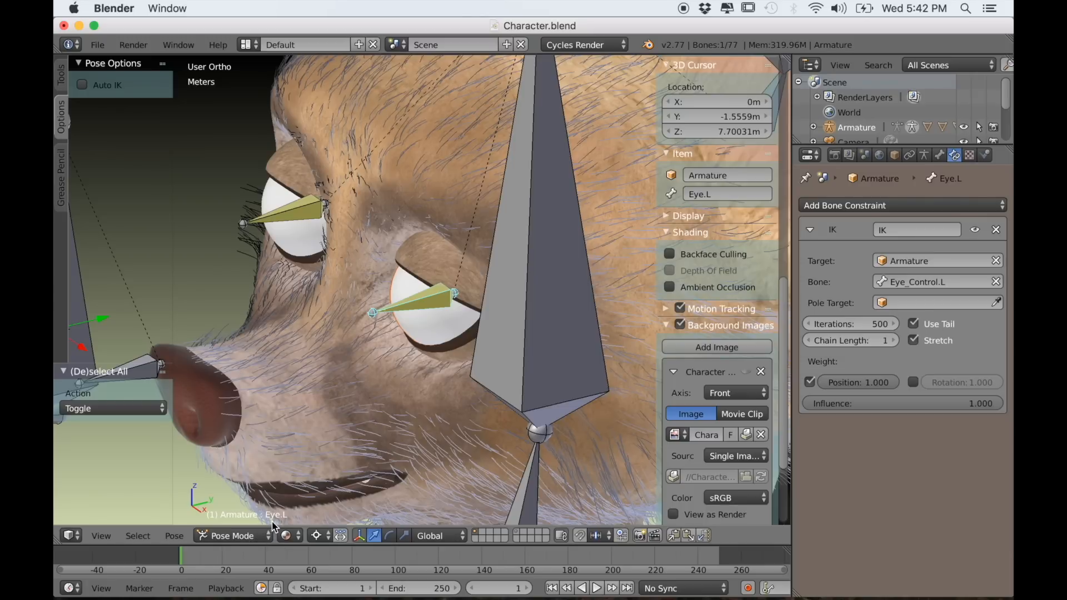
{"action": "key", "text": "ctrl+p"}
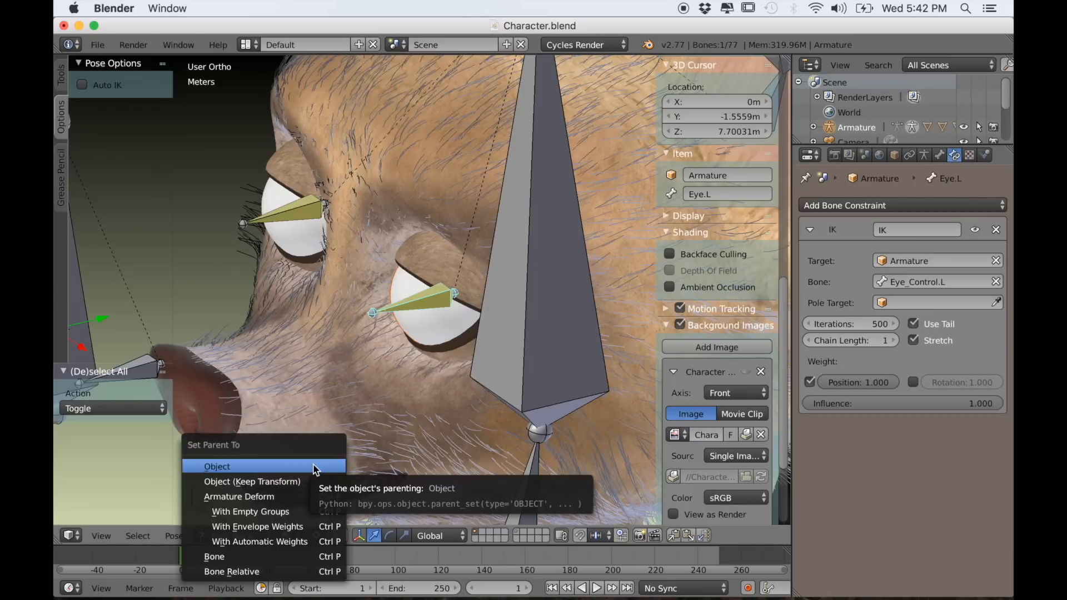
{"action": "left_click", "coordinate": [263, 558]}
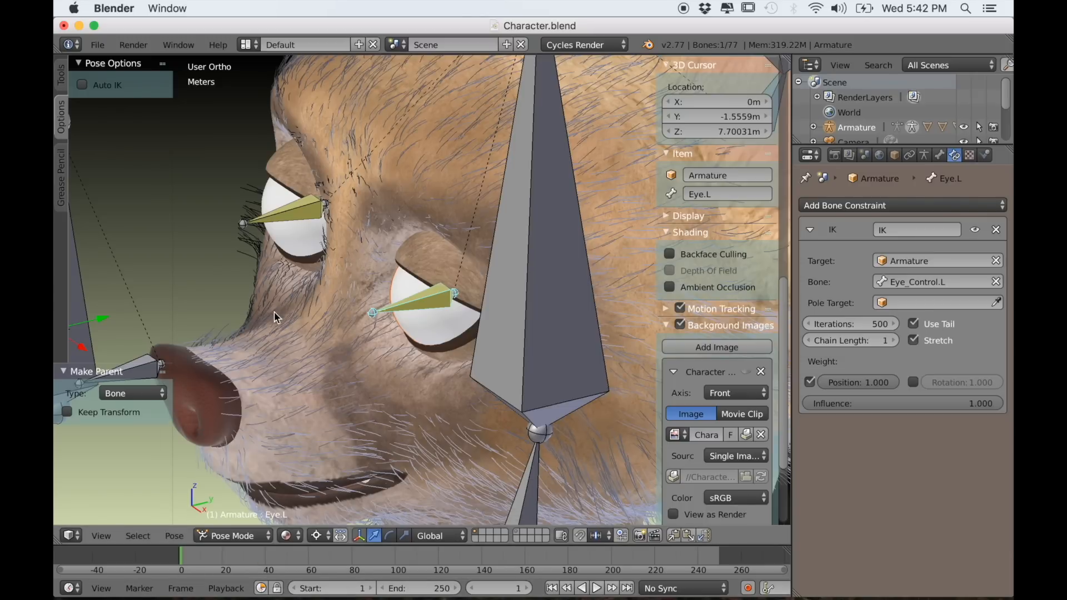
- Parent the right eyeball, Sphere.002, to the Eye.R bone using the Bone parent type
{"action": "right_click", "coordinate": [294, 232]}
{"action": "right_click", "coordinate": [299, 236]}
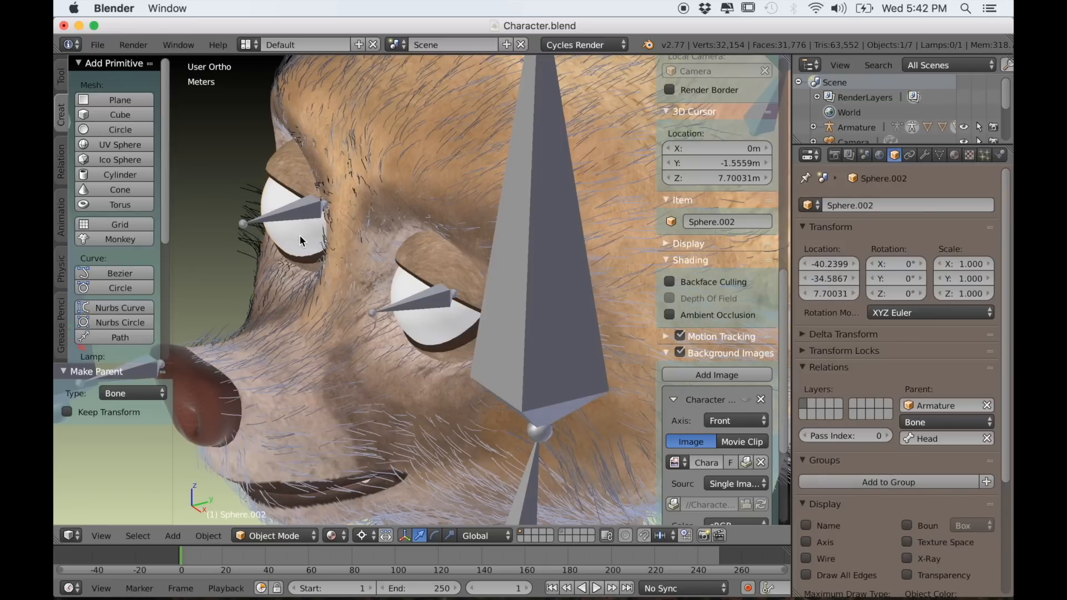
{"action": "right_click", "coordinate": [290, 216]}
{"action": "key", "text": "a"}
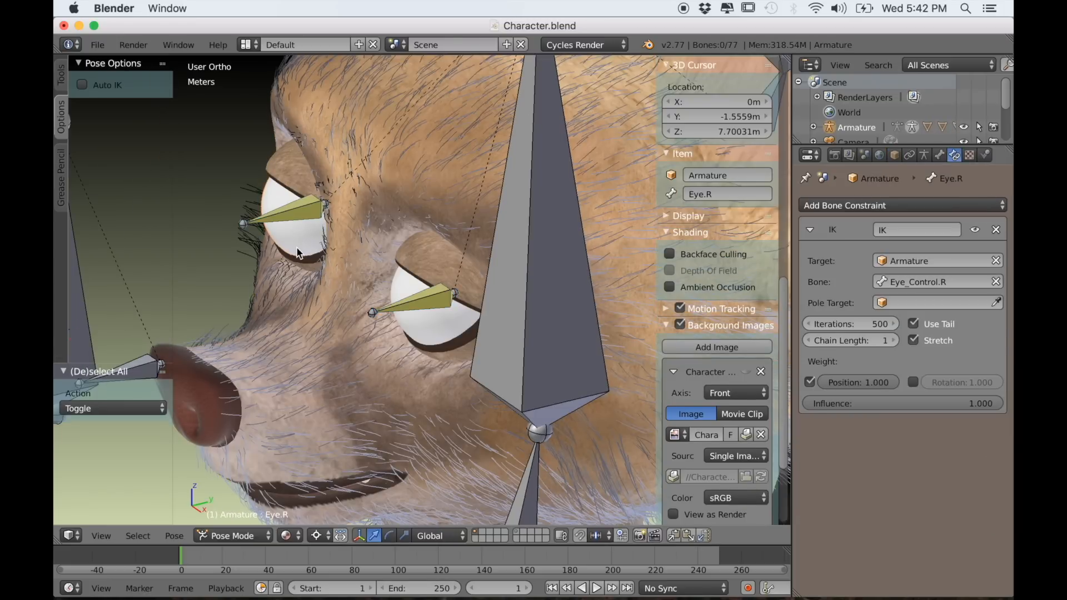
{"action": "right_click", "coordinate": [296, 211]}
{"action": "scroll", "coordinate": [295, 278], "scroll_direction": "up", "scroll_amount": 4}
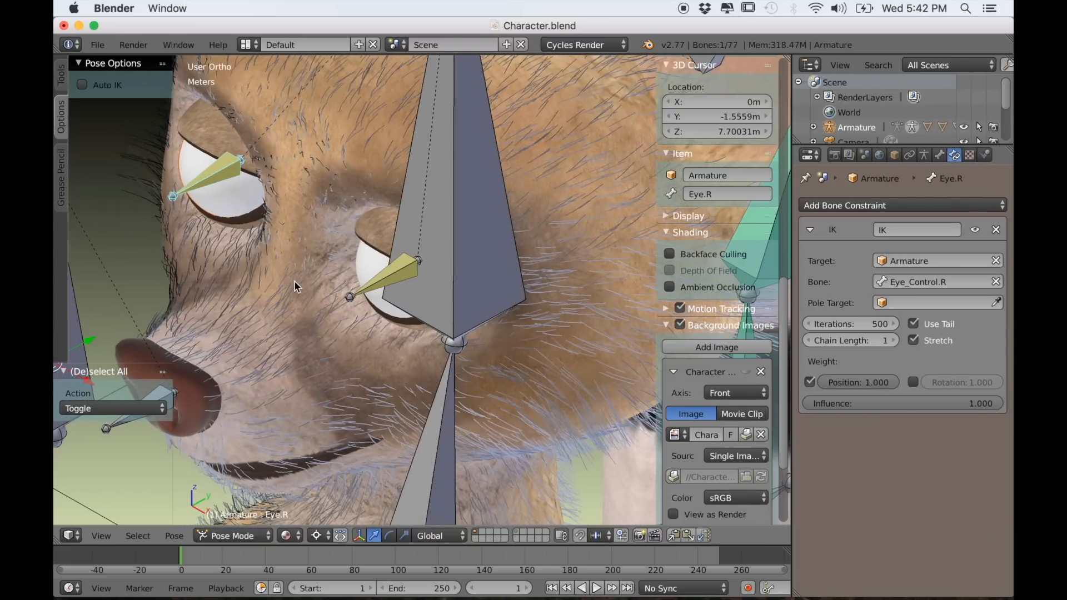
{"action": "scroll", "coordinate": [294, 281], "scroll_direction": "up", "scroll_amount": 8}
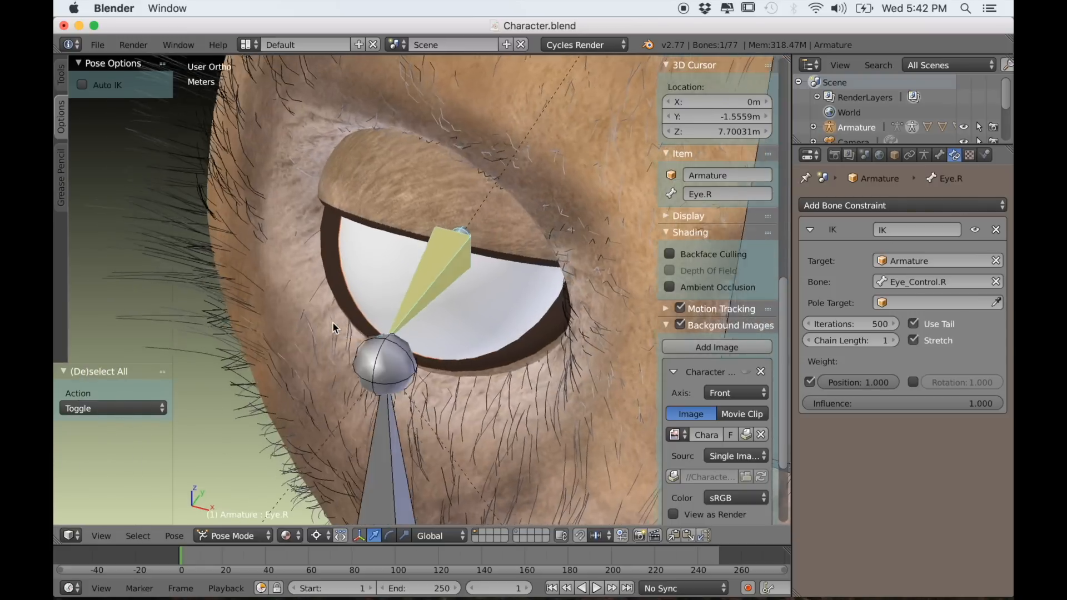
{"action": "scroll", "coordinate": [356, 322], "scroll_direction": "down", "scroll_amount": 5}
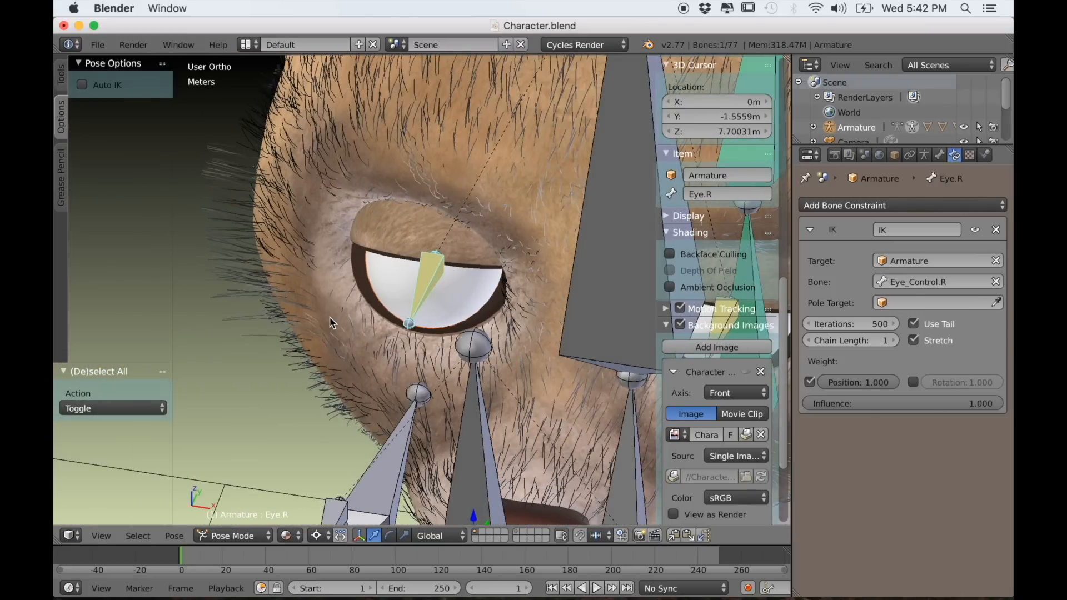
{"action": "key", "text": "ctrl+p"}
{"action": "left_click", "coordinate": [330, 322]}
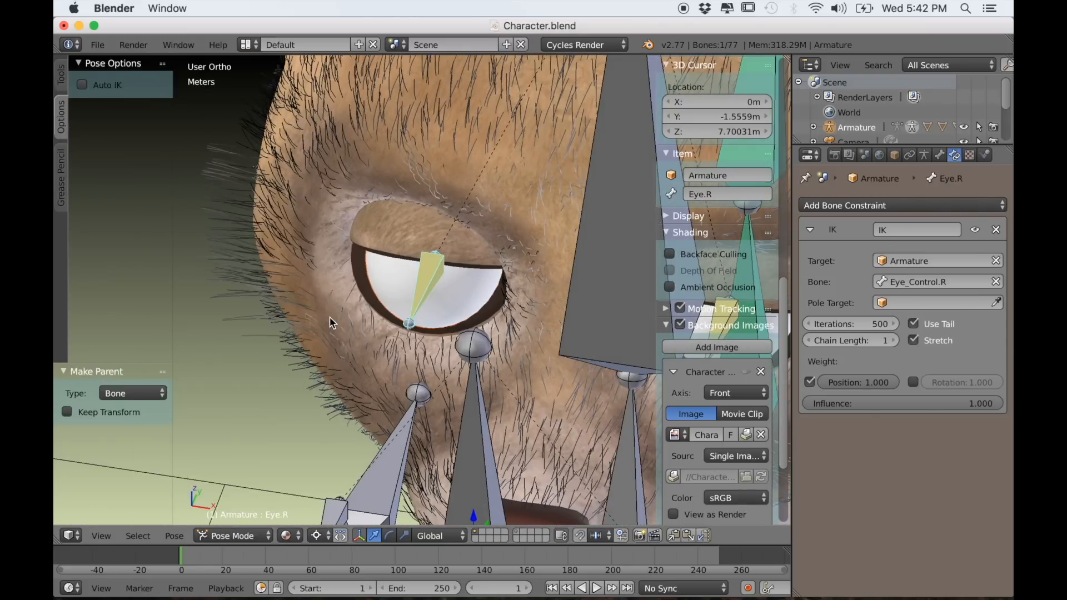
- Trial-move the Eye Controler bone to check both eyes' tracking, then cancel the move
{"action": "scroll", "coordinate": [330, 322], "scroll_direction": "down", "scroll_amount": 5}
{"action": "key", "text": "a"}
{"action": "right_click", "coordinate": [443, 387]}
{"action": "middle_click_drag", "start_coordinate": [443, 387], "coordinate": [410, 358]}
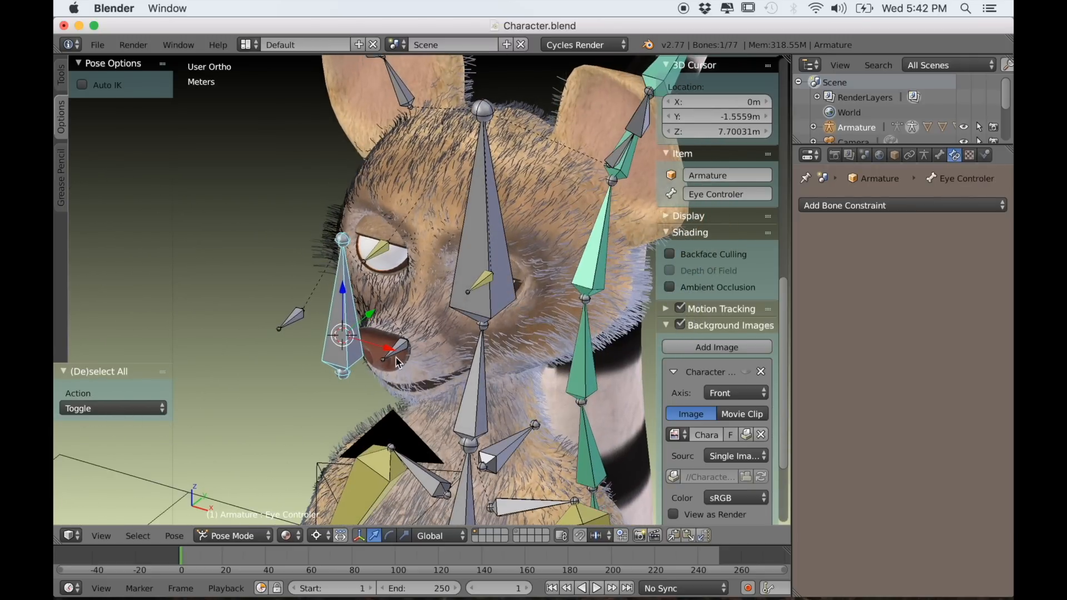
{"action": "key", "text": "g"}
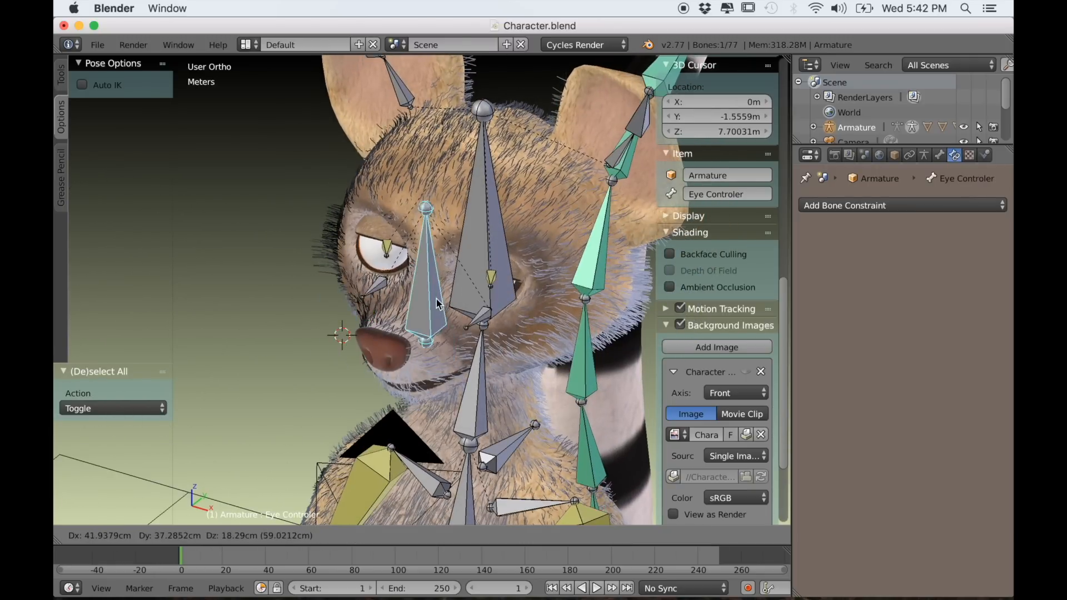
{"action": "left_click", "coordinate": [395, 387]}
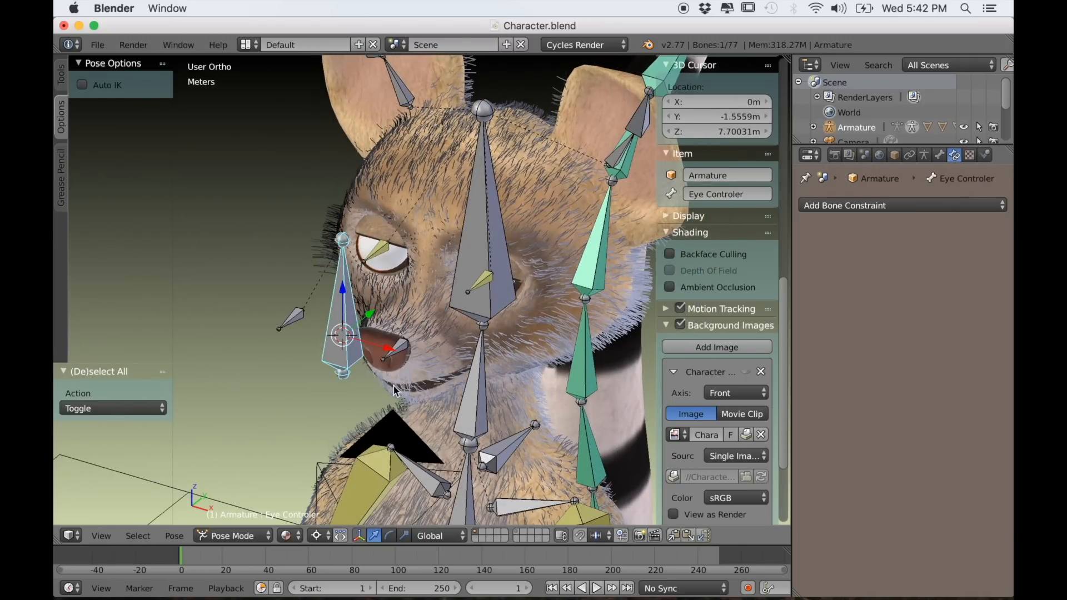
- View the character's face from the front with Rendered viewport shading
{"action": "key", "text": "KP_1"}
{"action": "scroll", "coordinate": [409, 382], "scroll_direction": "up", "scroll_amount": 3}
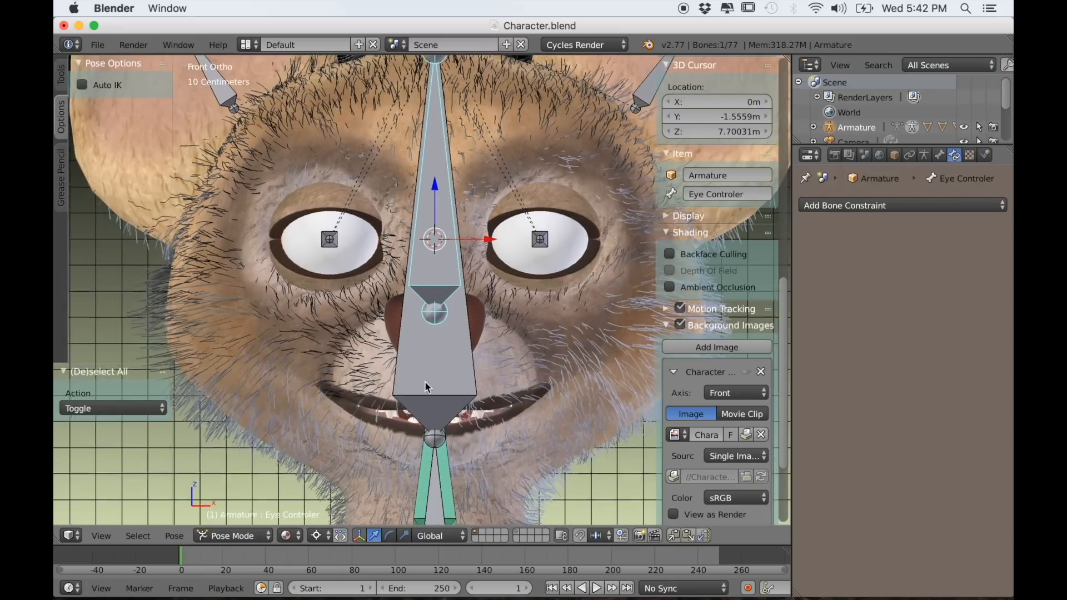
{"action": "middle_click_drag", "start_coordinate": [426, 383], "coordinate": [388, 402], "text": "shift"}
{"action": "left_click", "coordinate": [289, 535]}
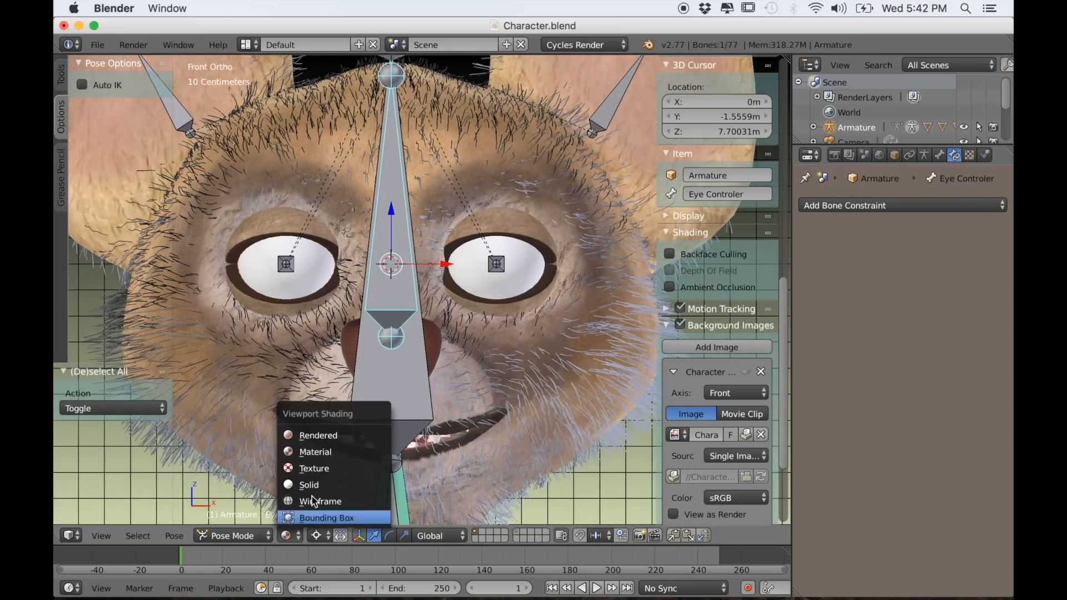
{"action": "left_click", "coordinate": [333, 436]}
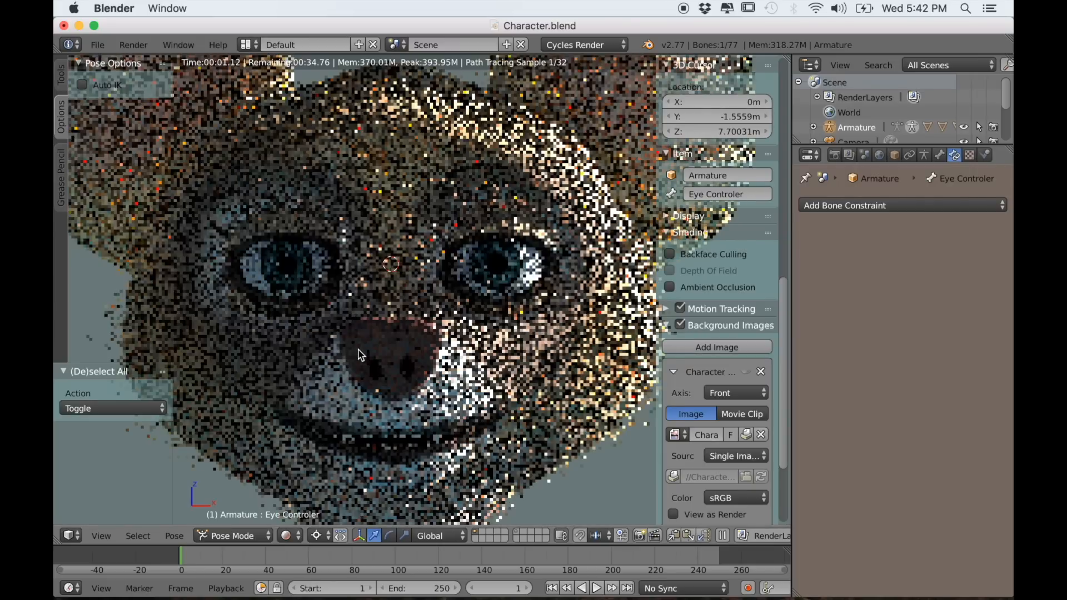
{"action": "scroll", "coordinate": [394, 366], "scroll_direction": "down", "scroll_amount": 1}
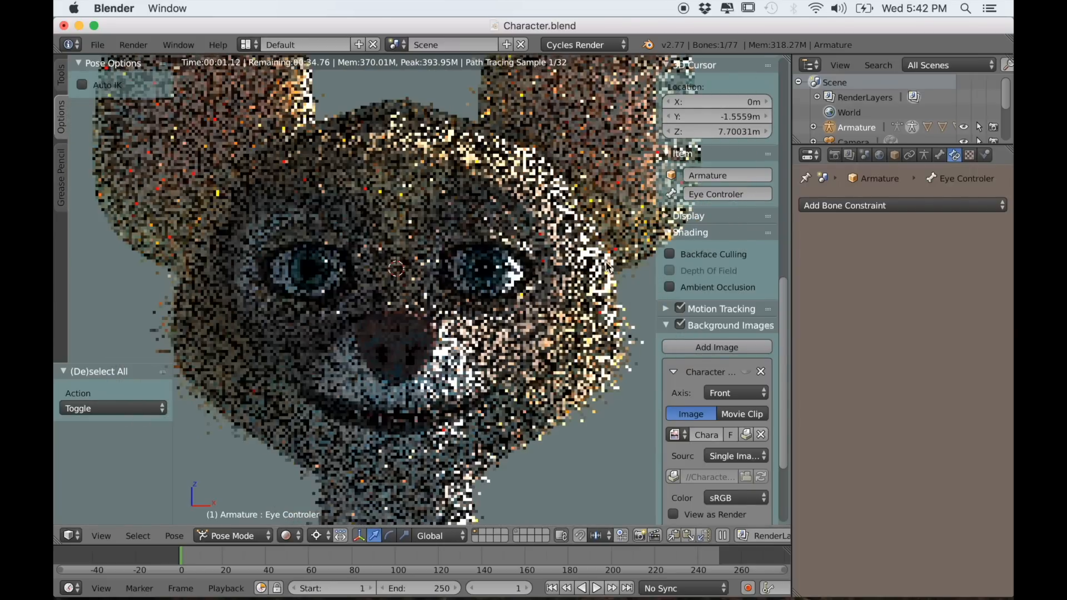
- Split the 3D view into two side-by-side viewports and hide the tool and properties panels in both
{"action": "left_click_drag", "start_coordinate": [788, 57], "coordinate": [511, 63]}
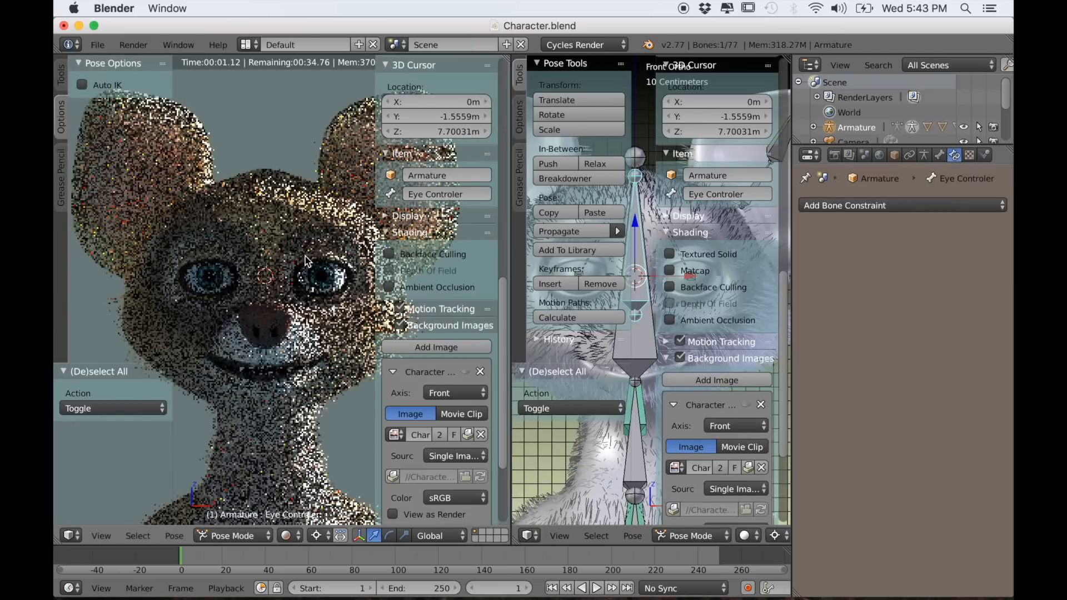
{"action": "middle_click_drag", "start_coordinate": [305, 258], "coordinate": [323, 316]}
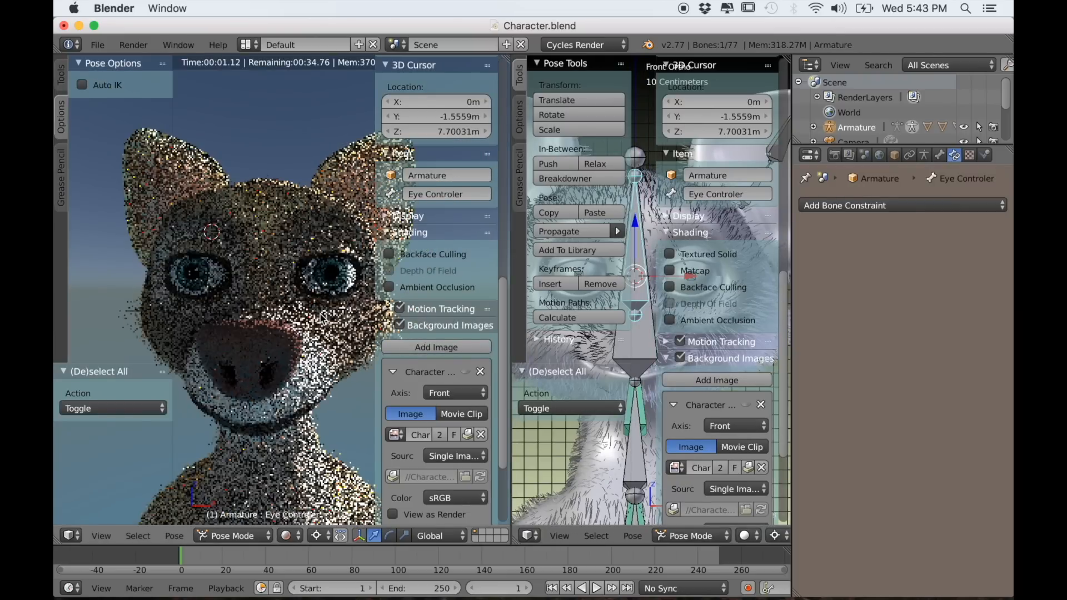
{"action": "key", "text": "n"}
{"action": "key", "text": "t"}
{"action": "key", "text": "n"}
{"action": "key", "text": "t"}
- Trial-move the Eye Controler bone from several angles to check the gaze in the rendered view, and clear its location
{"action": "middle_click_drag", "start_coordinate": [628, 312], "coordinate": [606, 325]}
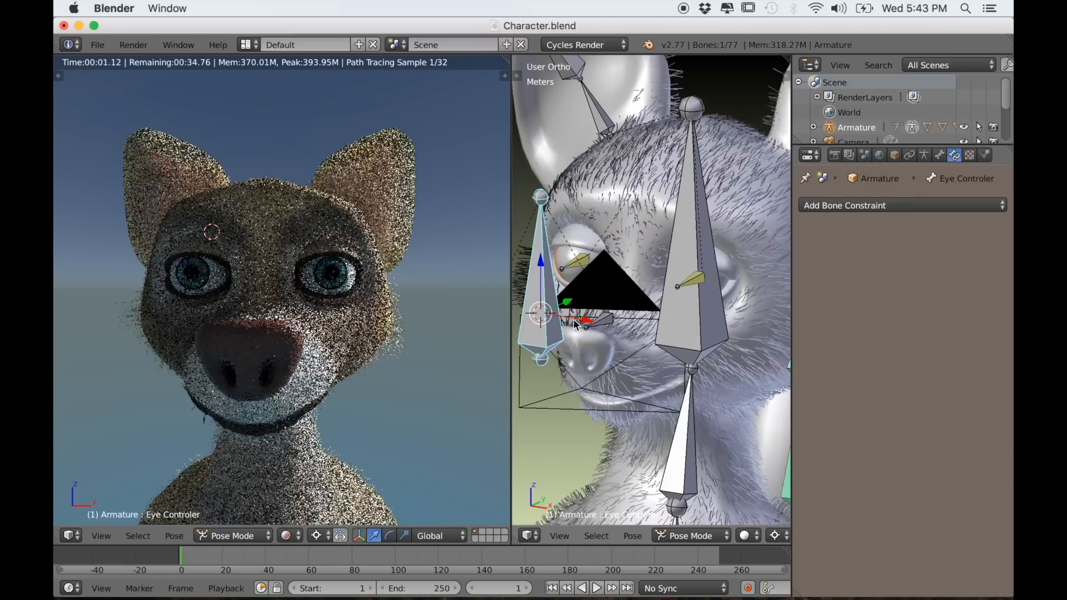
{"action": "key", "text": "g"}
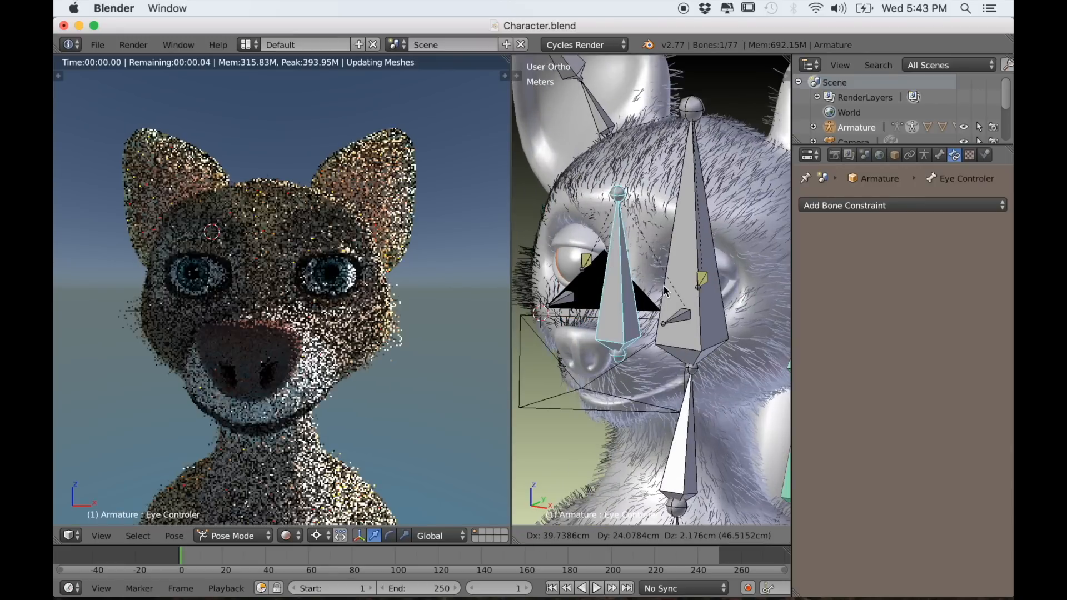
{"action": "left_click", "coordinate": [608, 317]}
{"action": "middle_click_drag", "start_coordinate": [552, 346], "coordinate": [633, 356]}
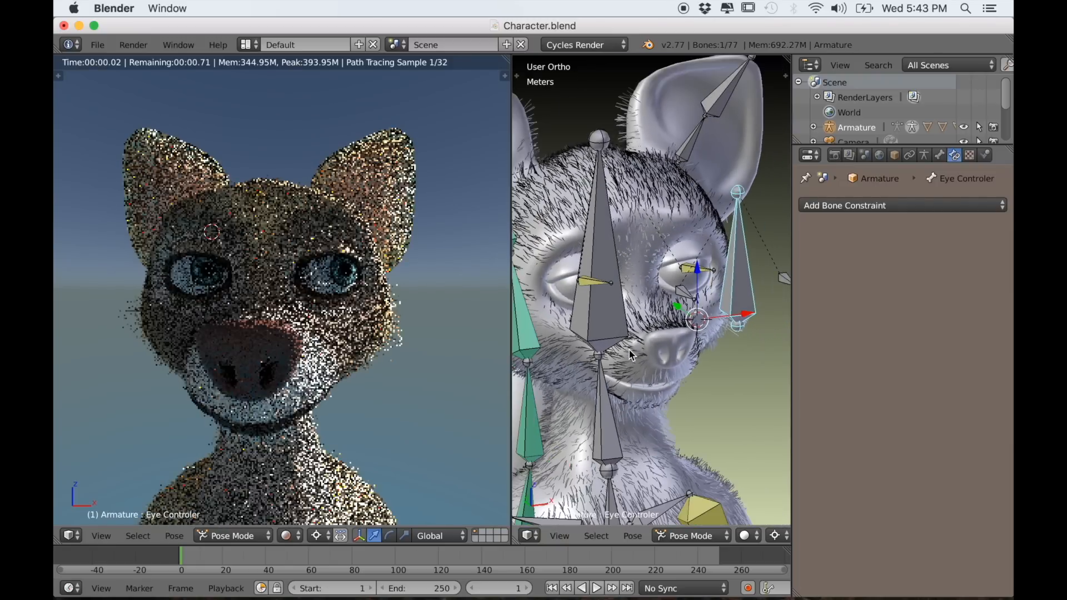
{"action": "key", "text": "g"}
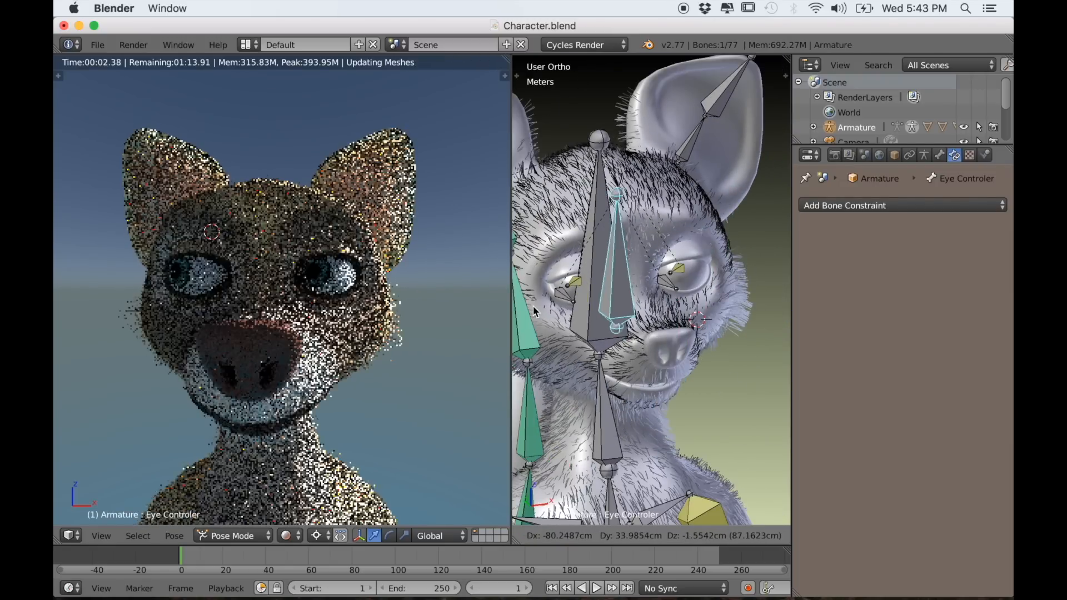
{"action": "right_click", "coordinate": [572, 313]}
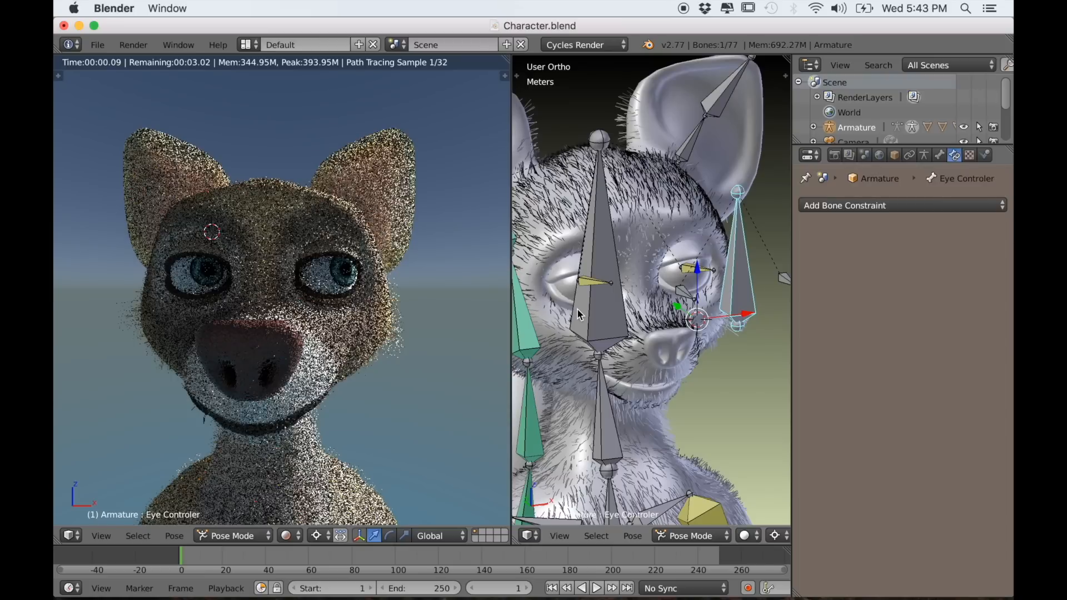
{"action": "mouse_move", "coordinate": [577, 308]}
{"action": "middle_mouse_down"}
{"action": "mouse_move", "coordinate": [620, 312]}
{"action": "mouse_move", "coordinate": [592, 322]}
{"action": "middle_mouse_up"}
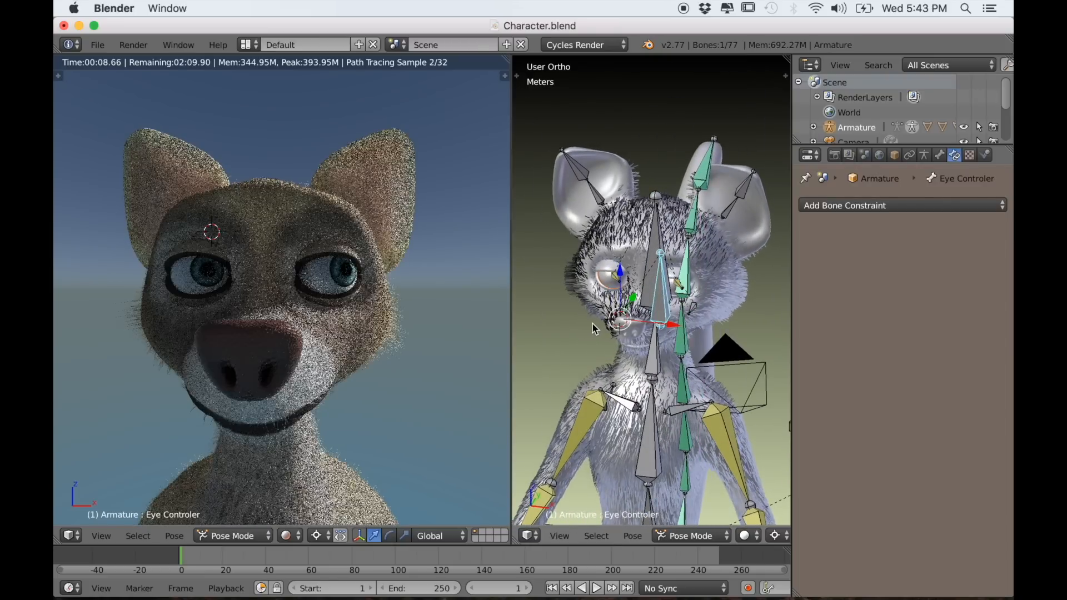
{"action": "key", "text": "alt+g"}
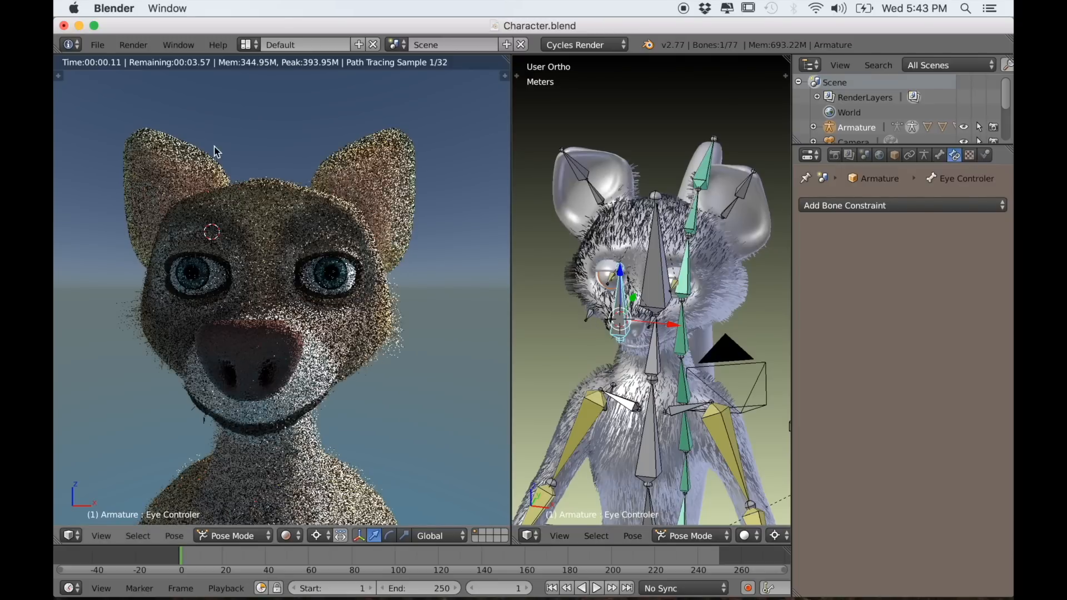
- Save the file and switch the rendered viewport to Material shading
{"action": "left_click", "coordinate": [100, 46]}
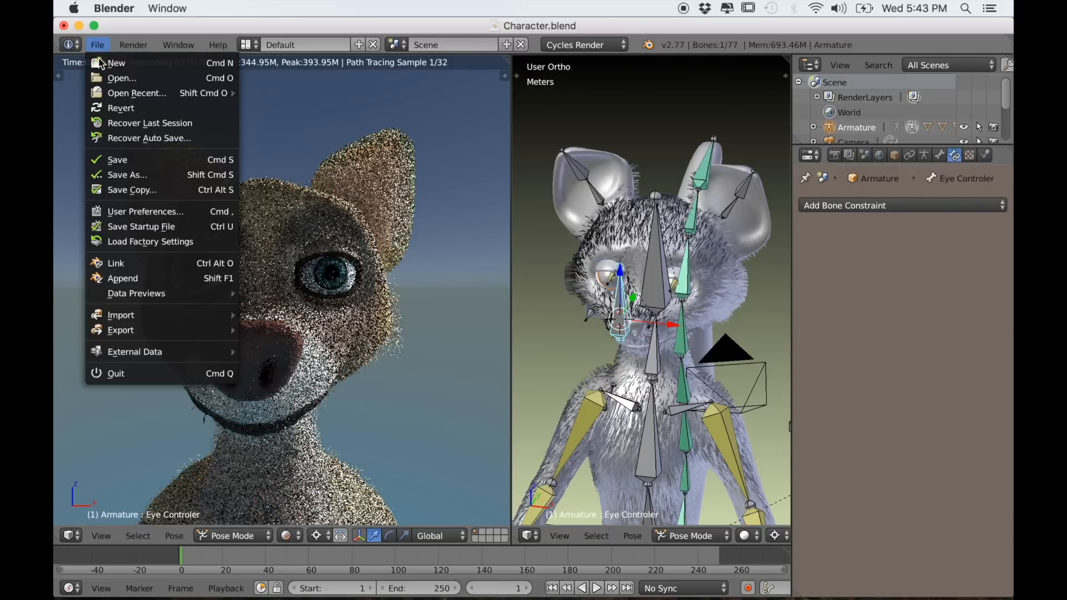
{"action": "left_click", "coordinate": [116, 154]}
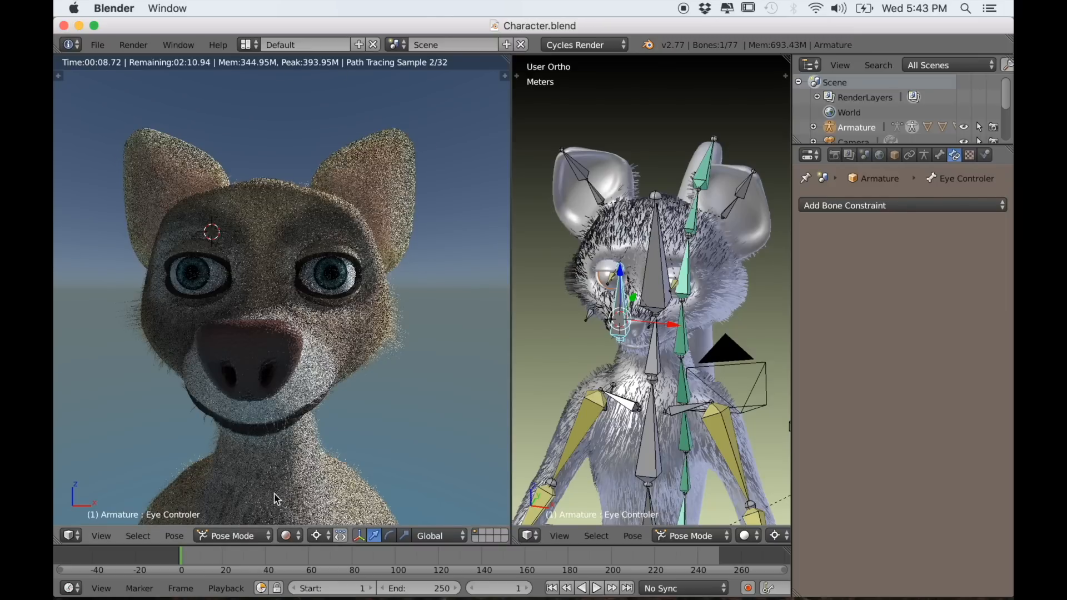
{"action": "left_click", "coordinate": [287, 536]}
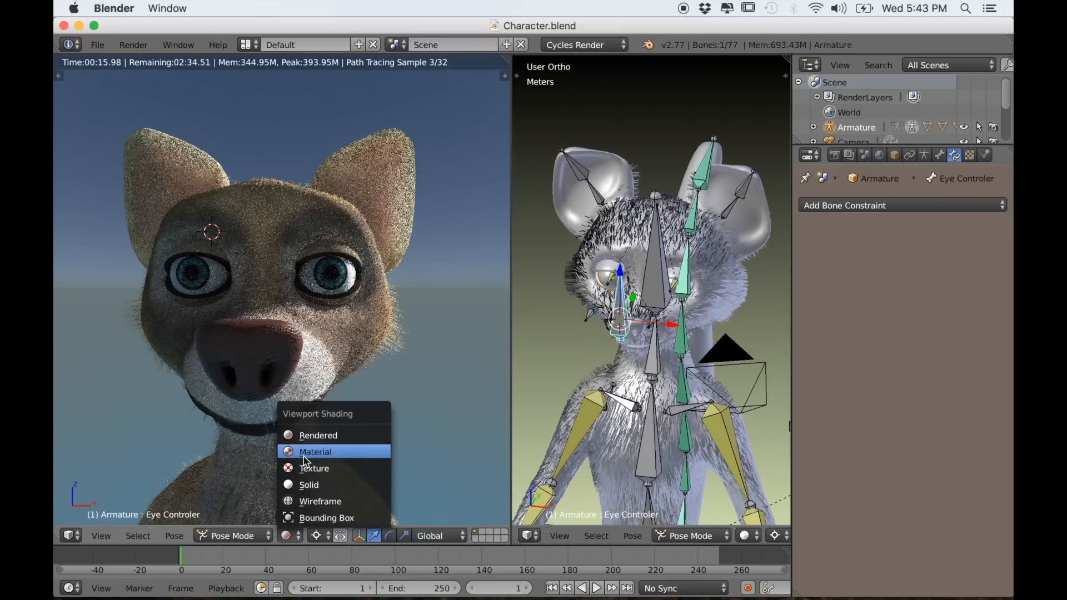
{"action": "key", "text": "Return"}
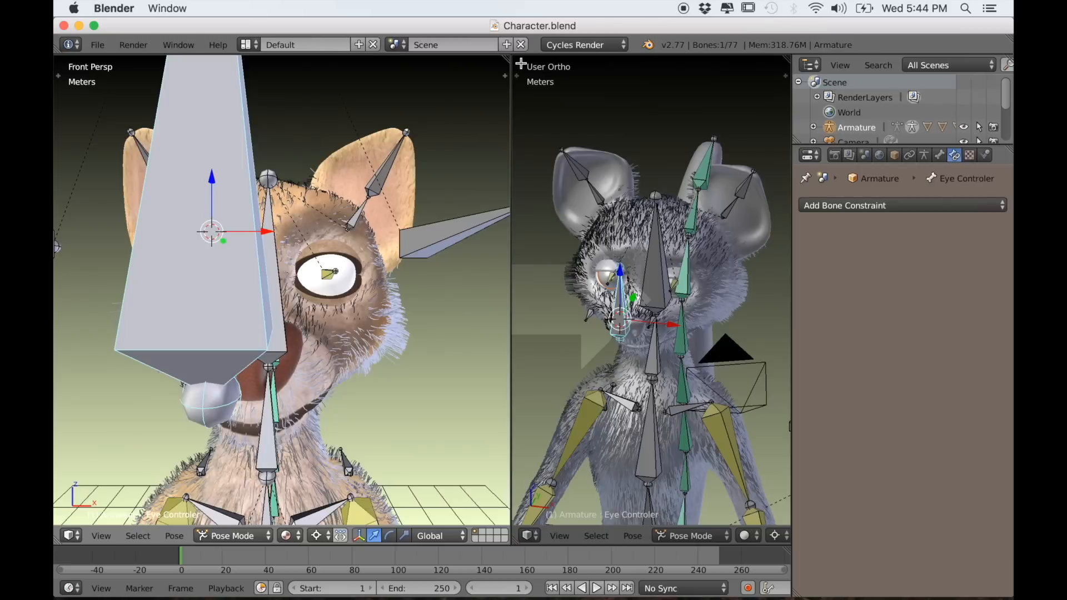
- Merge the two side-by-side 3D viewports into one and deselect the Eye Controler bone
{"action": "left_click_drag", "start_coordinate": [521, 64], "coordinate": [523, 65]}
{"action": "scroll", "coordinate": [483, 259], "scroll_direction": "down", "scroll_amount": 2}
{"action": "middle_click_drag", "start_coordinate": [482, 259], "coordinate": [516, 307]}
{"action": "key", "text": "a"}
{"action": "scroll", "coordinate": [472, 311], "scroll_direction": "down", "scroll_amount": 2}
{"action": "scroll", "coordinate": [408, 295], "scroll_direction": "down", "scroll_amount": 3}
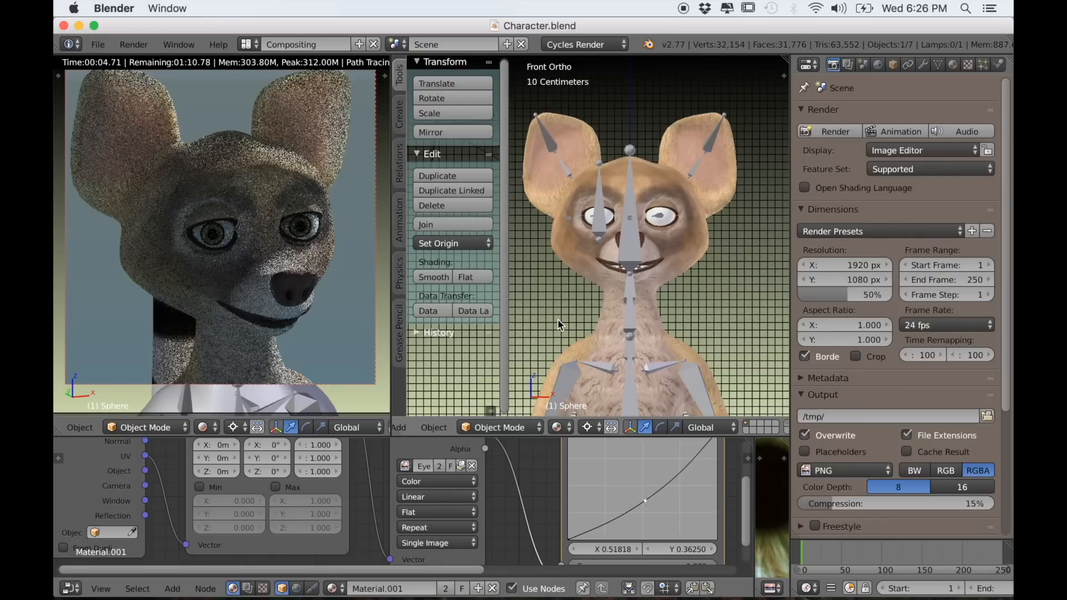
- From the camera view, select the armature's Eye Controler bone in Pose Mode and clear its location
{"action": "key", "text": "KP_0"}
{"action": "scroll", "coordinate": [568, 312], "scroll_direction": "up", "scroll_amount": 2}
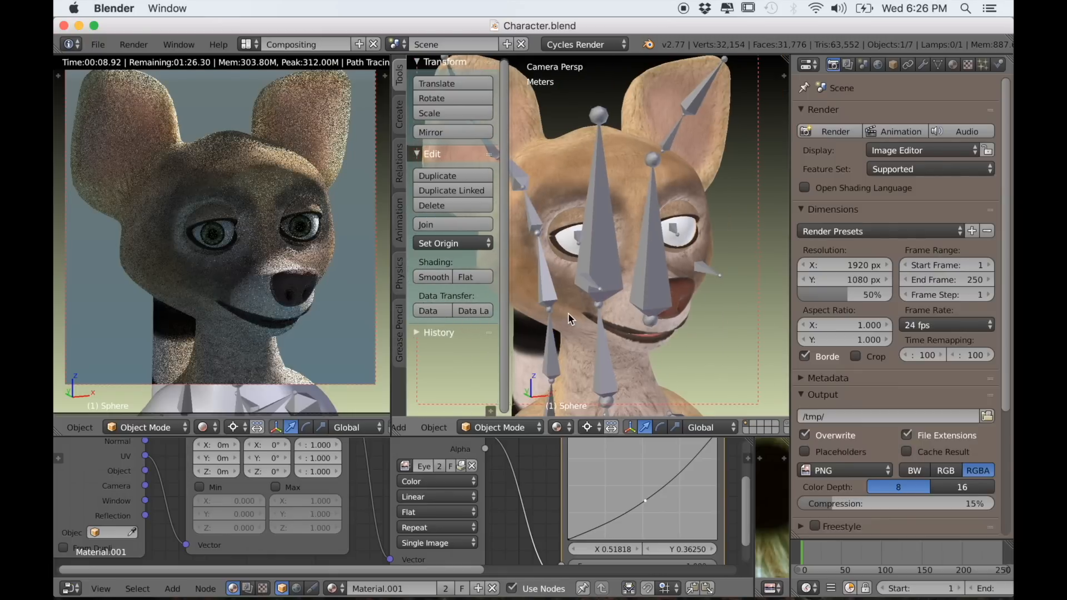
{"action": "right_click", "coordinate": [645, 292]}
{"action": "key", "text": "ctrl+Tab"}
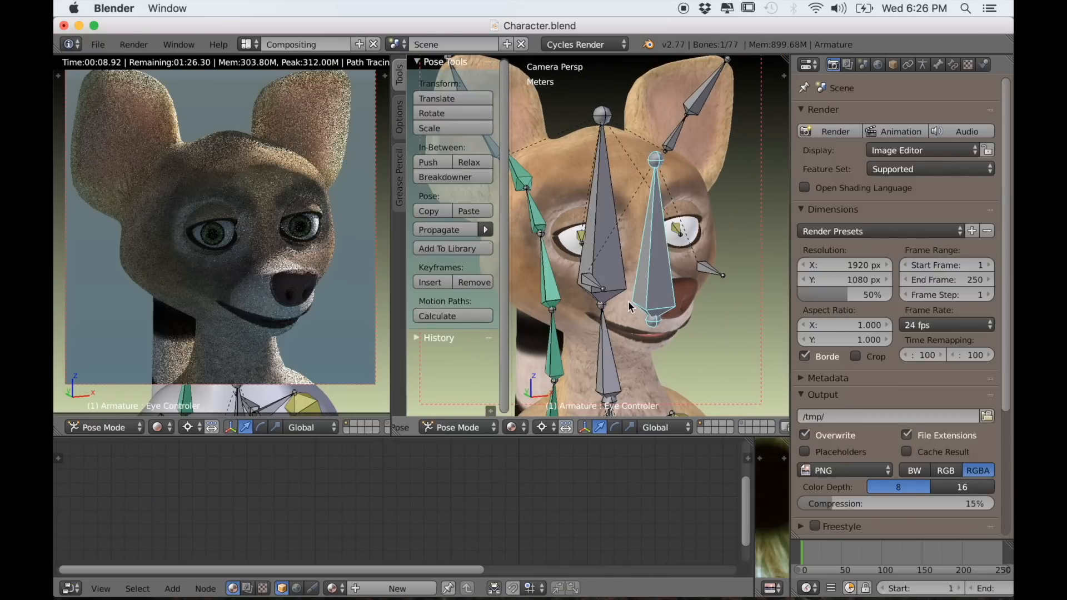
{"action": "scroll", "coordinate": [659, 302], "scroll_direction": "down", "scroll_amount": 1}
{"action": "key", "text": "alt+g"}
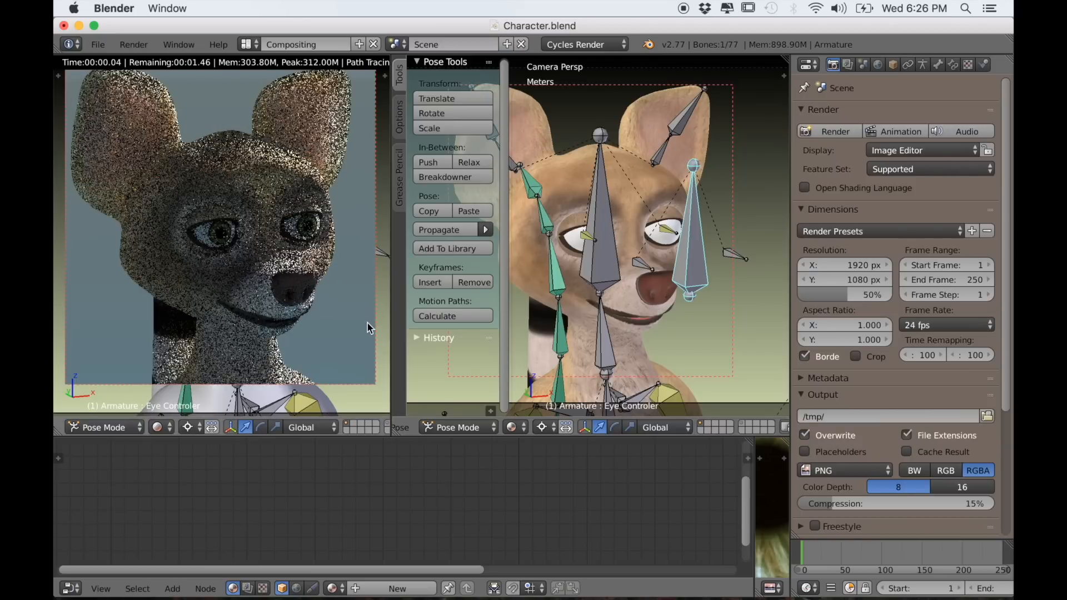
- Move the Eye Controler bone about 49 cm across the face in camera view so the eyes look toward the camera
{"action": "scroll", "coordinate": [345, 312], "scroll_direction": "down", "scroll_amount": 2}
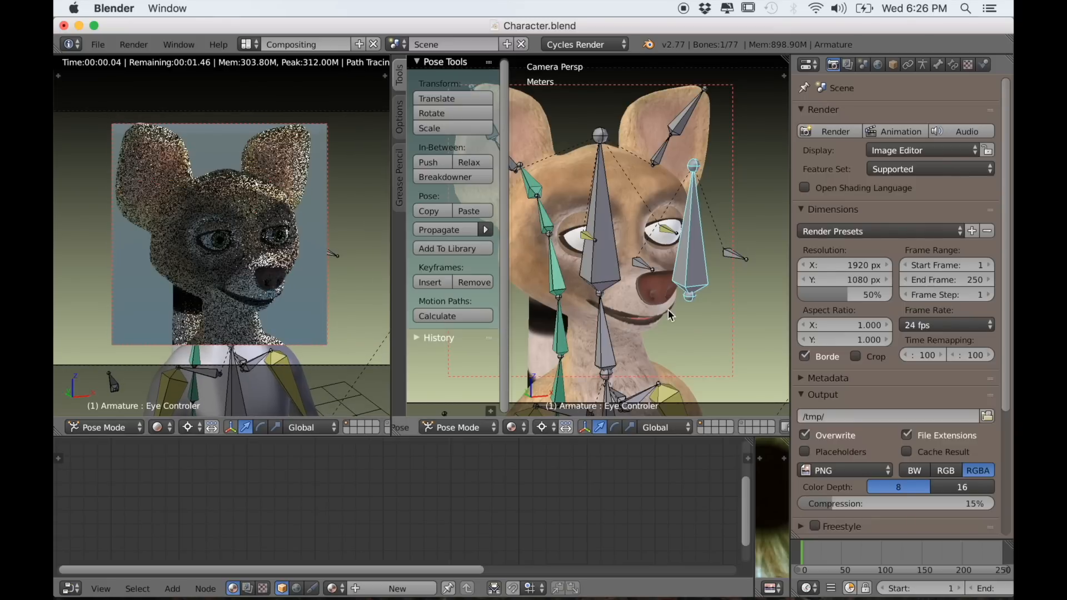
{"action": "key", "text": "g"}
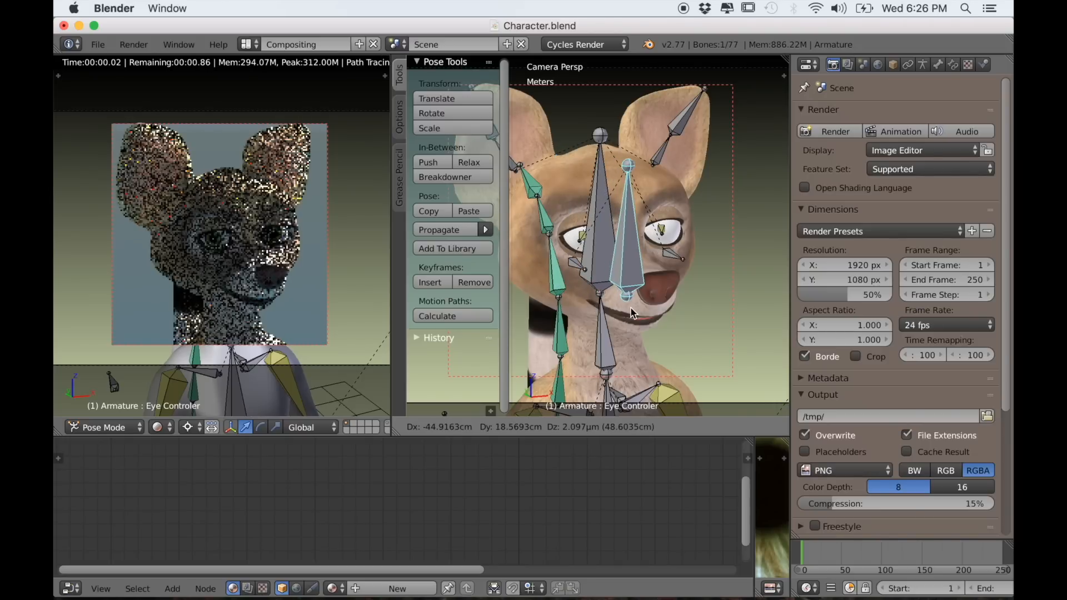
{"action": "left_click", "coordinate": [631, 306]}
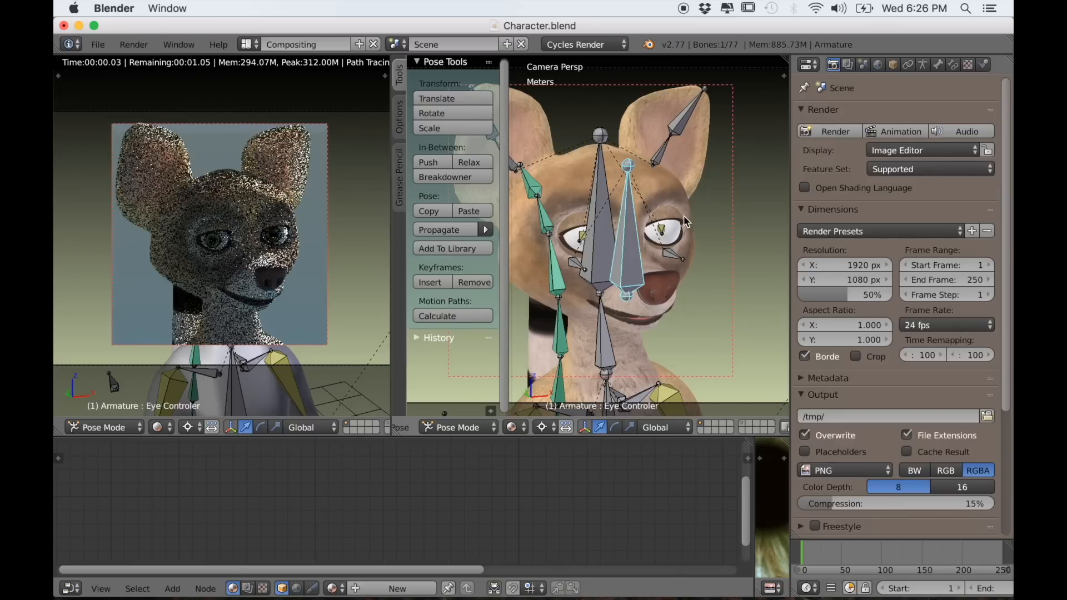
- Set the Brow.R shape key of the character's body mesh, Cube, to about 0.898
{"action": "right_click", "coordinate": [683, 215]}
{"action": "left_click", "coordinate": [935, 65]}
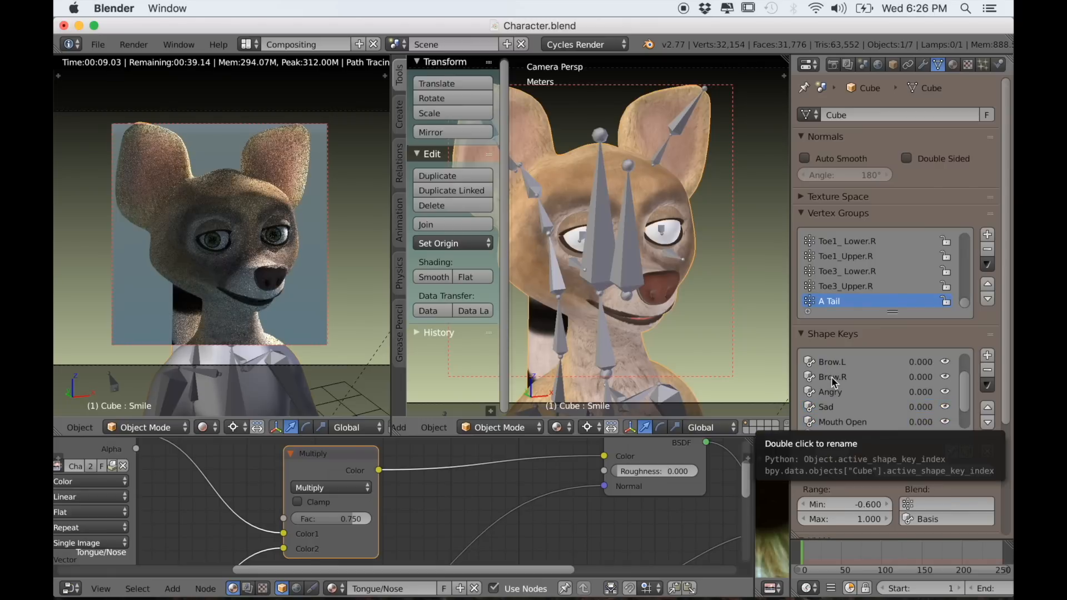
{"action": "scroll", "coordinate": [831, 377], "scroll_direction": "up", "scroll_amount": 1}
{"action": "left_click", "coordinate": [832, 377]}
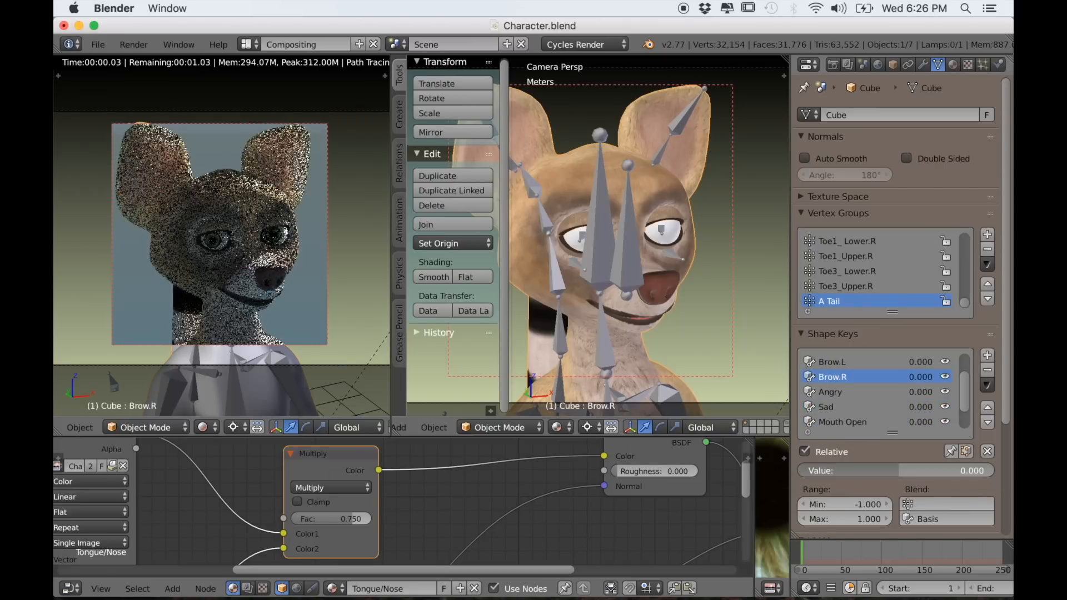
{"action": "left_click_drag", "start_coordinate": [896, 471], "coordinate": [958, 471]}
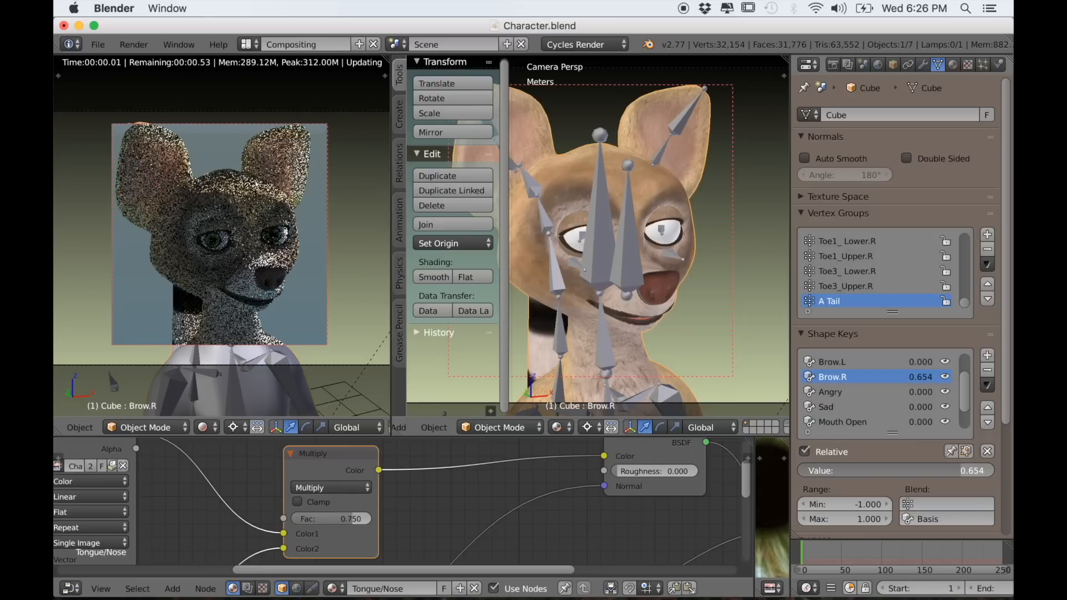
{"action": "left_click_drag", "start_coordinate": [959, 471], "coordinate": [979, 469]}
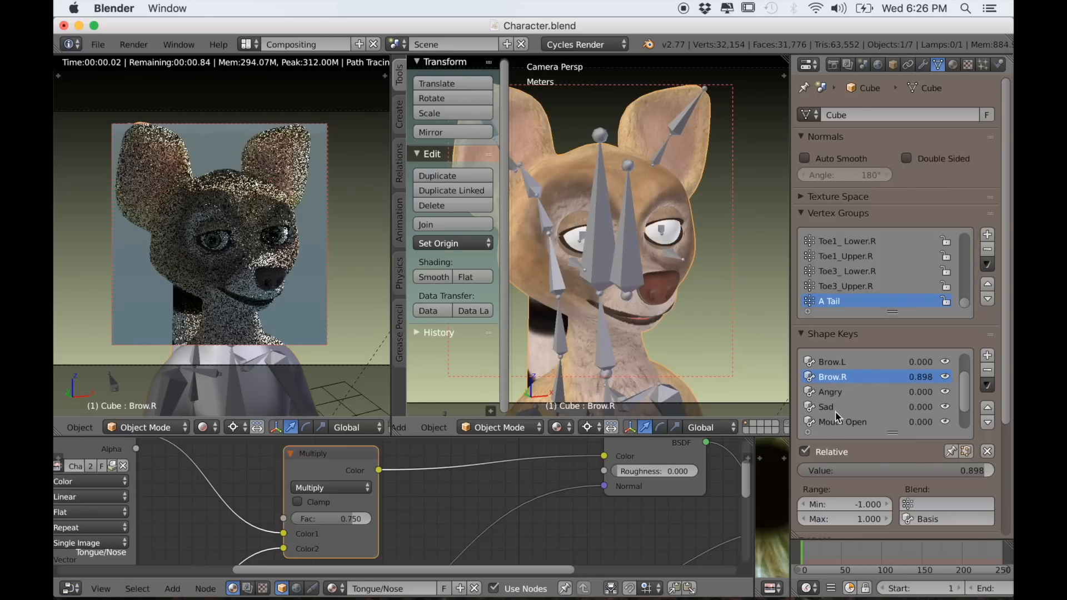
- Lower the eyelids slightly by setting the Blink shape key to about 0.134
{"action": "scroll", "coordinate": [835, 392], "scroll_direction": "up", "scroll_amount": 2}
{"action": "scroll", "coordinate": [837, 396], "scroll_direction": "down", "scroll_amount": 2}
{"action": "scroll", "coordinate": [843, 396], "scroll_direction": "up", "scroll_amount": 2}
{"action": "left_click", "coordinate": [834, 378]}
{"action": "left_click_drag", "start_coordinate": [834, 470], "coordinate": [829, 469]}
- Give the character a smile by setting the Smile shape key to about 0.510
{"action": "scroll", "coordinate": [843, 412], "scroll_direction": "down", "scroll_amount": 4}
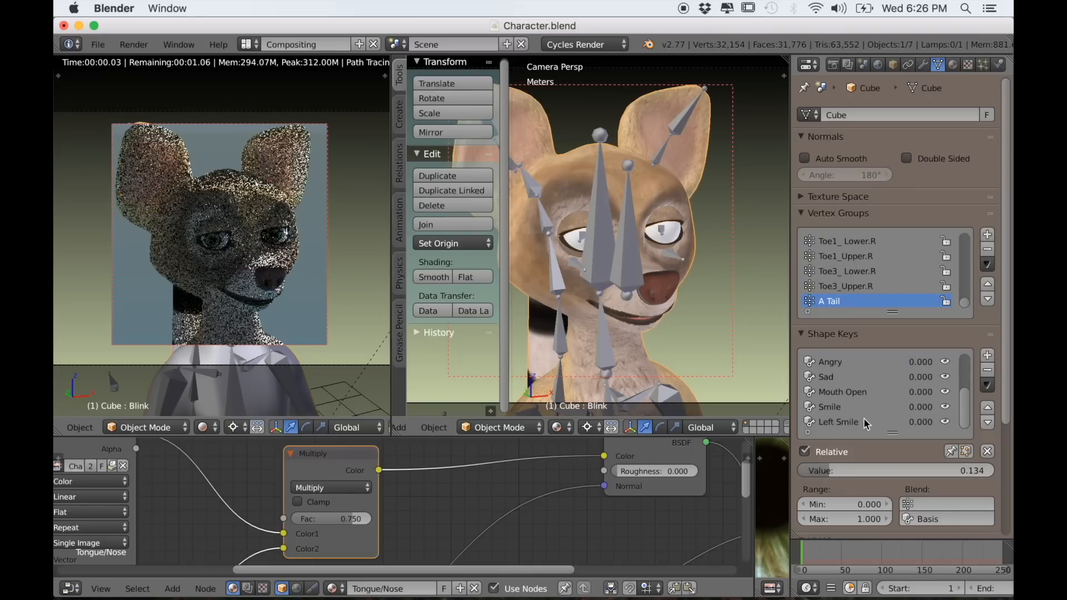
{"action": "left_click", "coordinate": [837, 408]}
{"action": "left_click_drag", "start_coordinate": [833, 473], "coordinate": [912, 464]}
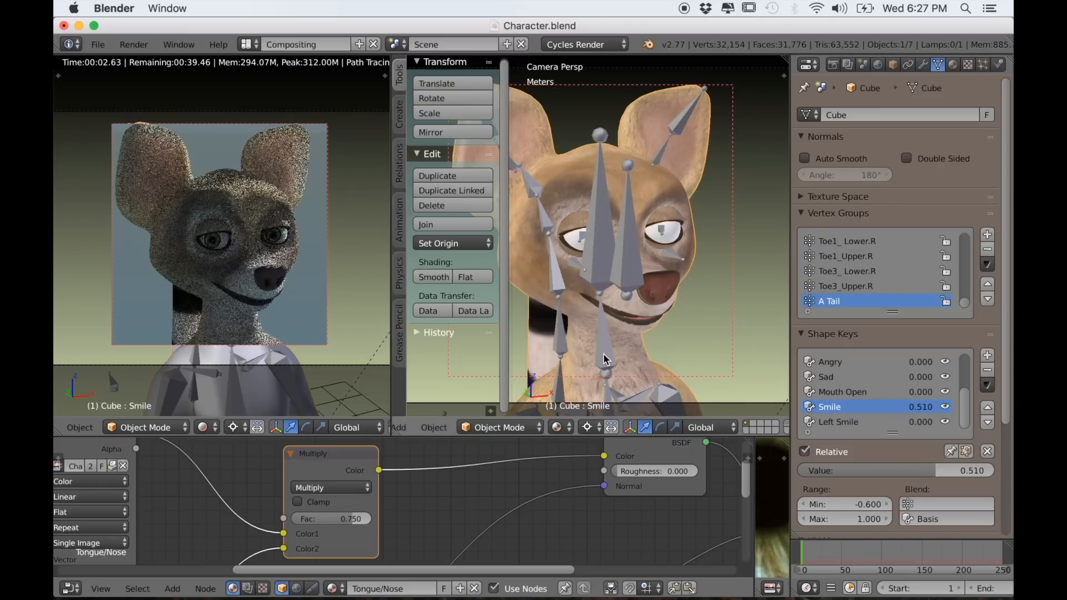
- Render the current frame of the posed character and enlarge the result for inspection
{"action": "left_click", "coordinate": [834, 65]}
{"action": "left_click", "coordinate": [832, 132]}
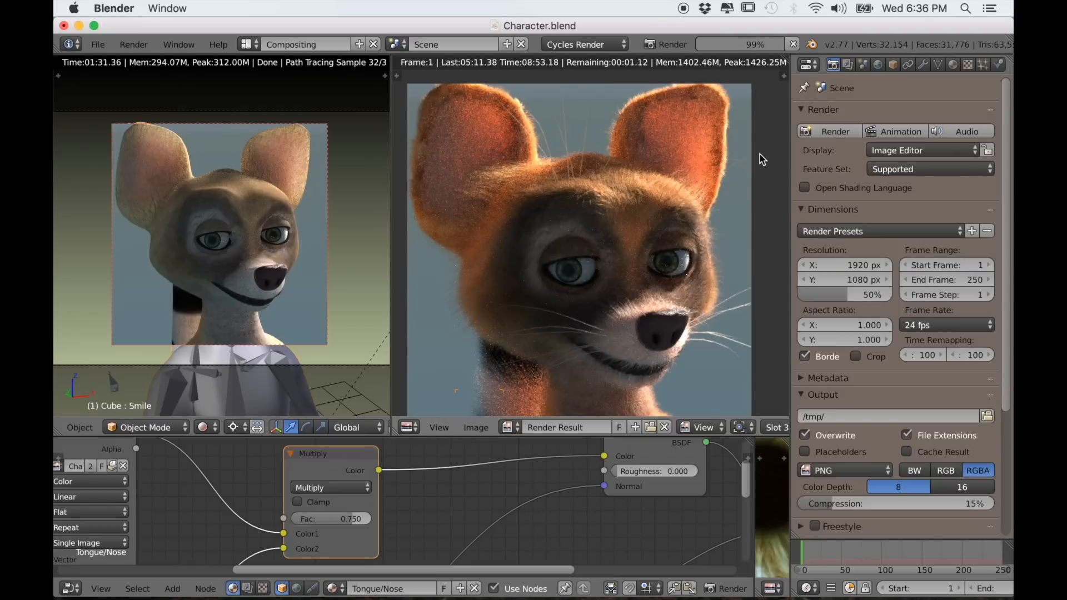
{"action": "scroll", "coordinate": [737, 141], "scroll_direction": "up", "scroll_amount": 2}
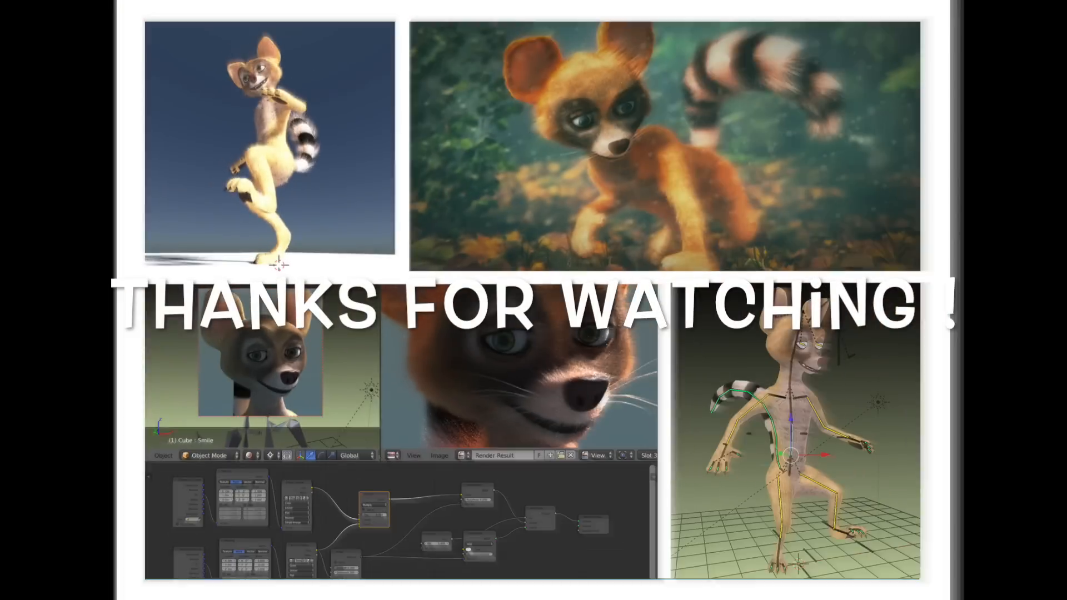